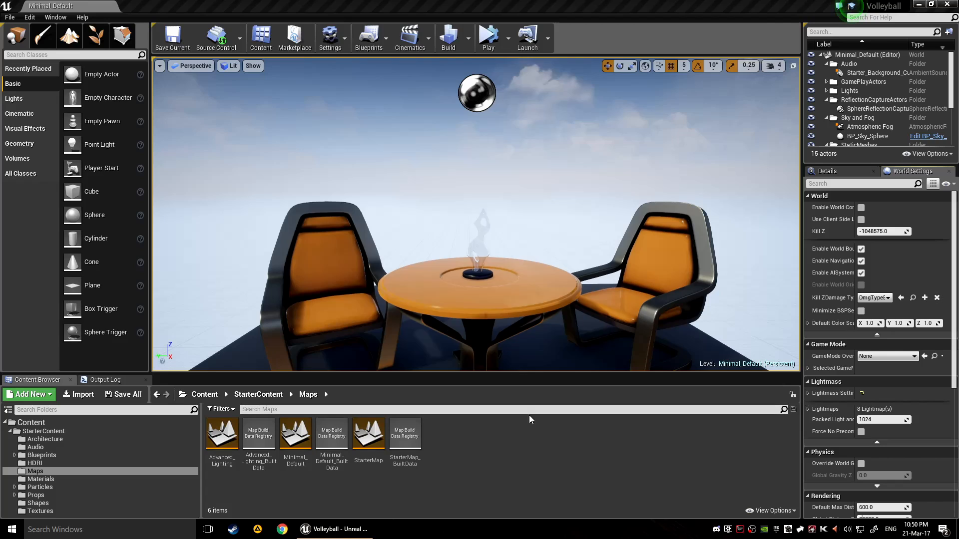
# Step: Create a folder named Levels directly in the Content folder
pyautogui.click(473, 422)
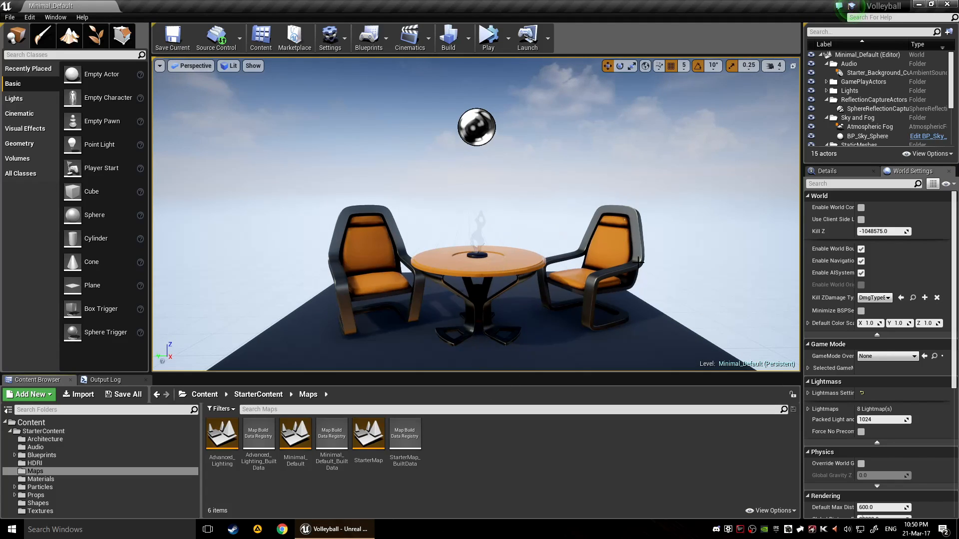
pyautogui.scroll(-5, 599, 285)
pyautogui.scroll(-5, 598, 284)
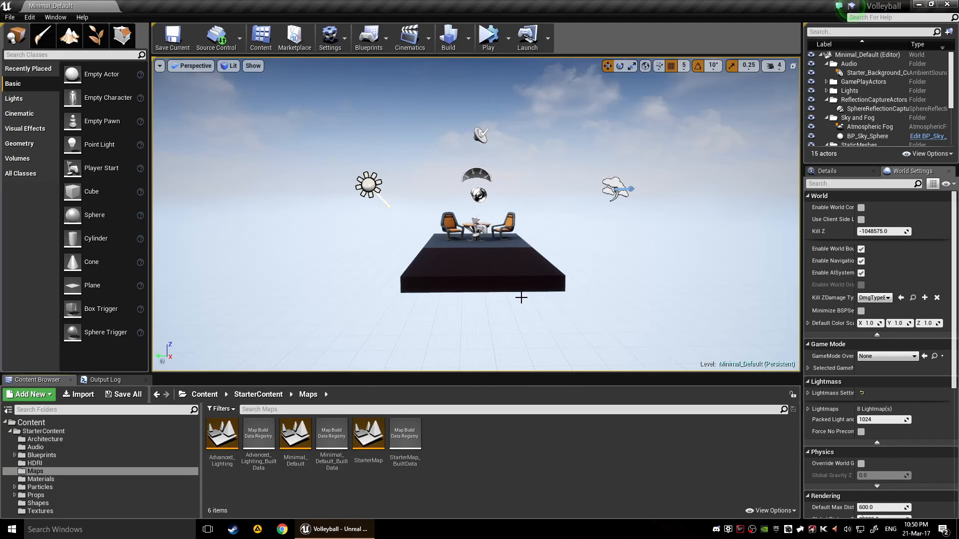
pyautogui.click(9, 432)
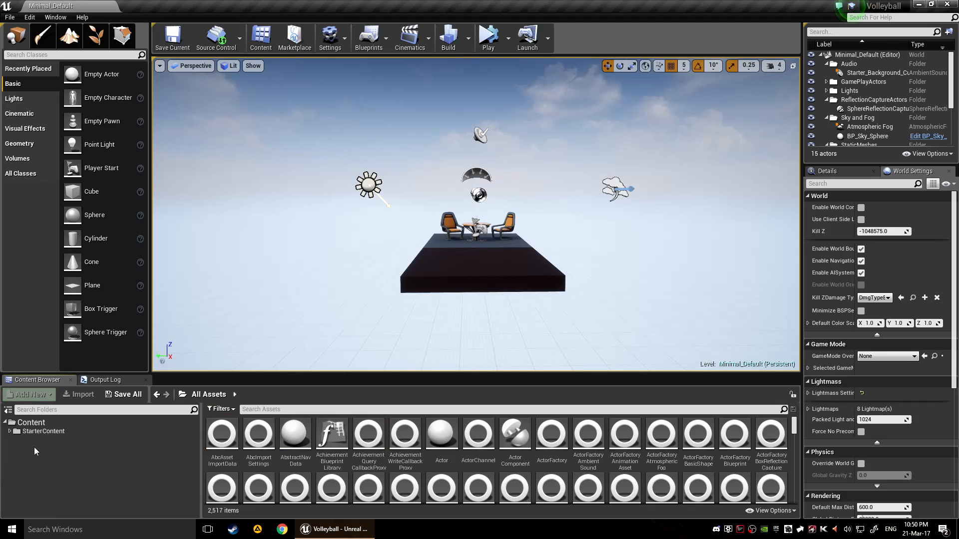
pyautogui.click(29, 423)
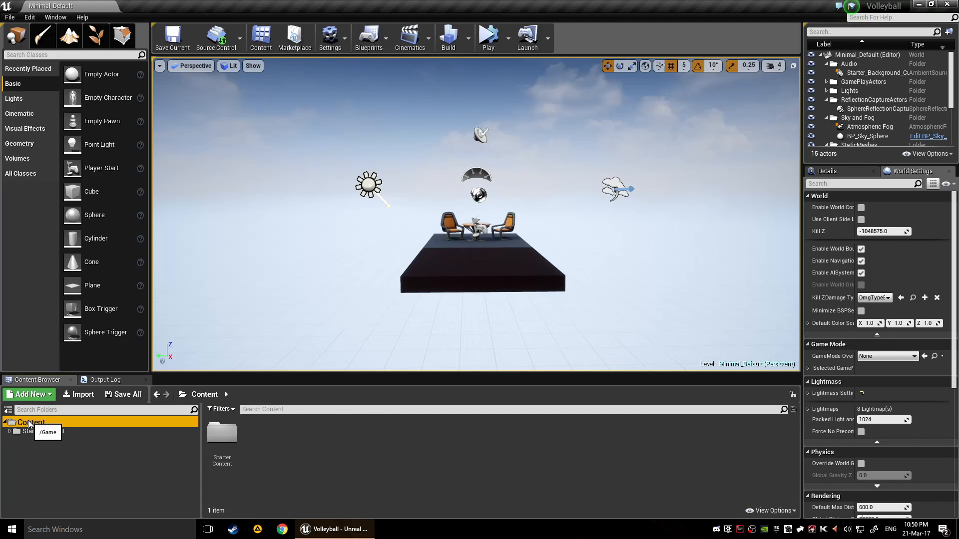
pyautogui.rightClick(298, 459)
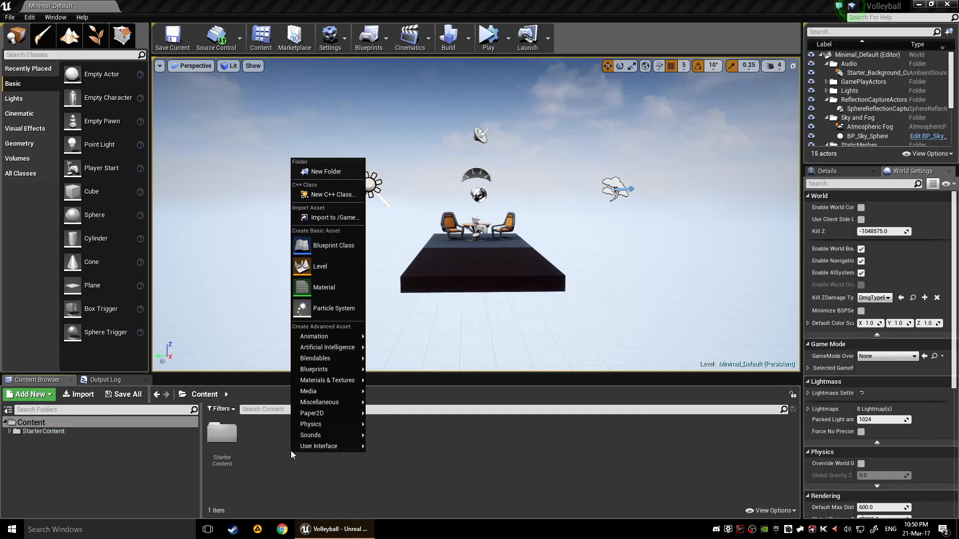
pyautogui.click(332, 175)
pyautogui.write('Levels')
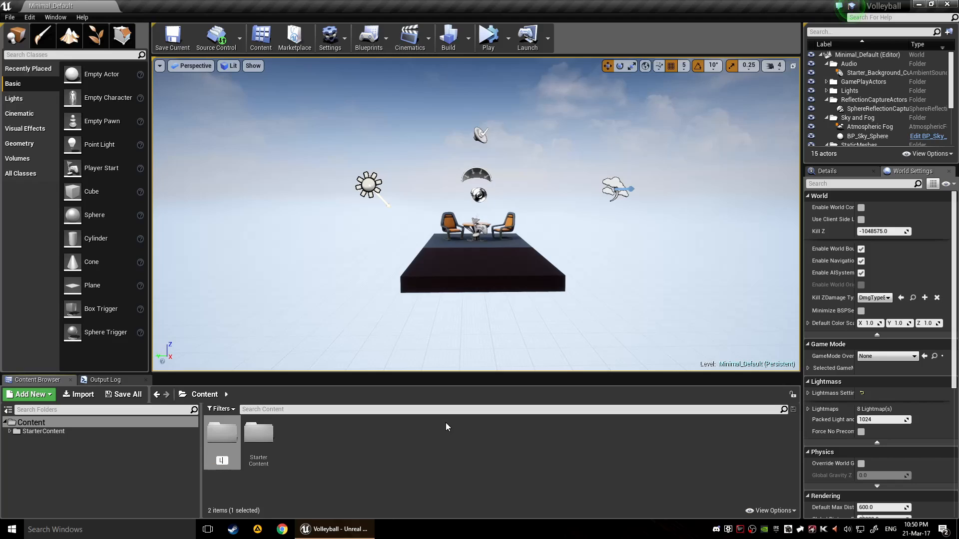
pyautogui.press('Return')
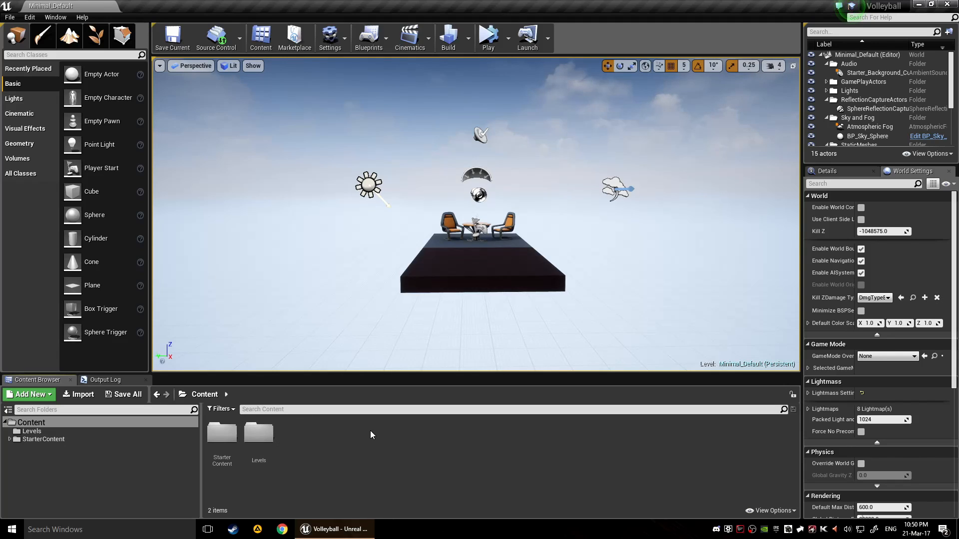
# Step: Create a folder named Audio in the Content folder, alongside Levels
pyautogui.rightClick(316, 441)
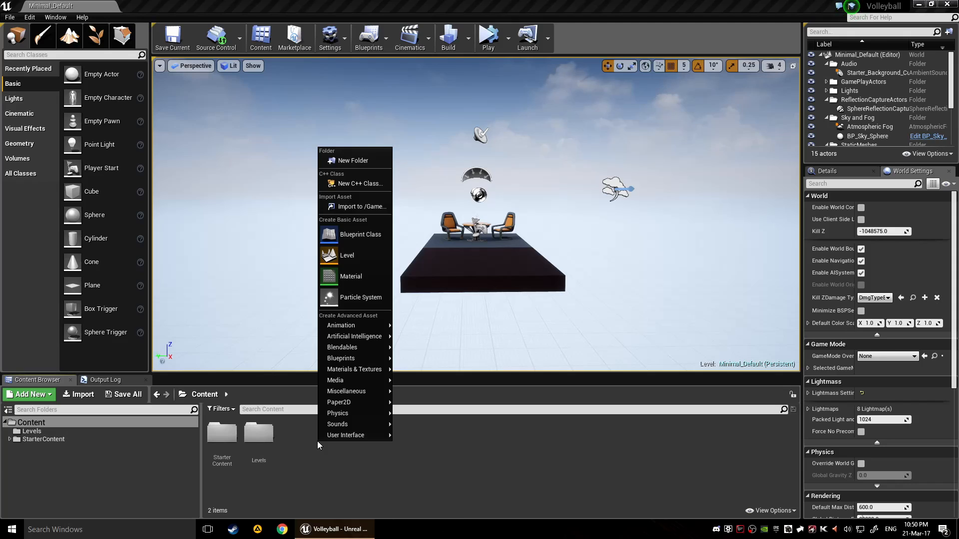
pyautogui.click(340, 161)
pyautogui.write('Audio')
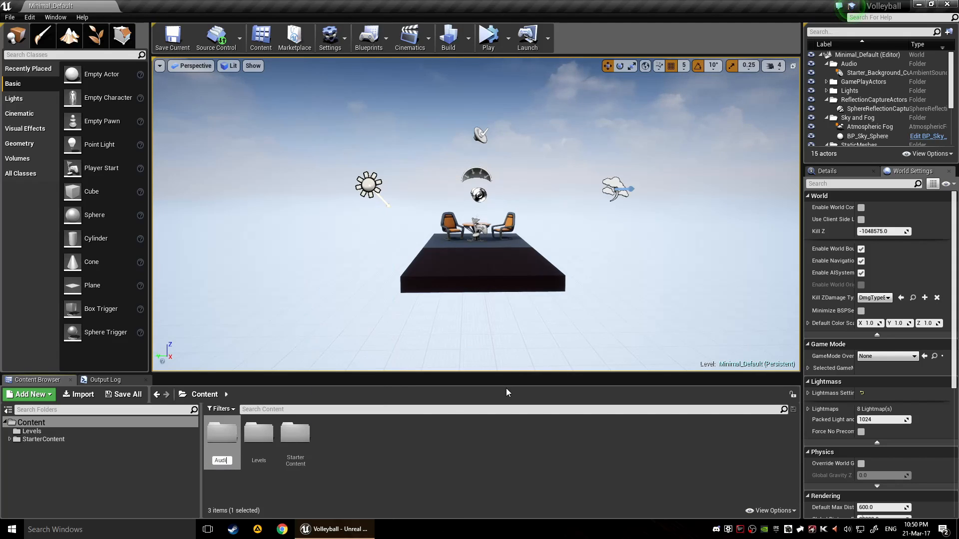
pyautogui.press('Return')
# Step: Create a subfolder named SFX inside the Audio folder
pyautogui.doubleClick(295, 432)
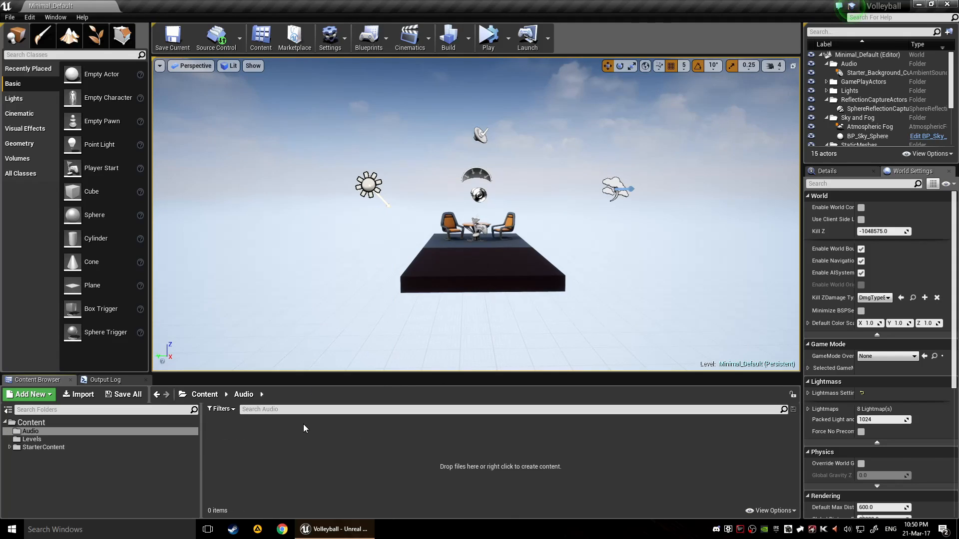
pyautogui.rightClick(321, 435)
pyautogui.click(377, 202)
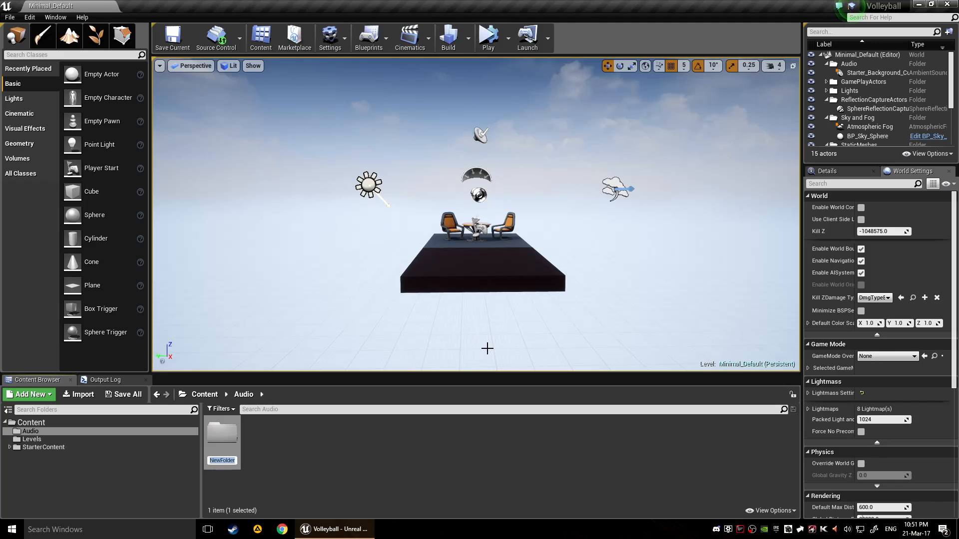
pyautogui.write('SFX')
pyautogui.press('Return')
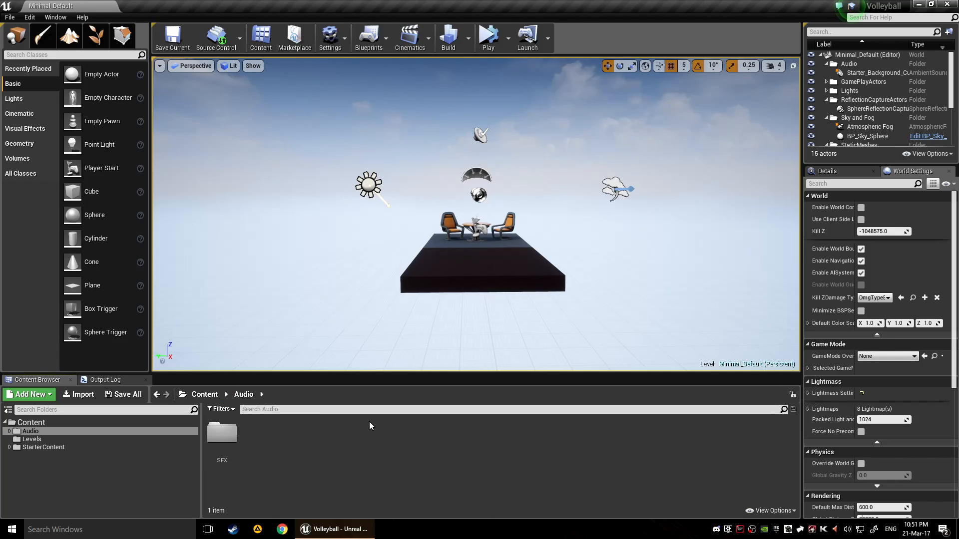
# Step: Create a second subfolder named Music inside the Audio folder, next to SFX
pyautogui.hotkey('ctrl', 'n')
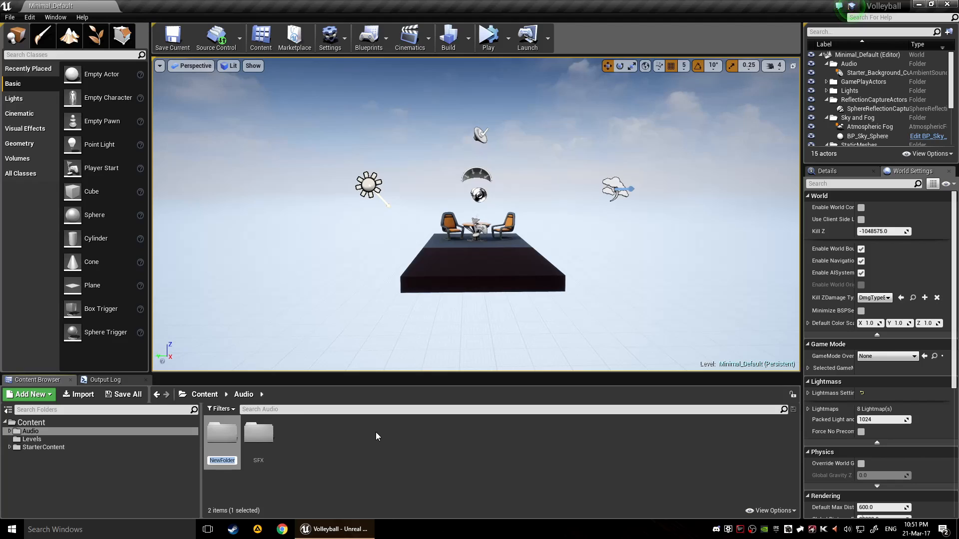
pyautogui.write('Music')
pyautogui.write('Libra')
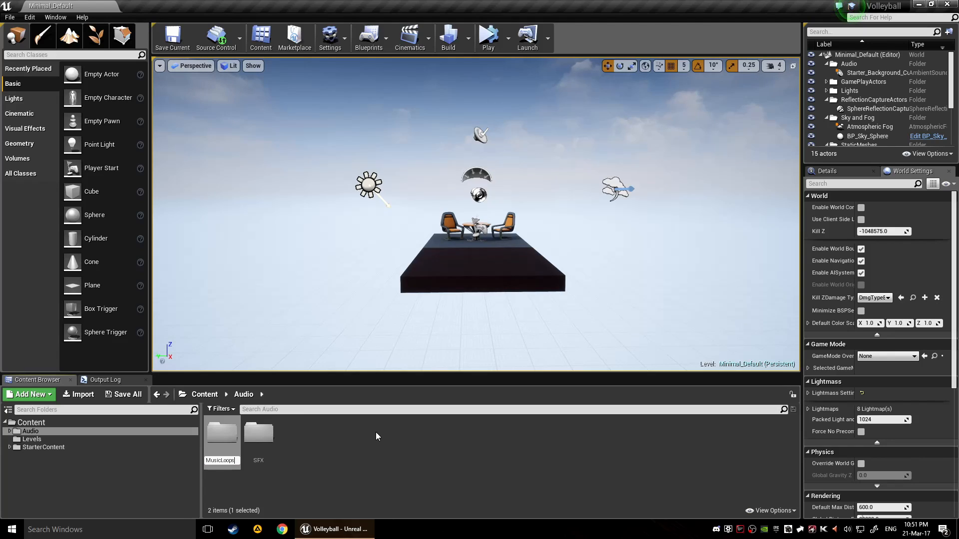
pyautogui.press('BackSpace')
pyautogui.press('BackSpace')
pyautogui.press('BackSpace')
pyautogui.press('BackSpace')
pyautogui.press('BackSpace')
pyautogui.press('Return')
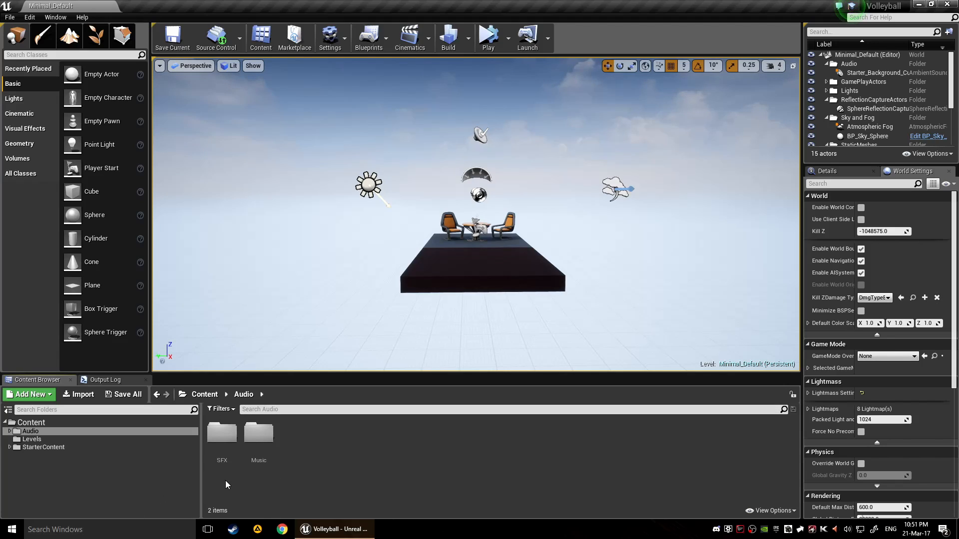
# Step: Rename the Music subfolder in the Audio folder as BGM
pyautogui.doubleClick(259, 435)
pyautogui.hotkey('alt', 'Left')
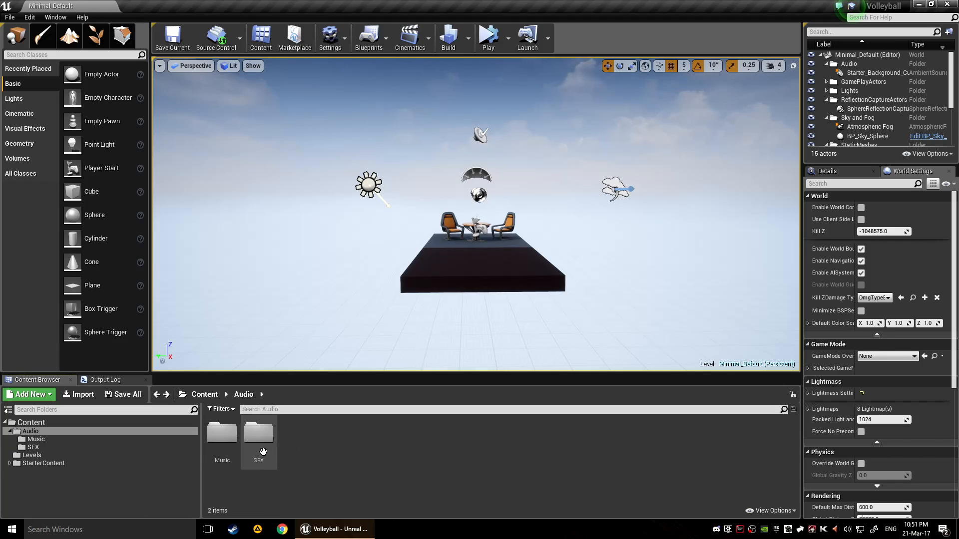
pyautogui.click(222, 450)
pyautogui.press('F2')
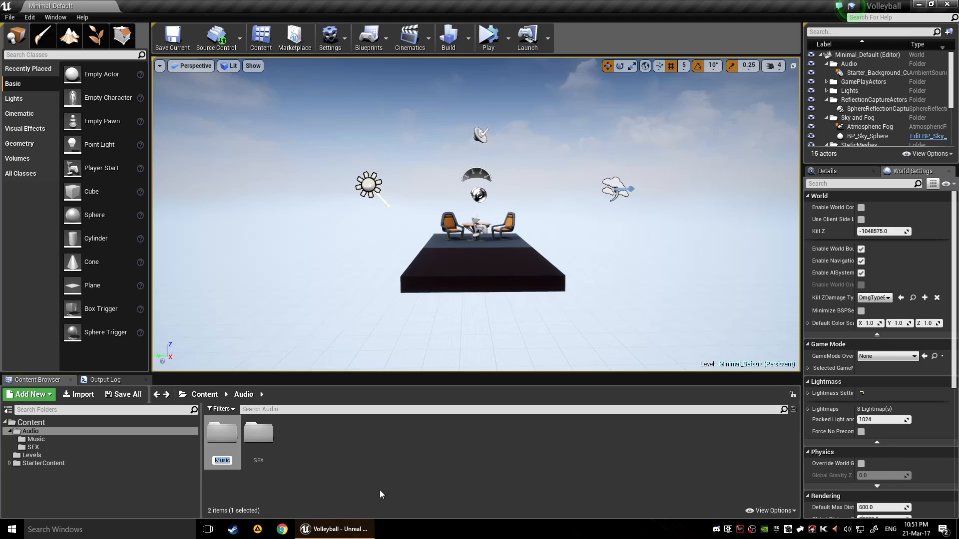
pyautogui.write('BGM')
pyautogui.press('Return')
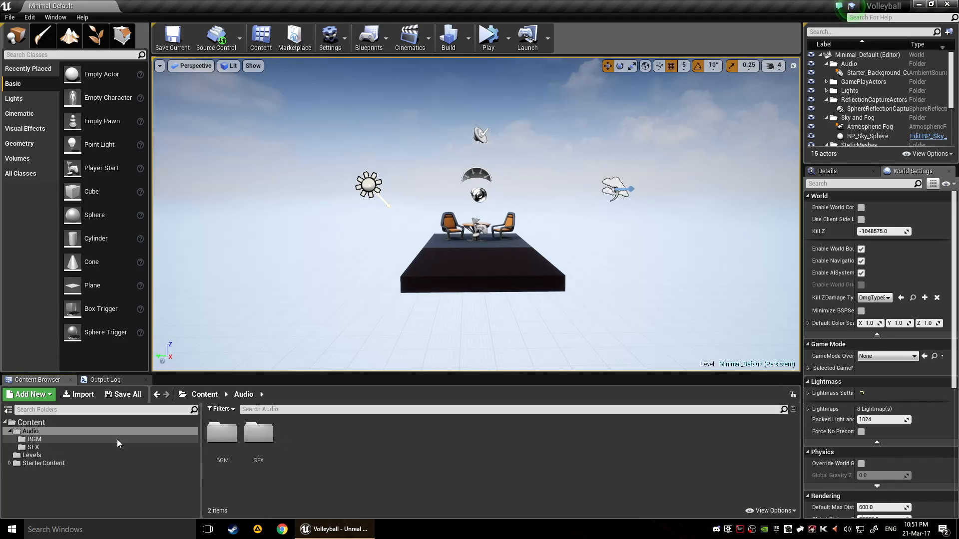
# Step: Return to the Content folder and set the StarterContent folder's color to pure red, Hex Linear FF0000FF
pyautogui.click(45, 455)
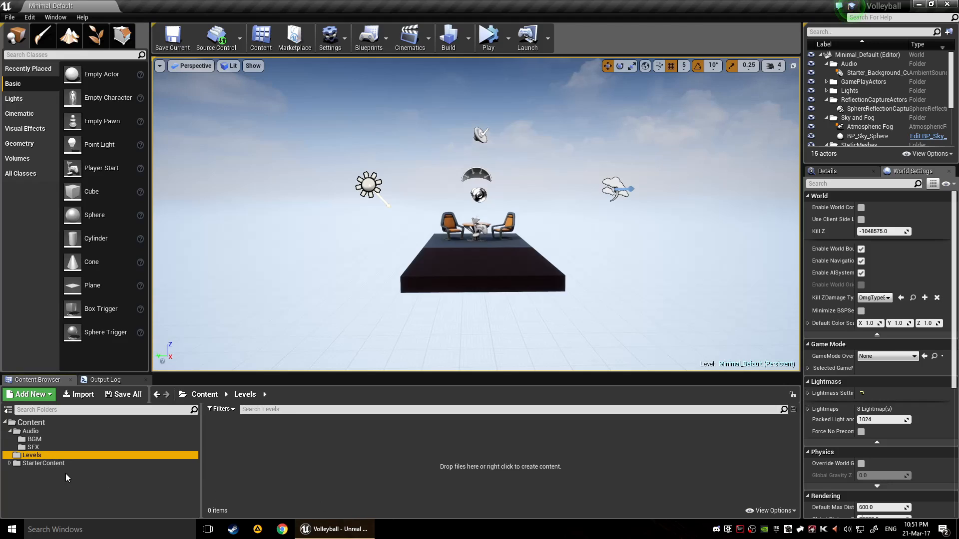
pyautogui.click(10, 431)
pyautogui.click(27, 423)
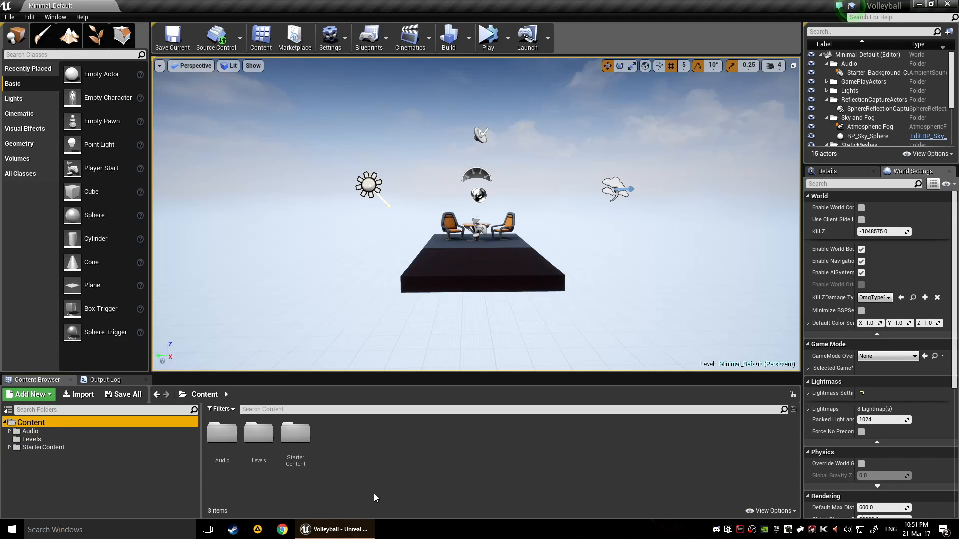
pyautogui.rightClick(308, 435)
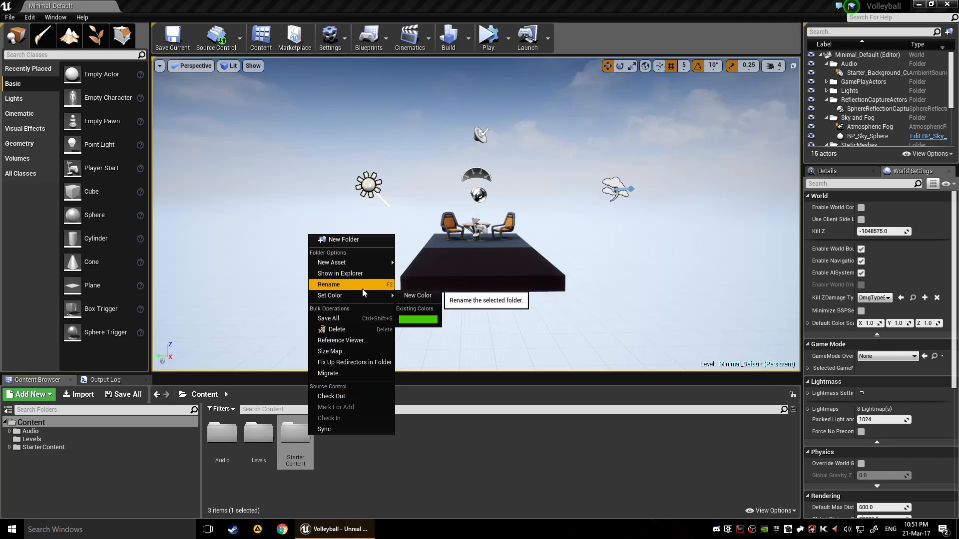
pyautogui.click(397, 296)
pyautogui.click(499, 339)
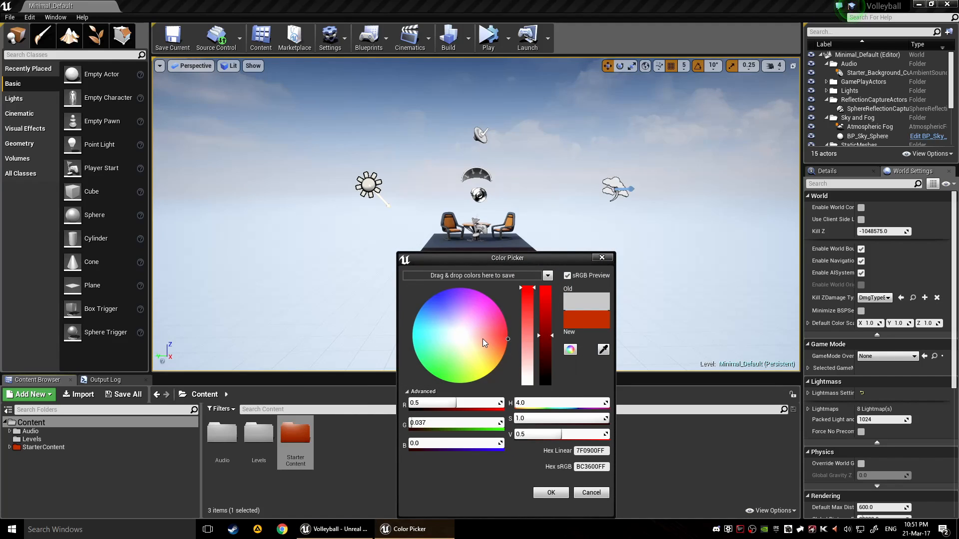
pyautogui.moveTo(482, 338)
pyautogui.mouseDown()
pyautogui.moveTo(537, 334)
pyautogui.moveTo(545, 288)
pyautogui.mouseUp()
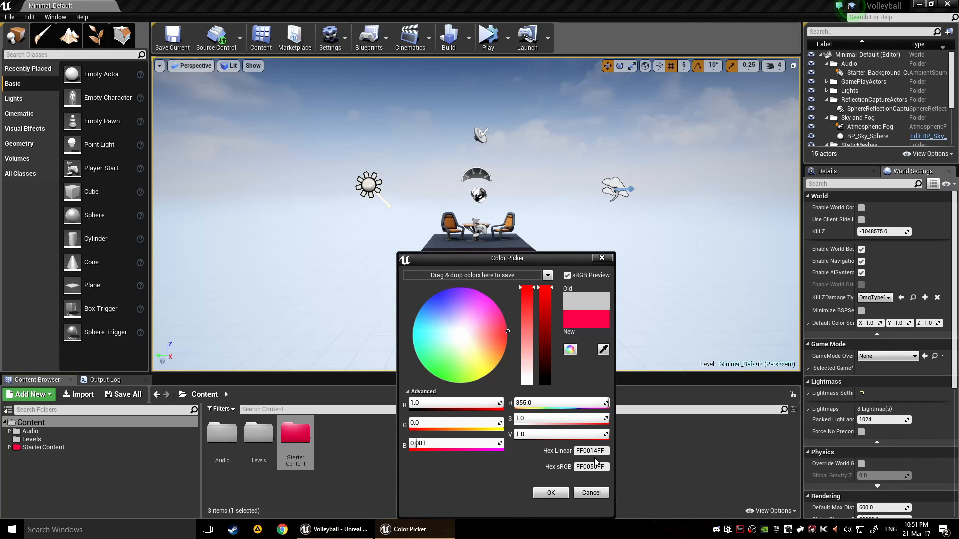
pyautogui.moveTo(590, 453); pyautogui.dragTo(598, 454)
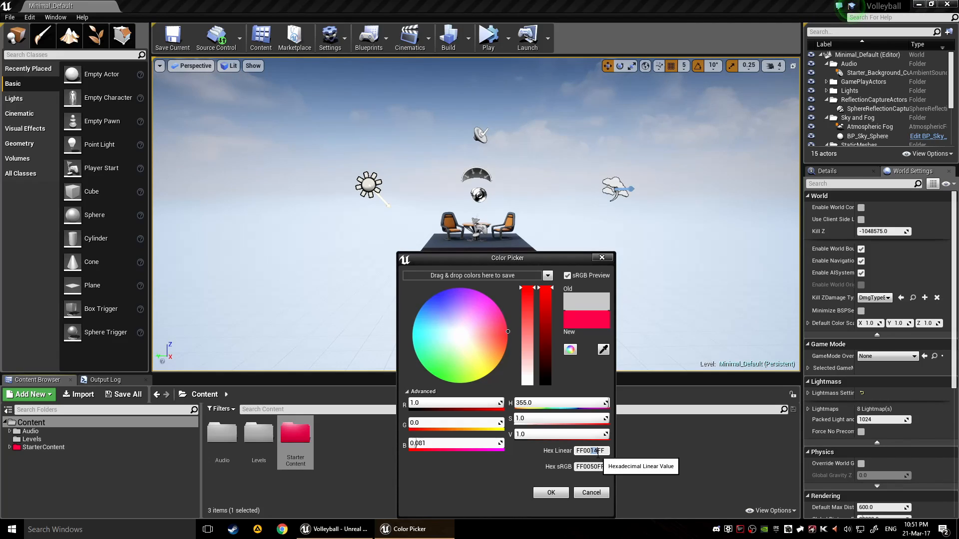
pyautogui.write('00')
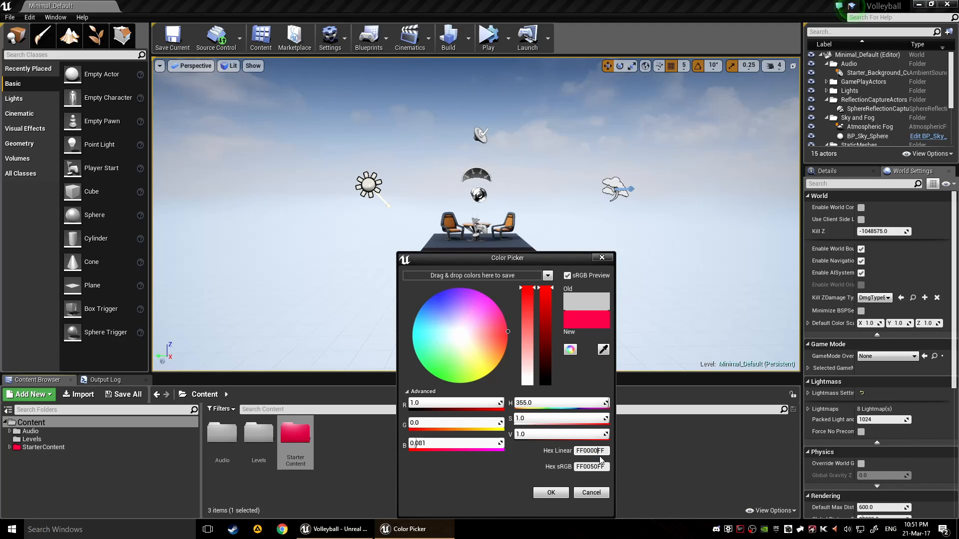
pyautogui.press('Return')
pyautogui.click(552, 493)
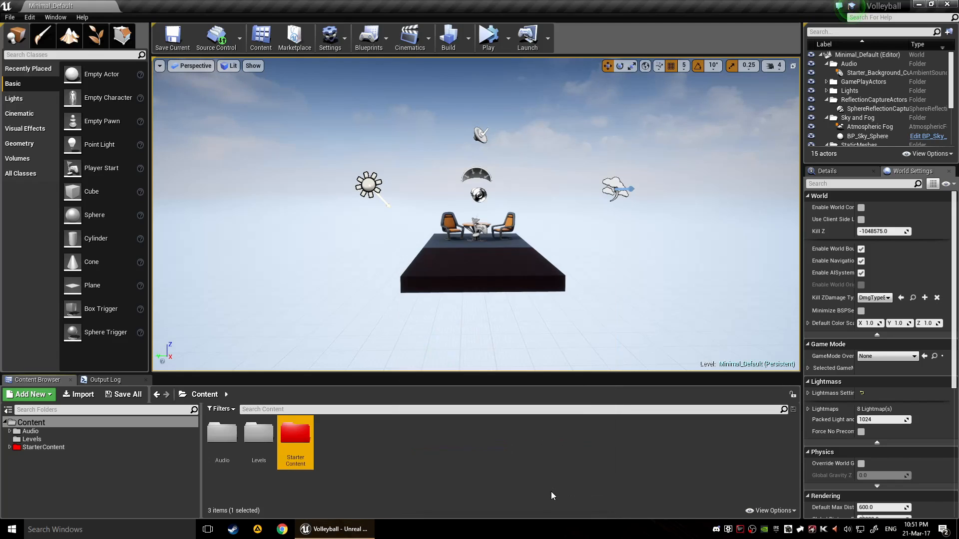
pyautogui.click(474, 480)
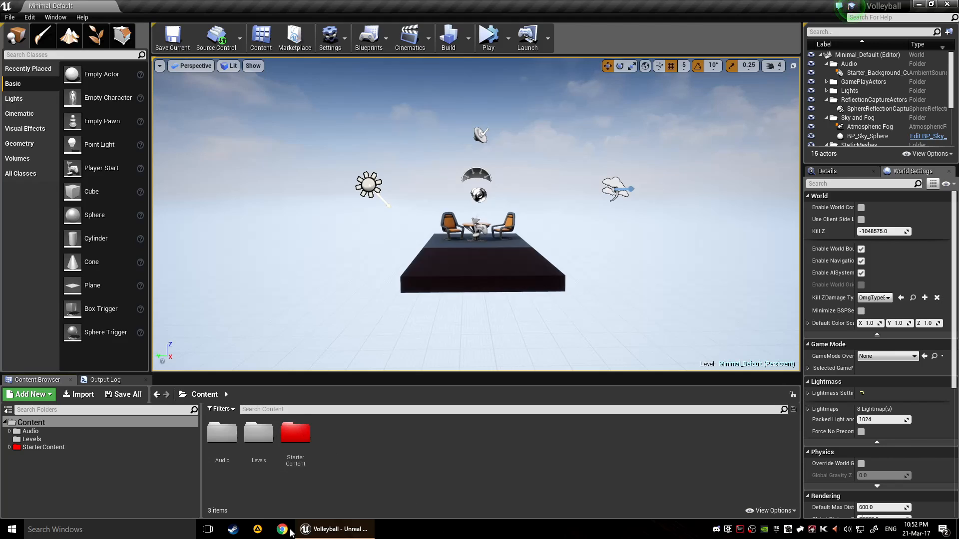
# Step: Set the color of both the Audio and Levels folders to the existing green
pyautogui.click(261, 442)
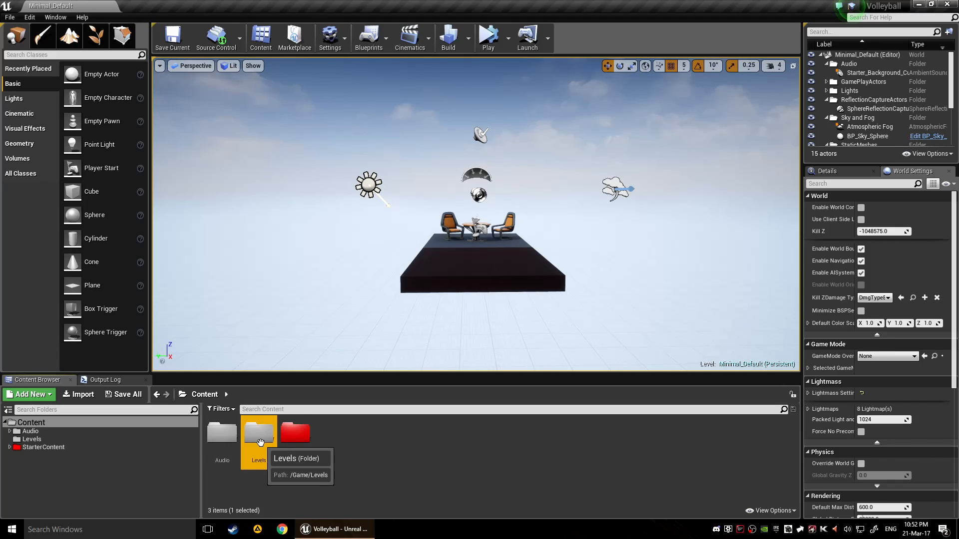
pyautogui.keyDown('ctrl'); pyautogui.click(227, 439); pyautogui.keyUp('ctrl')
pyautogui.rightClick(233, 441)
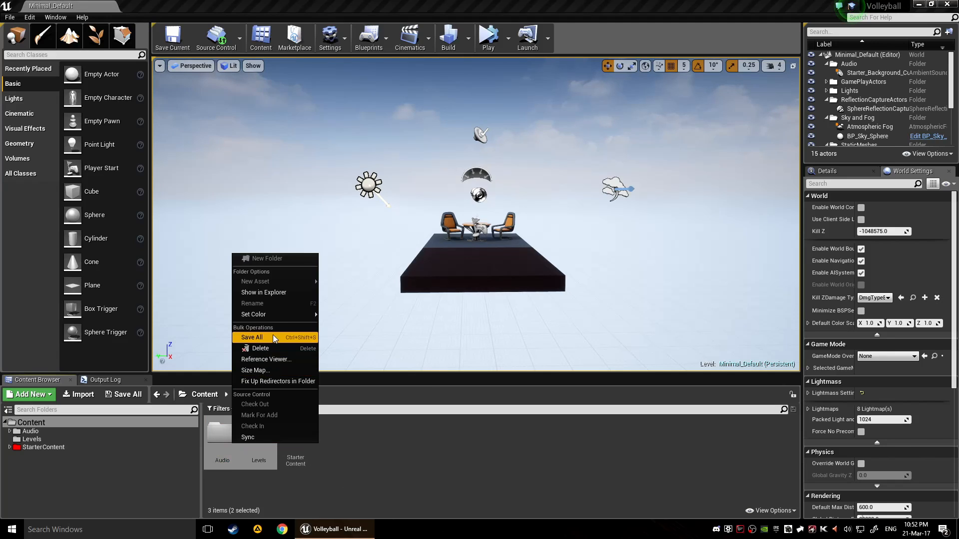
pyautogui.moveTo(283, 313)
pyautogui.click(346, 336)
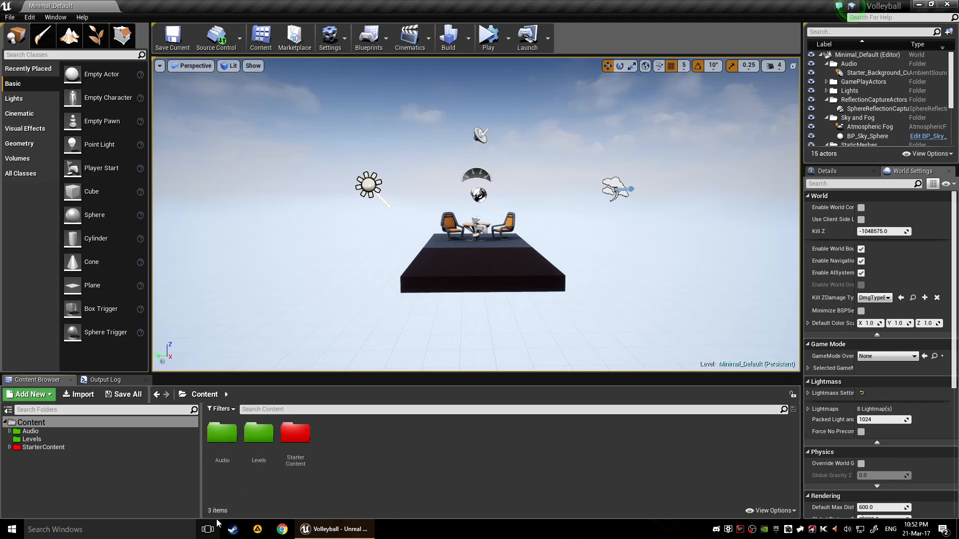
# Step: Create a new level asset named Main inside the Levels folder
pyautogui.doubleClick(259, 439)
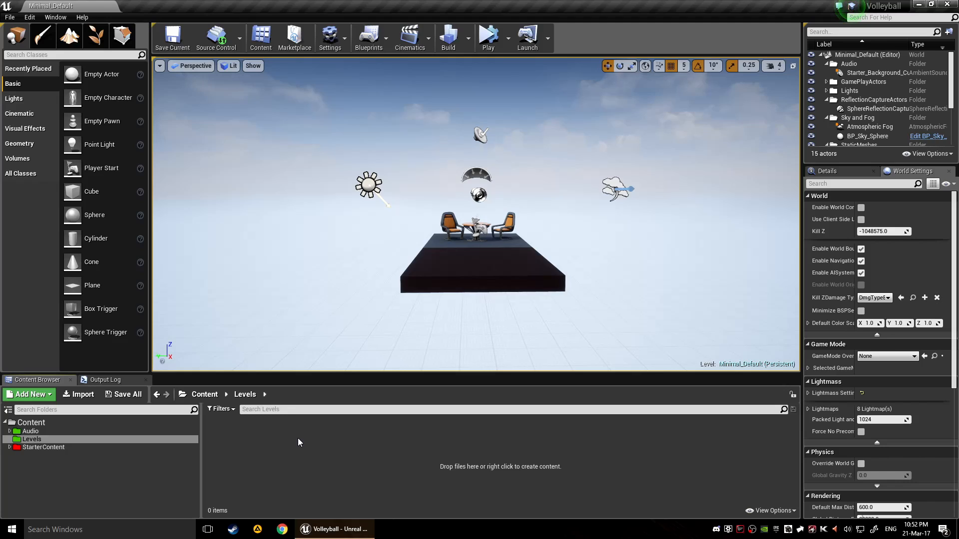
pyautogui.rightClick(251, 452)
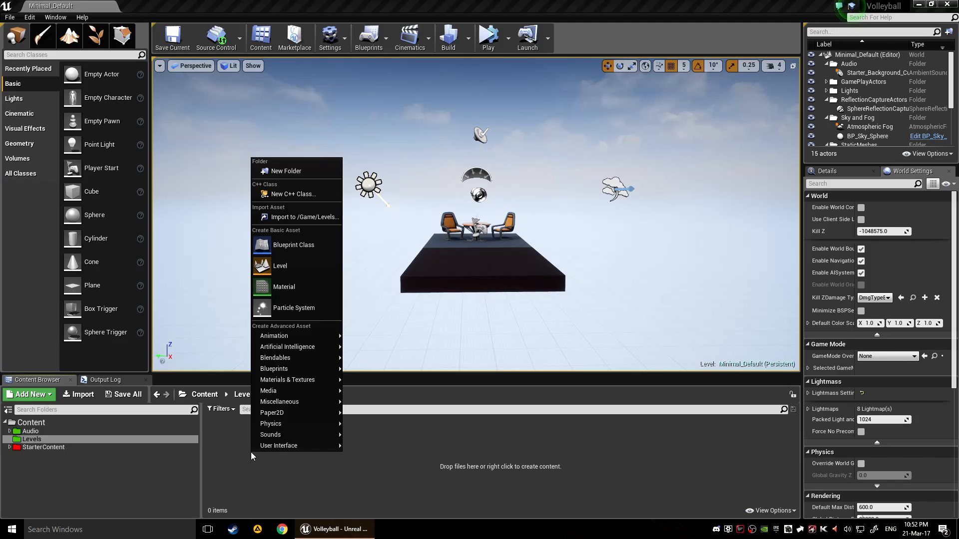
pyautogui.click(316, 266)
pyautogui.write('M')
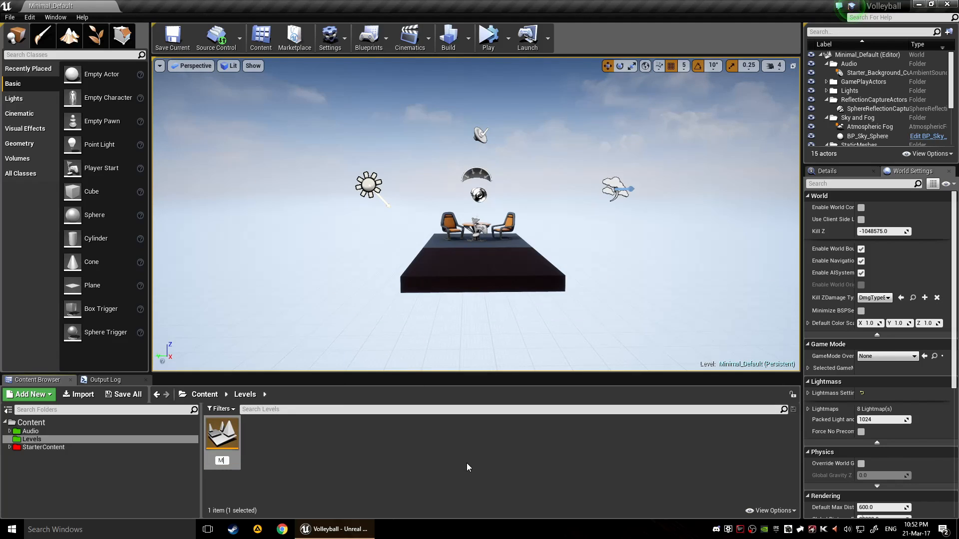
pyautogui.write('ain')
pyautogui.press('Return')
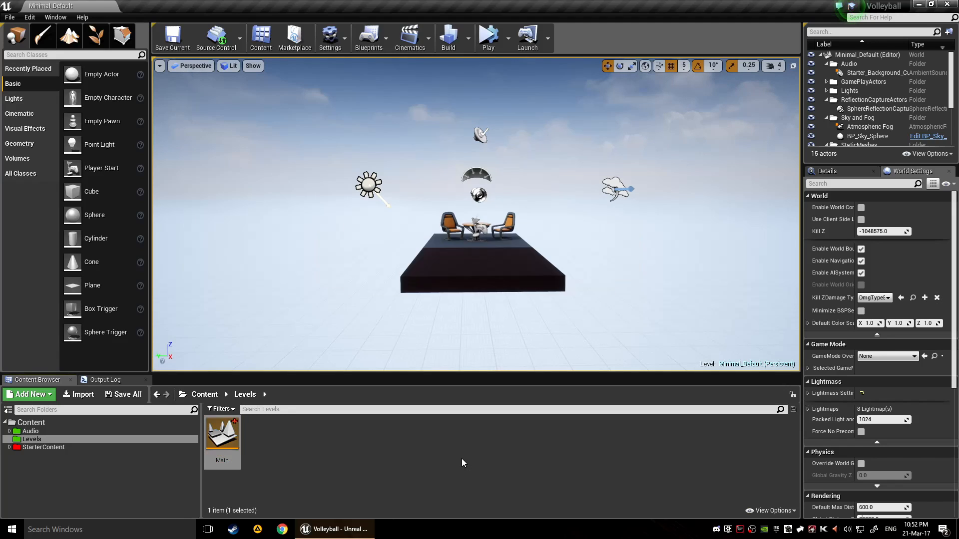
# Step: Submit the Main level to source control with the description "Created main level", keeping the files checked out
pyautogui.rightClick(234, 442)
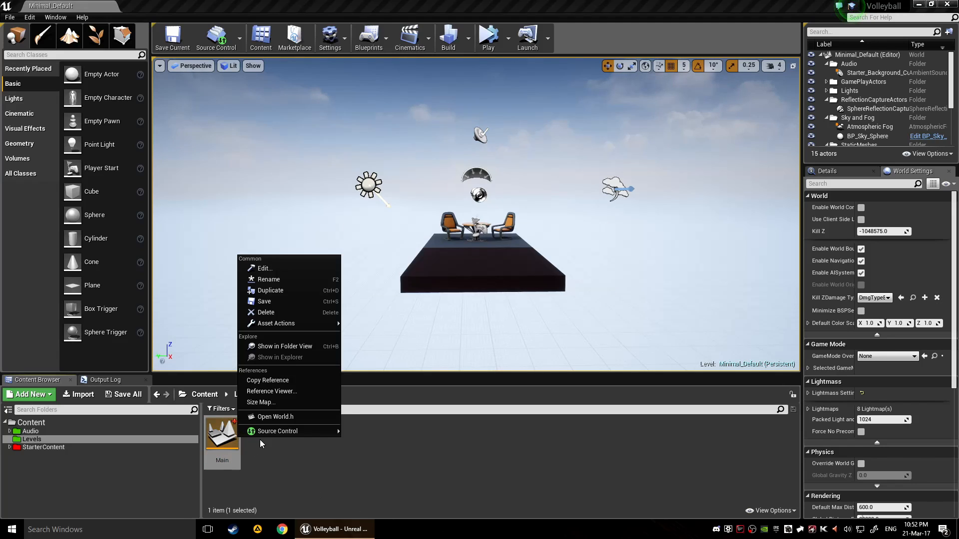
pyautogui.moveTo(299, 431)
pyautogui.click(369, 431)
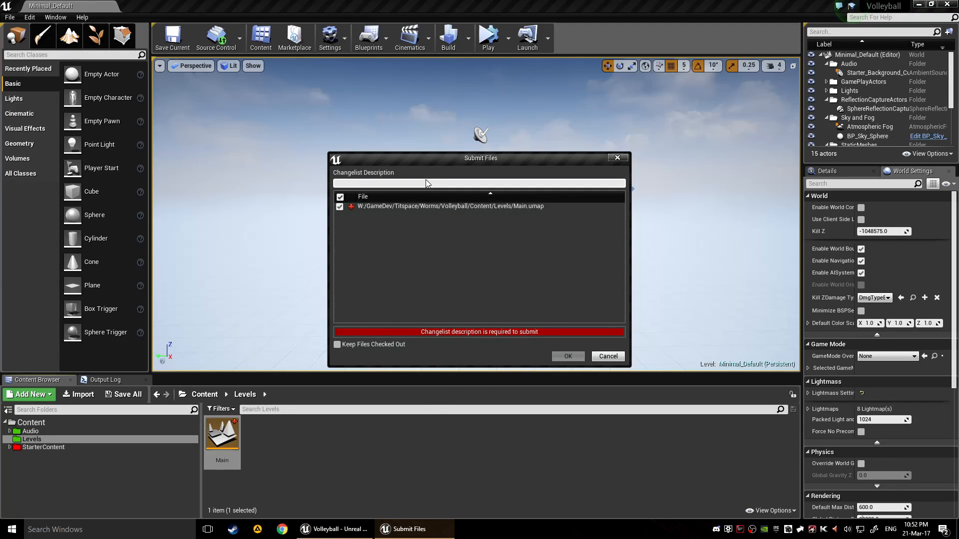
pyautogui.write('Create')
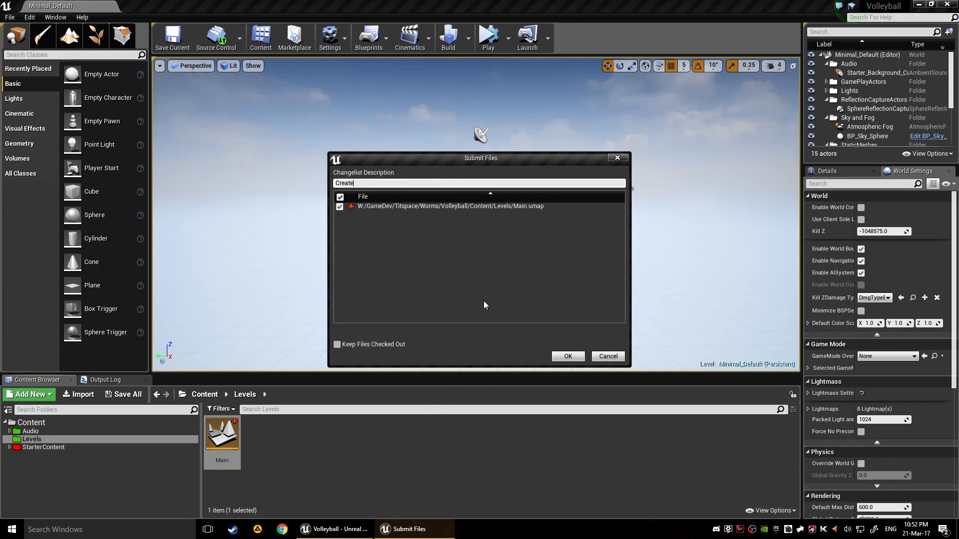
pyautogui.write('d main level')
pyautogui.click(381, 345)
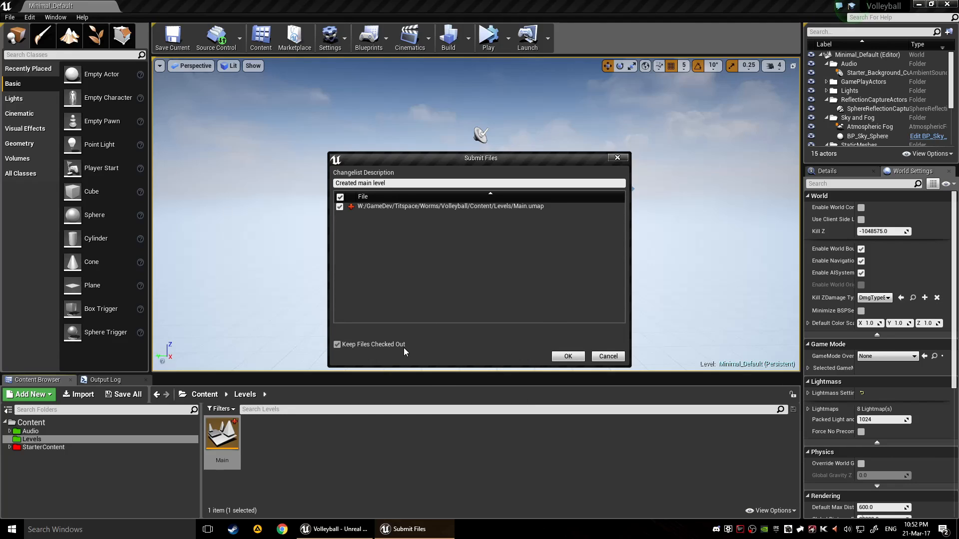
pyautogui.click(562, 355)
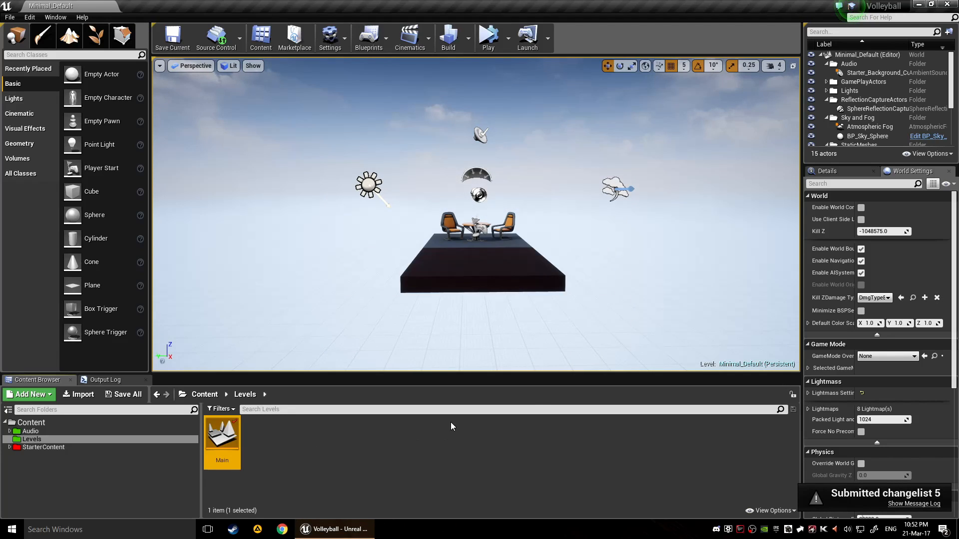
# Step: Open the Main level and maximize the Top wireframe view
pyautogui.doubleClick(233, 441)
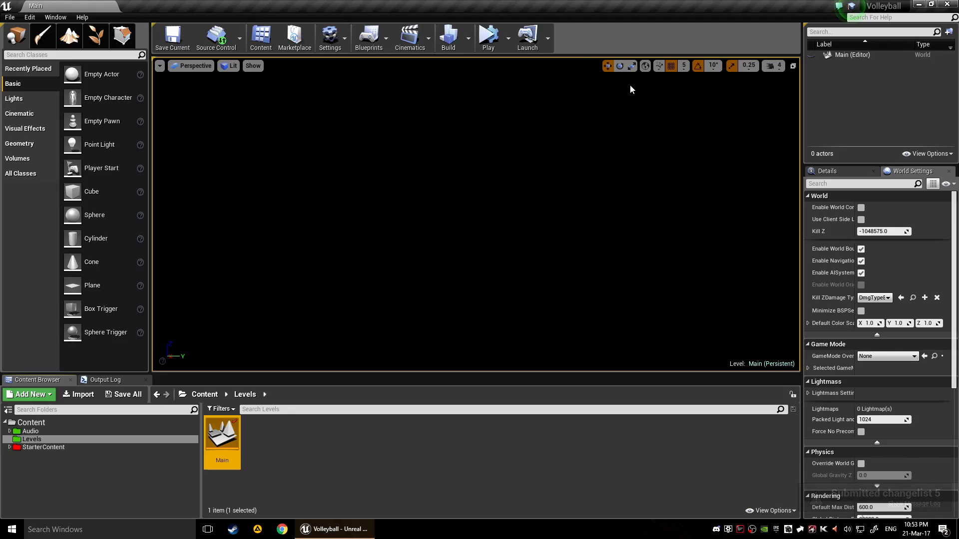
pyautogui.click(792, 66)
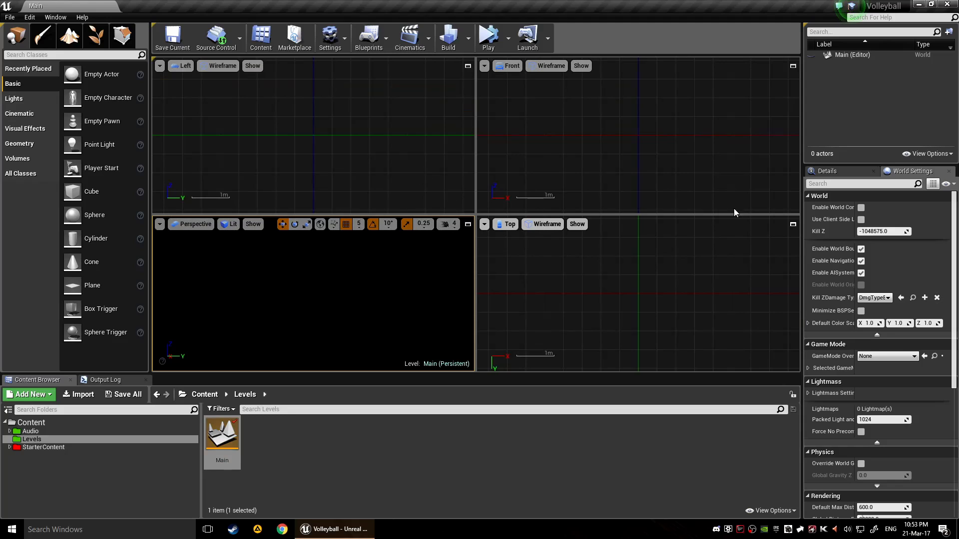
pyautogui.click(694, 264)
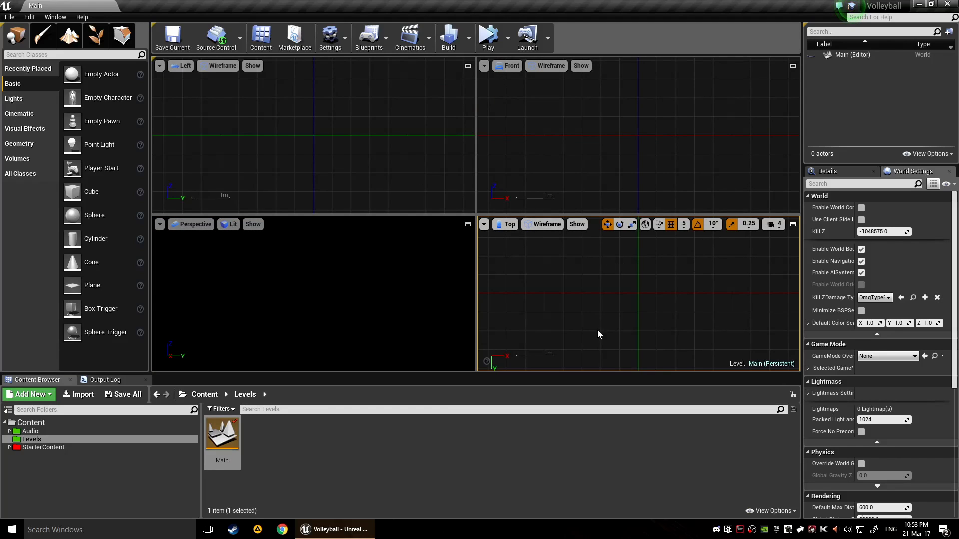
pyautogui.click(793, 224)
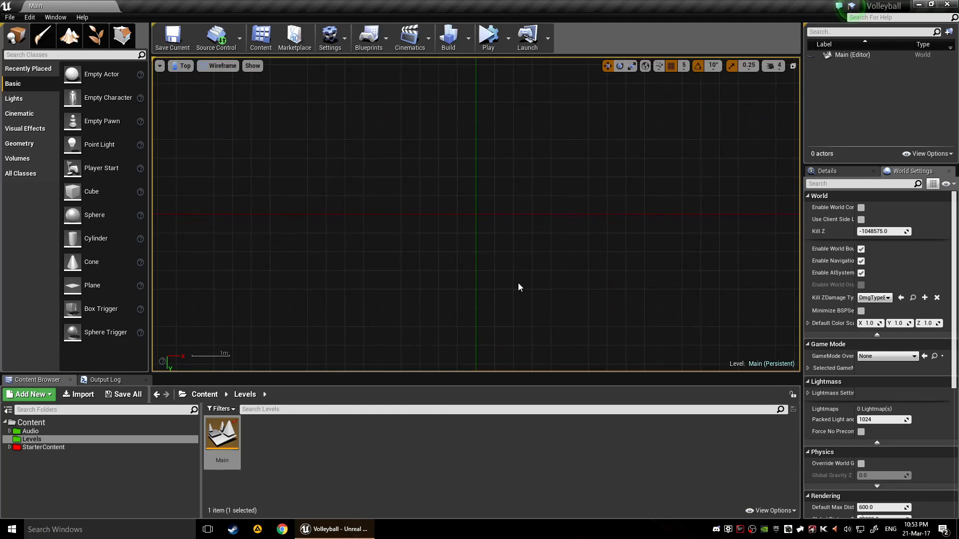
# Step: Try to draw a closed brush outline in the Top view with the geometry editing Pen tool
pyautogui.click(121, 36)
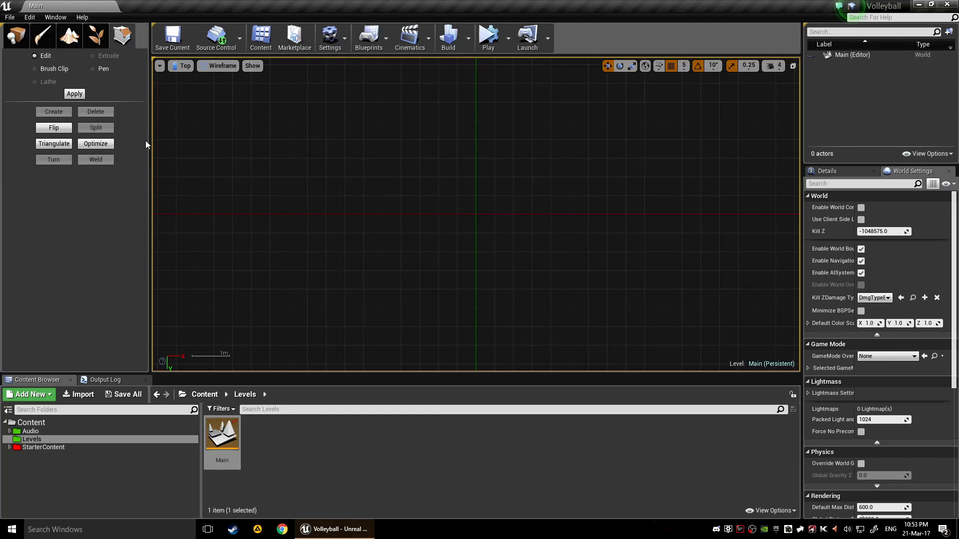
pyautogui.click(94, 69)
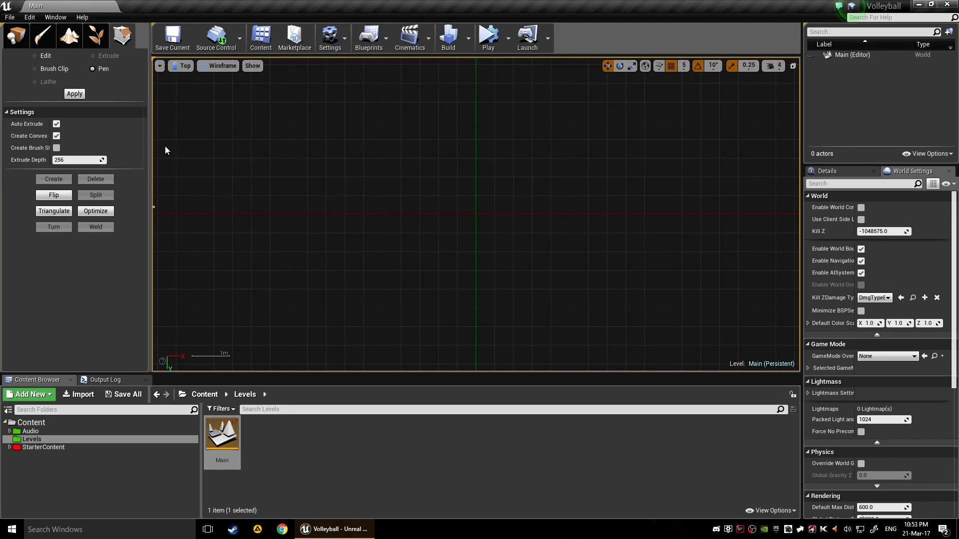
pyautogui.click(57, 124)
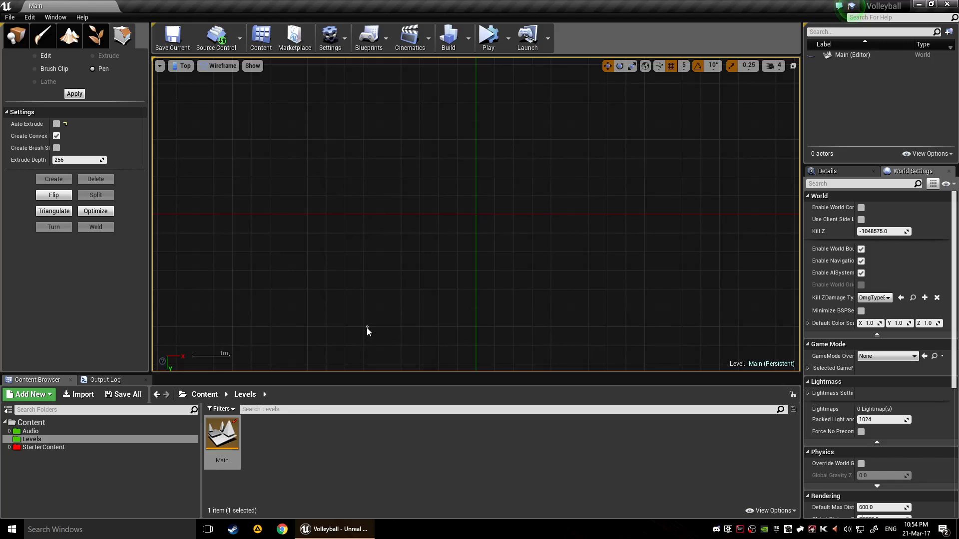
pyautogui.hotkey('ctrl', 'z')
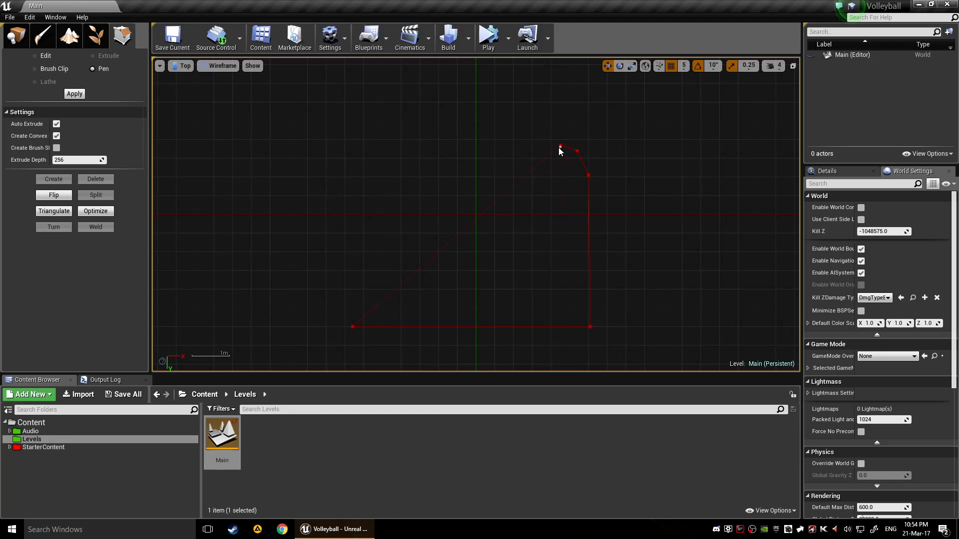
pyautogui.click(511, 150)
pyautogui.click(500, 146)
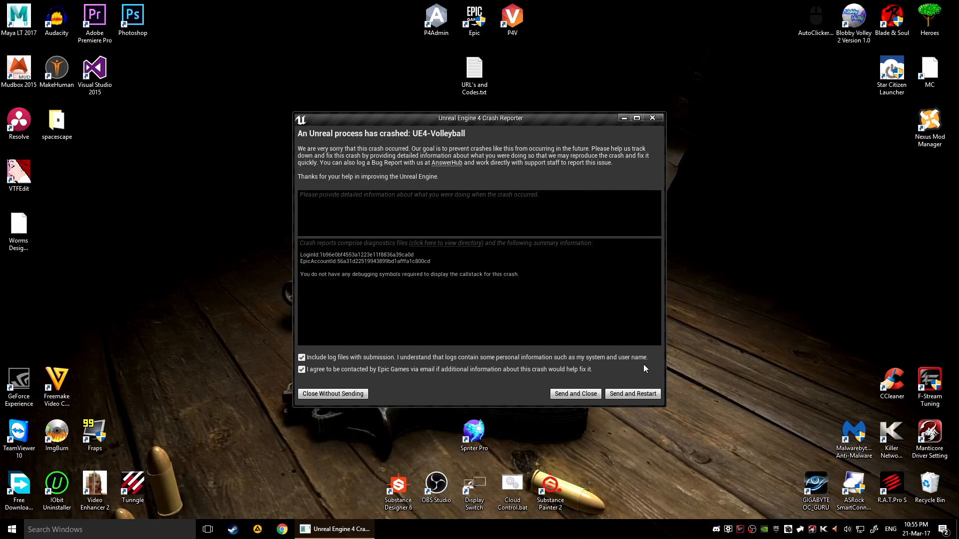
# Step: Send the crash report, restart the editor, and reopen the Main level from the Levels folder
pyautogui.click(639, 394)
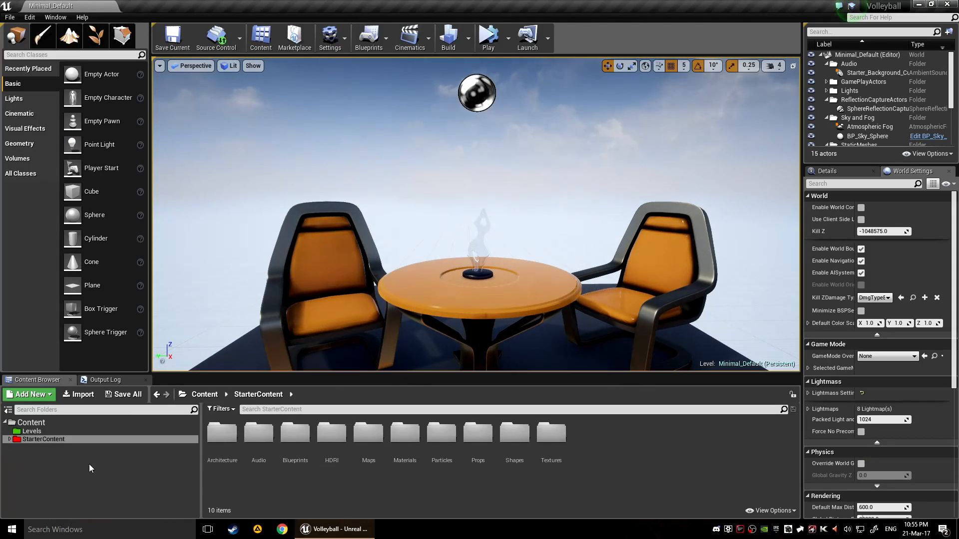
pyautogui.click(55, 432)
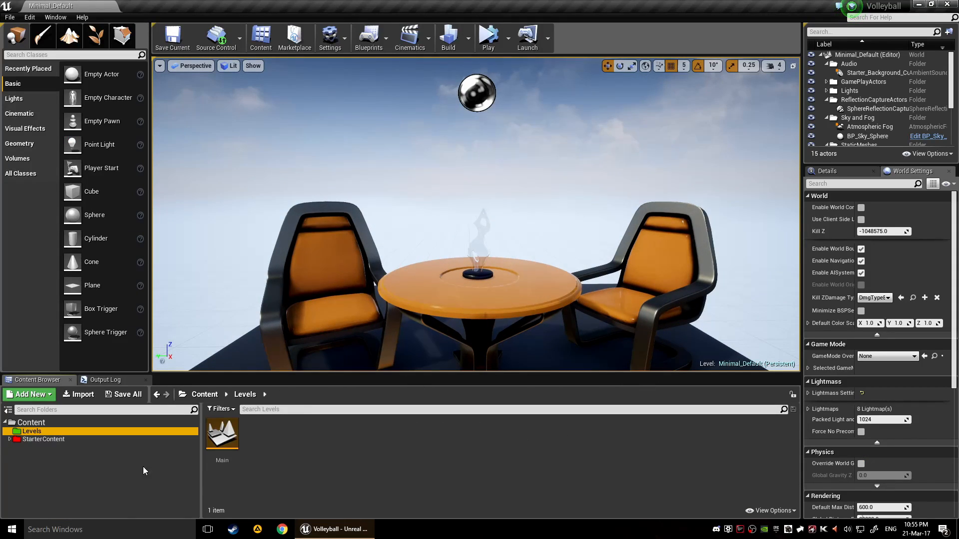
pyautogui.doubleClick(221, 437)
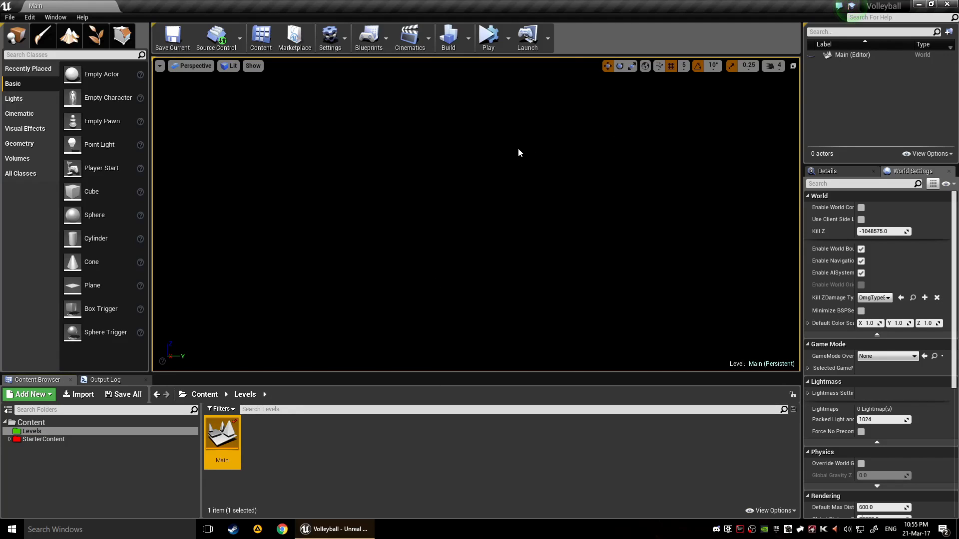
# Step: Add an additive Box brush to the level, reset its location to 0, 0, 0, and frame it
pyautogui.click(29, 143)
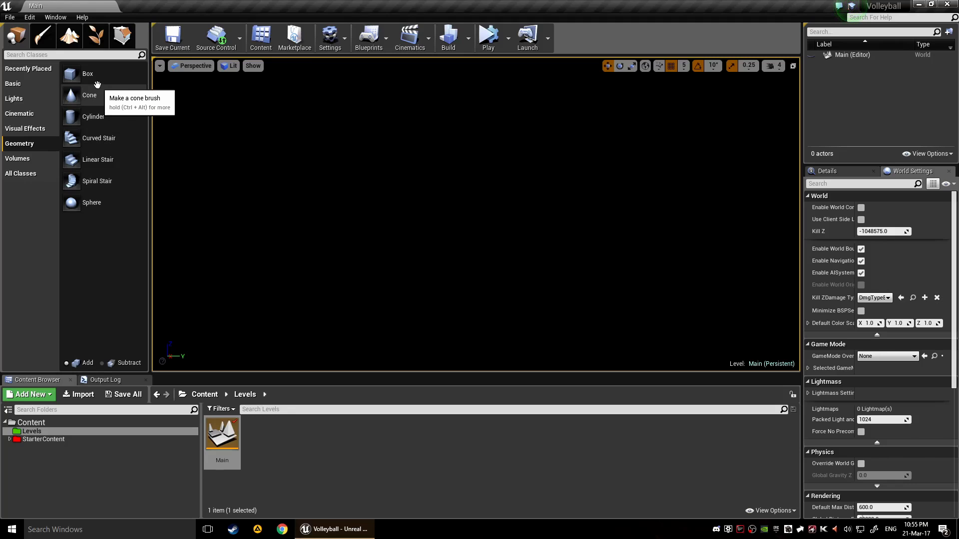
pyautogui.moveTo(100, 78); pyautogui.dragTo(448, 268)
pyautogui.moveTo(592, 234)
pyautogui.mouseDown(button='right')
pyautogui.moveTo(566, 287)
pyautogui.moveTo(575, 234)
pyautogui.mouseUp(button='right')
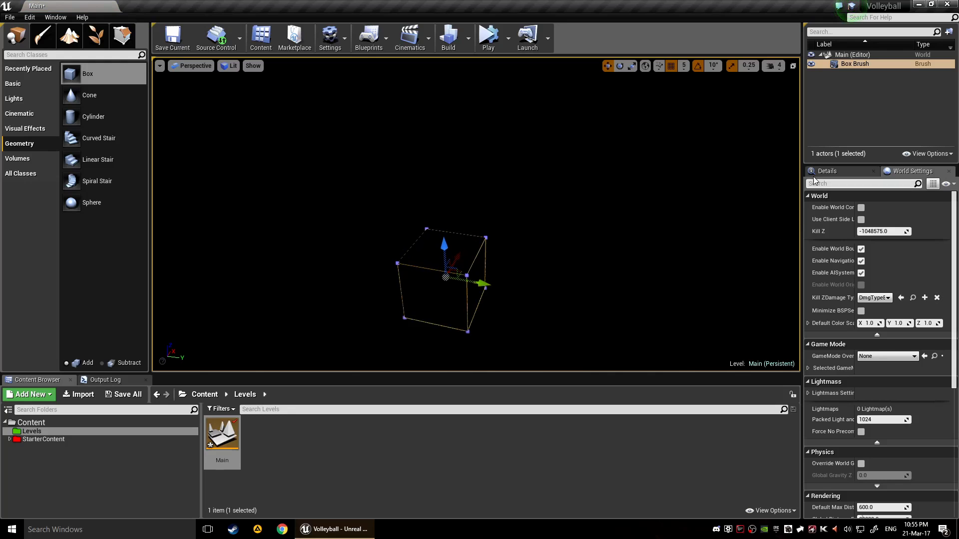
pyautogui.click(823, 172)
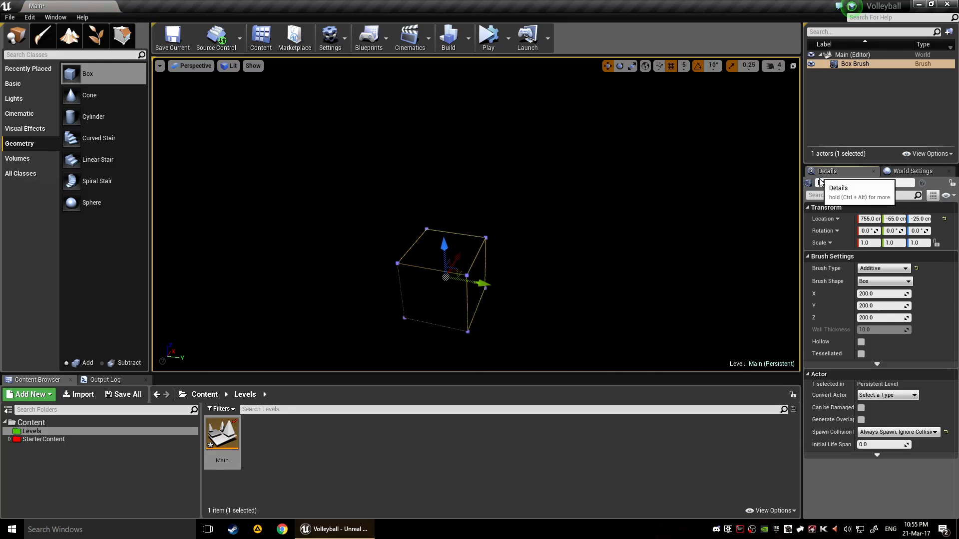
pyautogui.click(944, 219)
pyautogui.press('f')
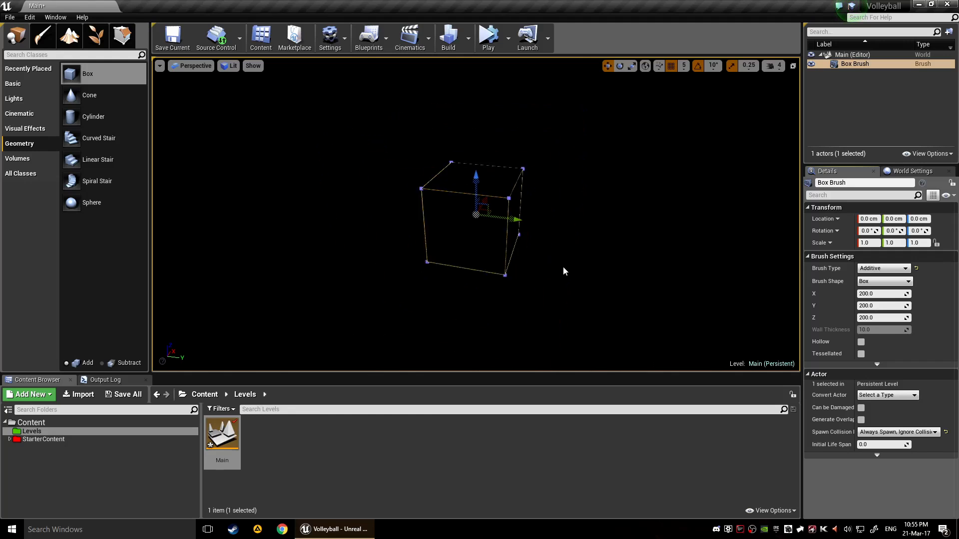
# Step: Try lighting the box with a Sky Light moved to Y 40 cm and Z 400 cm, and delete it
pyautogui.moveTo(589, 250)
pyautogui.mouseDown(button='right')
pyautogui.moveTo(619, 245)
pyautogui.moveTo(592, 247)
pyautogui.mouseUp(button='right')
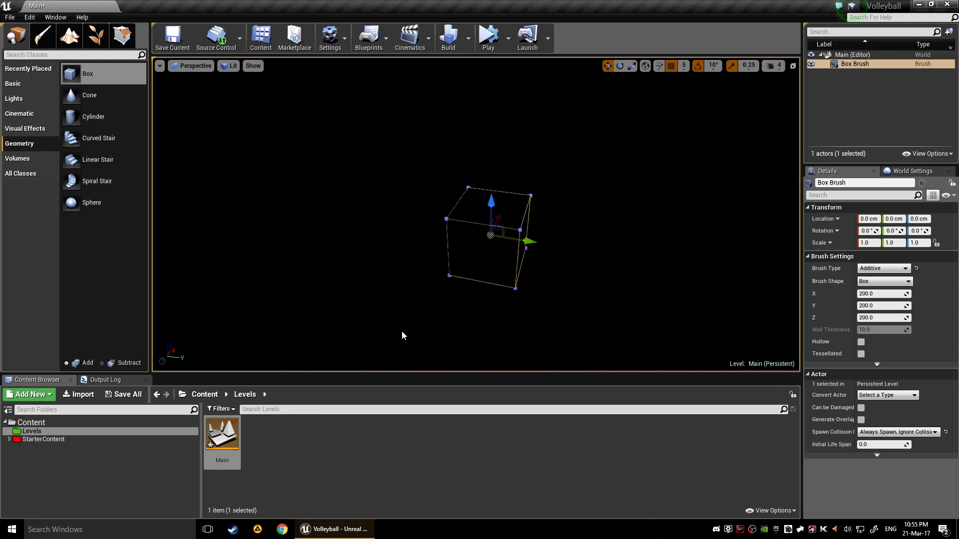
pyautogui.moveTo(481, 296); pyautogui.dragTo(502, 286, button='right')
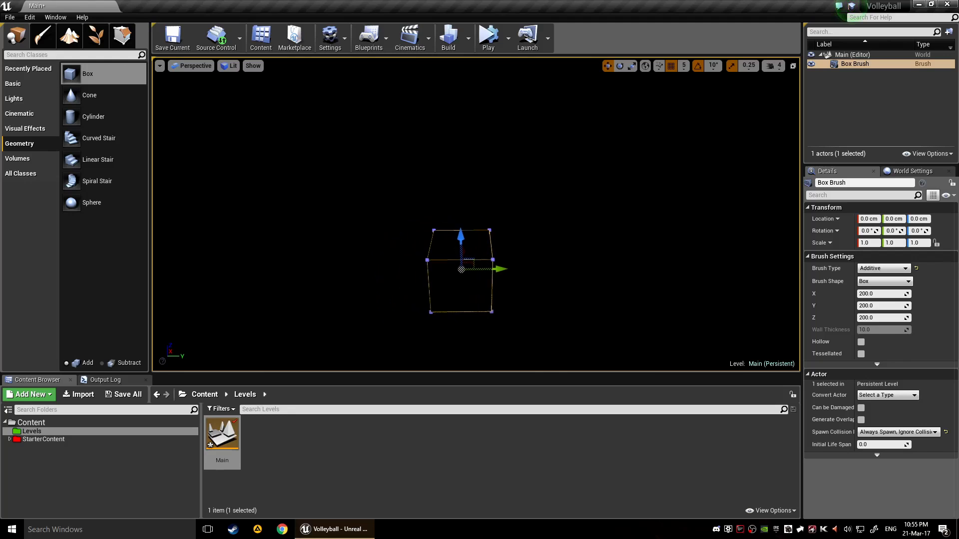
pyautogui.click(14, 98)
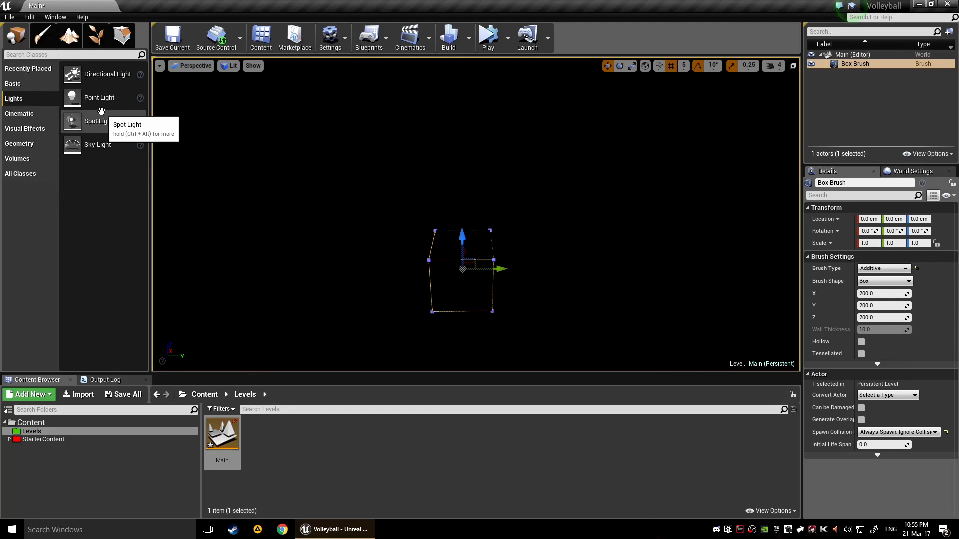
pyautogui.moveTo(98, 98)
pyautogui.mouseDown()
pyautogui.moveTo(170, 146)
pyautogui.moveTo(396, 232)
pyautogui.moveTo(504, 245)
pyautogui.moveTo(538, 283)
pyautogui.moveTo(433, 305)
pyautogui.moveTo(394, 223)
pyautogui.moveTo(542, 217)
pyautogui.moveTo(370, 296)
pyautogui.moveTo(108, 217)
pyautogui.moveTo(90, 154)
pyautogui.moveTo(381, 160)
pyautogui.moveTo(489, 192)
pyautogui.moveTo(449, 160)
pyautogui.mouseUp()
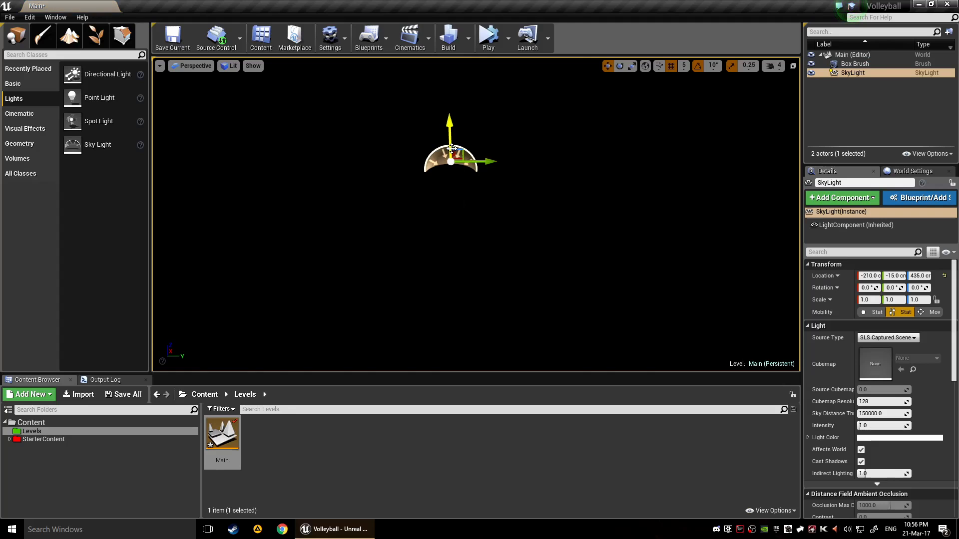
pyautogui.moveTo(541, 146); pyautogui.dragTo(498, 80, button='right')
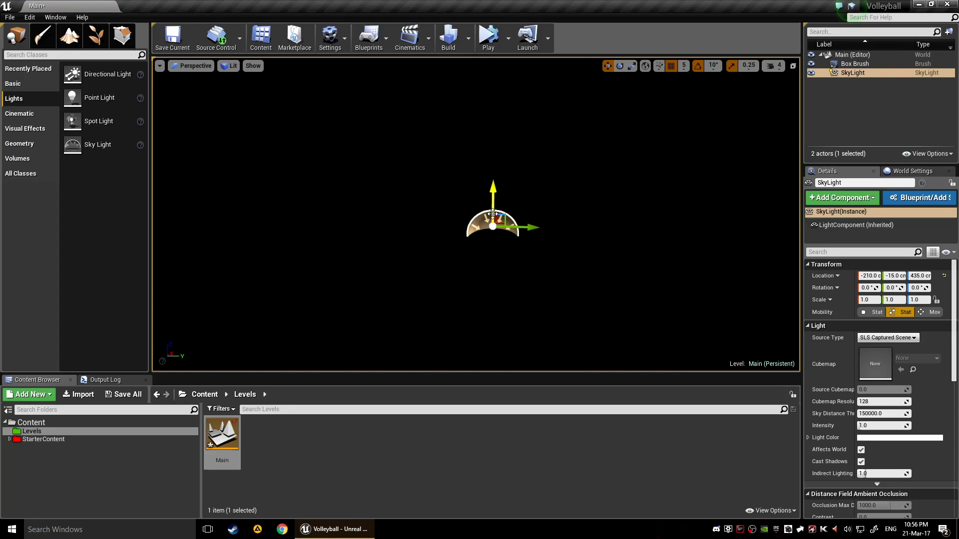
pyautogui.moveTo(492, 191); pyautogui.dragTo(502, 209)
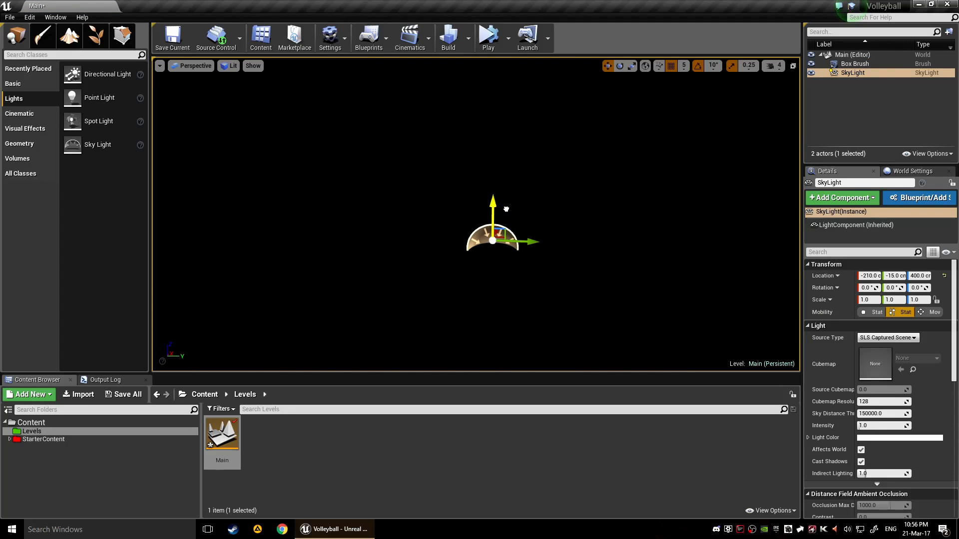
pyautogui.moveTo(509, 242); pyautogui.dragTo(532, 242)
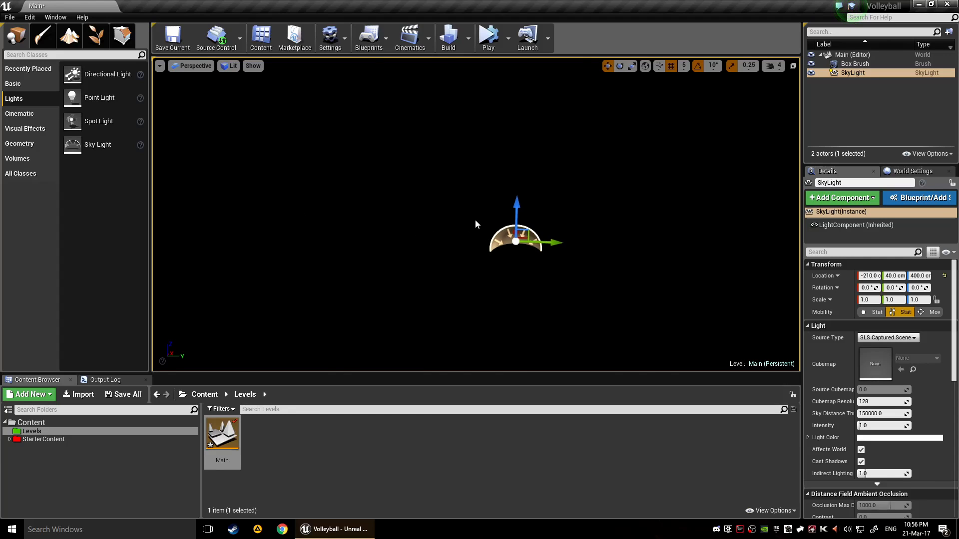
pyautogui.press('Delete')
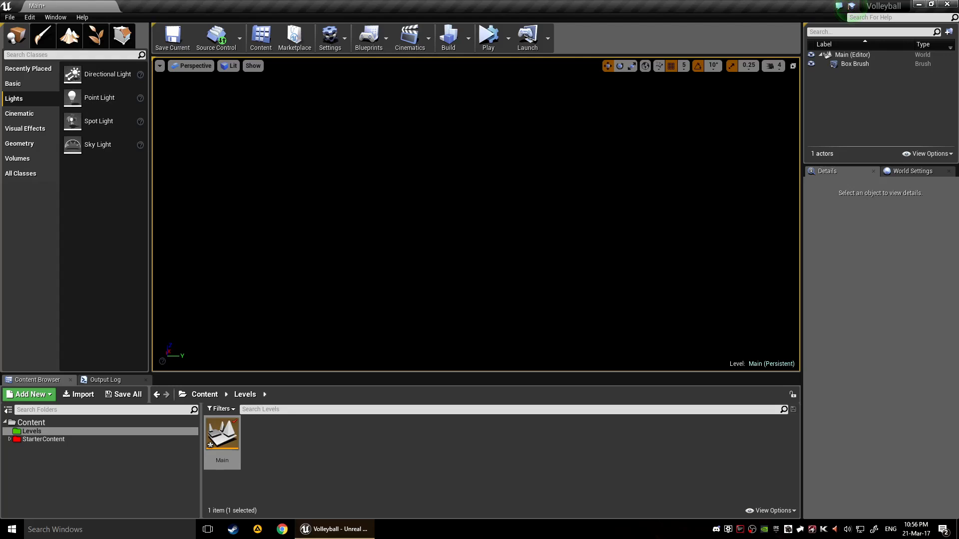
# Step: Place a Directional Light above and beside the box brush, at about X -375, Y 540, Z 660 cm
pyautogui.moveTo(99, 121); pyautogui.dragTo(111, 188)
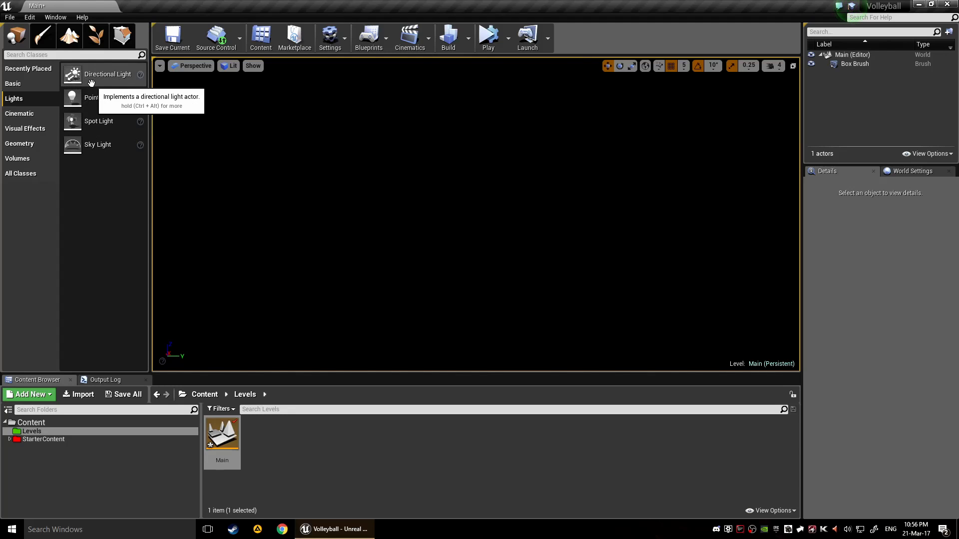
pyautogui.moveTo(91, 83); pyautogui.dragTo(701, 131)
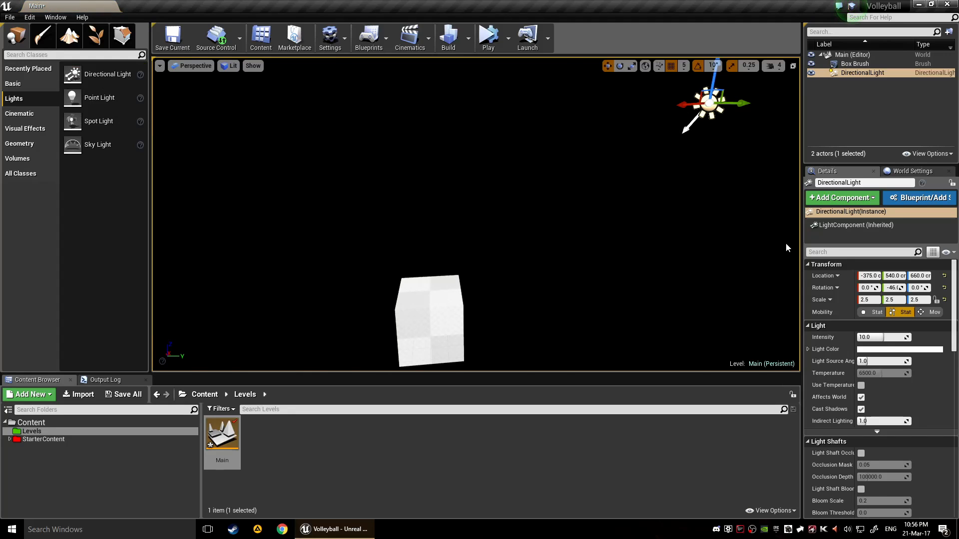
pyautogui.moveTo(657, 261); pyautogui.dragTo(779, 260, button='right')
pyautogui.moveTo(545, 175)
pyautogui.mouseDown(button='right')
pyautogui.moveTo(529, 214)
pyautogui.moveTo(559, 125)
pyautogui.moveTo(545, 175)
pyautogui.mouseUp(button='right')
pyautogui.moveTo(543, 181); pyautogui.dragTo(642, 180)
pyautogui.moveTo(609, 150); pyautogui.dragTo(600, 192)
pyautogui.rightClick(547, 264)
pyautogui.click(514, 258)
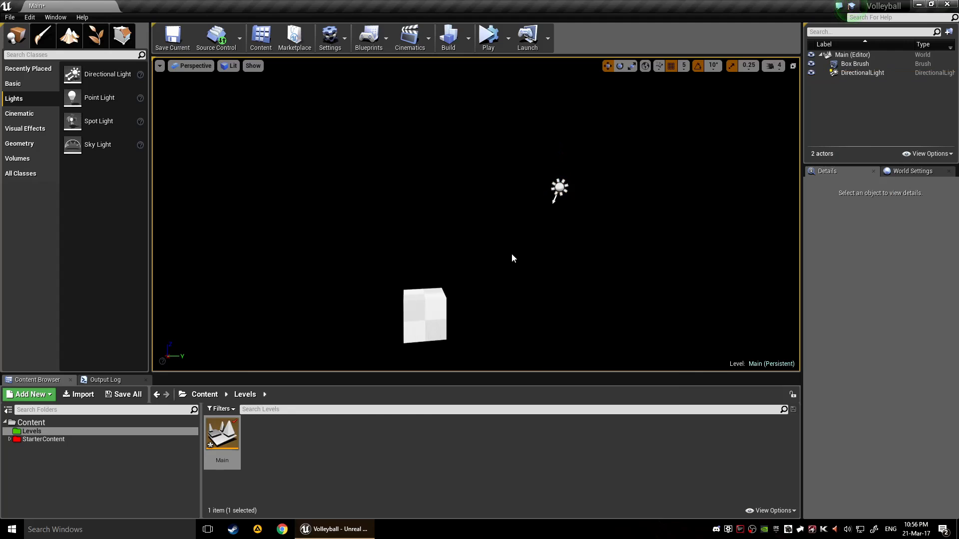
# Step: Switch the viewport to Unlit and examine the box brush and the directional light from several angles
pyautogui.moveTo(514, 258)
pyautogui.mouseDown(button='right')
pyautogui.moveTo(514, 295)
pyautogui.moveTo(549, 295)
pyautogui.moveTo(574, 314)
pyautogui.moveTo(624, 289)
pyautogui.moveTo(689, 299)
pyautogui.moveTo(709, 314)
pyautogui.moveTo(724, 310)
pyautogui.moveTo(514, 257)
pyautogui.mouseUp(button='right')
pyautogui.press('s')
pyautogui.click(230, 65)
pyautogui.click(246, 96)
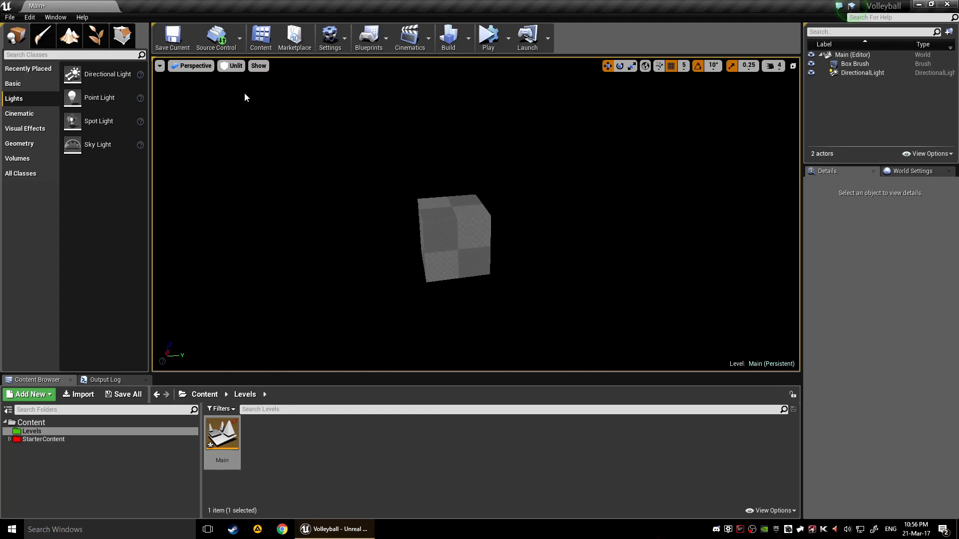
pyautogui.moveTo(280, 131); pyautogui.dragTo(320, 130, button='right')
pyautogui.press('w')
pyautogui.press('a')
pyautogui.press('d')
pyautogui.press('s')
pyautogui.moveTo(474, 194); pyautogui.dragTo(322, 139, button='right')
pyautogui.press('d')
pyautogui.moveTo(500, 202); pyautogui.dragTo(579, 210, button='right')
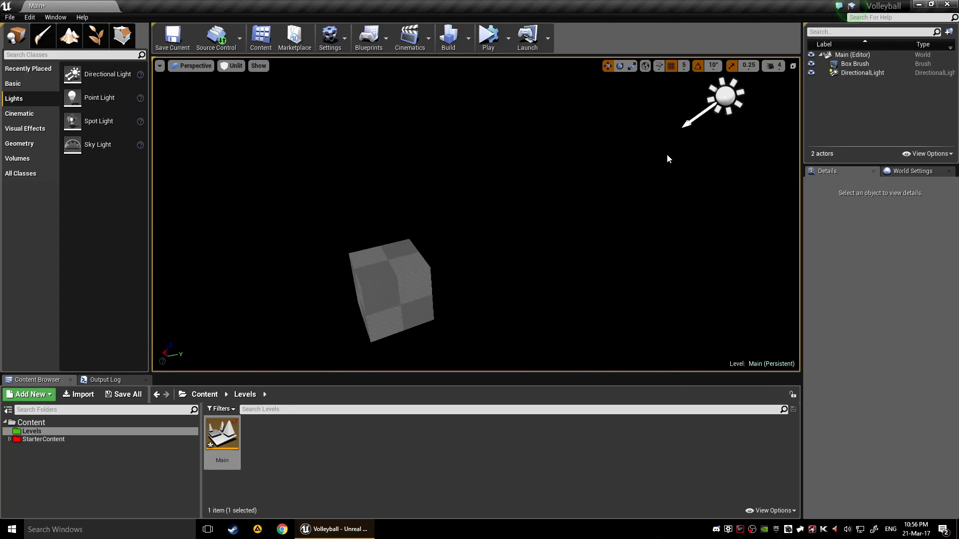
# Step: Switch the viewport's view mode back to Lit and view the box brush with normal lighting
pyautogui.click(231, 66)
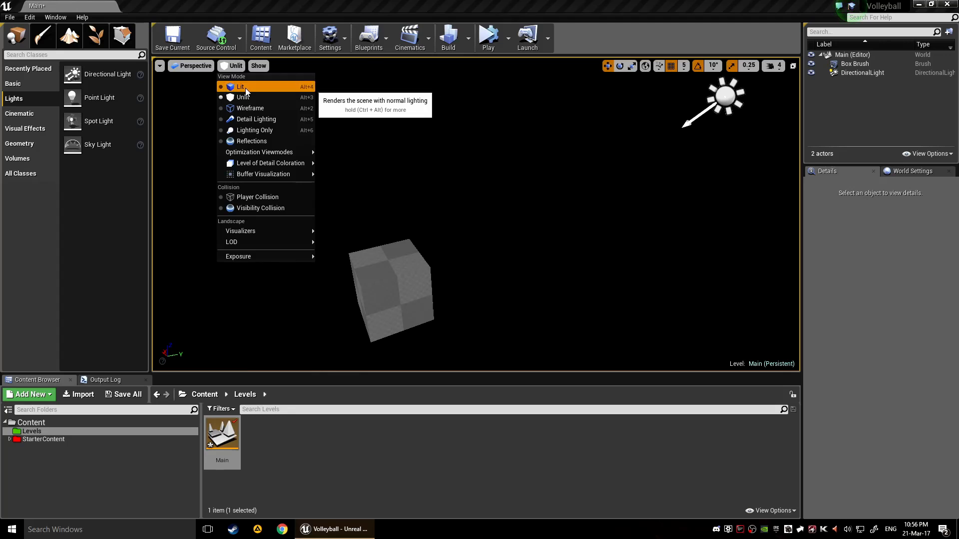
pyautogui.click(244, 88)
pyautogui.moveTo(433, 179)
pyautogui.mouseDown(button='right')
pyautogui.moveTo(449, 170)
pyautogui.moveTo(410, 185)
pyautogui.moveTo(438, 178)
pyautogui.mouseUp(button='right')
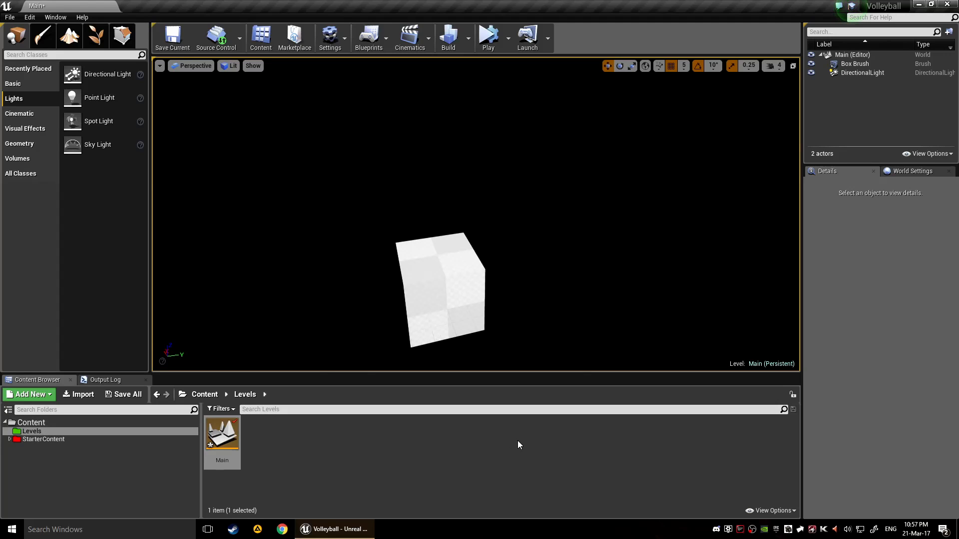
# Step: Show engine content in the Content Browser, search the folders for "sky", and display the EngineSky folder
pyautogui.click(764, 511)
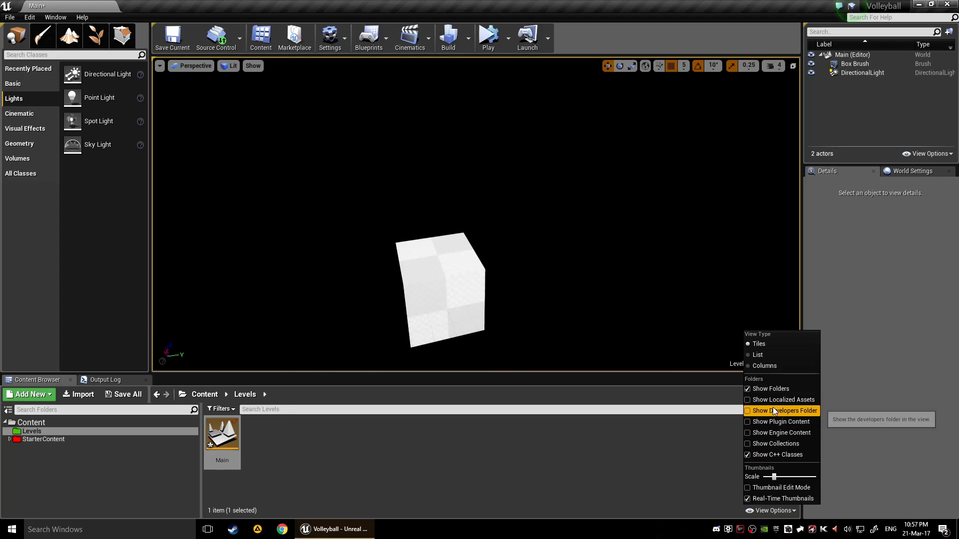
pyautogui.click(794, 434)
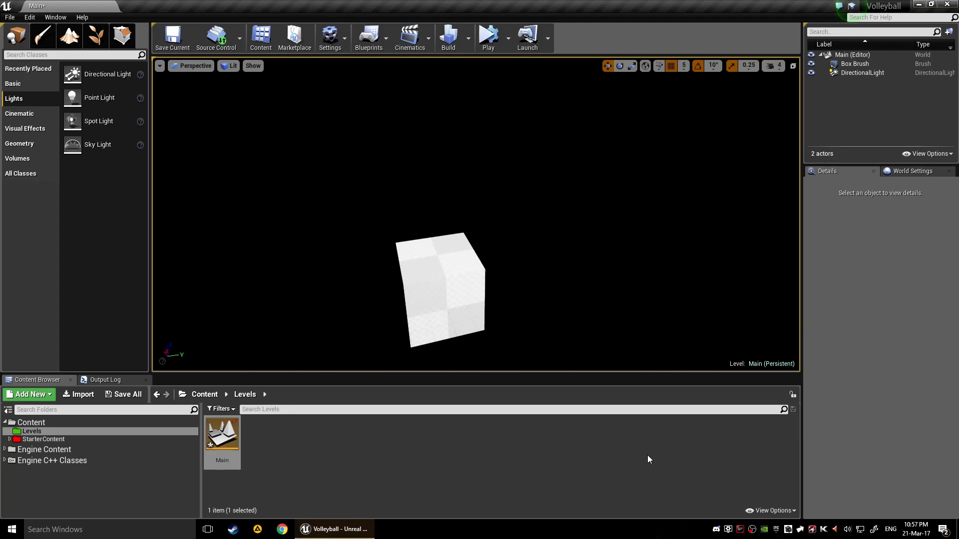
pyautogui.click(82, 411)
pyautogui.write('sky')
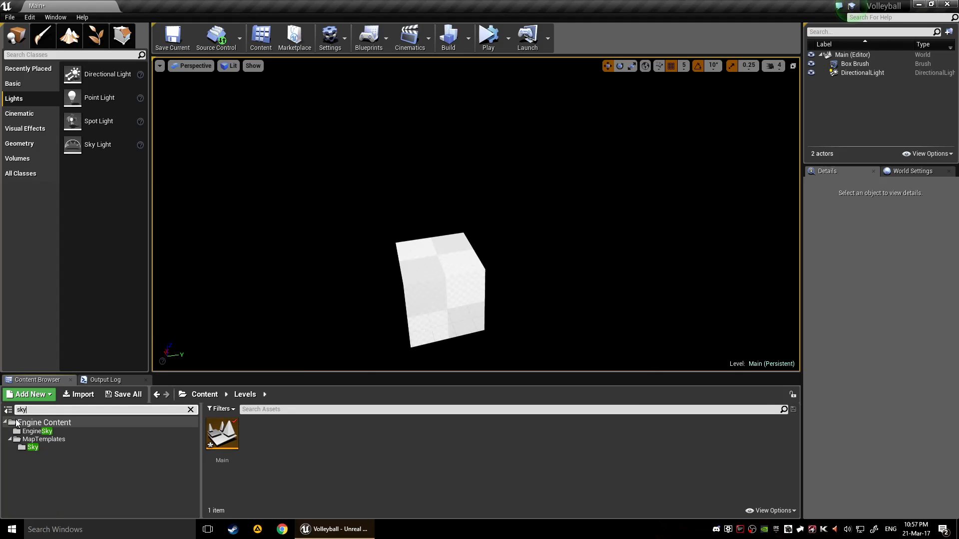
pyautogui.click(31, 432)
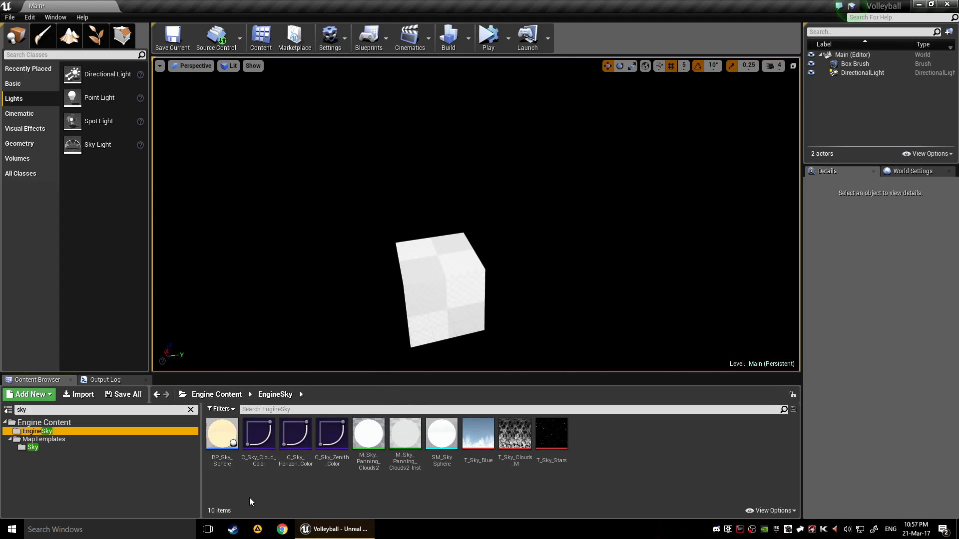
# Step: Open the BP_Sky_Sphere blueprint and examine how its Construction Script handles the directional light and the sky colours
pyautogui.doubleClick(220, 445)
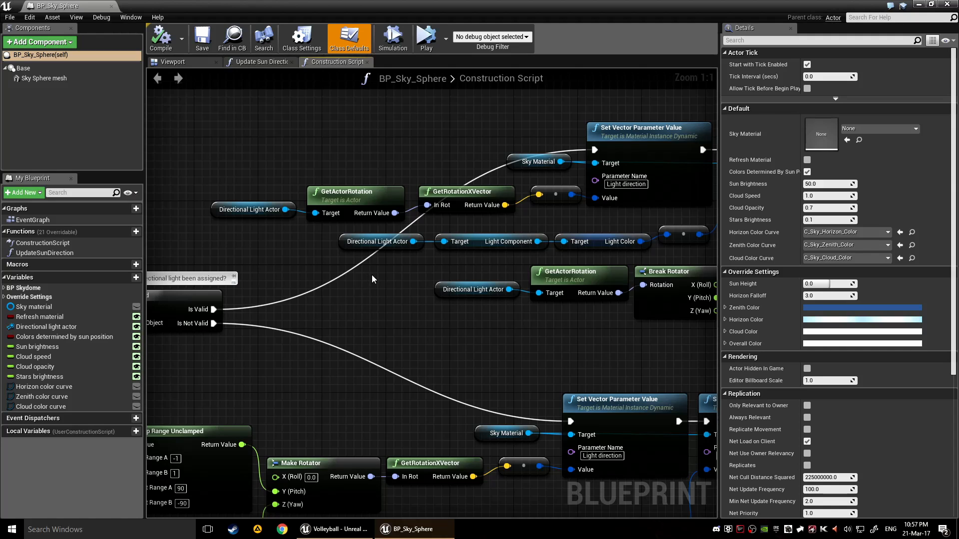
pyautogui.scroll(-6, 372, 278)
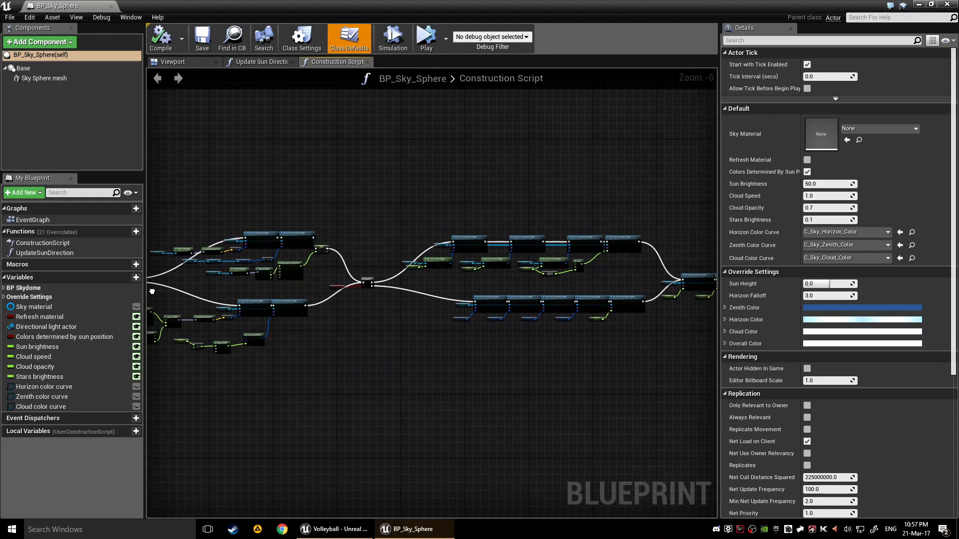
pyautogui.moveTo(152, 291); pyautogui.dragTo(443, 337, button='right')
pyautogui.scroll(4, 444, 337)
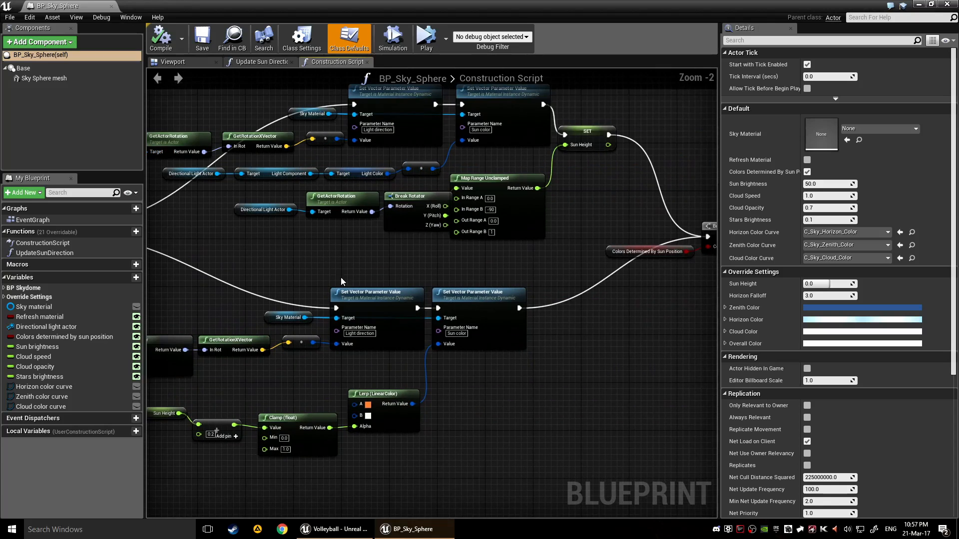
pyautogui.scroll(2, 424, 300)
pyautogui.moveTo(711, 302); pyautogui.dragTo(156, 278, button='right')
pyautogui.scroll(-3, 525, 295)
pyautogui.moveTo(712, 320); pyautogui.dragTo(573, 358, button='right')
pyautogui.moveTo(480, 360); pyautogui.dragTo(349, 349, button='right')
pyautogui.moveTo(315, 393); pyautogui.dragTo(511, 381, button='right')
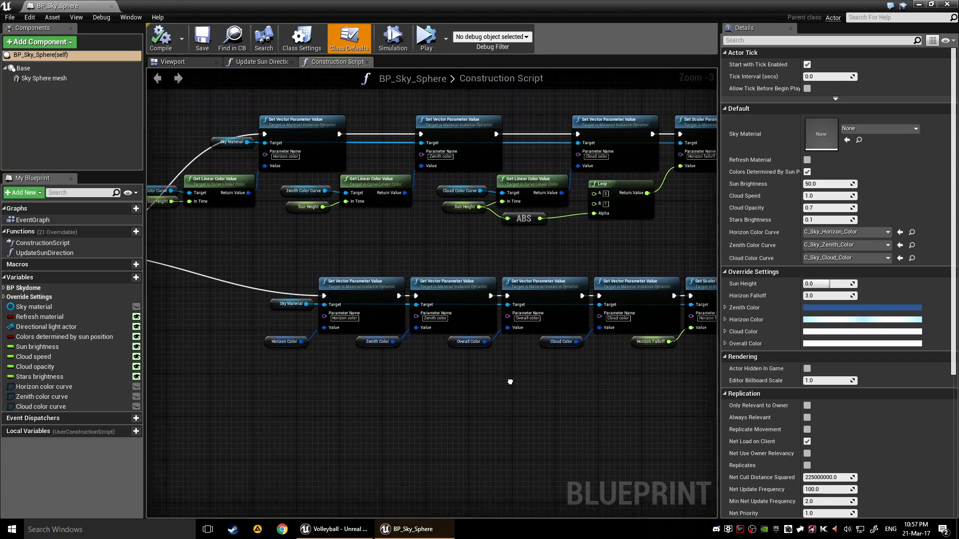
pyautogui.moveTo(291, 374); pyautogui.dragTo(636, 374, button='right')
pyautogui.moveTo(422, 339); pyautogui.dragTo(649, 380, button='right')
pyautogui.moveTo(349, 348); pyautogui.dragTo(500, 358, button='right')
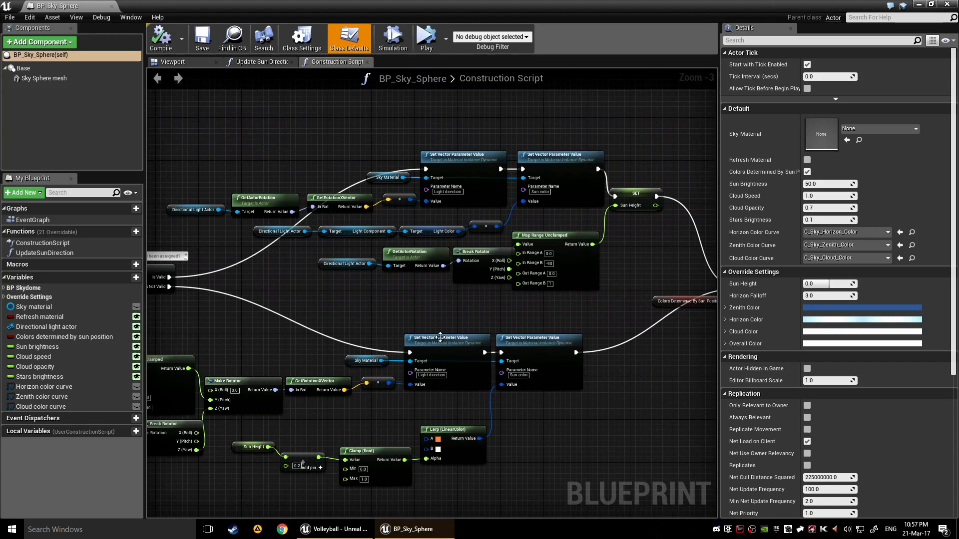
pyautogui.scroll(-2, 437, 333)
pyautogui.moveTo(353, 315); pyautogui.dragTo(443, 294, button='right')
pyautogui.scroll(3, 454, 329)
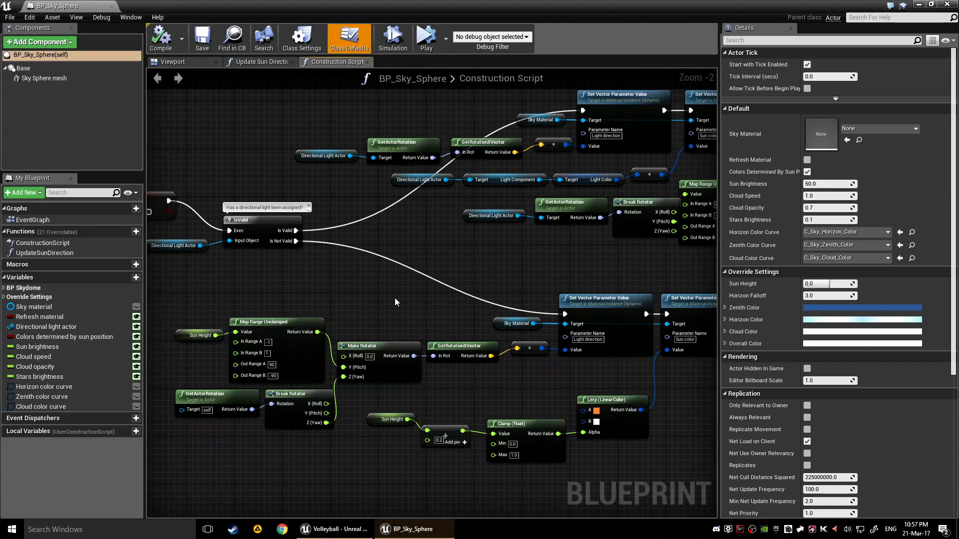
pyautogui.scroll(-4, 395, 299)
pyautogui.moveTo(331, 339); pyautogui.dragTo(414, 414, button='right')
pyautogui.scroll(4, 515, 362)
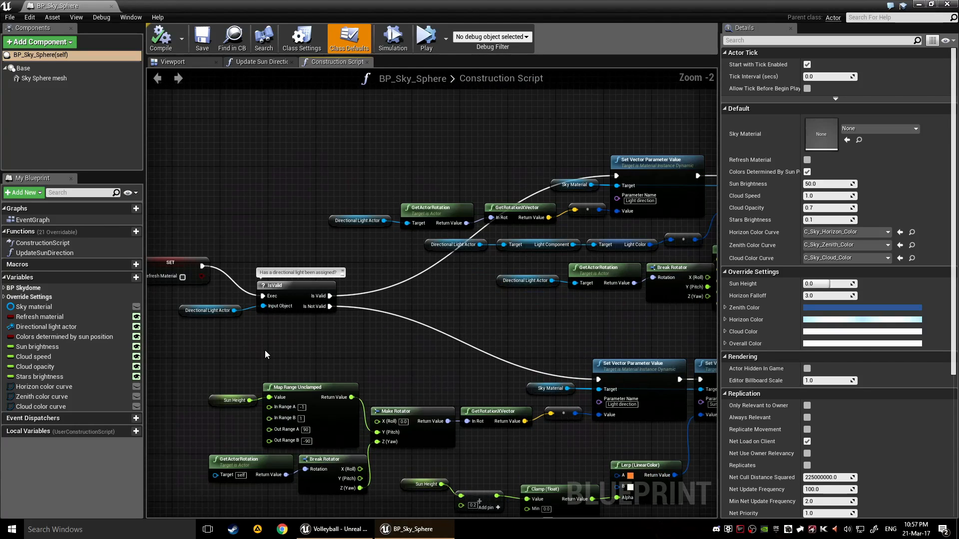
pyautogui.moveTo(265, 352); pyautogui.dragTo(477, 337, button='right')
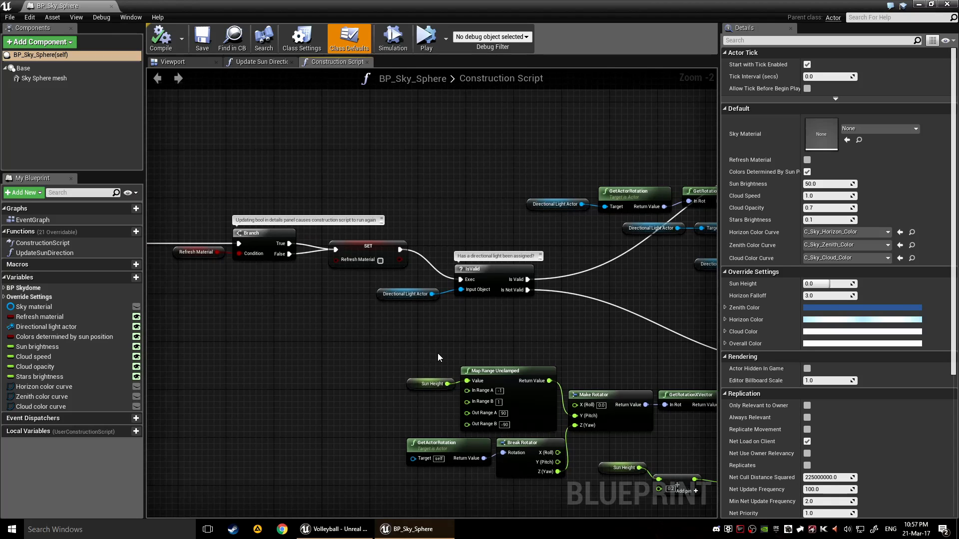
pyautogui.scroll(-2, 434, 353)
pyautogui.moveTo(362, 334); pyautogui.dragTo(32, 299, button='right')
pyautogui.moveTo(539, 309); pyautogui.dragTo(358, 303, button='right')
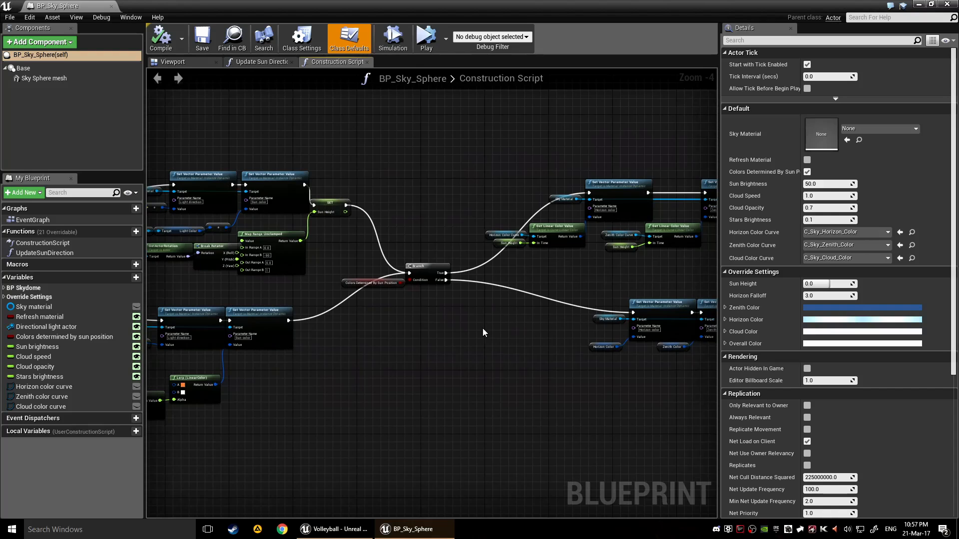
pyautogui.moveTo(483, 329); pyautogui.dragTo(414, 344, button='right')
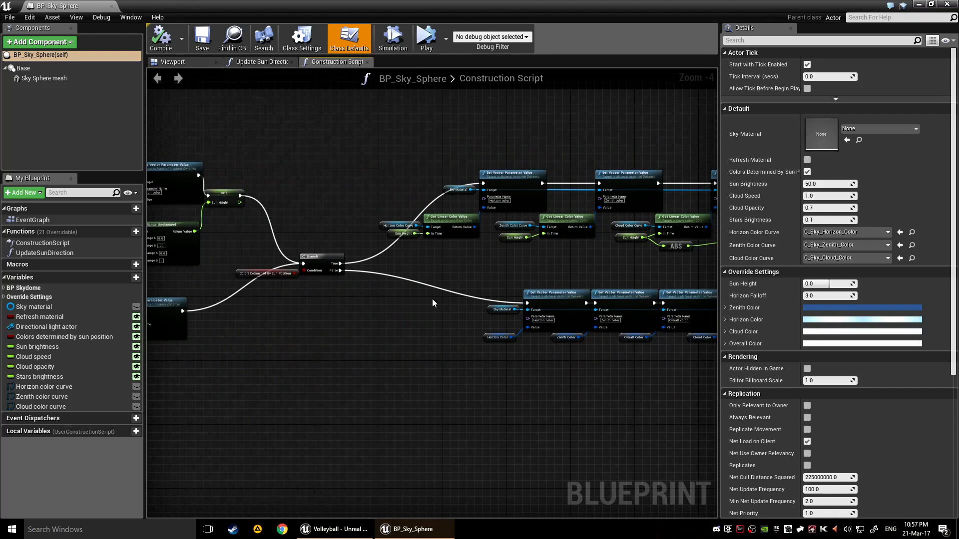
pyautogui.moveTo(321, 400); pyautogui.dragTo(455, 343, button='right')
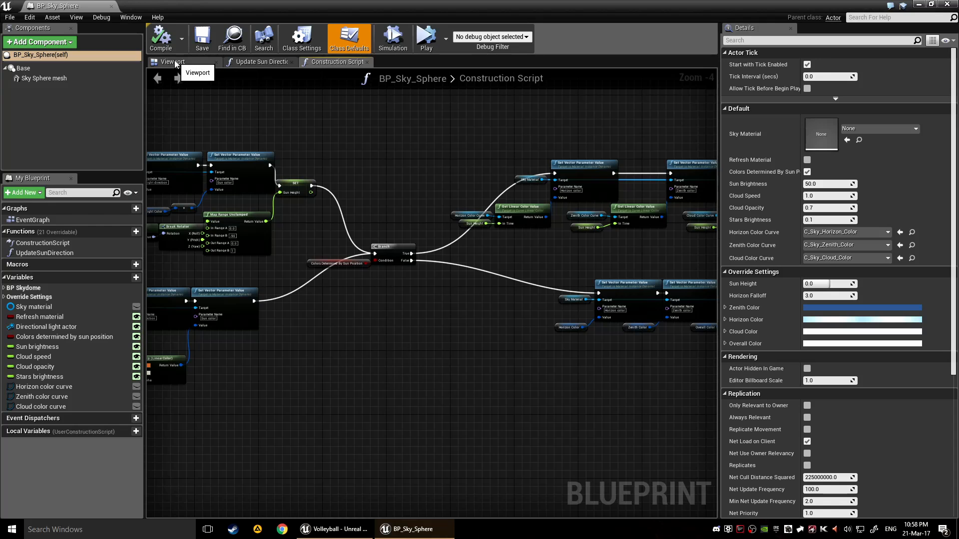
# Step: Look over the Update Sun Direction function of the sky sphere blueprint, and close the blueprint
pyautogui.click(260, 62)
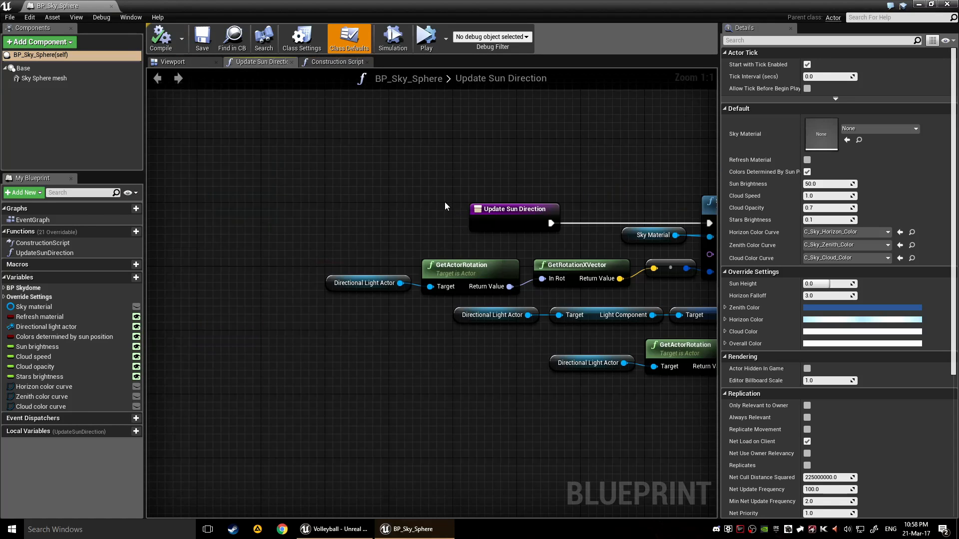
pyautogui.scroll(-5, 501, 224)
pyautogui.scroll(4, 501, 224)
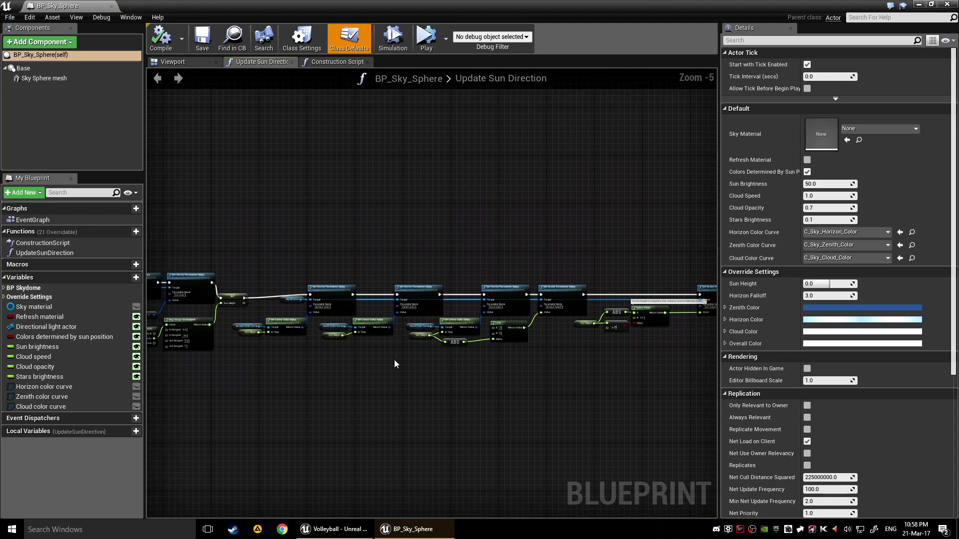
pyautogui.click(110, 6)
# Step: Add BP_Sky_Sphere to the level beside the box brush and reset its location to 0, 0, 0
pyautogui.moveTo(456, 259); pyautogui.dragTo(548, 210, button='right')
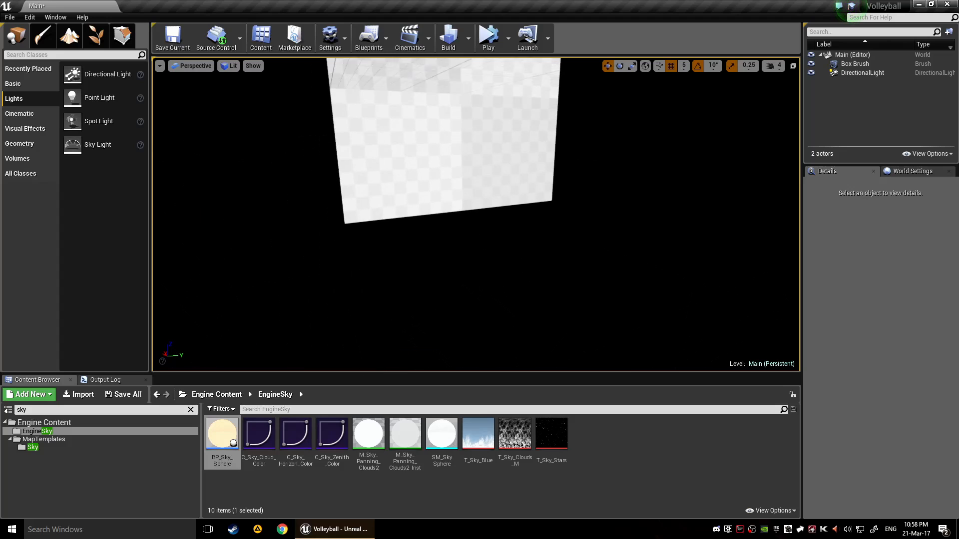
pyautogui.moveTo(641, 198); pyautogui.dragTo(641, 202, button='right')
pyautogui.press('e')
pyautogui.moveTo(641, 198); pyautogui.dragTo(502, 272, button='right')
pyautogui.press('w')
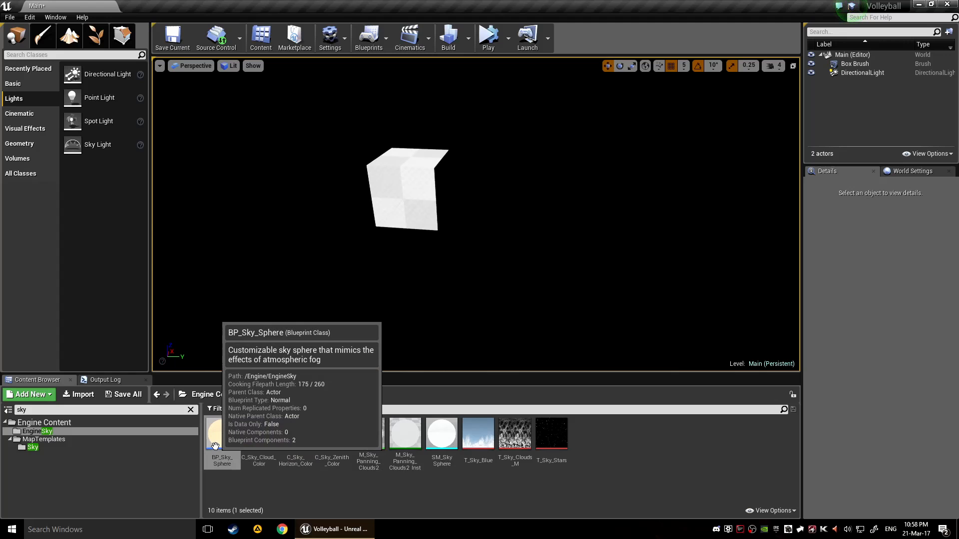
pyautogui.moveTo(215, 445); pyautogui.dragTo(669, 188)
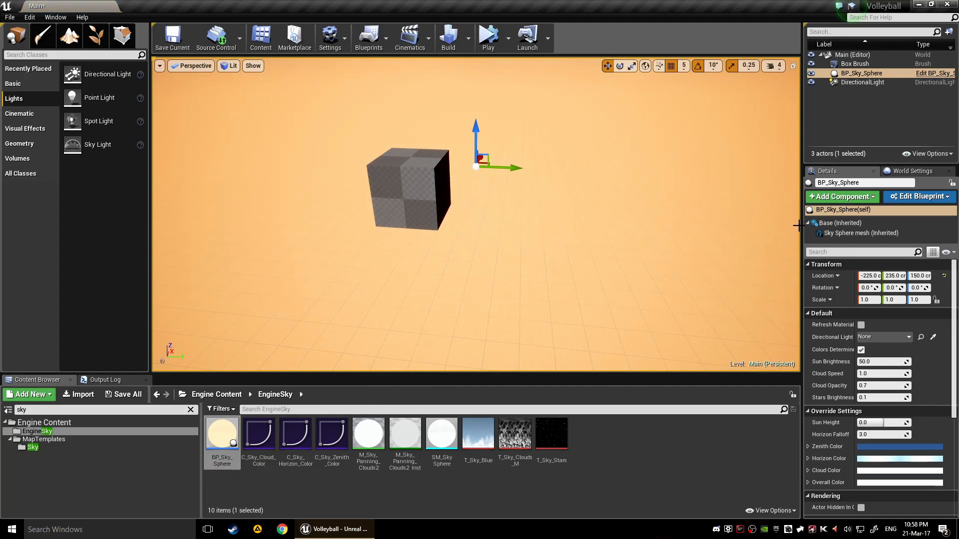
pyautogui.click(944, 276)
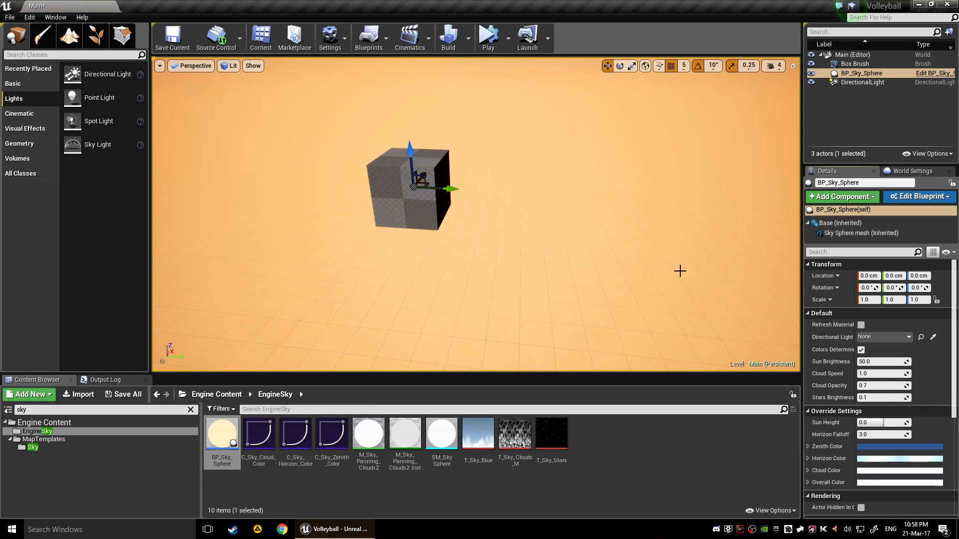
# Step: Frame the whole sky sphere to inspect it from outside, and return the view to the box brush
pyautogui.moveTo(680, 271); pyautogui.dragTo(544, 250, button='right')
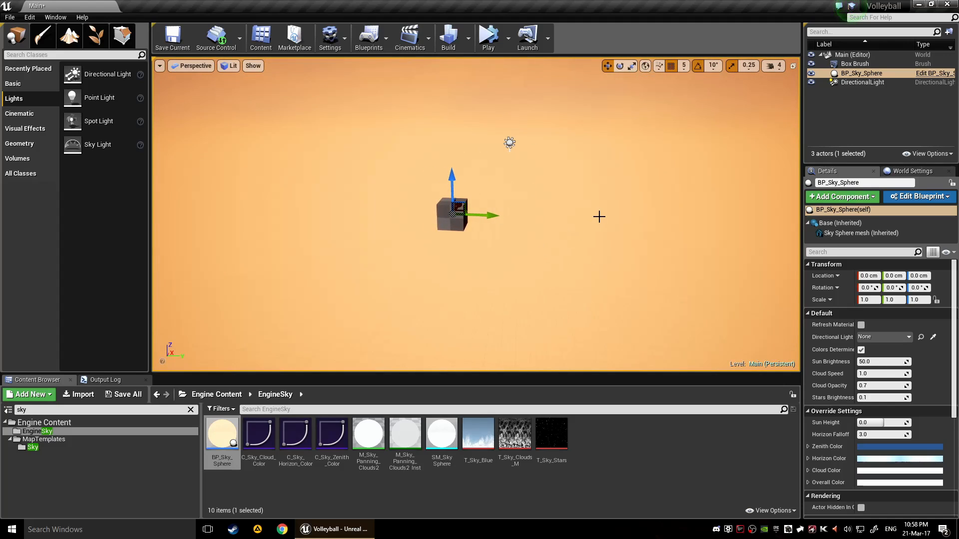
pyautogui.press('f')
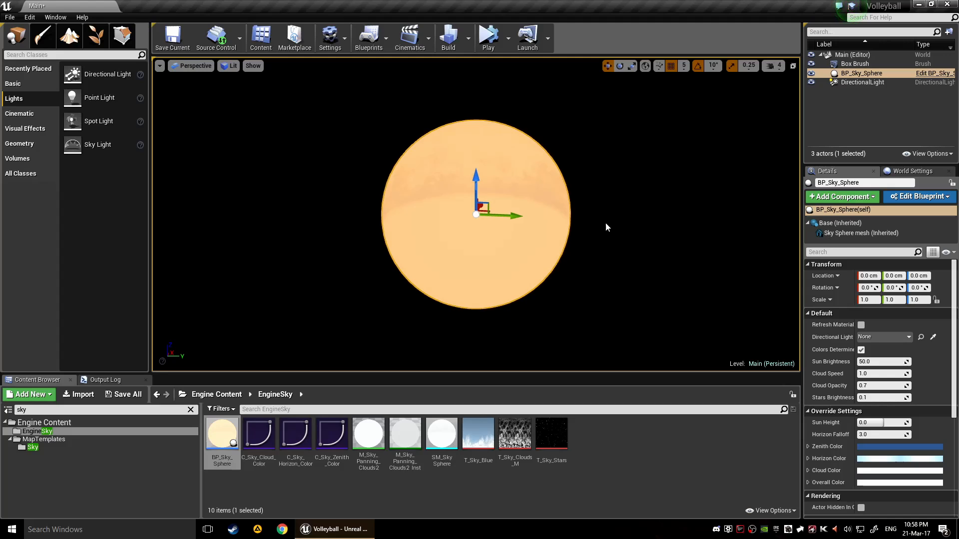
pyautogui.moveTo(606, 227); pyautogui.dragTo(601, 201, button='right')
pyautogui.moveTo(655, 230); pyautogui.dragTo(654, 230, button='right')
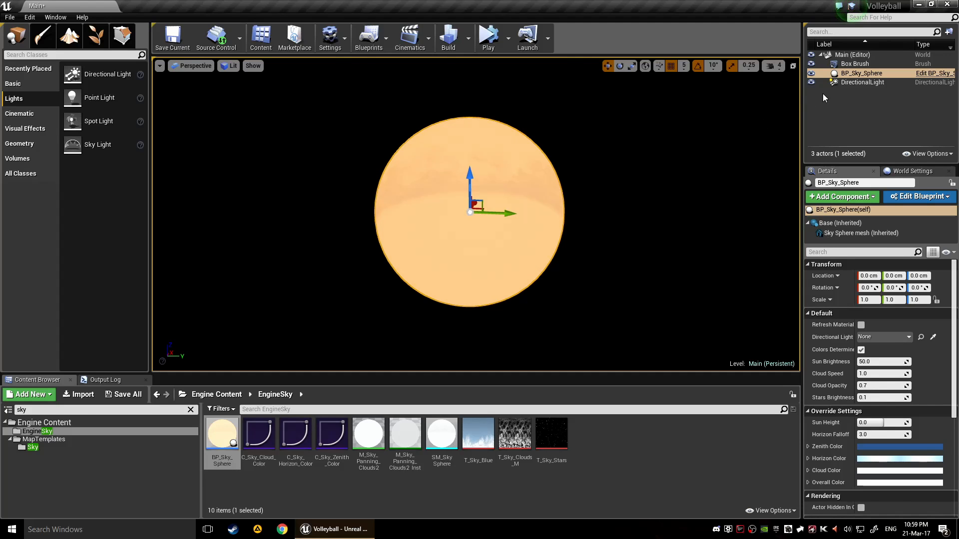
pyautogui.doubleClick(864, 64)
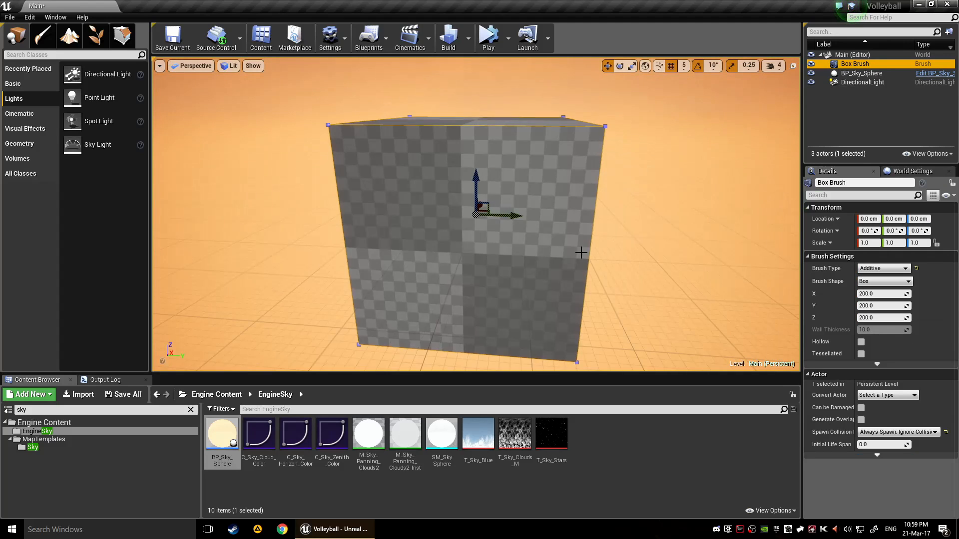
pyautogui.scroll(-6, 642, 210)
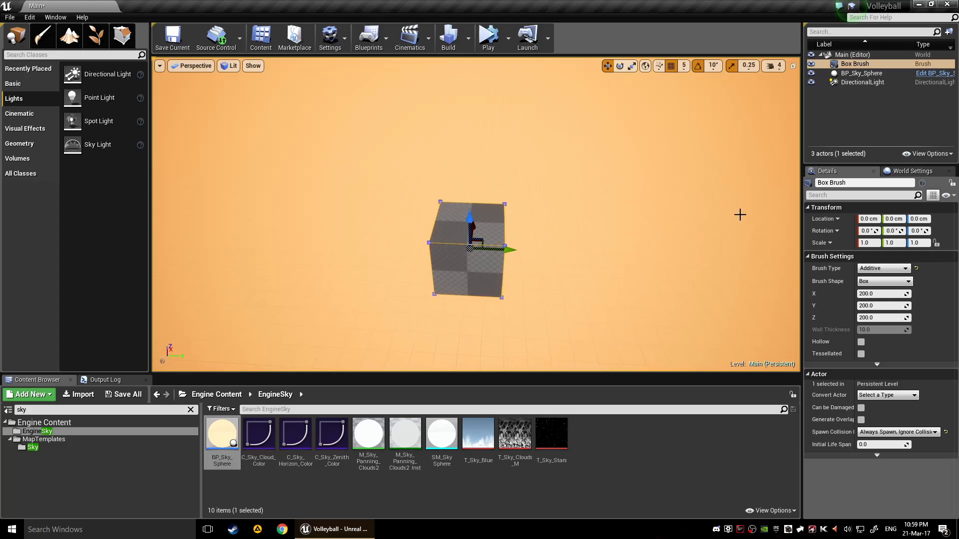
# Step: Assign the level's DirectionalLight as the sky sphere's directional light actor
pyautogui.click(882, 73)
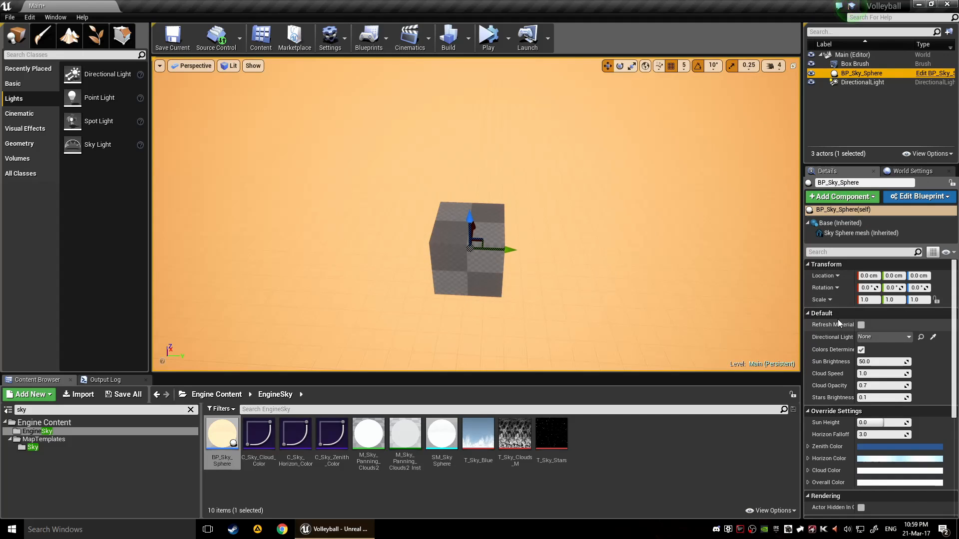
pyautogui.moveTo(554, 184)
pyautogui.mouseDown(button='right')
pyautogui.moveTo(554, 79)
pyautogui.moveTo(464, 100)
pyautogui.moveTo(499, 165)
pyautogui.moveTo(581, 218)
pyautogui.mouseUp(button='right')
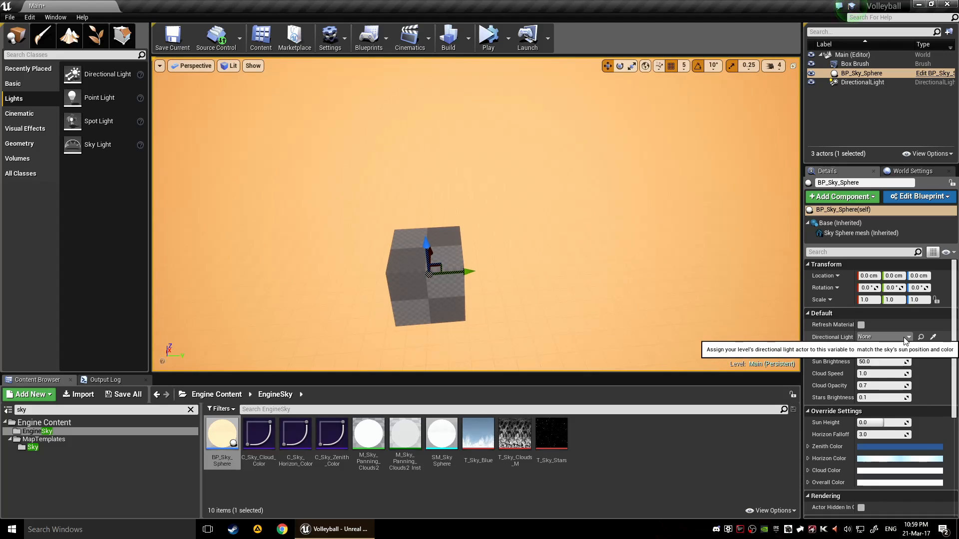
pyautogui.click(882, 337)
pyautogui.click(861, 216)
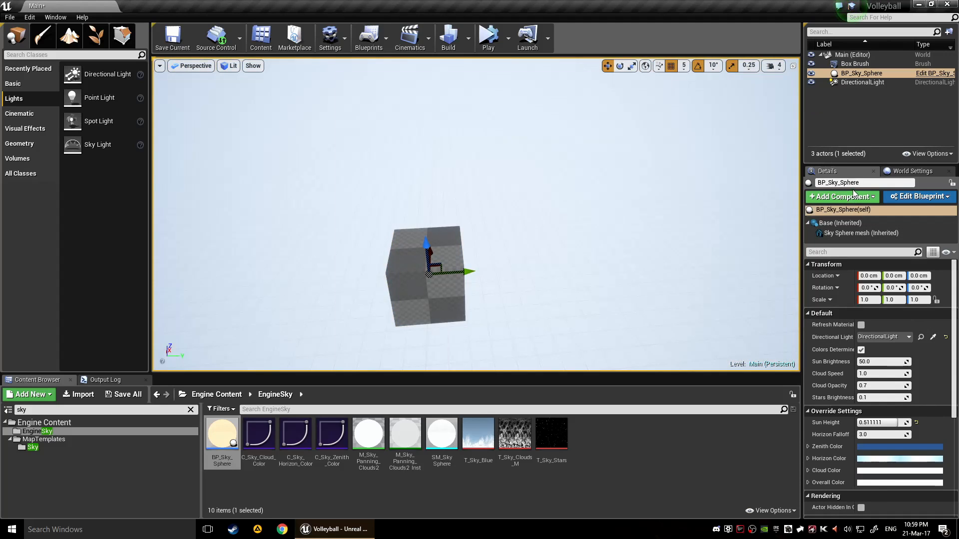
# Step: Rotate the directional light to about X 36.6°, Y -9°, Z -87°, checking the sun in the sky
pyautogui.moveTo(520, 220); pyautogui.dragTo(553, 257, button='right')
pyautogui.click(432, 179)
pyautogui.moveTo(432, 178); pyautogui.dragTo(524, 278, button='right')
pyautogui.press('e')
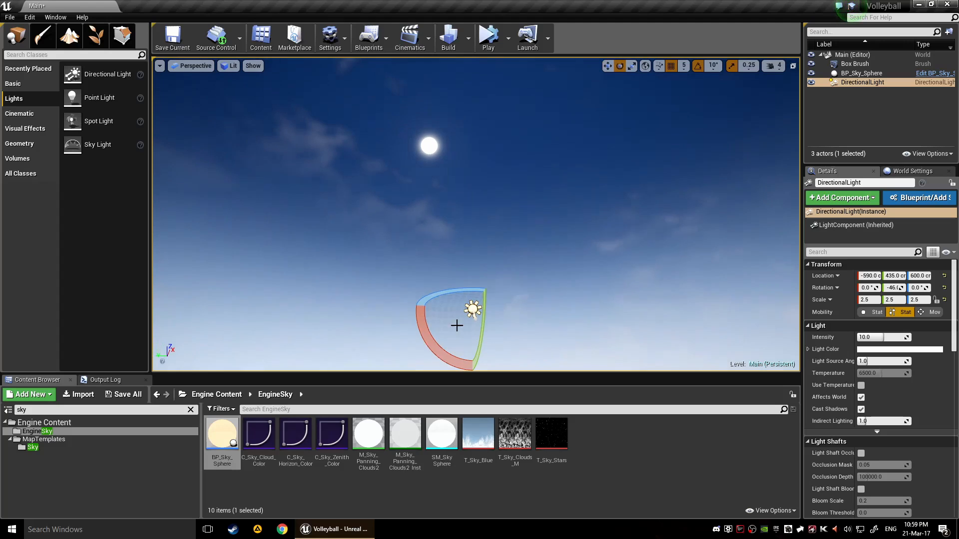
pyautogui.moveTo(424, 305); pyautogui.dragTo(486, 305)
pyautogui.moveTo(486, 304); pyautogui.dragTo(569, 345, button='right')
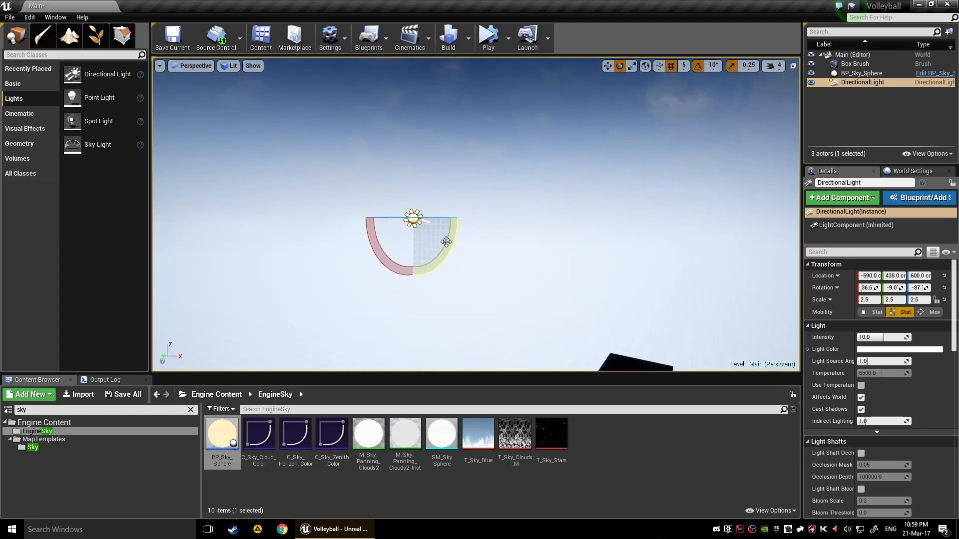
# Step: Lower the directional light to Z 235 cm and shift it sideways to Y 280 cm
pyautogui.press('w')
pyautogui.moveTo(413, 187); pyautogui.dragTo(414, 302)
pyautogui.moveTo(545, 274); pyautogui.dragTo(527, 280, button='right')
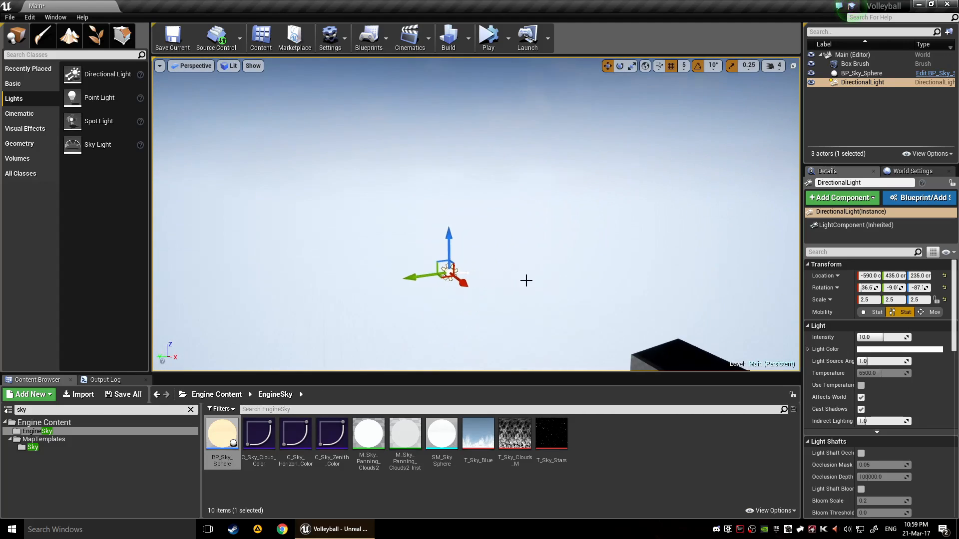
pyautogui.moveTo(400, 278); pyautogui.dragTo(440, 274)
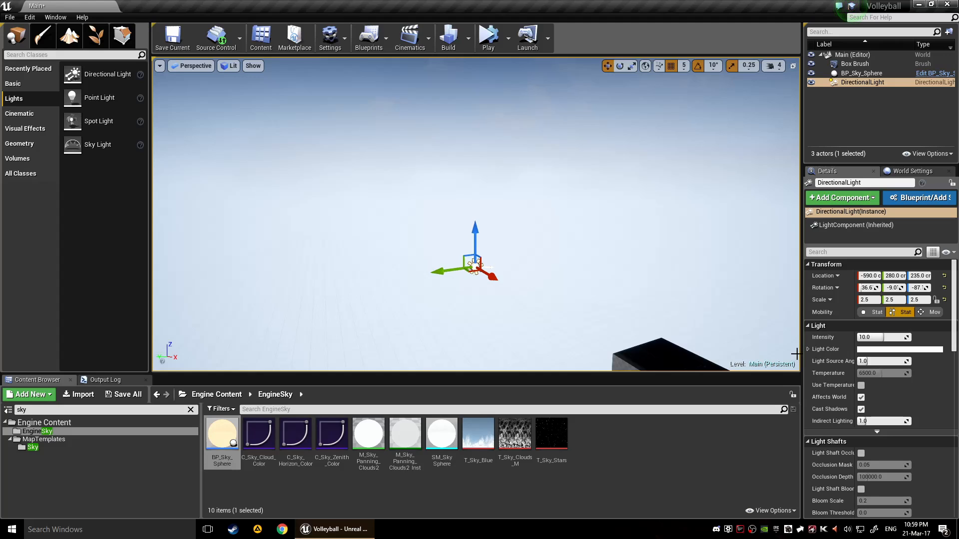
# Step: Rotate the directional light to about X 13.5°, Y -29°, Z -39°, checking how it lights the box brush
pyautogui.moveTo(651, 281); pyautogui.dragTo(686, 344, button='right')
pyautogui.press('s')
pyautogui.moveTo(609, 271); pyautogui.dragTo(636, 271, button='right')
pyautogui.press('a')
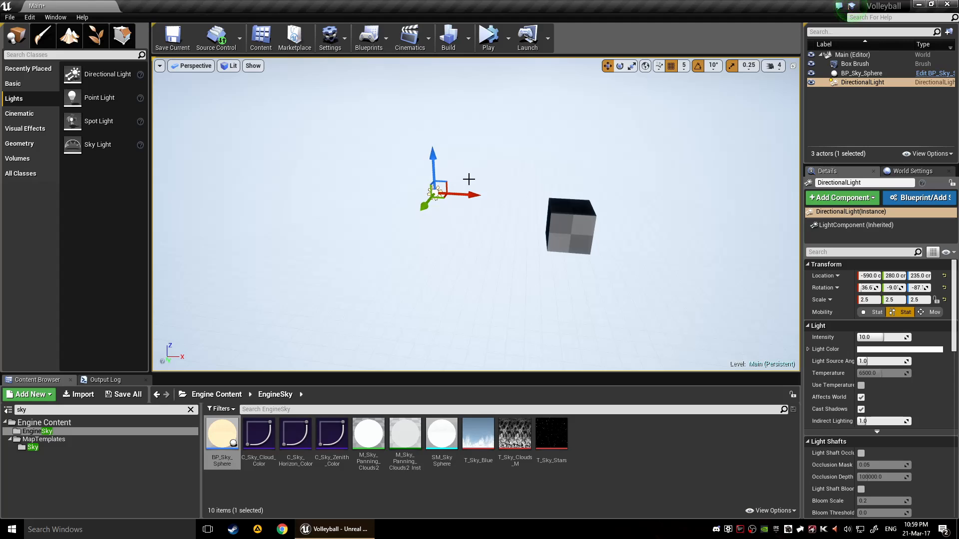
pyautogui.press('w')
pyautogui.moveTo(469, 179); pyautogui.dragTo(469, 157, button='right')
pyautogui.press('e')
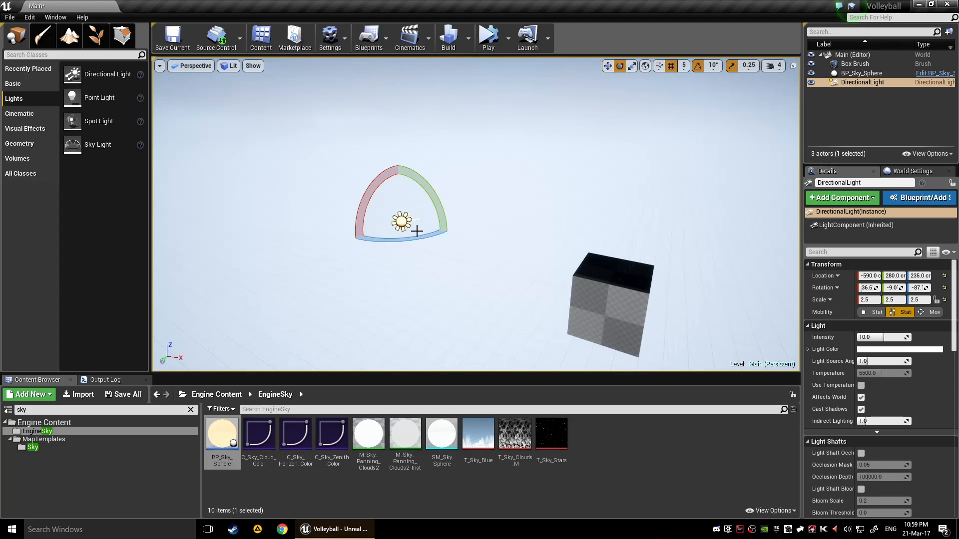
pyautogui.moveTo(417, 231)
pyautogui.mouseDown()
pyautogui.moveTo(435, 241)
pyautogui.moveTo(420, 236)
pyautogui.mouseUp()
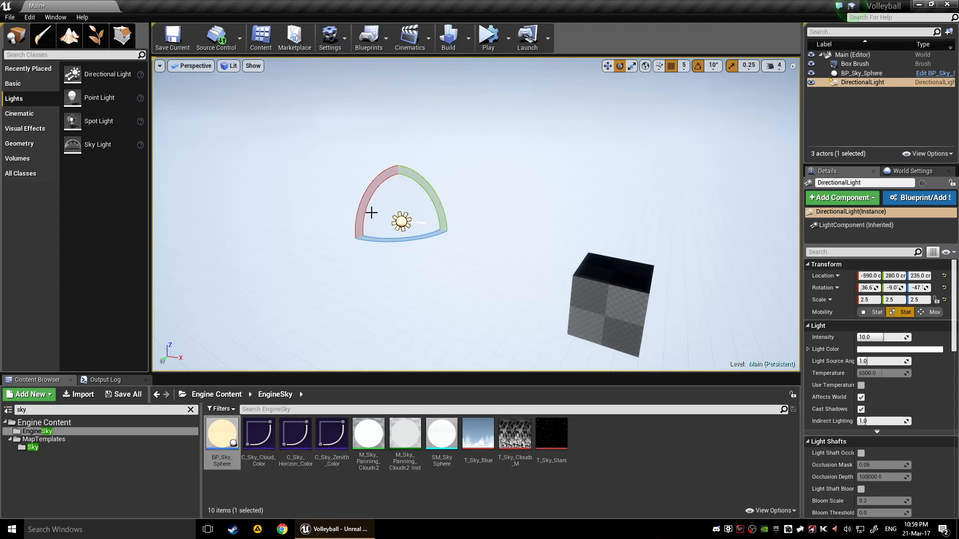
pyautogui.moveTo(403, 193); pyautogui.dragTo(391, 194, button='right')
pyautogui.moveTo(404, 193)
pyautogui.mouseDown()
pyautogui.moveTo(429, 165)
pyautogui.moveTo(456, 160)
pyautogui.mouseUp()
# Step: Try a sun brightness of about 353 on the sky sphere, inspect the box brush, and reset the brightness to its default
pyautogui.click(525, 261)
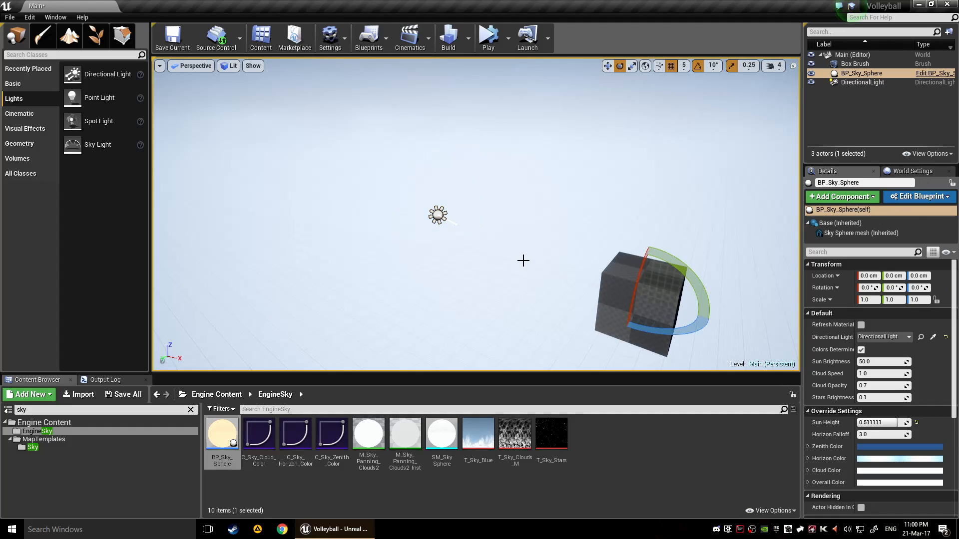
pyautogui.click(859, 73)
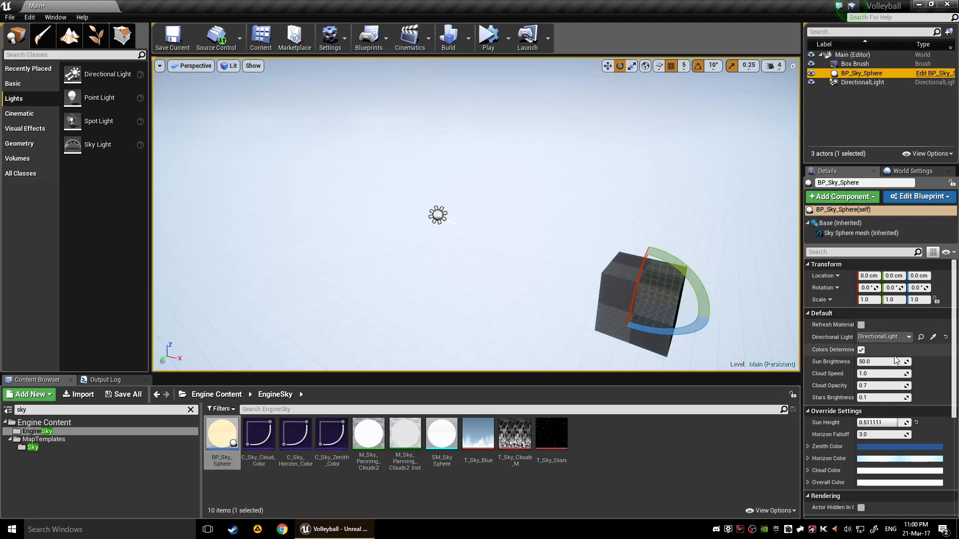
pyautogui.click(878, 361)
pyautogui.moveTo(878, 361); pyautogui.dragTo(919, 361)
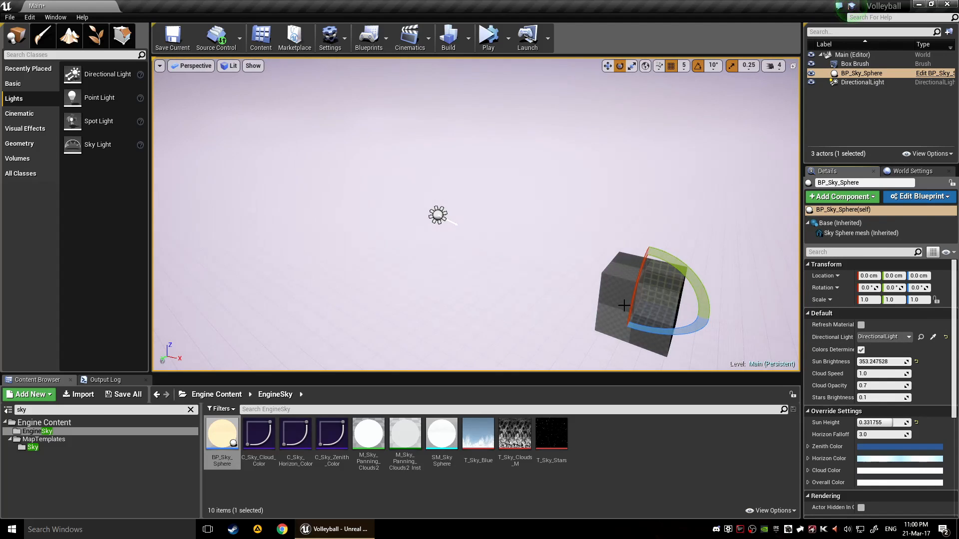
pyautogui.moveTo(624, 305); pyautogui.dragTo(429, 180, button='right')
pyautogui.moveTo(547, 252); pyautogui.dragTo(591, 266, button='right')
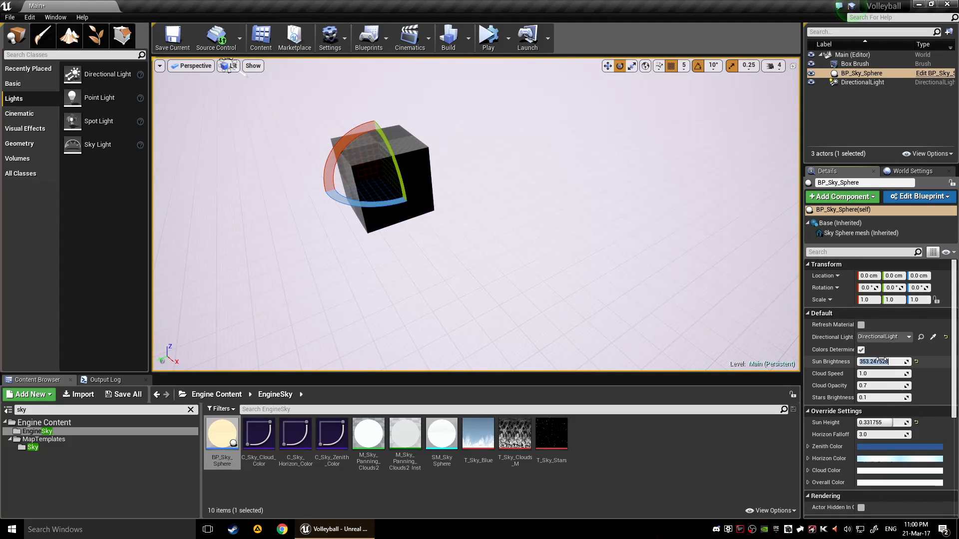
pyautogui.click(916, 361)
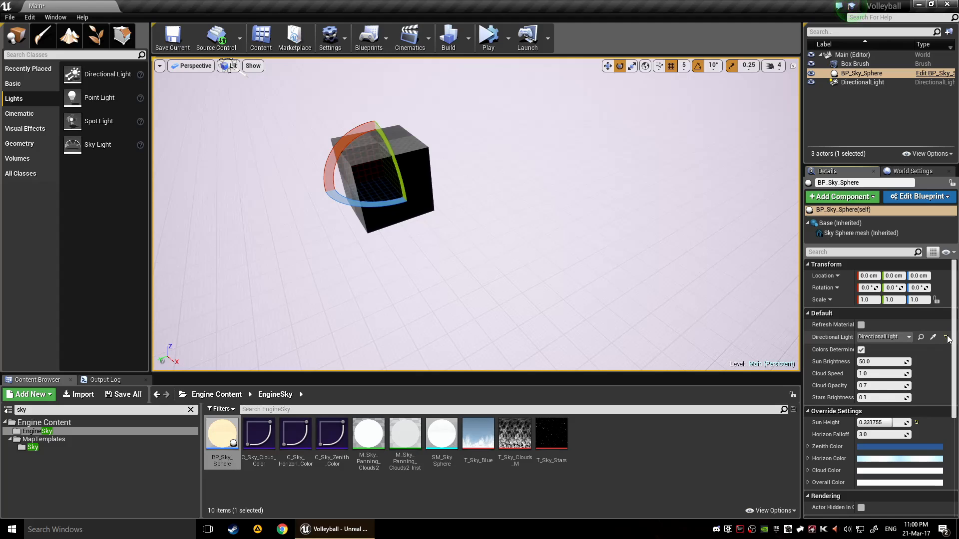
# Step: Clear the sky sphere's directional light actor and lower its sun height to about 0.13, checking the sky
pyautogui.moveTo(724, 300); pyautogui.dragTo(644, 250, button='right')
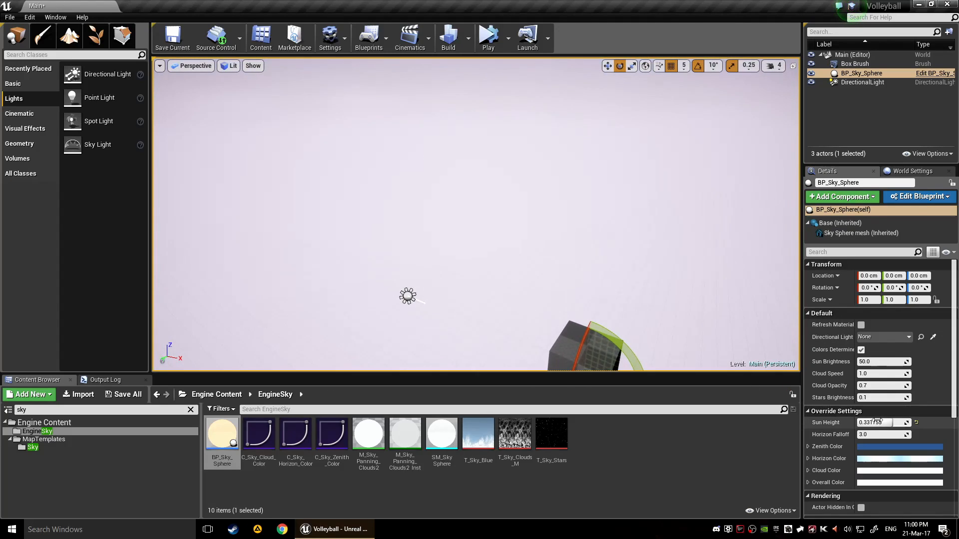
pyautogui.moveTo(881, 422)
pyautogui.mouseDown()
pyautogui.moveTo(861, 423)
pyautogui.moveTo(893, 422)
pyautogui.mouseUp()
pyautogui.moveTo(515, 261); pyautogui.dragTo(515, 240, button='right')
pyautogui.moveTo(421, 234); pyautogui.dragTo(566, 337, button='right')
# Step: Rename the DirectionalLight actor to SunLight
pyautogui.click(436, 227)
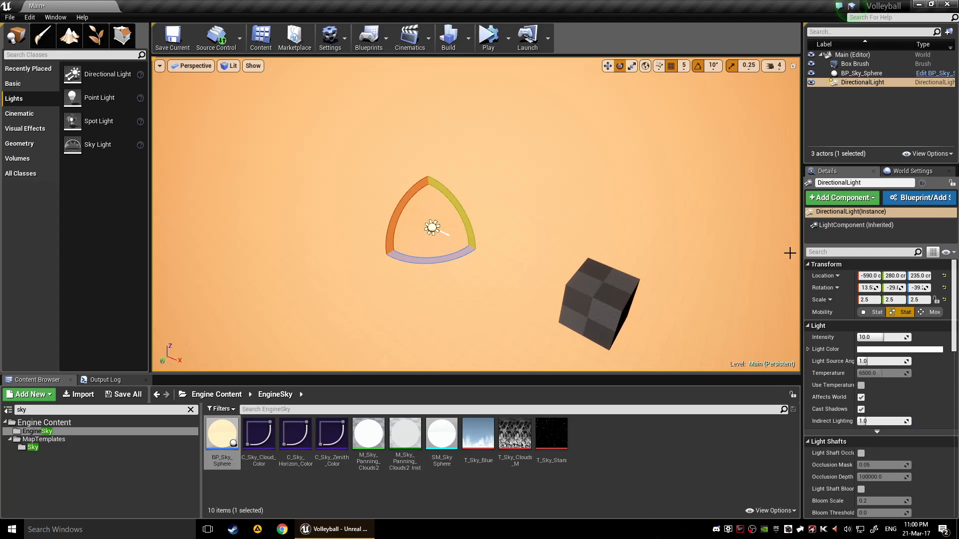
pyautogui.doubleClick(849, 82)
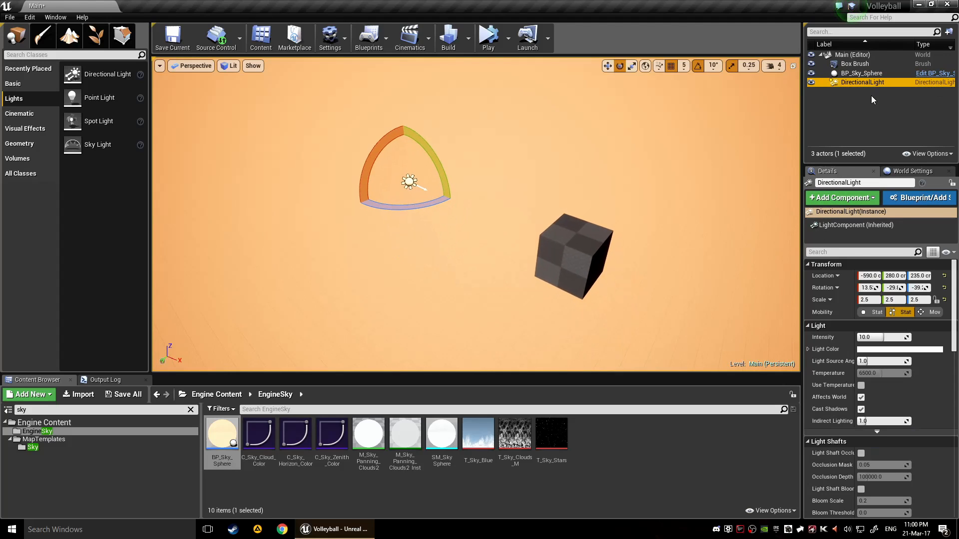
pyautogui.press('F2')
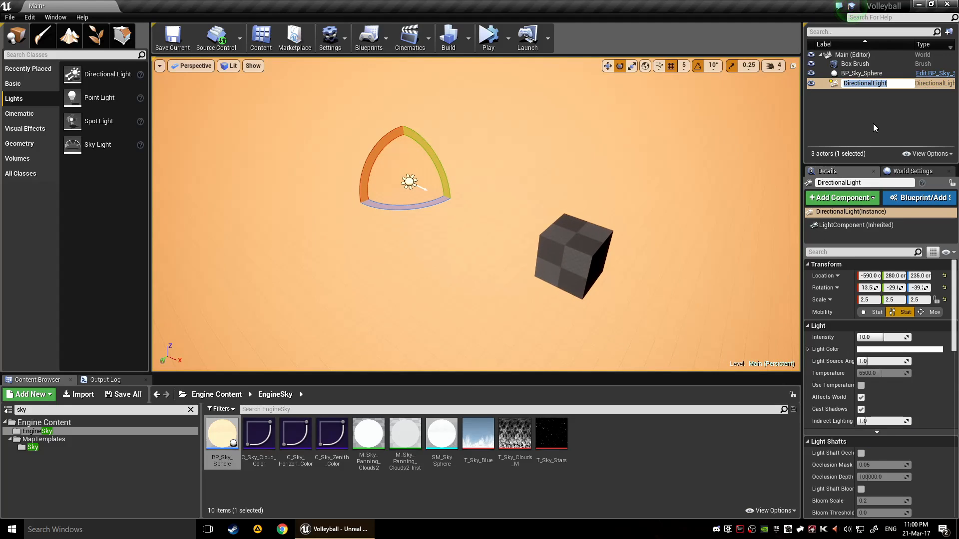
pyautogui.write('SunLight')
pyautogui.press('Return')
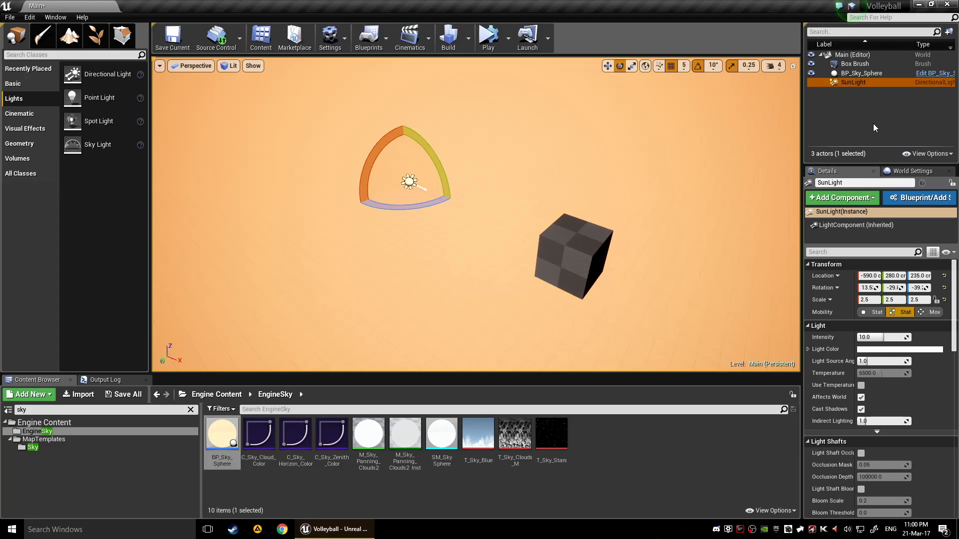
# Step: Rename the BP_Sky_Sphere actor to Sky
pyautogui.click(851, 74)
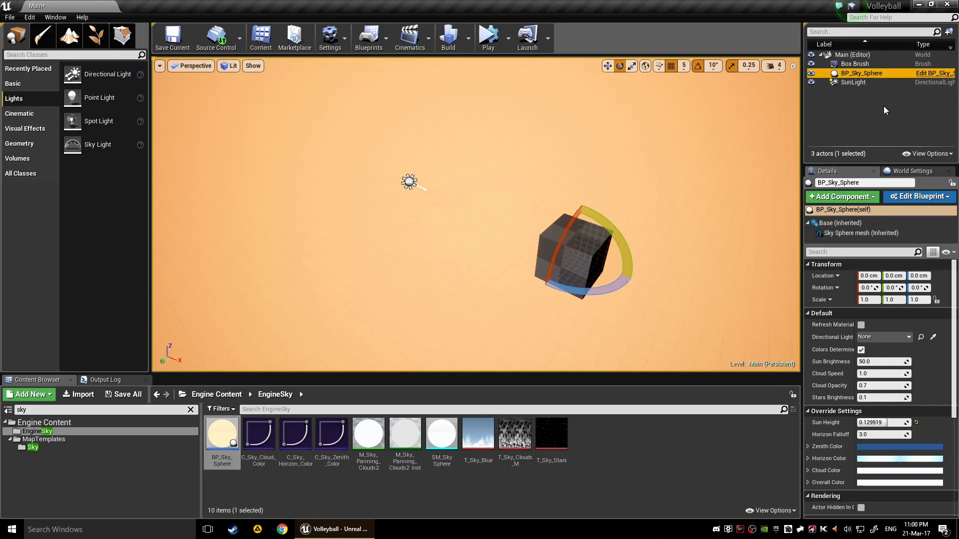
pyautogui.press('F2')
pyautogui.write('Sky')
pyautogui.press('Return')
# Step: Hide the engine content in the Content Browser and clear the "sky" folder search
pyautogui.click(599, 463)
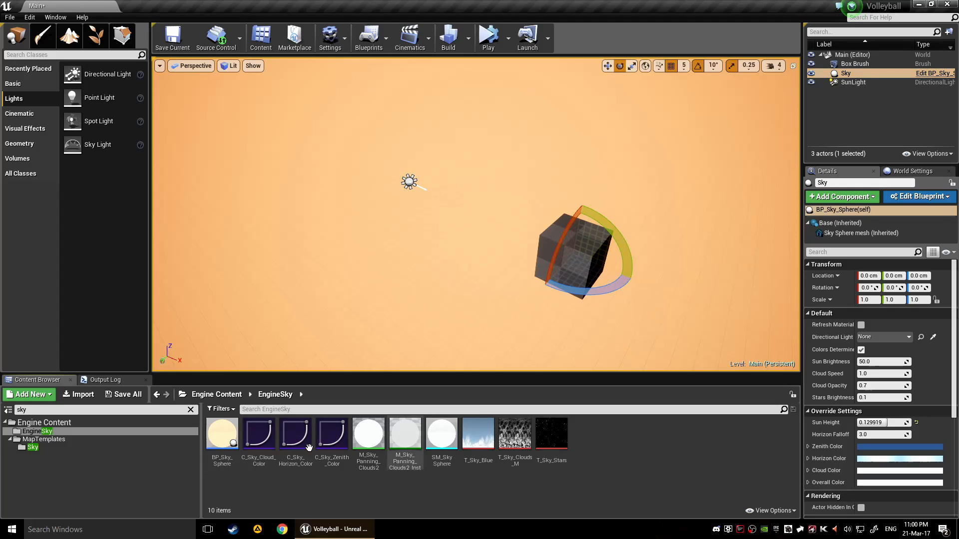
pyautogui.click(752, 511)
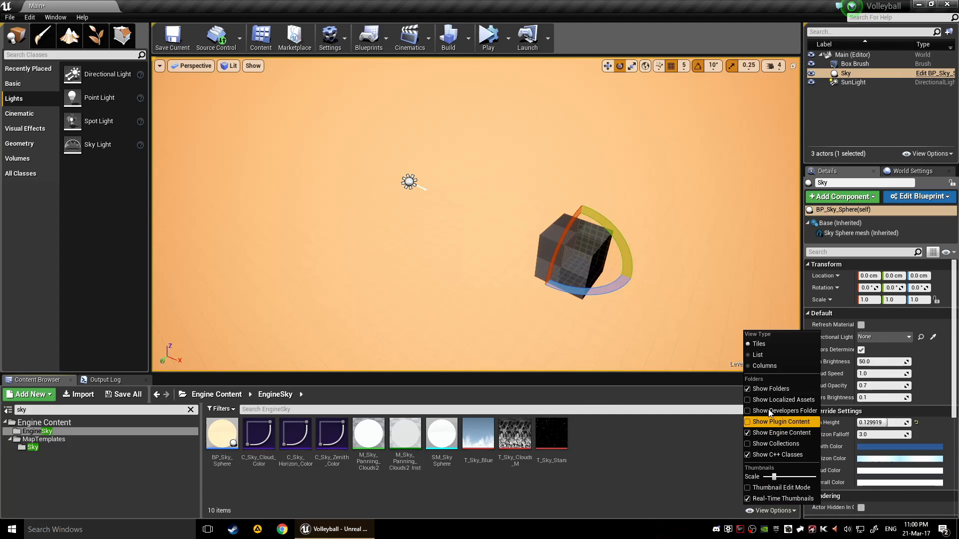
pyautogui.click(748, 433)
pyautogui.click(698, 435)
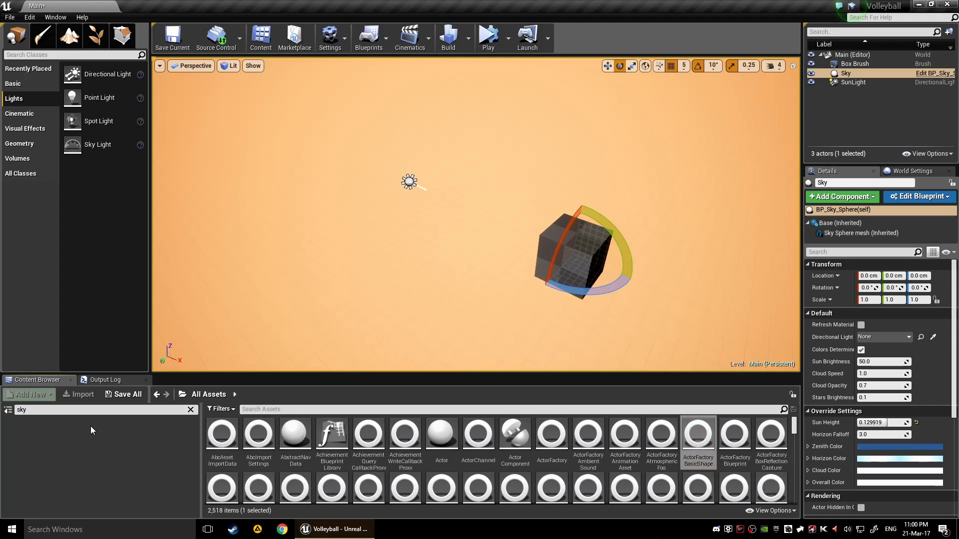
pyautogui.click(186, 410)
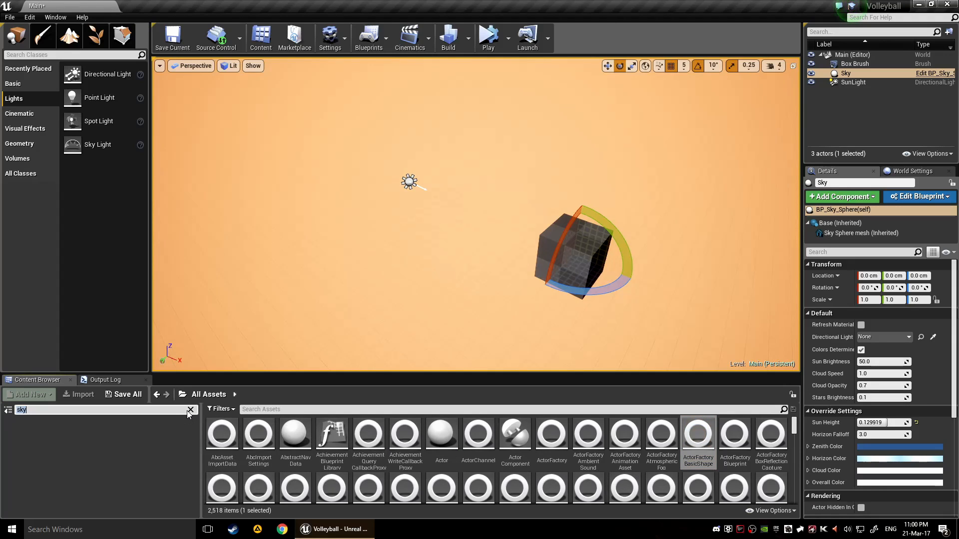
pyautogui.click(190, 410)
# Step: Look through the Levels folder and return to the project's root Content folder
pyautogui.click(41, 433)
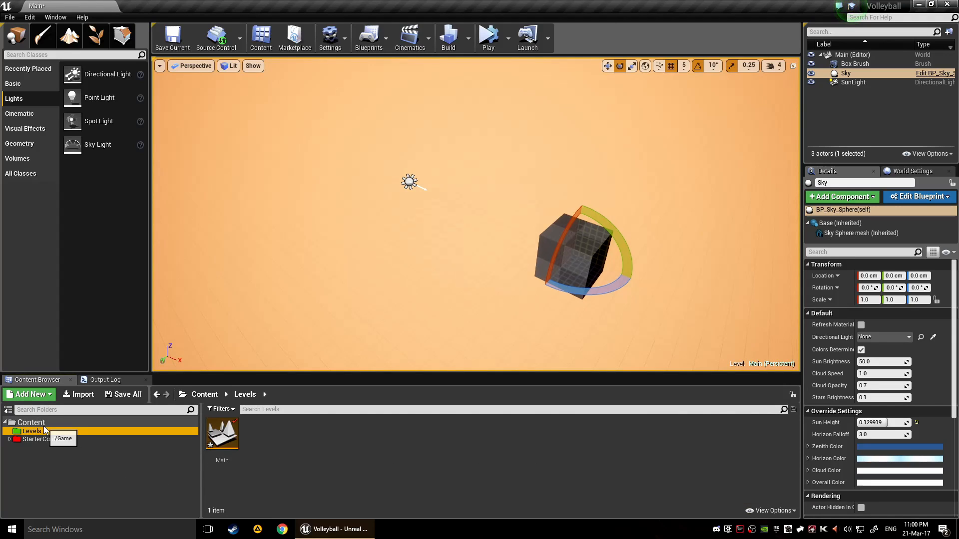
pyautogui.click(43, 424)
pyautogui.click(395, 480)
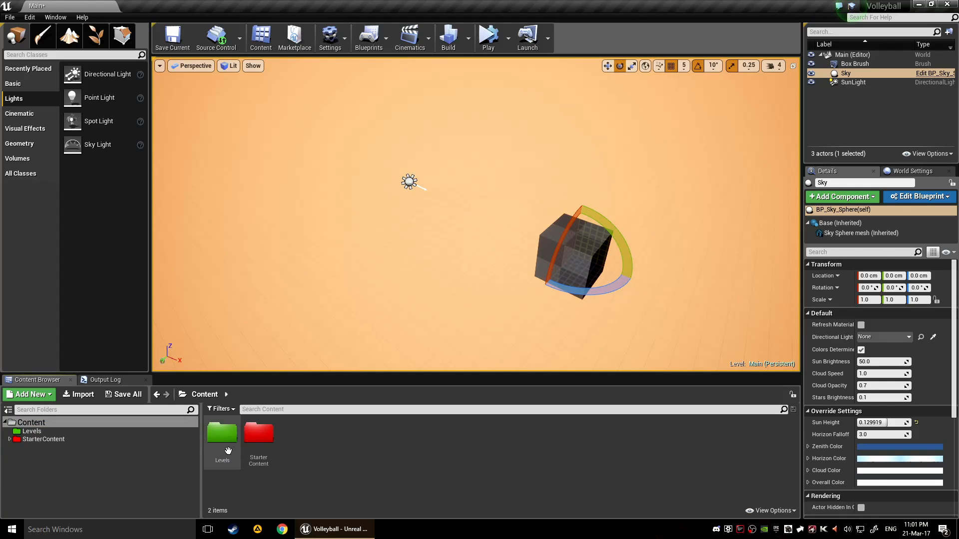
pyautogui.doubleClick(221, 432)
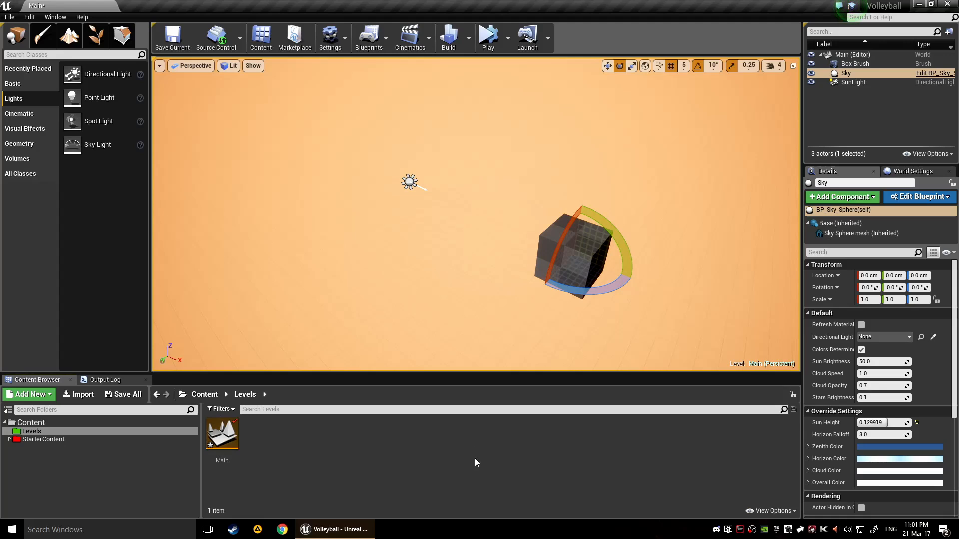
pyautogui.hotkey('alt', 'Left')
pyautogui.hotkey('alt', 'Right')
pyautogui.hotkey('alt', 'Left')
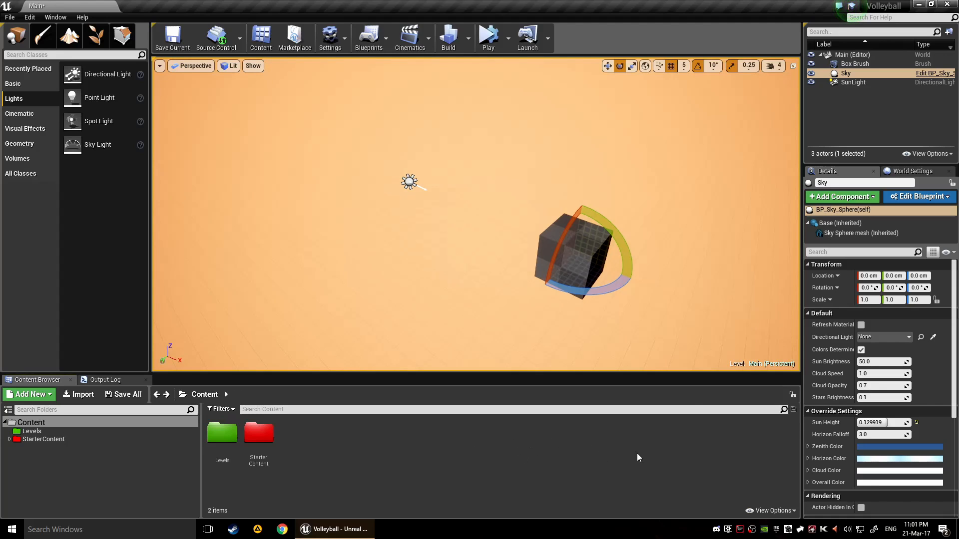
# Step: Assign SunLight as the Sky actor's directional light actor
pyautogui.click(856, 73)
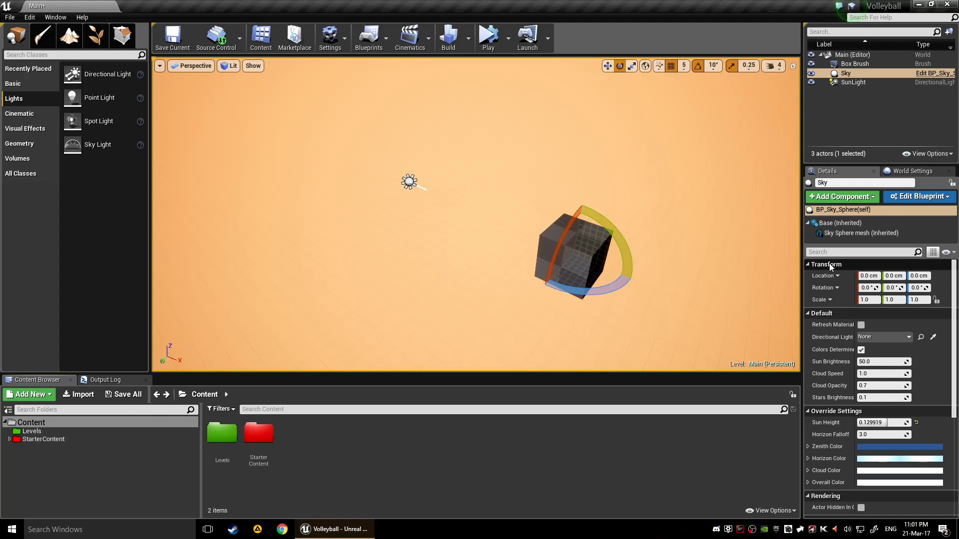
pyautogui.click(881, 337)
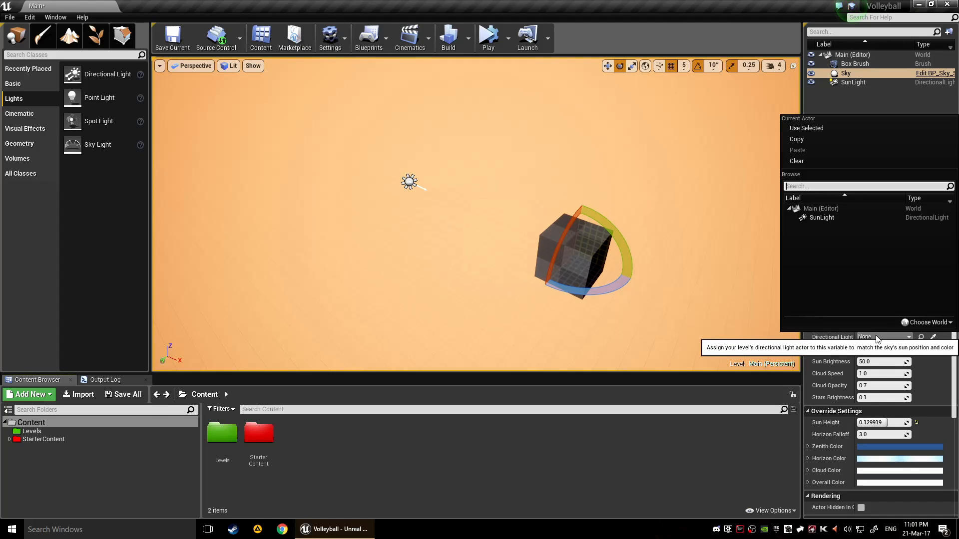
pyautogui.click(846, 217)
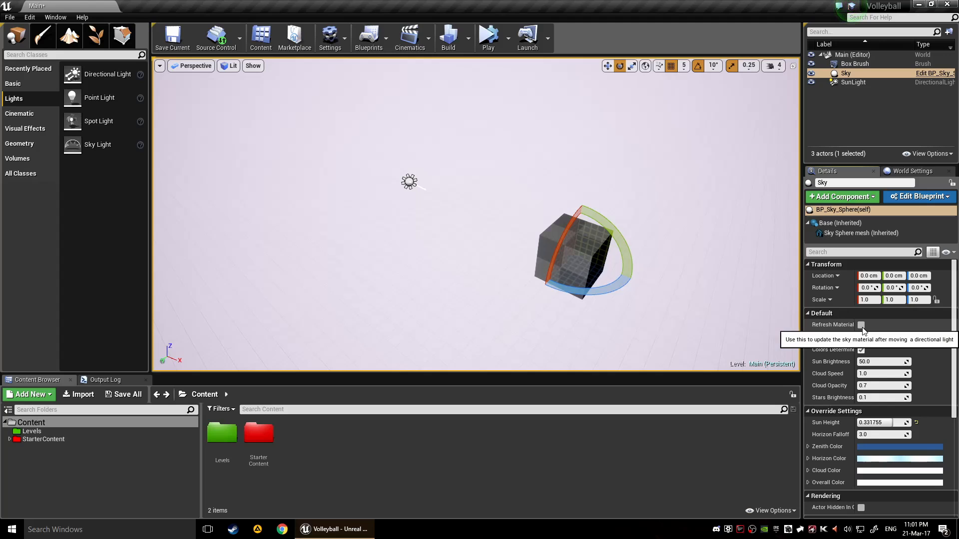
# Step: Rotate SunLight to about X 21.4°, Y -37°, Z -43°
pyautogui.moveTo(777, 265); pyautogui.dragTo(834, 265, button='right')
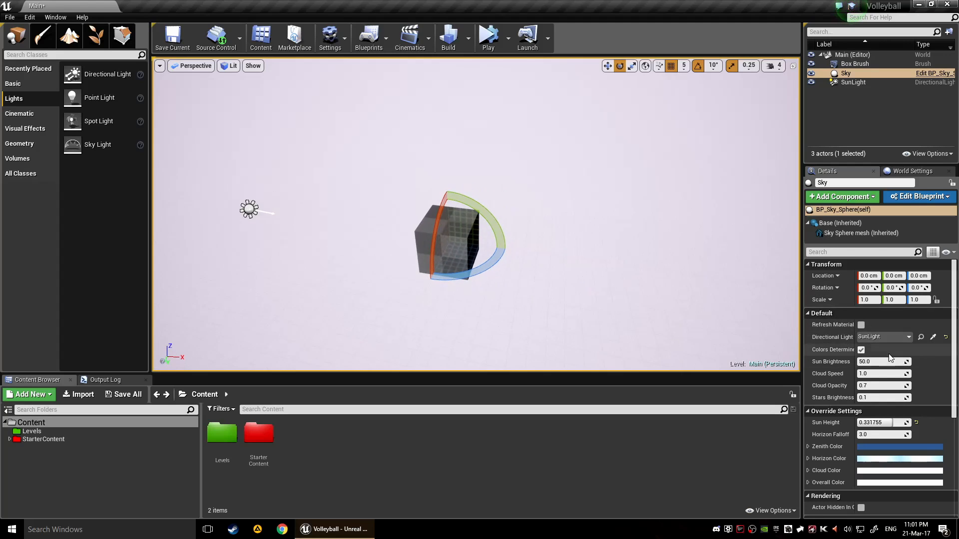
pyautogui.click(249, 210)
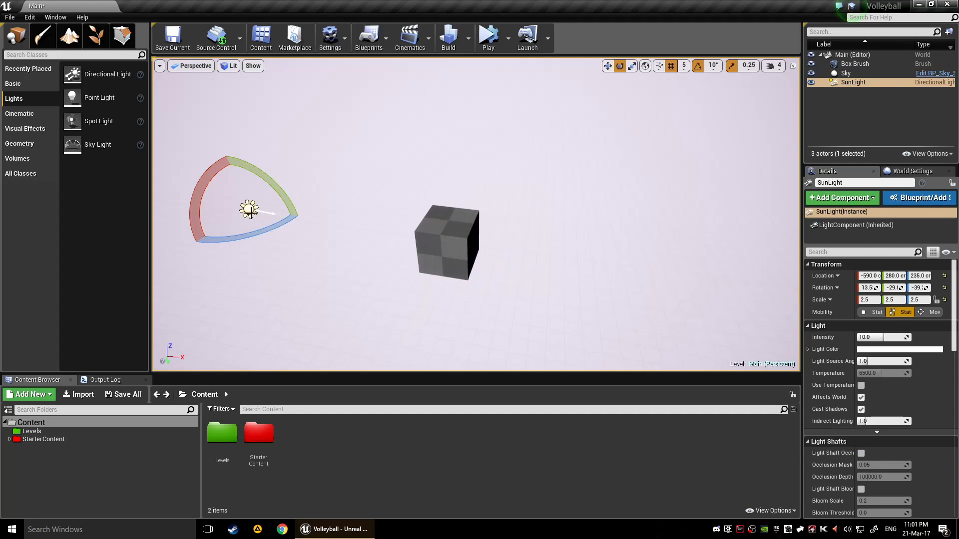
pyautogui.click(846, 73)
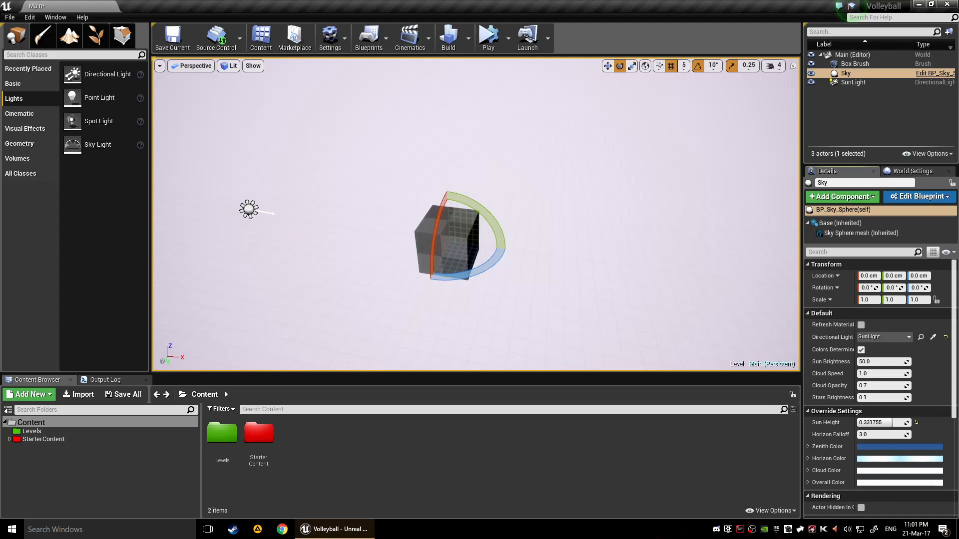
pyautogui.click(248, 209)
pyautogui.moveTo(269, 214); pyautogui.dragTo(328, 216)
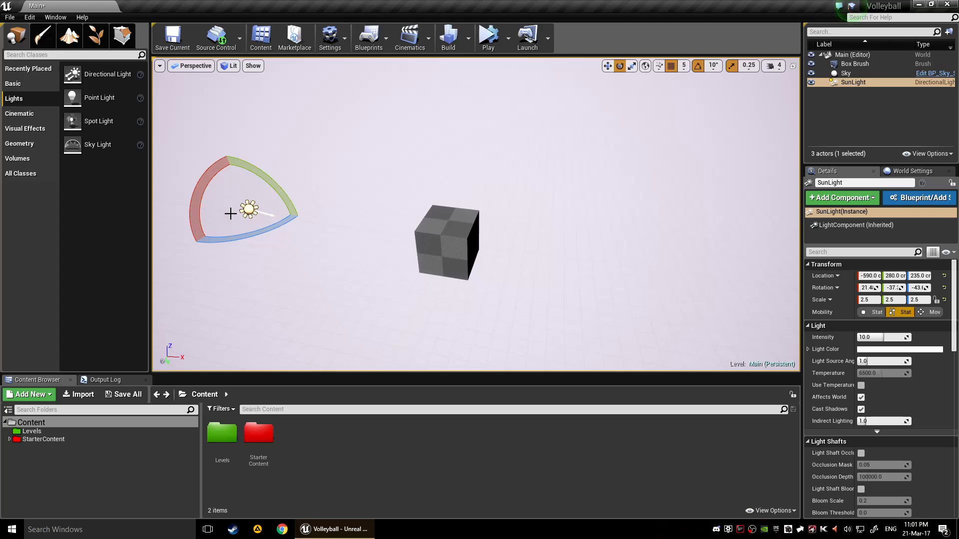
# Step: Refresh the Sky actor's material to match the rotated SunLight
pyautogui.click(912, 171)
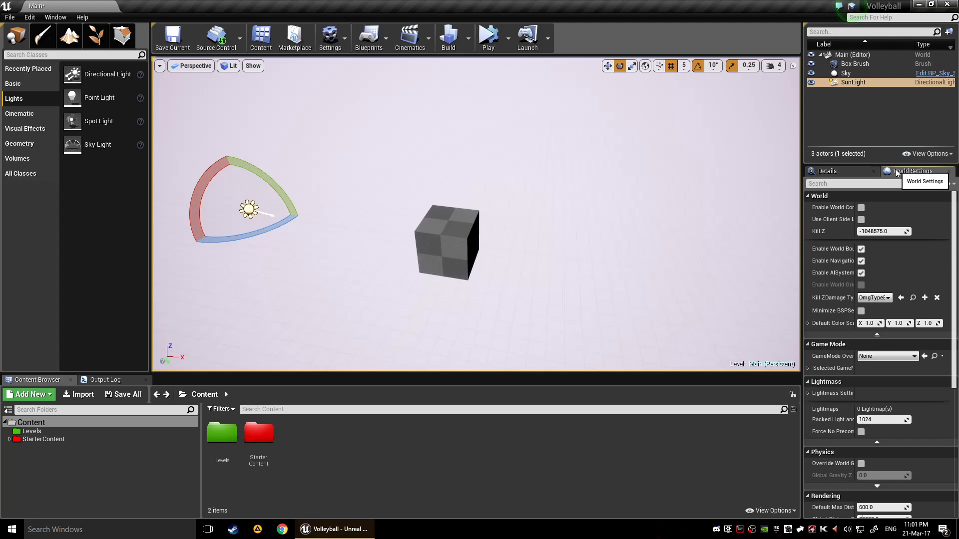
pyautogui.click(841, 169)
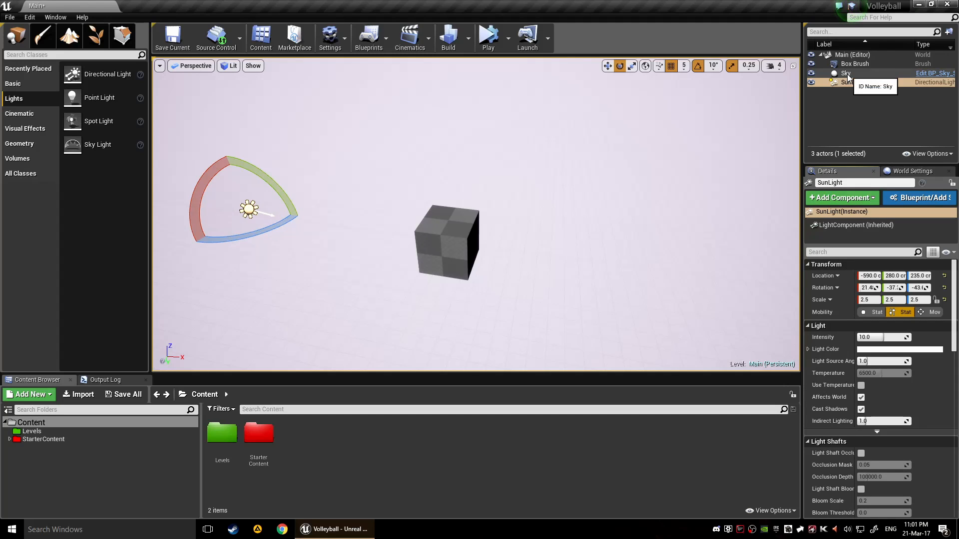
pyautogui.click(846, 74)
pyautogui.click(862, 324)
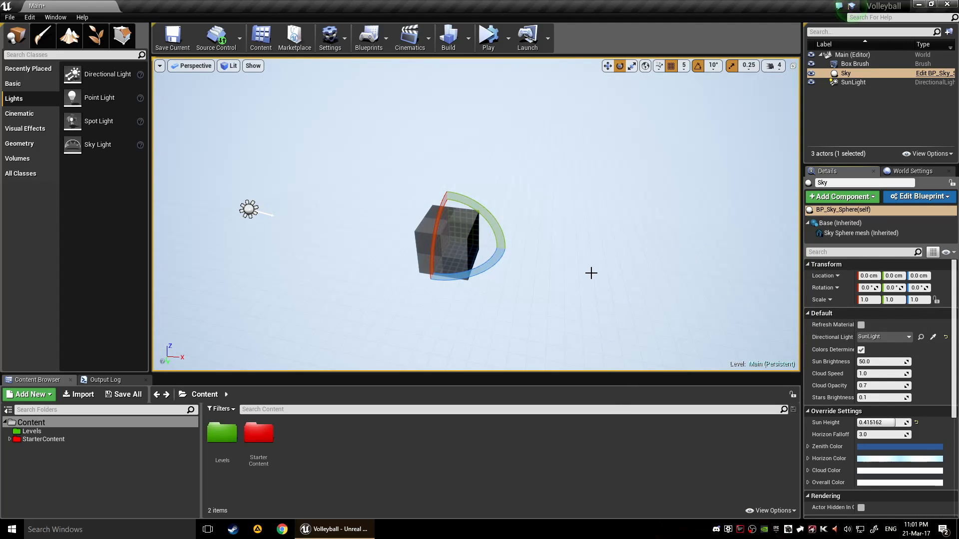
# Step: Look around the sky, light and box brush in the scene, and deselect all actors
pyautogui.moveTo(591, 272); pyautogui.dragTo(341, 238, button='right')
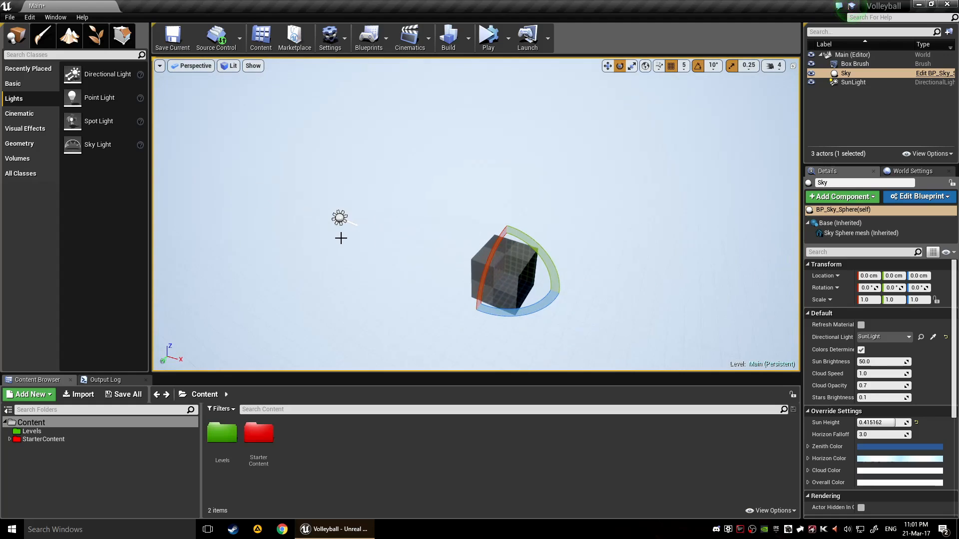
pyautogui.click(339, 218)
pyautogui.click(589, 232)
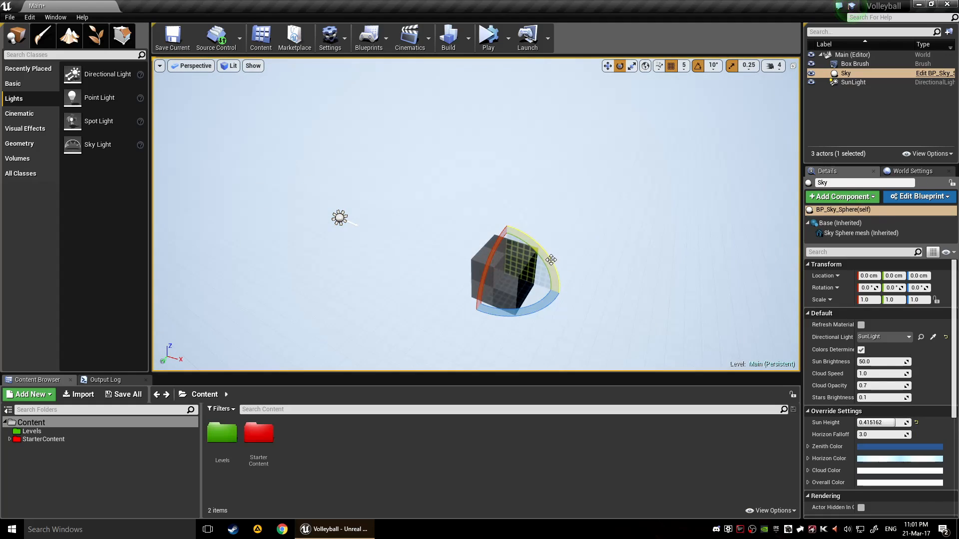
pyautogui.moveTo(635, 280); pyautogui.dragTo(628, 258, button='right')
pyautogui.click(843, 110)
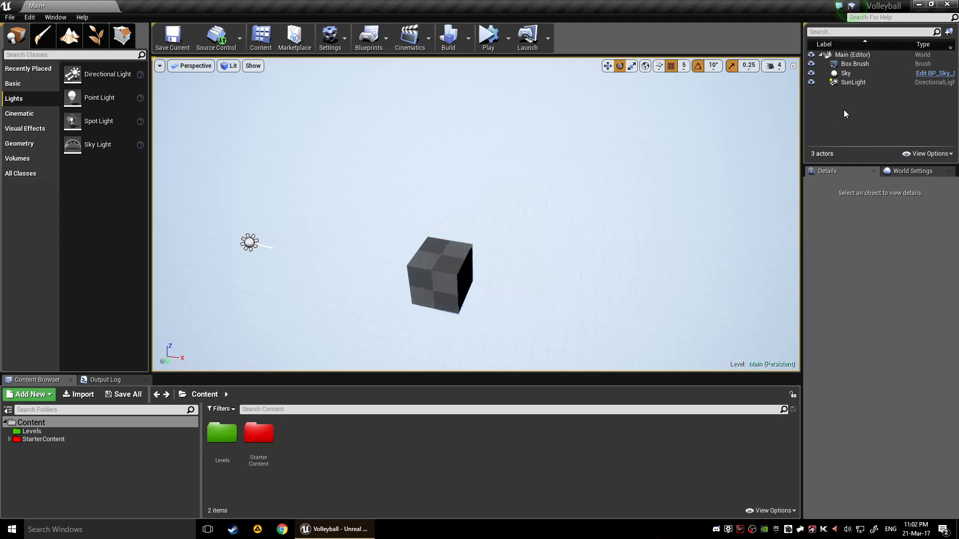
# Step: Create a Lights folder in the Main level's actor list and move Sky and SunLight into it
pyautogui.rightClick(843, 107)
pyautogui.click(857, 113)
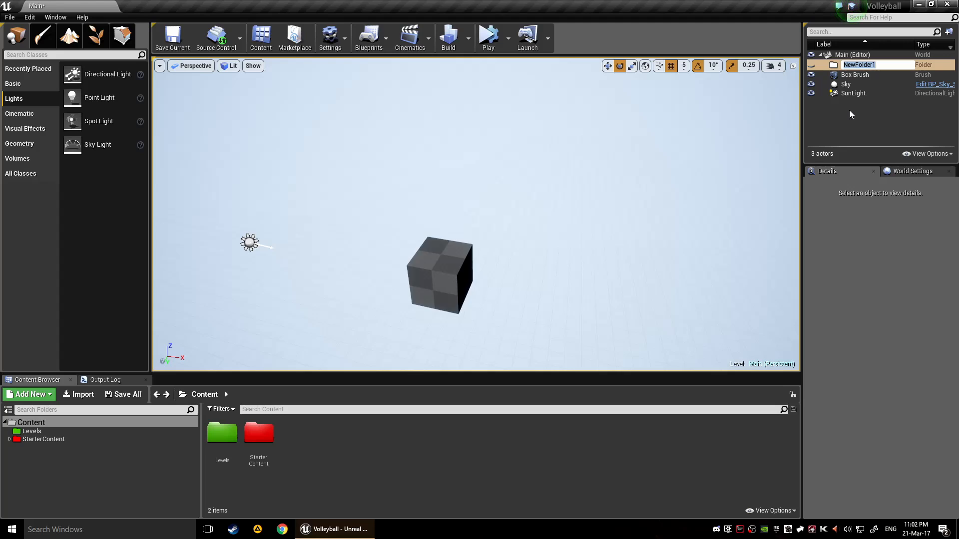
pyautogui.write('Lights')
pyautogui.press('Return')
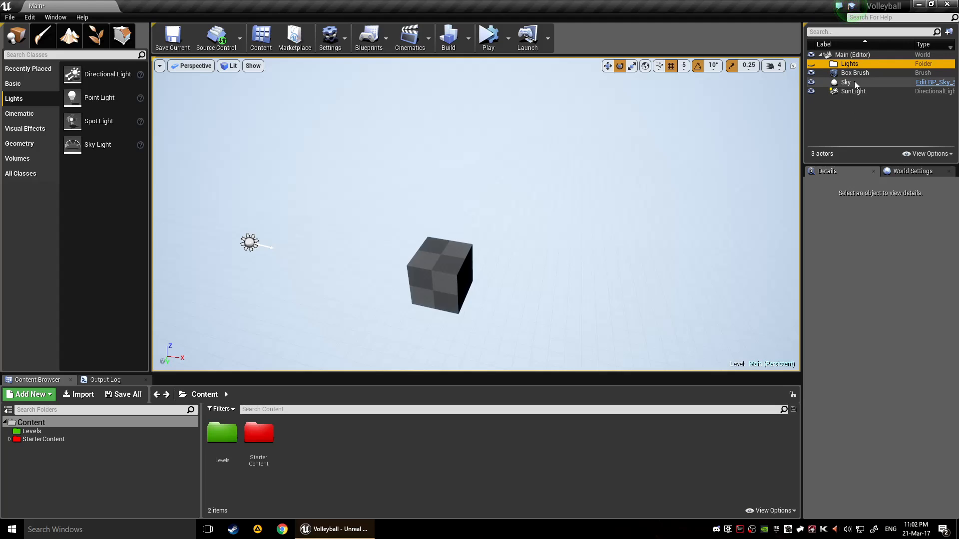
pyautogui.moveTo(853, 81); pyautogui.dragTo(862, 65)
pyautogui.click(867, 93)
pyautogui.click(879, 121)
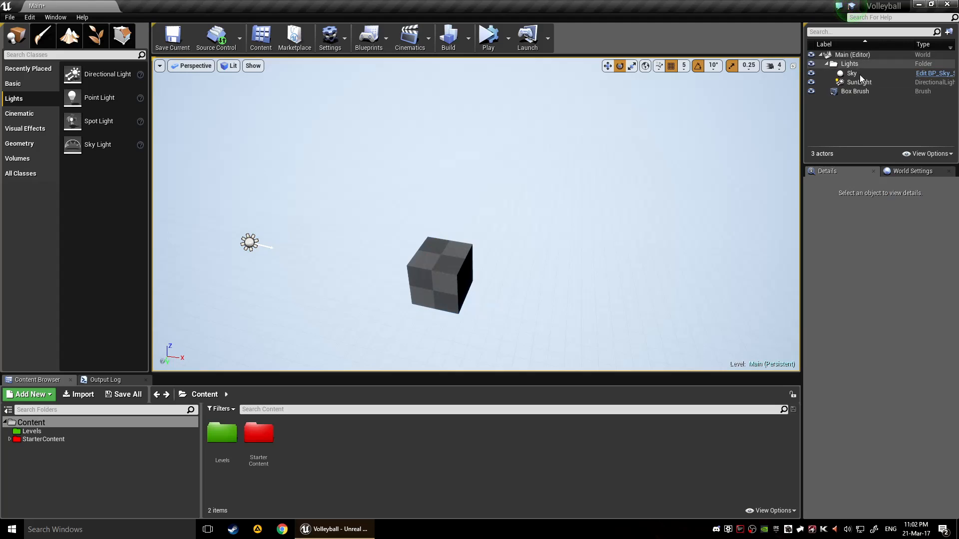
# Step: Create a Geometry folder in the level's actor list and move Box Brush into it
pyautogui.rightClick(846, 109)
pyautogui.click(869, 117)
pyautogui.write('Geo')
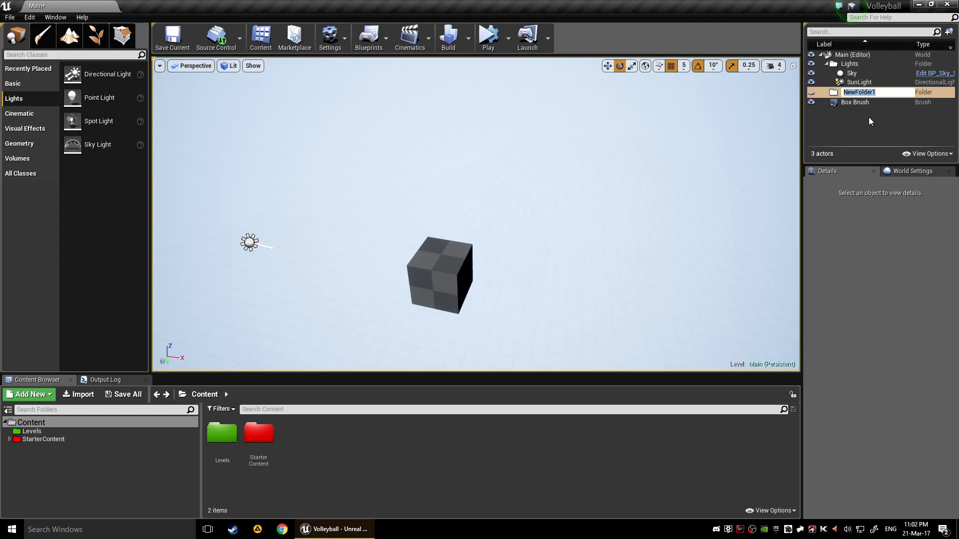
pyautogui.write('metr')
pyautogui.press('Return')
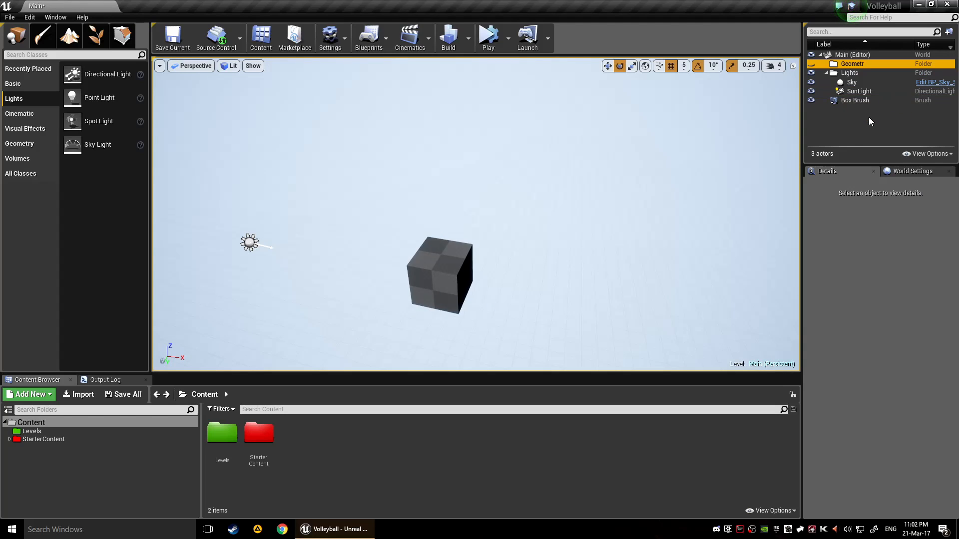
pyautogui.click(864, 64)
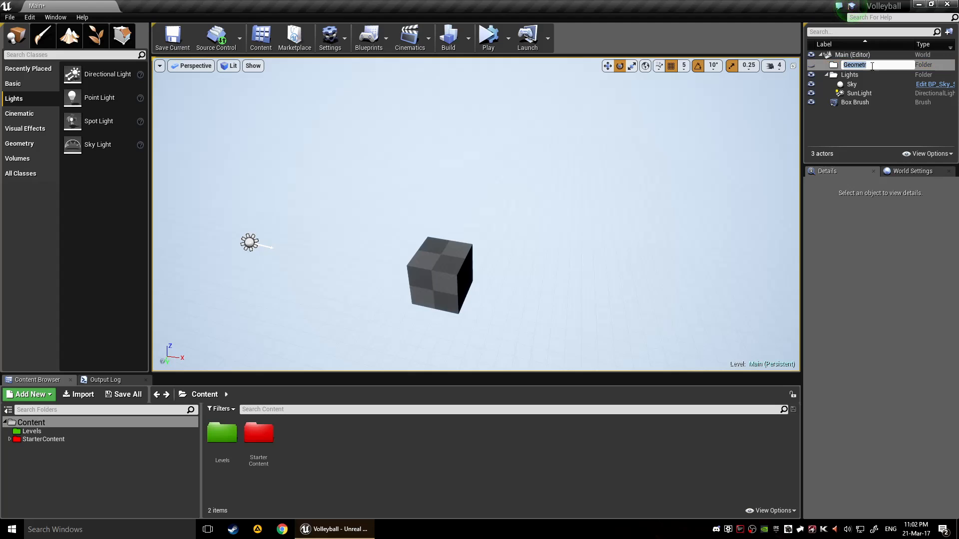
pyautogui.write('y')
pyautogui.press('Return')
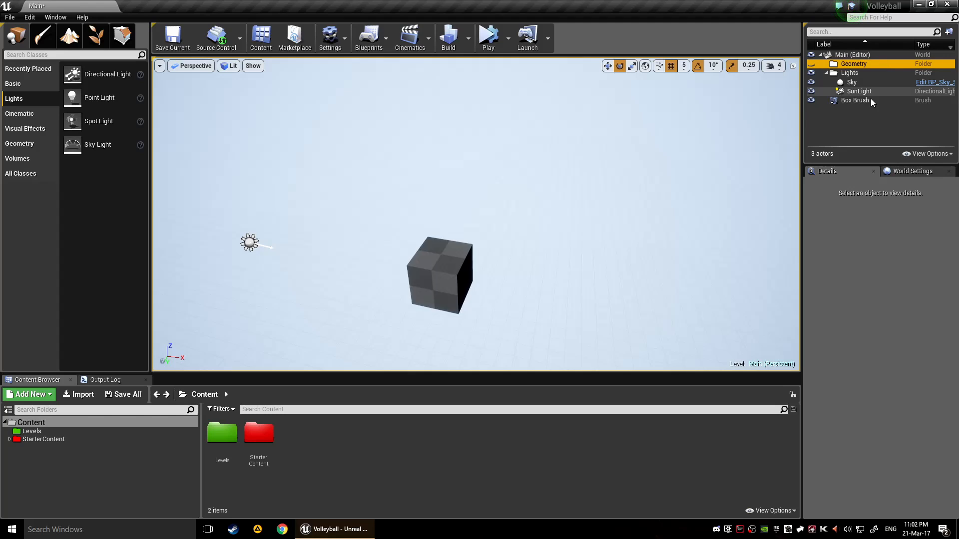
pyautogui.moveTo(863, 100)
pyautogui.mouseDown()
pyautogui.moveTo(862, 55)
pyautogui.moveTo(860, 64)
pyautogui.mouseUp()
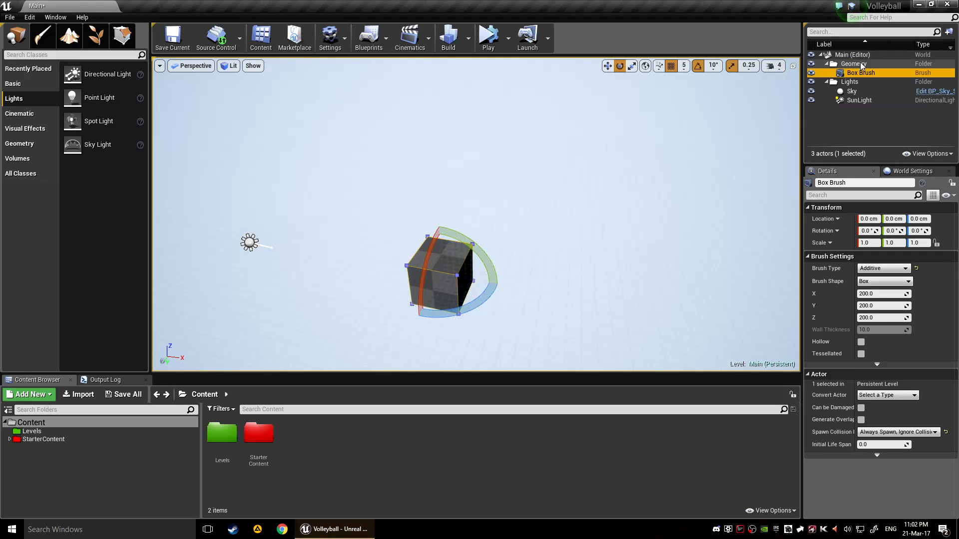
# Step: Rename the box brush as Beach
pyautogui.doubleClick(858, 73)
pyautogui.click(880, 74)
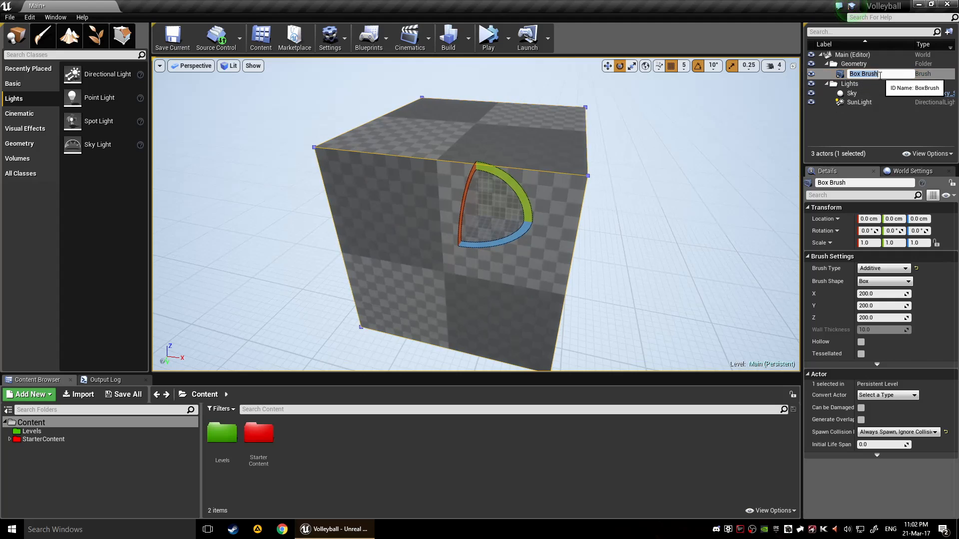
pyautogui.press('Return')
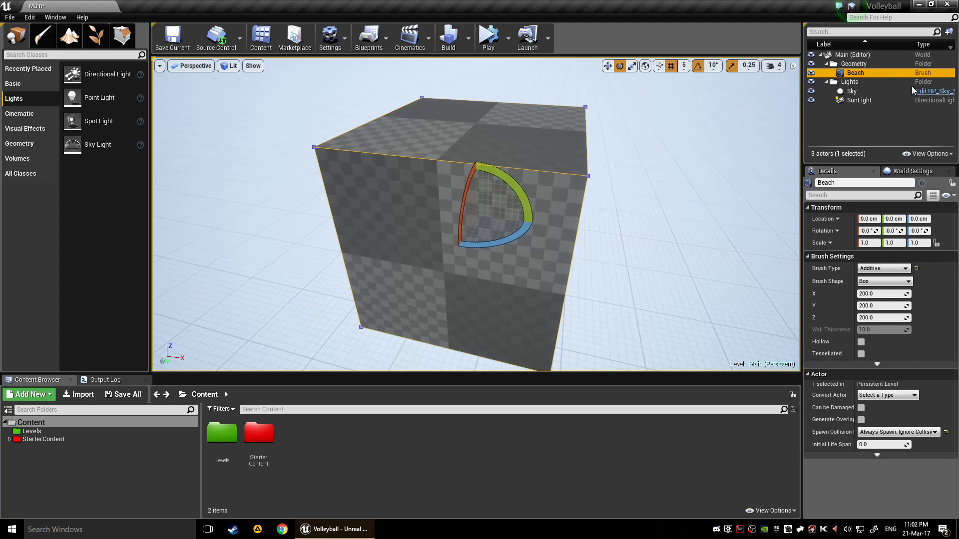
# Step: Scale the Beach brush into a flat slab of X 5.0, Y 4.5, Z 0.25
pyautogui.press('s')
pyautogui.press('a')
pyautogui.moveTo(518, 248)
pyautogui.mouseDown(button='right')
pyautogui.moveTo(575, 259)
pyautogui.moveTo(505, 258)
pyautogui.mouseUp(button='right')
pyautogui.press('s')
pyautogui.press('w')
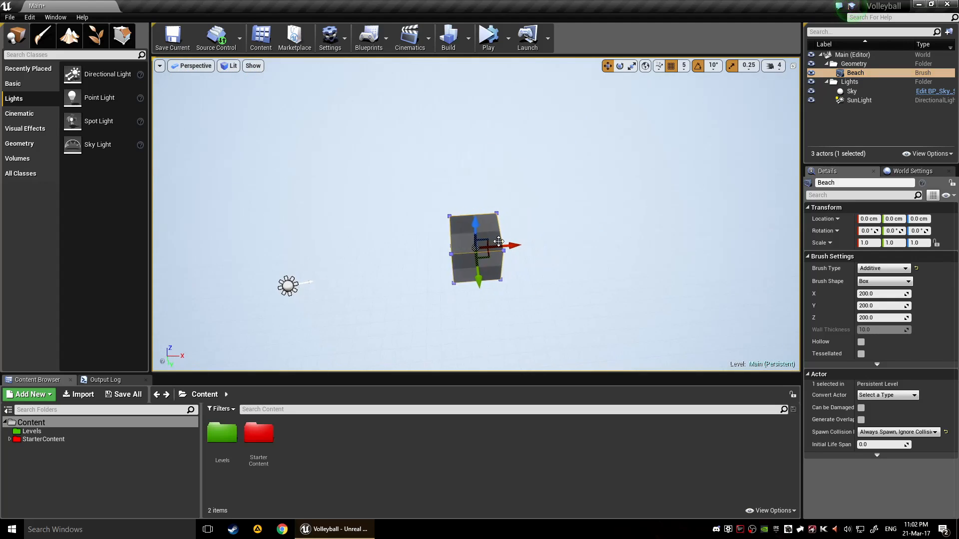
pyautogui.press('e')
pyautogui.press('r')
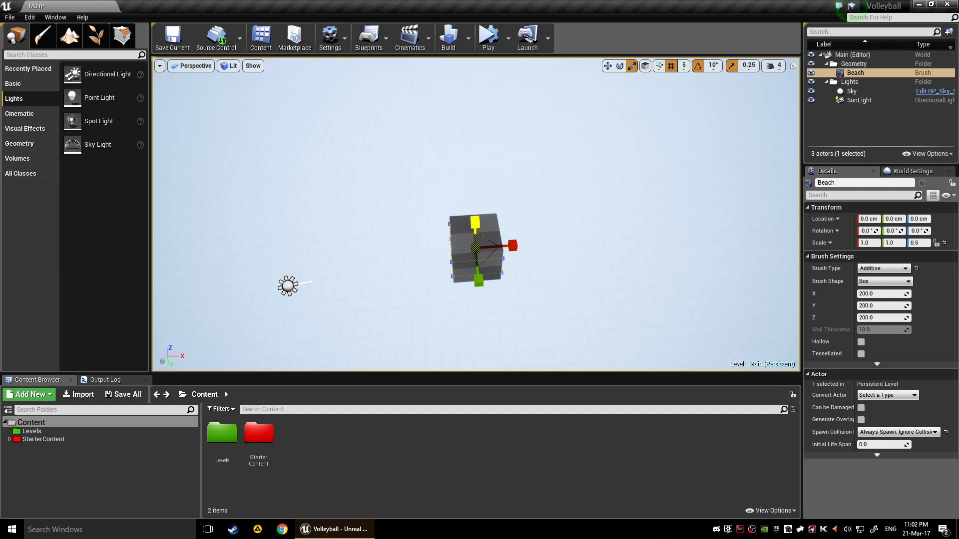
pyautogui.moveTo(478, 277); pyautogui.dragTo(503, 184)
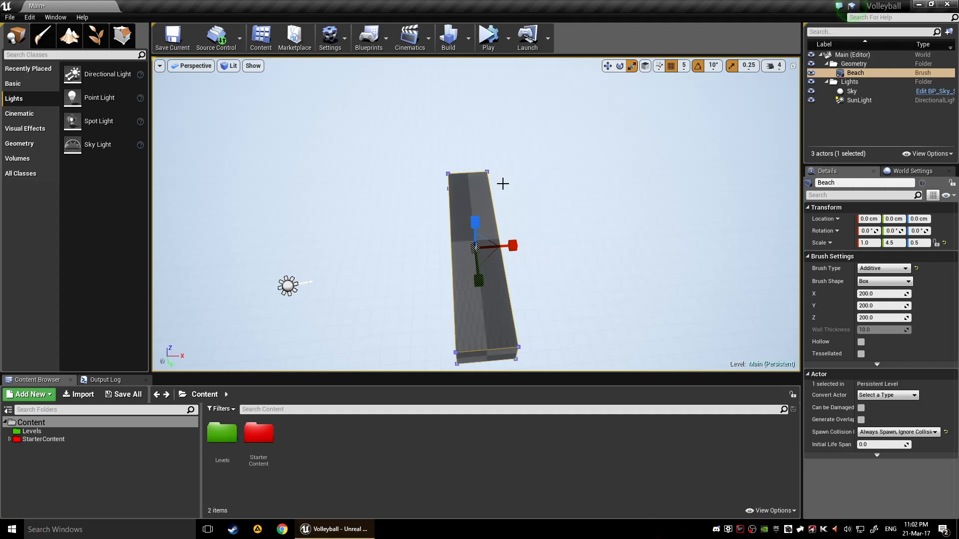
pyautogui.moveTo(509, 246); pyautogui.dragTo(634, 216)
pyautogui.moveTo(633, 216); pyautogui.dragTo(434, 170, button='right')
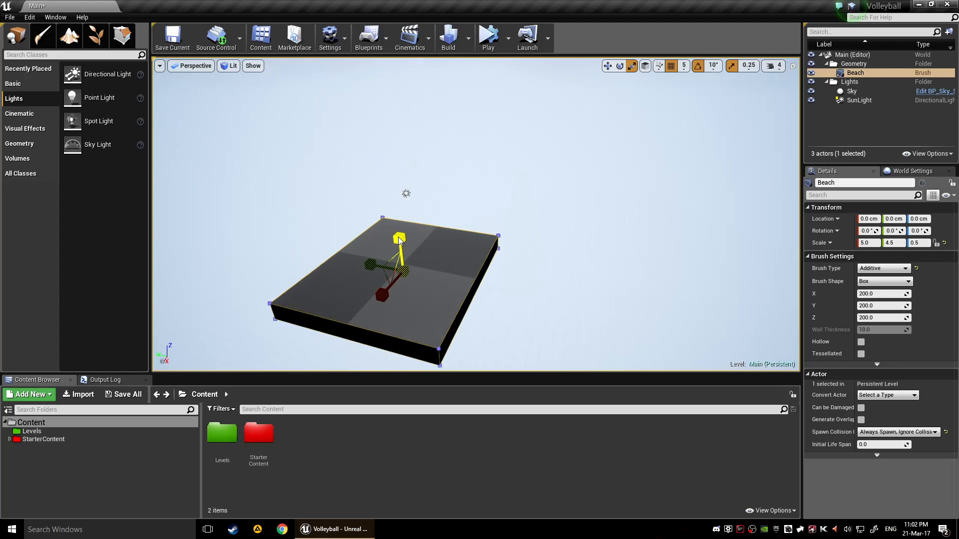
pyautogui.moveTo(400, 240)
pyautogui.mouseDown()
pyautogui.moveTo(400, 270)
pyautogui.moveTo(400, 254)
pyautogui.mouseUp()
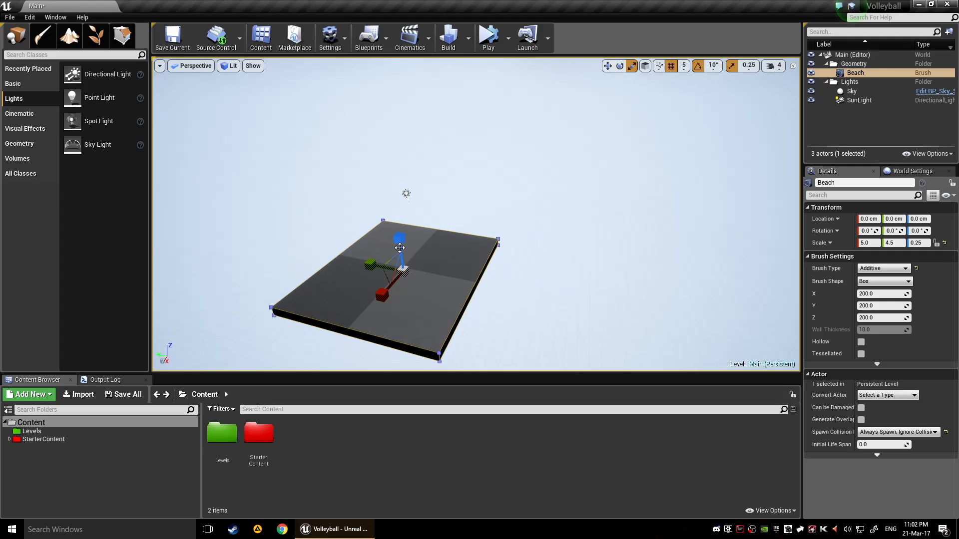
# Step: Enlarge the Beach slab horizontally to a scale of X 11.5, Y 11.0
pyautogui.moveTo(415, 253); pyautogui.dragTo(495, 243, button='right')
pyautogui.press('a')
pyautogui.press('w')
pyautogui.press('a')
pyautogui.press('s')
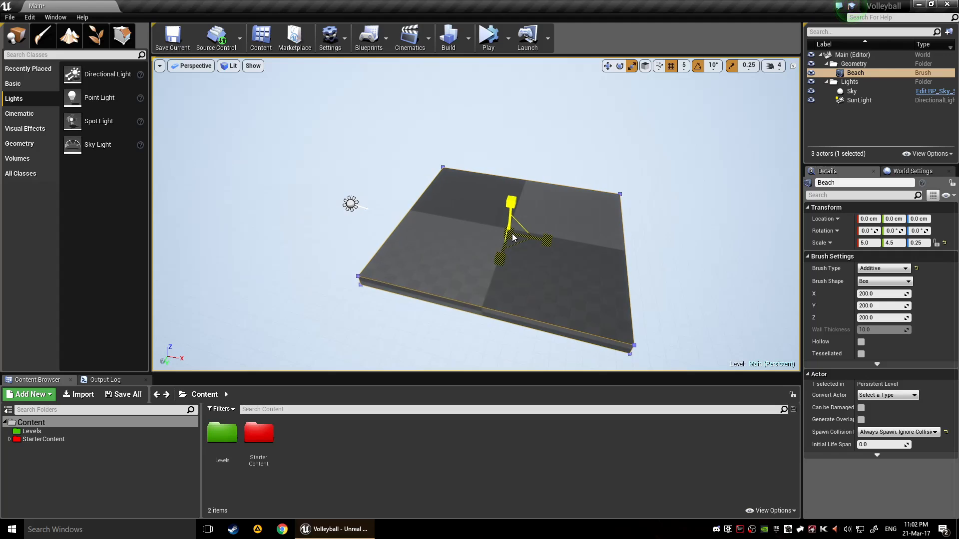
pyautogui.moveTo(512, 237); pyautogui.dragTo(512, 209)
pyautogui.hotkey('ctrl', 'z')
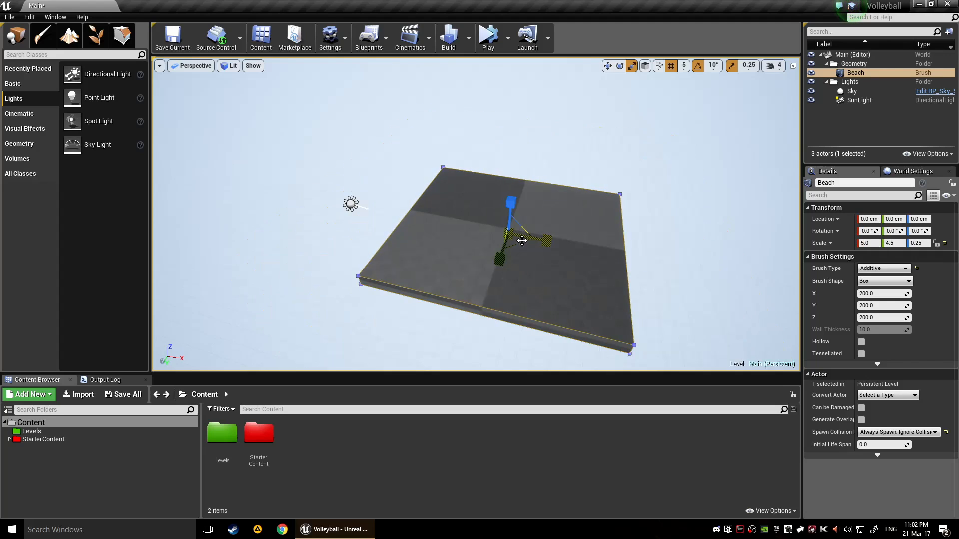
pyautogui.moveTo(518, 249)
pyautogui.mouseDown()
pyautogui.moveTo(518, 210)
pyautogui.moveTo(519, 247)
pyautogui.mouseUp()
pyautogui.scroll(-5, 518, 246)
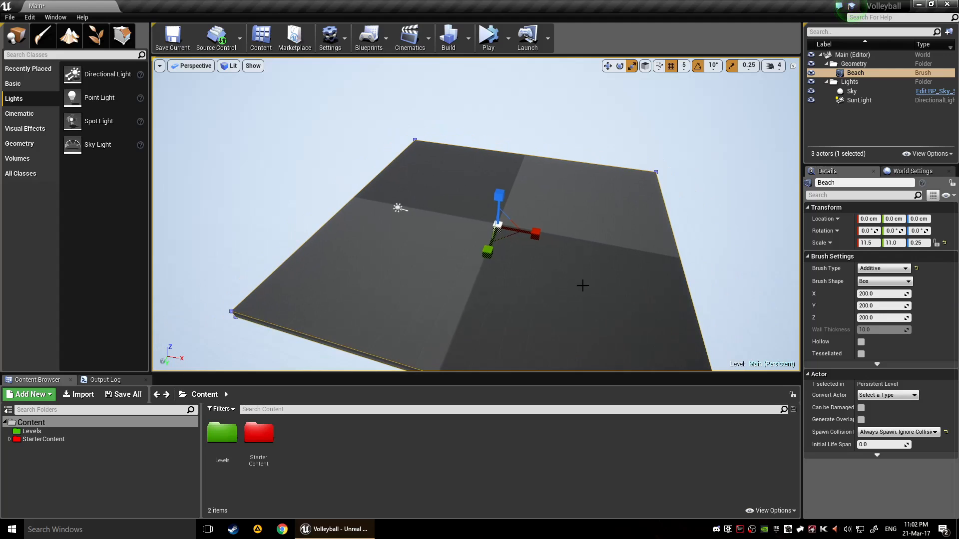
# Step: Examine the enlarged Beach slab from its other sides
pyautogui.moveTo(583, 285); pyautogui.dragTo(440, 265, button='right')
pyautogui.press('d')
pyautogui.press('w')
pyautogui.press('d')
pyautogui.press('e')
pyautogui.moveTo(629, 260); pyautogui.dragTo(652, 278, button='right')
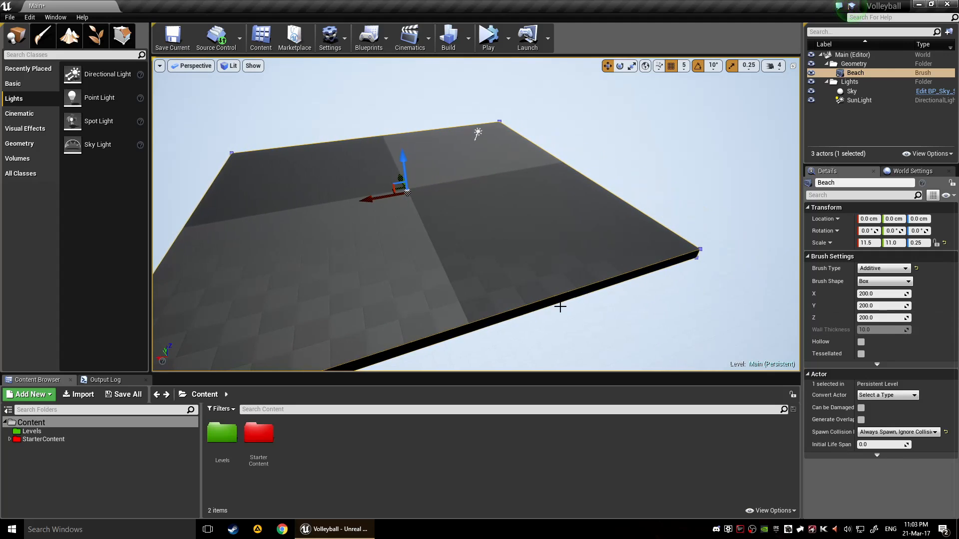
pyautogui.press('d')
pyautogui.moveTo(559, 306); pyautogui.dragTo(509, 305, button='right')
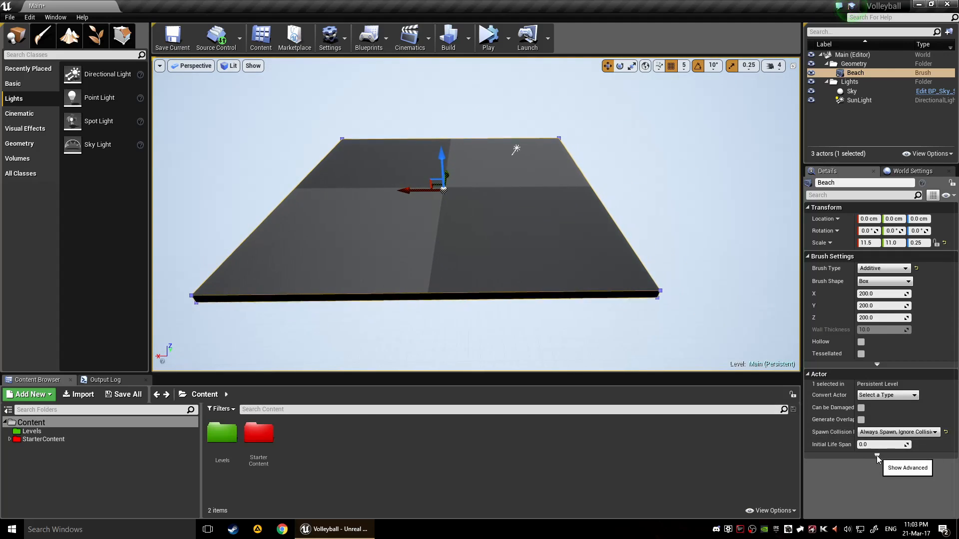
# Step: Search the actor types Beach can be converted to for mesh, and check its advanced actor settings
pyautogui.click(889, 398)
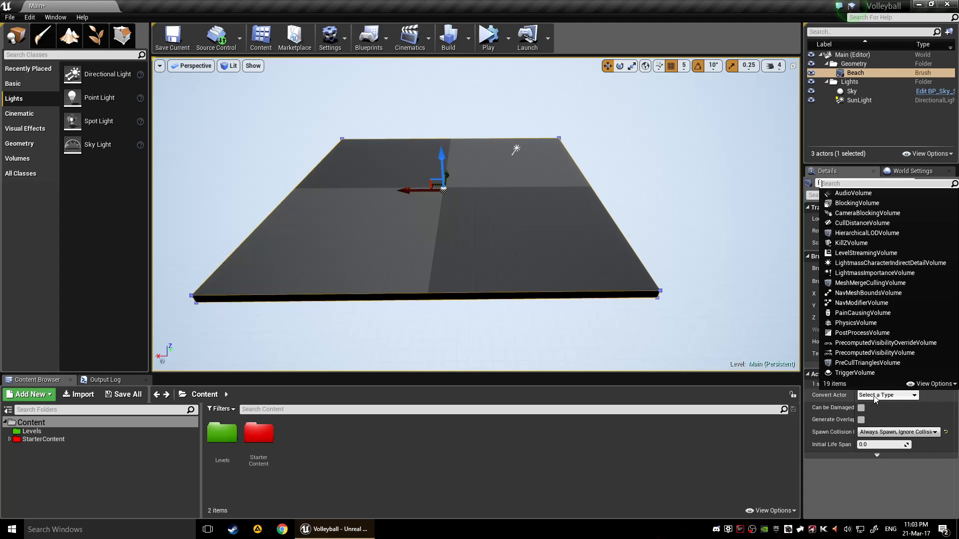
pyautogui.write('mesh')
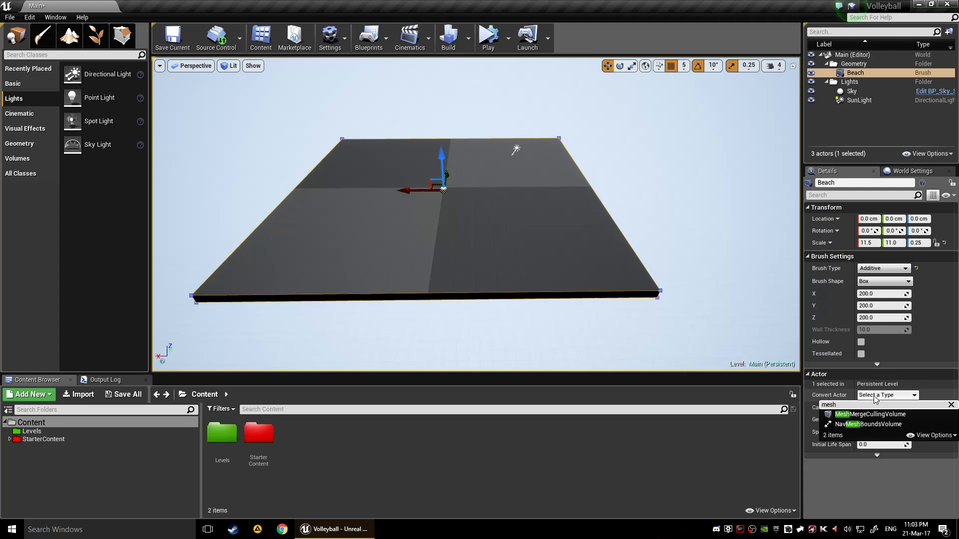
pyautogui.press('BackSpace')
pyautogui.press('BackSpace')
pyautogui.press('BackSpace')
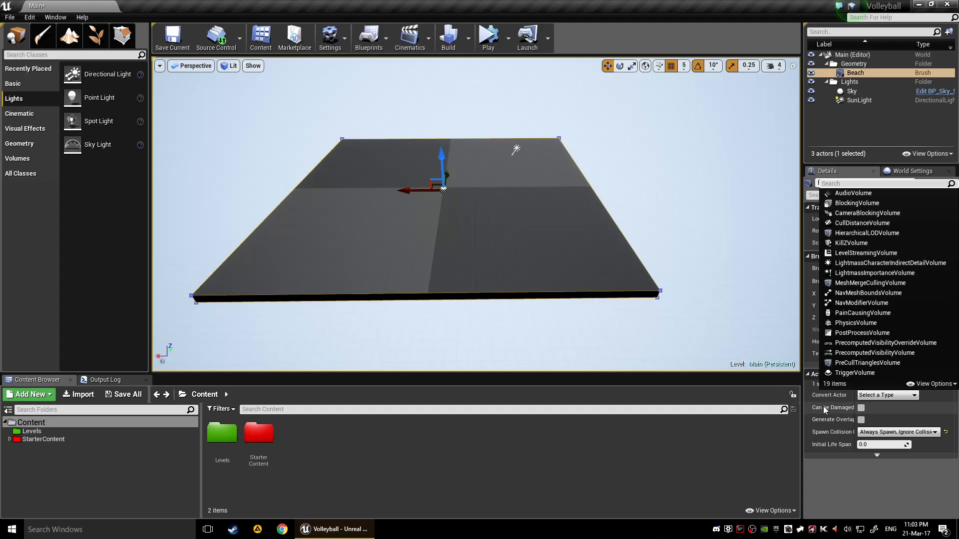
pyautogui.click(892, 457)
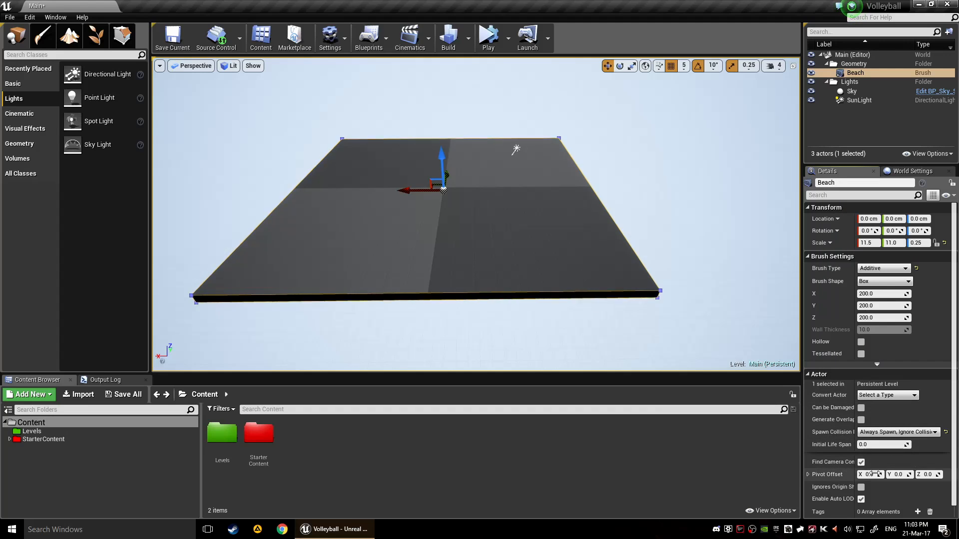
pyautogui.click(899, 397)
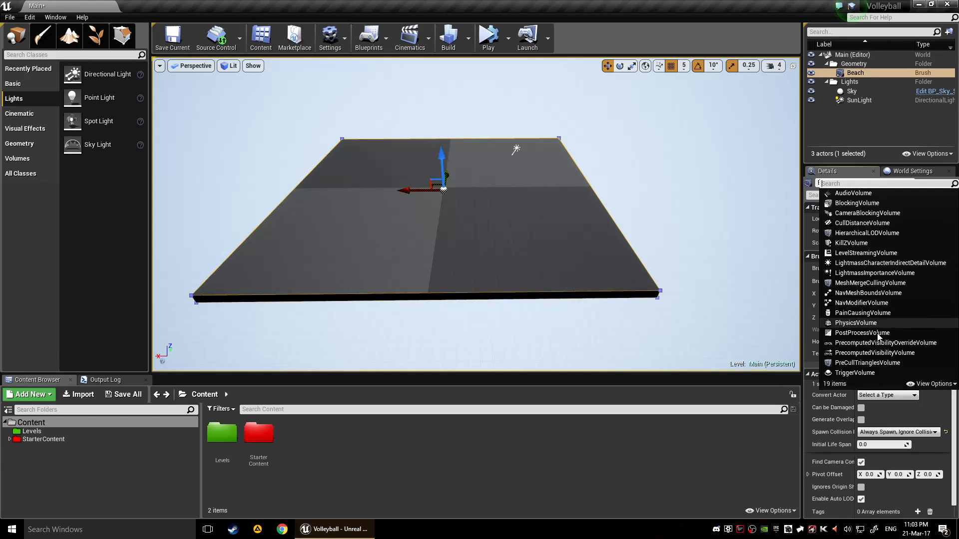
pyautogui.click(670, 494)
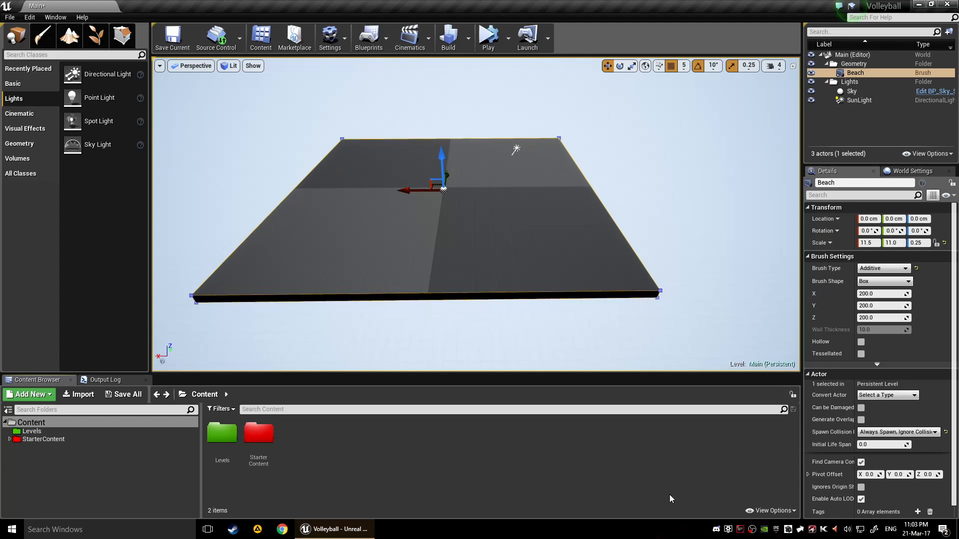
pyautogui.scroll(-1, 871, 415)
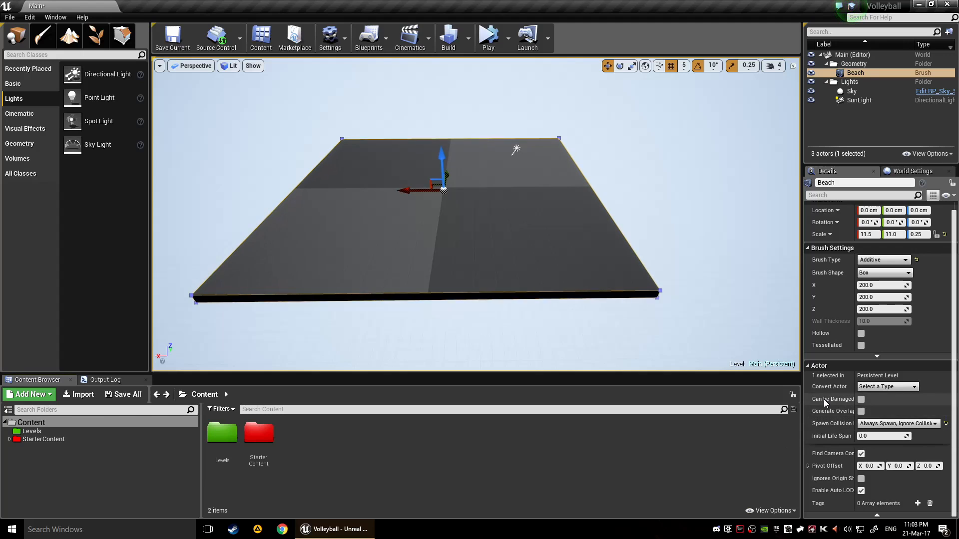
# Step: Place an additive cylinder brush at the centre of the Beach slab, at location 0, 0, 0
pyautogui.moveTo(418, 164)
pyautogui.keyDown('alt'); pyautogui.mouseDown()
pyautogui.moveTo(680, 154)
pyautogui.moveTo(624, 137)
pyautogui.moveTo(394, 182)
pyautogui.moveTo(432, 217)
pyautogui.mouseUp(); pyautogui.keyUp('alt')
pyautogui.press('a')
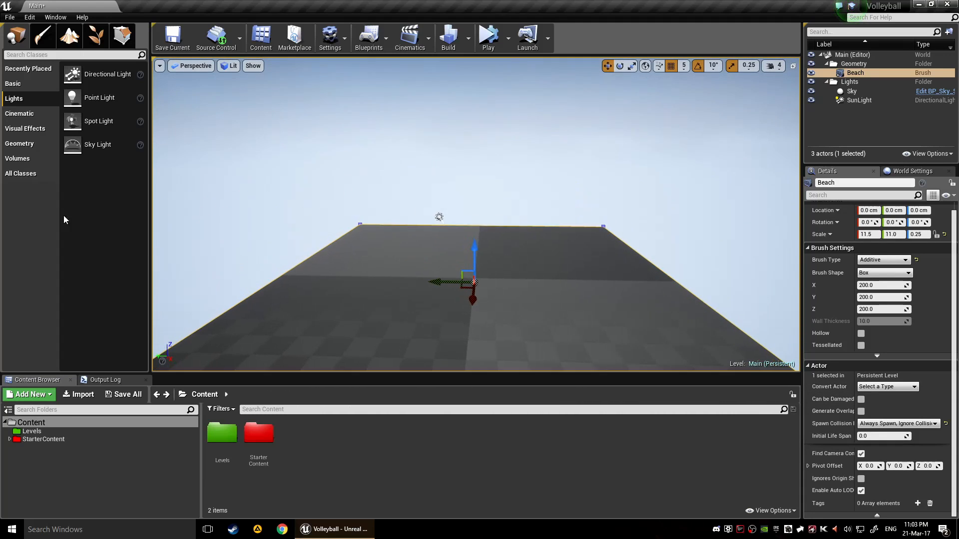
pyautogui.click(22, 145)
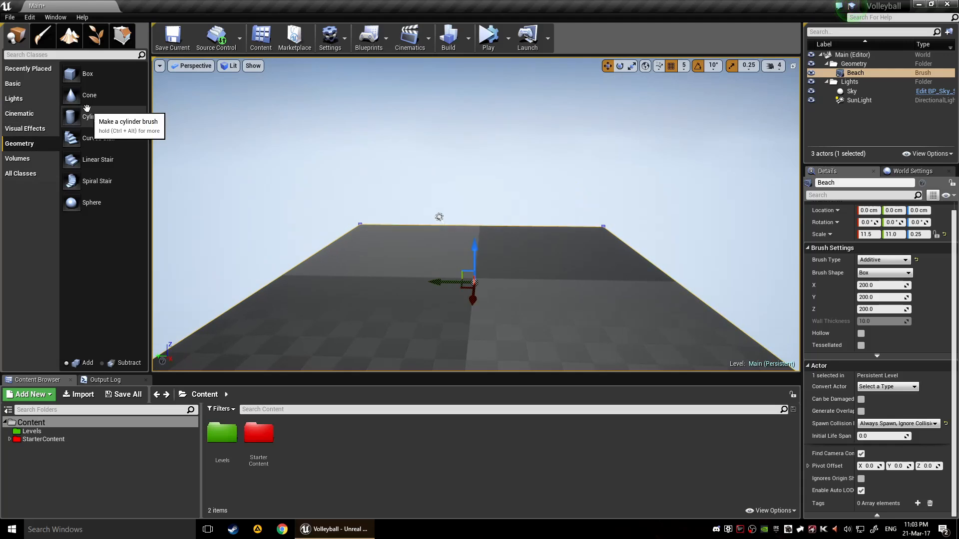
pyautogui.moveTo(86, 108)
pyautogui.mouseDown()
pyautogui.moveTo(479, 240)
pyautogui.moveTo(477, 261)
pyautogui.mouseUp()
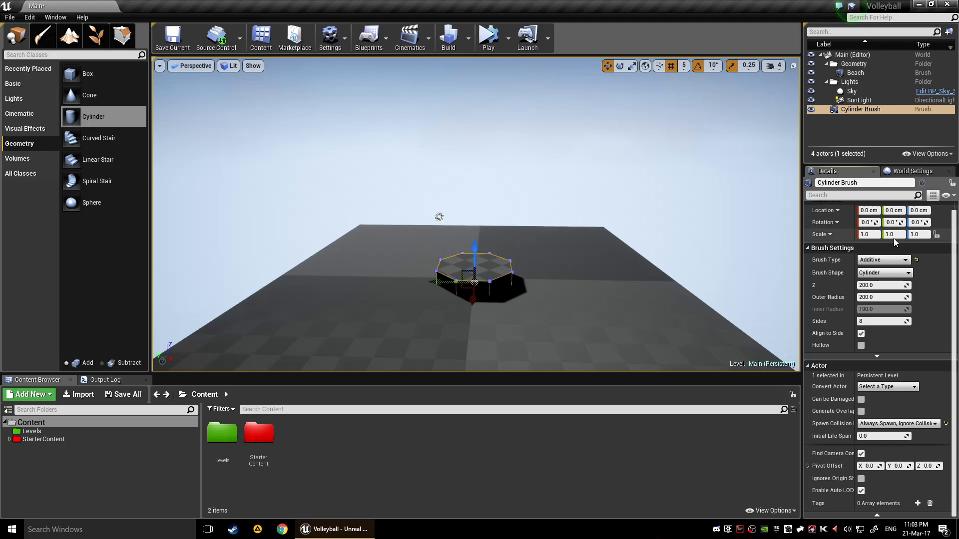
# Step: Raise the cylinder brush to Z 390 cm and scale it into a pole of X 0.25, Y 0.25, Z 3.25
pyautogui.press('r')
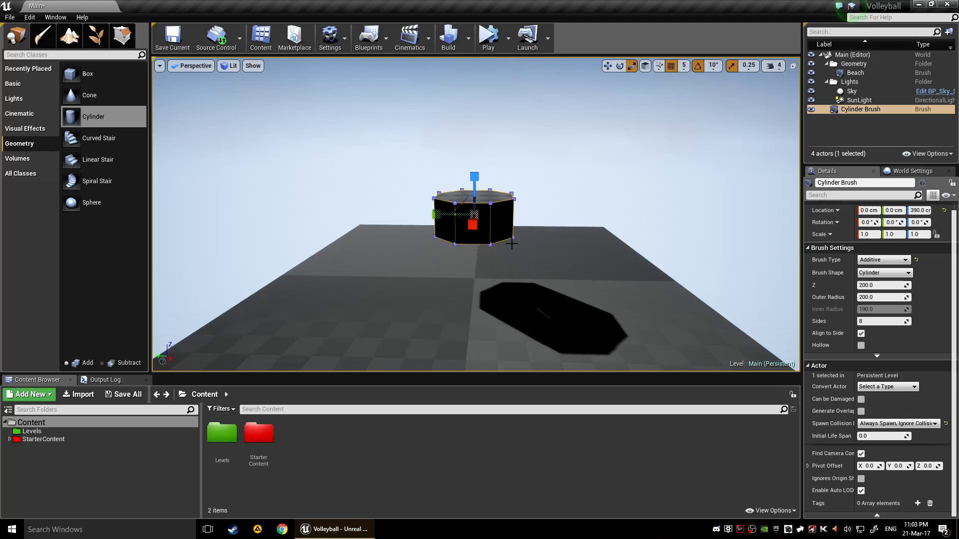
pyautogui.hotkey('ctrl', 'z')
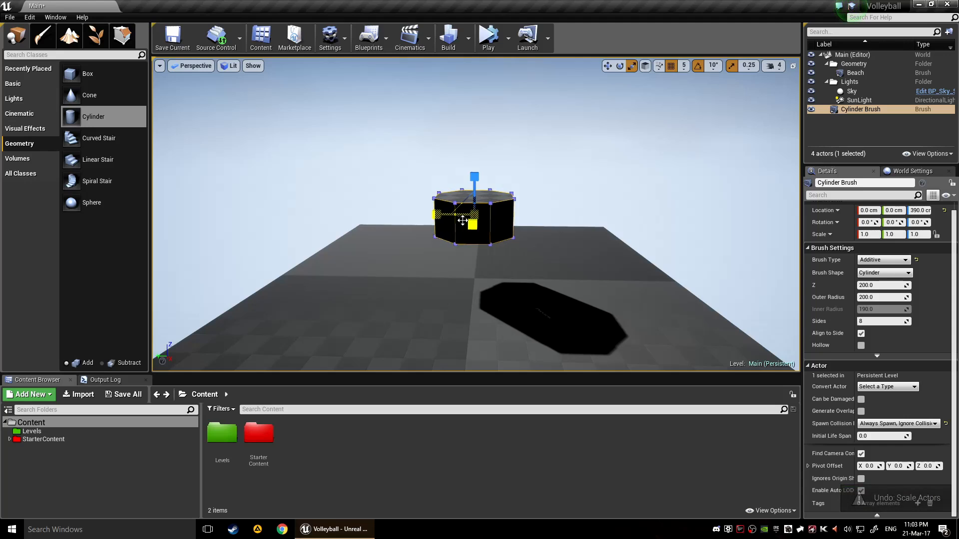
pyautogui.moveTo(464, 218); pyautogui.dragTo(463, 219)
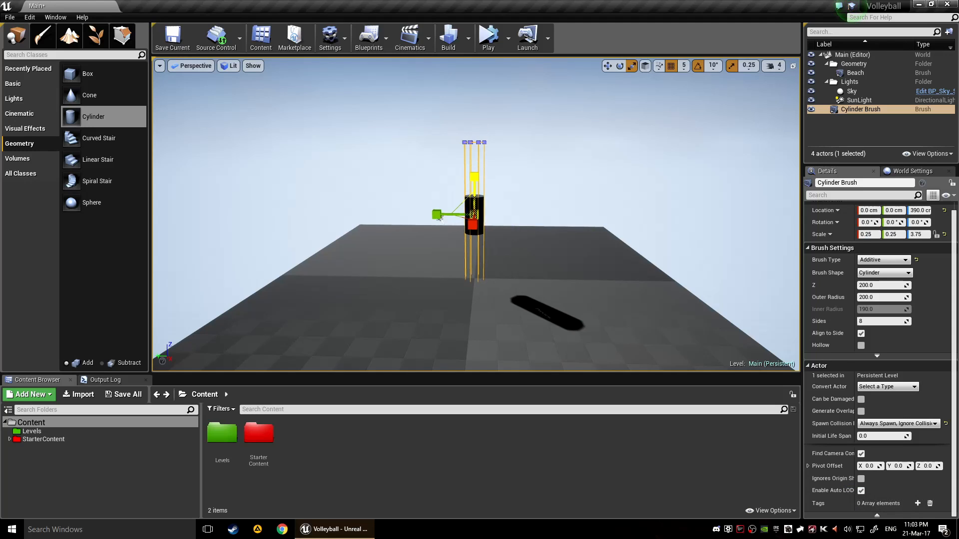
pyautogui.moveTo(474, 177); pyautogui.dragTo(473, 176)
# Step: Move the cylinder pole along the X axis to about 1005 cm, near the edge of the Beach slab
pyautogui.press('d')
pyautogui.moveTo(633, 223); pyautogui.dragTo(633, 222, button='right')
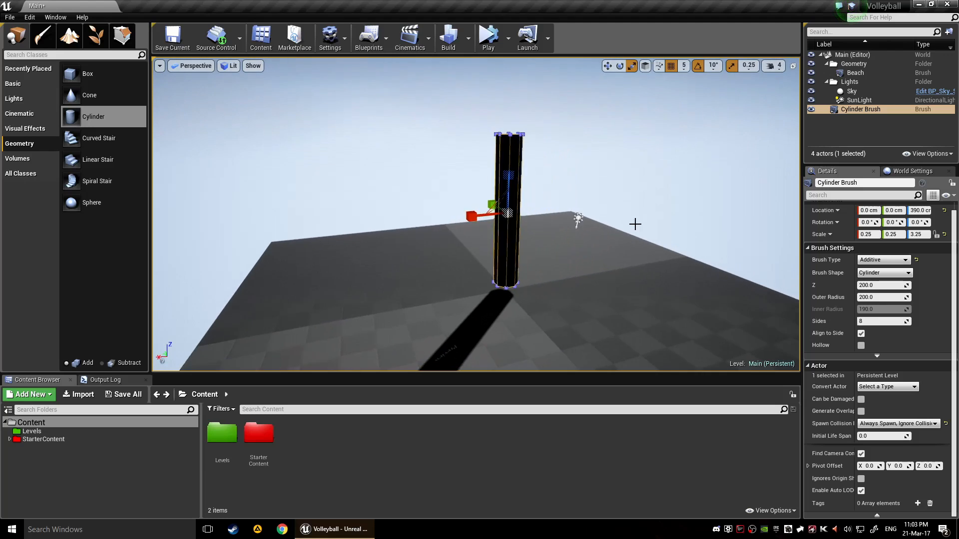
pyautogui.press('w')
pyautogui.moveTo(459, 222); pyautogui.dragTo(165, 230)
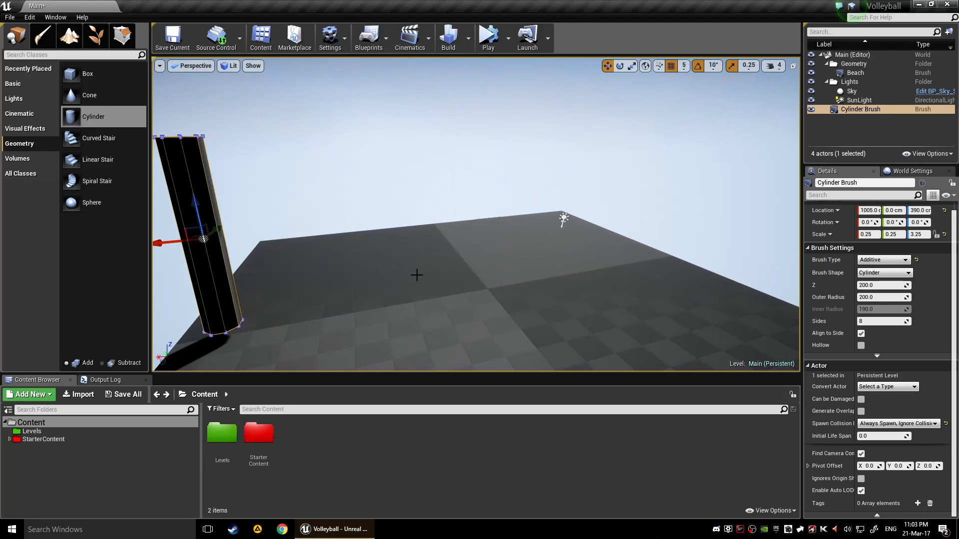
# Step: Move the cylinder pole to X 1100 cm and Z 350 cm at the edge of the Beach slab
pyautogui.press('f')
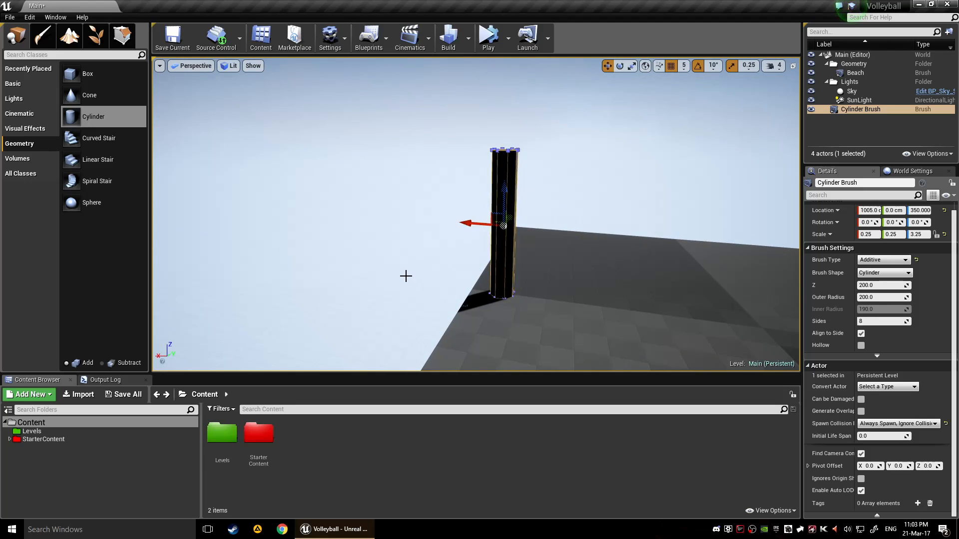
pyautogui.moveTo(458, 217); pyautogui.dragTo(459, 218)
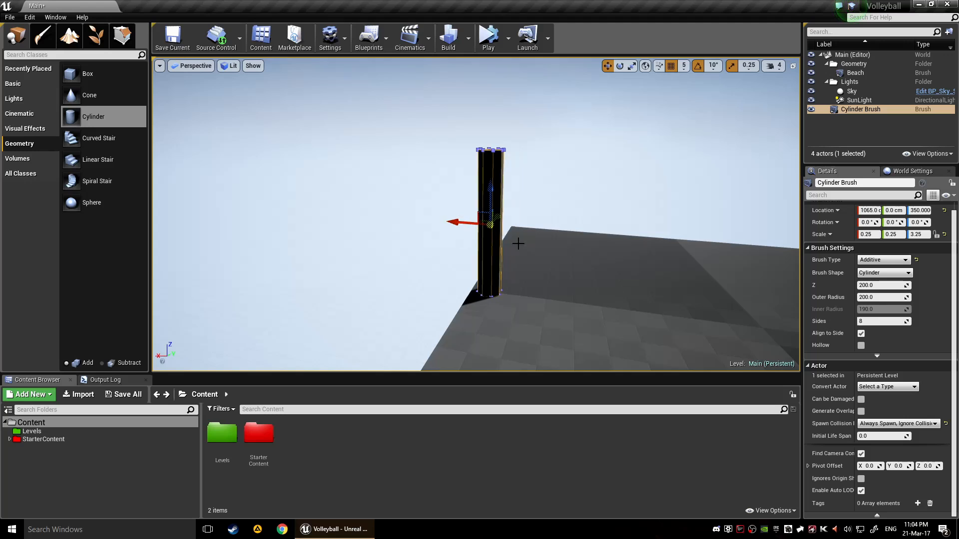
pyautogui.moveTo(619, 254); pyautogui.dragTo(621, 253, button='right')
pyautogui.press('a')
pyautogui.moveTo(379, 300); pyautogui.dragTo(379, 300, button='right')
pyautogui.moveTo(362, 260); pyautogui.dragTo(354, 262)
pyautogui.press('d')
pyautogui.moveTo(538, 250); pyautogui.dragTo(537, 250, button='right')
pyautogui.press('s')
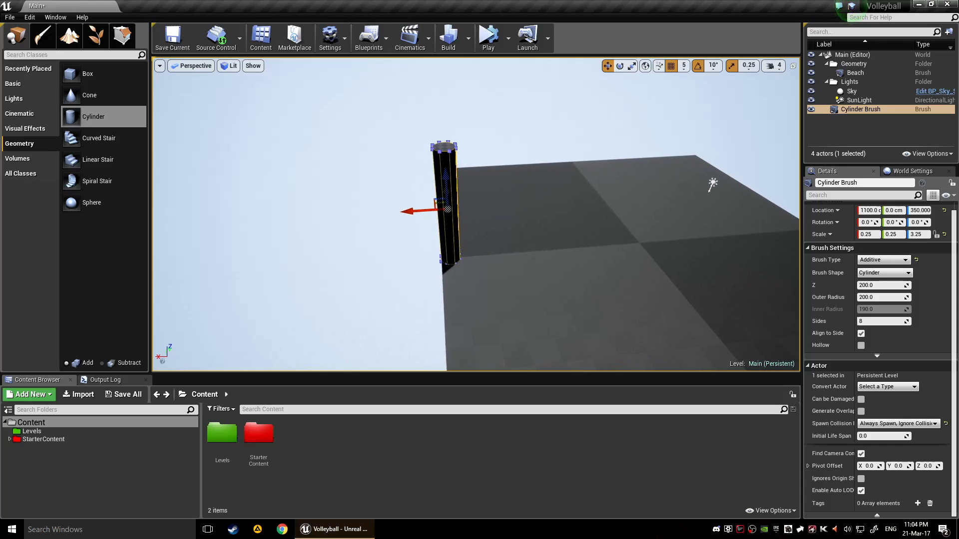
pyautogui.moveTo(369, 243); pyautogui.dragTo(369, 243, button='right')
pyautogui.press('d')
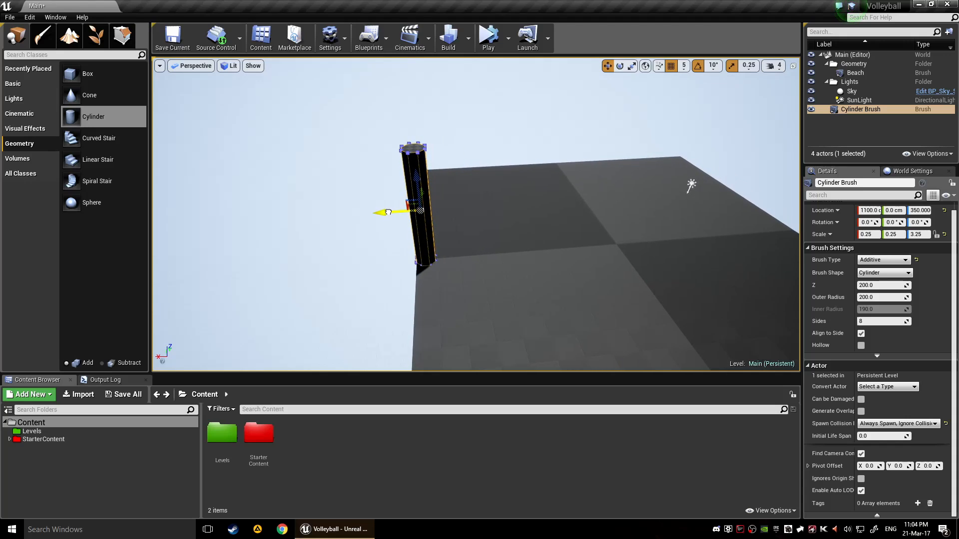
# Step: Duplicate the cylinder pole and move the copy along the X axis to about -1060 cm, at the opposite edge of the Beach slab
pyautogui.moveTo(388, 212)
pyautogui.keyDown('alt'); pyautogui.mouseDown()
pyautogui.moveTo(505, 206)
pyautogui.moveTo(681, 176)
pyautogui.moveTo(790, 180)
pyautogui.mouseUp(); pyautogui.keyUp('alt')
pyautogui.moveTo(728, 251); pyautogui.dragTo(727, 250, button='right')
pyautogui.press('d')
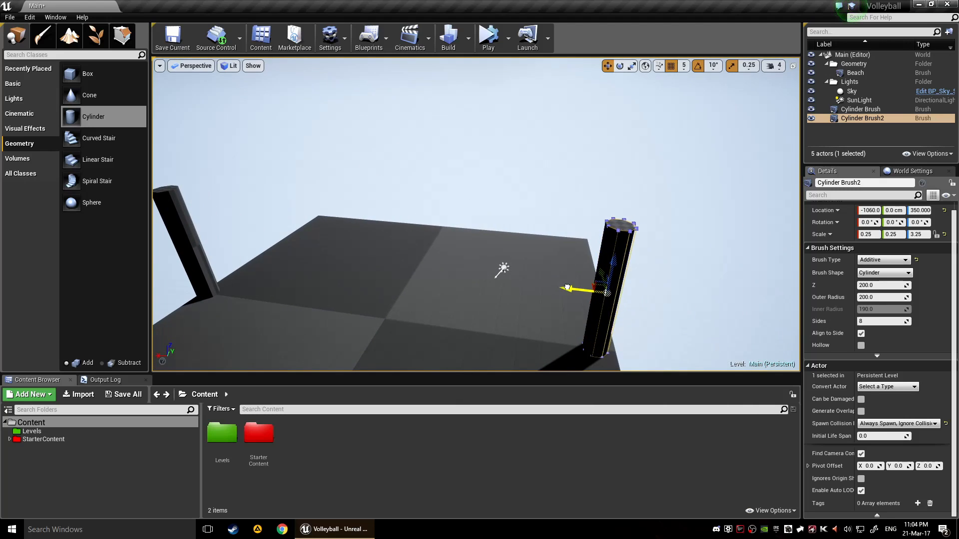
pyautogui.moveTo(573, 287); pyautogui.dragTo(573, 287)
pyautogui.moveTo(573, 287); pyautogui.dragTo(573, 287, button='right')
pyautogui.press('a')
# Step: Select the first pole's top face and examine its shape and surface properties
pyautogui.click(506, 287)
pyautogui.press('e')
pyautogui.moveTo(506, 287); pyautogui.dragTo(506, 287, button='right')
pyautogui.press('a')
pyautogui.moveTo(474, 251); pyautogui.dragTo(473, 251, button='right')
pyautogui.click(473, 251)
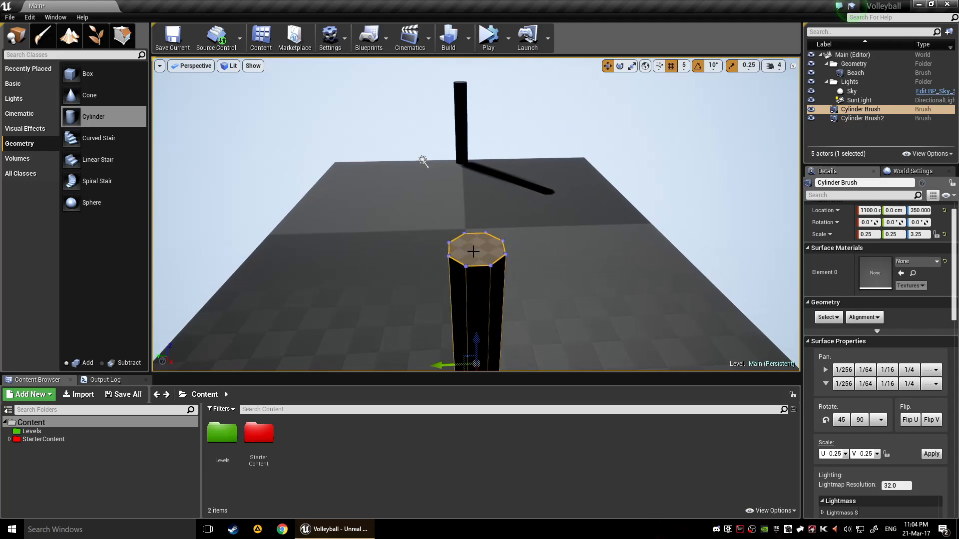
pyautogui.press('a')
pyautogui.moveTo(548, 308); pyautogui.dragTo(548, 308, button='right')
pyautogui.click(461, 253)
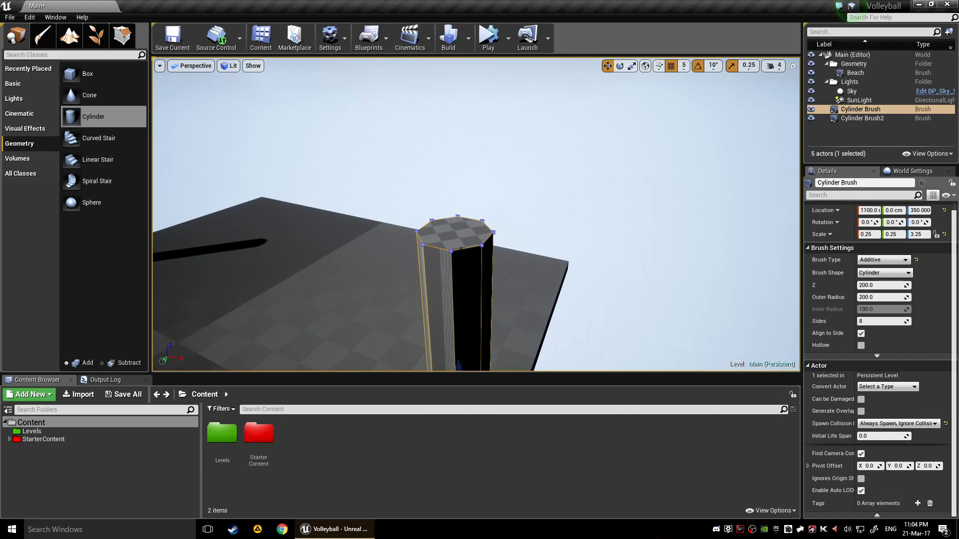
pyautogui.click(453, 255)
pyautogui.click(452, 242)
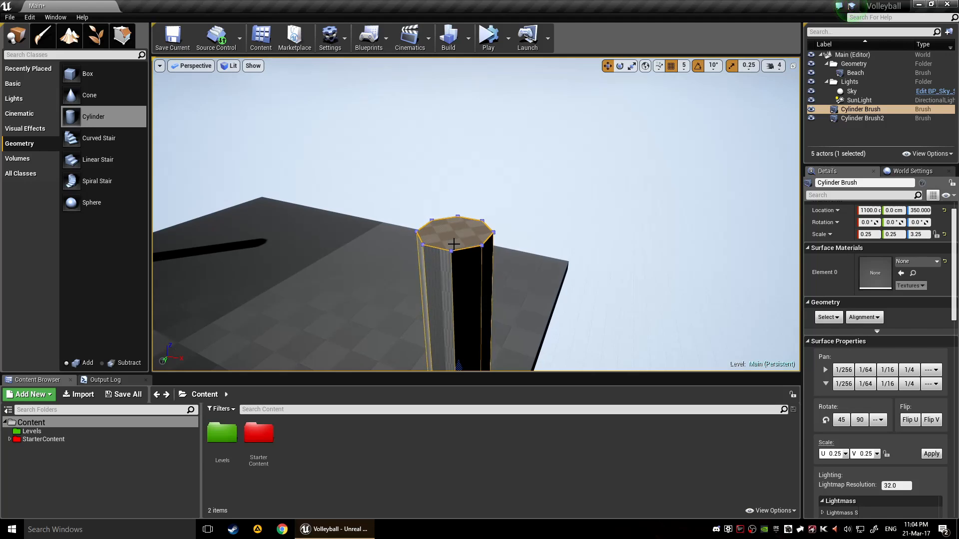
pyautogui.press('d')
pyautogui.moveTo(451, 242); pyautogui.dragTo(451, 242, button='right')
pyautogui.scroll(-5, 887, 456)
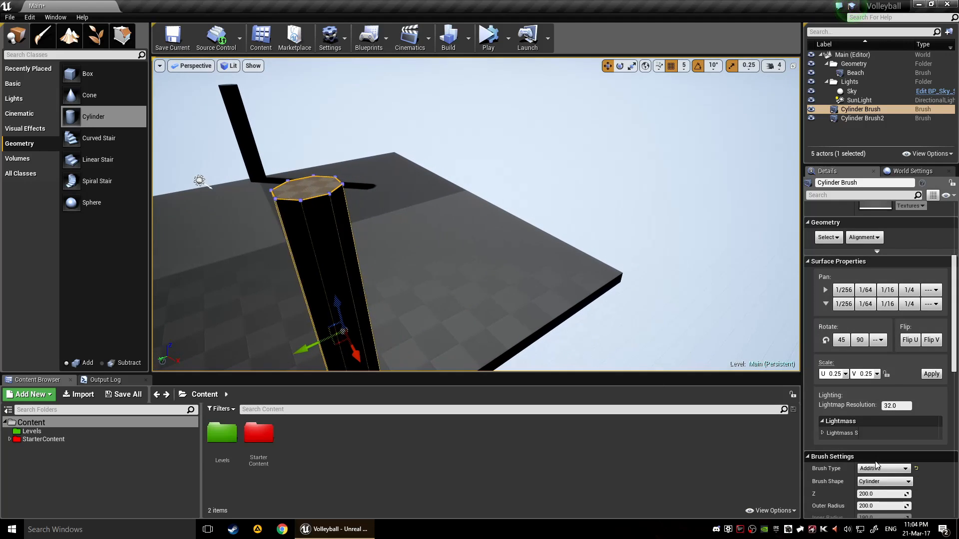
pyautogui.scroll(5, 862, 423)
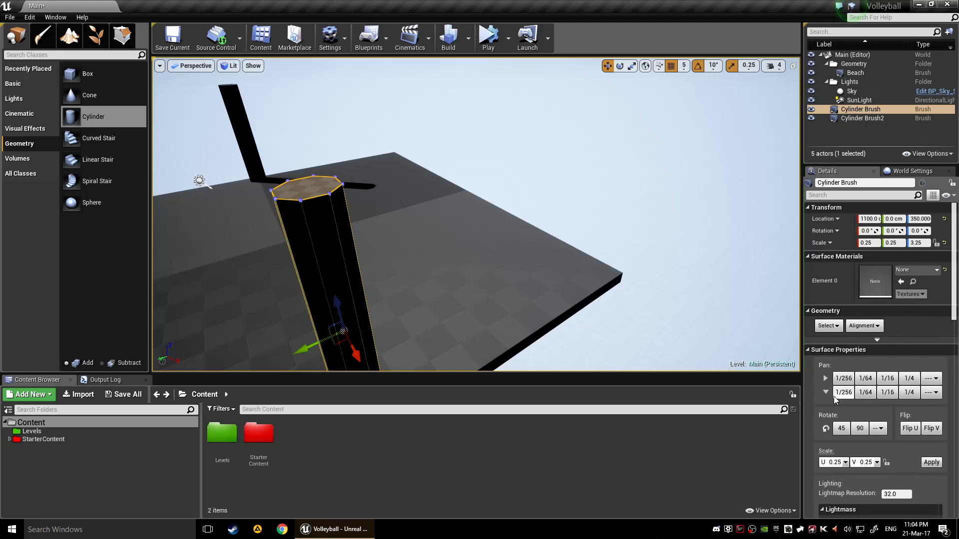
# Step: Select the Beach slab and examine its advanced brush settings
pyautogui.moveTo(528, 313); pyautogui.dragTo(444, 305, button='right')
pyautogui.press('s')
pyautogui.click(515, 308)
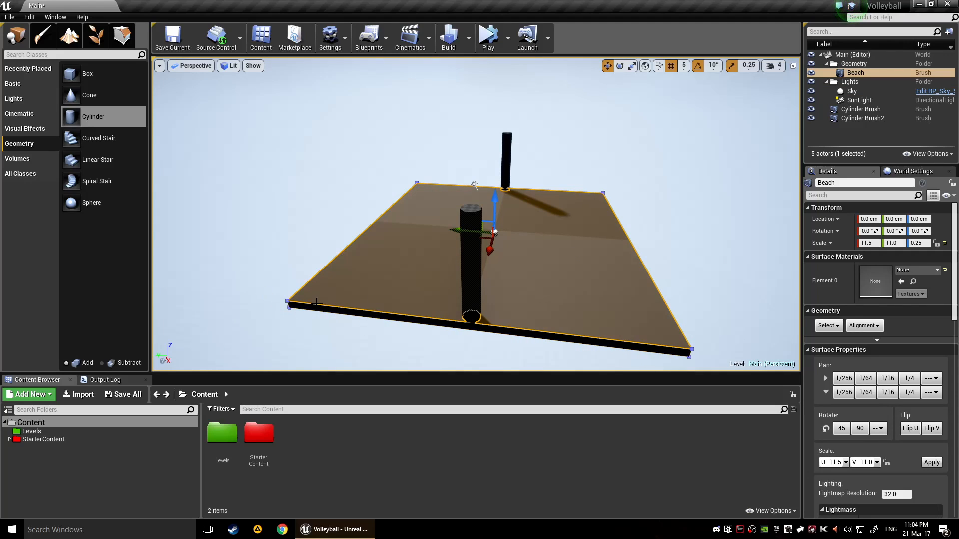
pyautogui.click(873, 72)
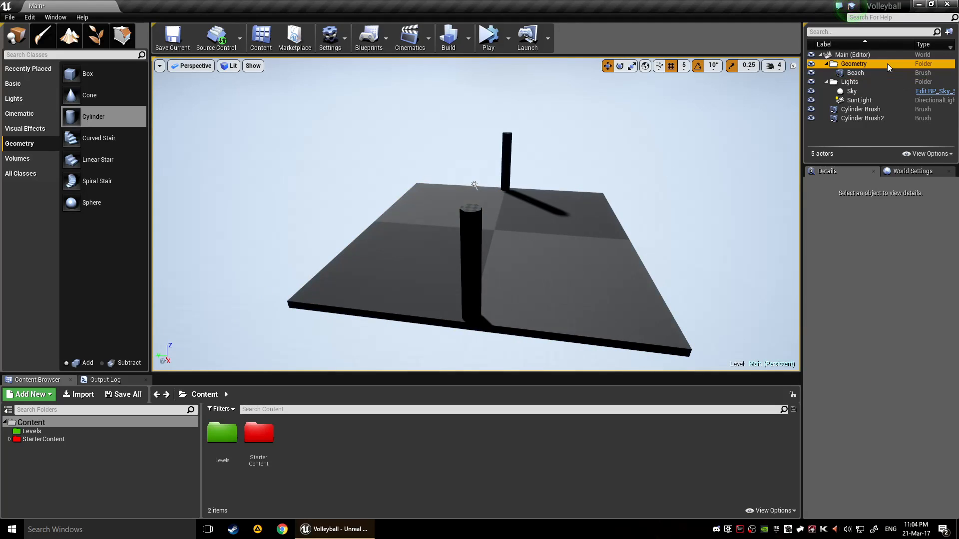
pyautogui.scroll(-1, 917, 325)
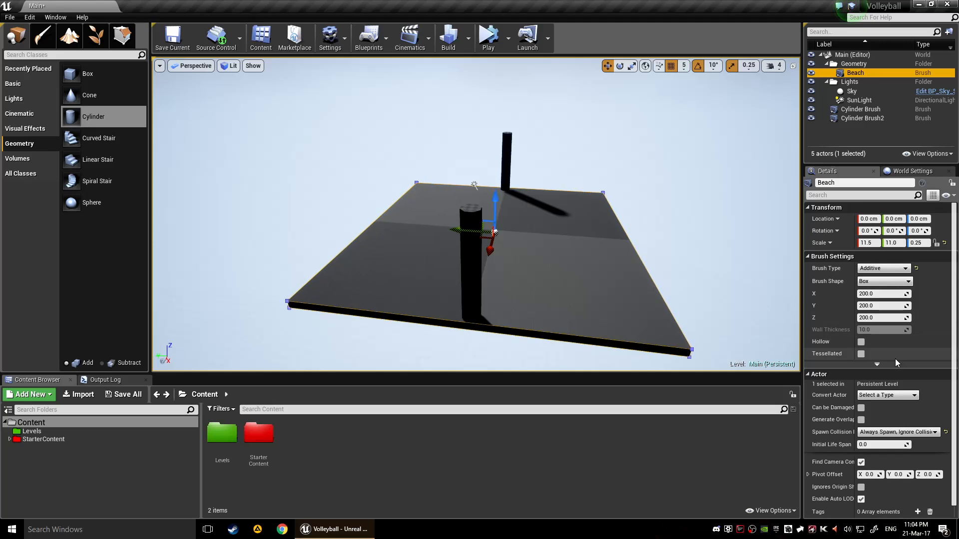
pyautogui.click(870, 355)
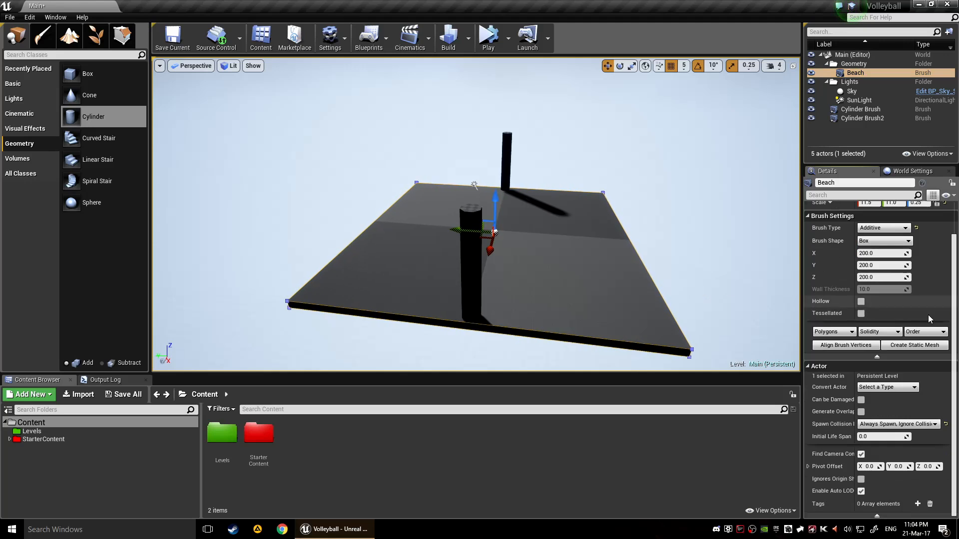
pyautogui.scroll(-1, 829, 344)
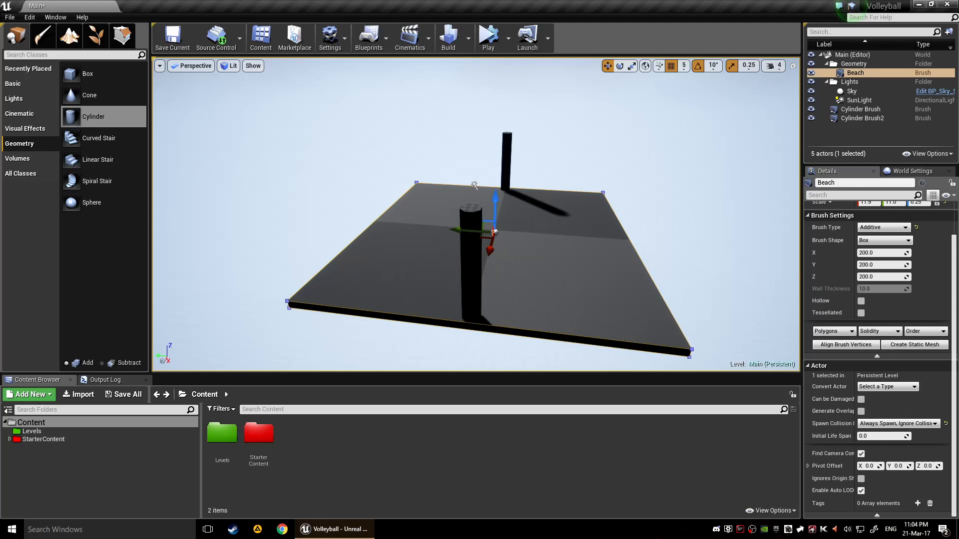
# Step: Inspect the first pole's top and side faces closely, checking how the texture lies on them
pyautogui.click(469, 259)
pyautogui.press('f')
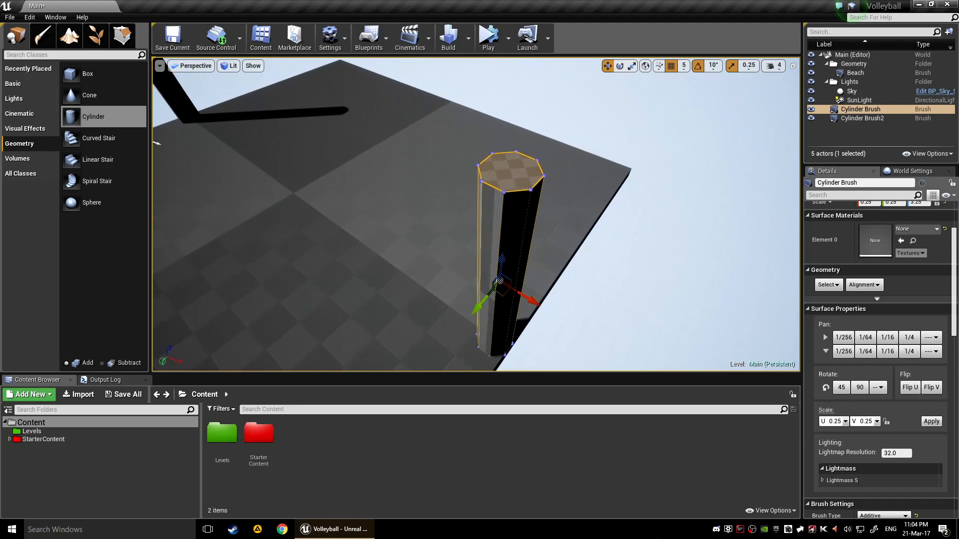
pyautogui.moveTo(476, 214); pyautogui.dragTo(494, 227, button='right')
pyautogui.press('e')
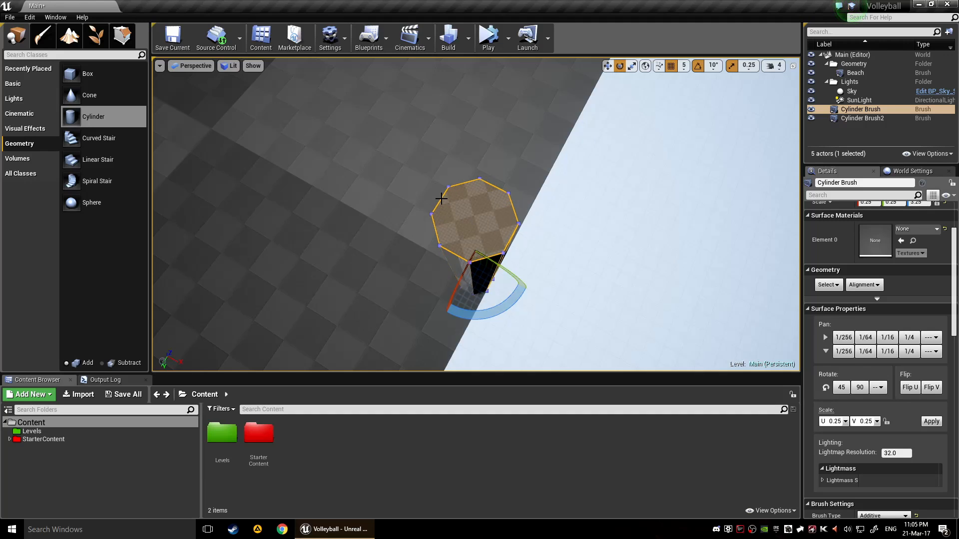
pyautogui.scroll(5, 460, 244)
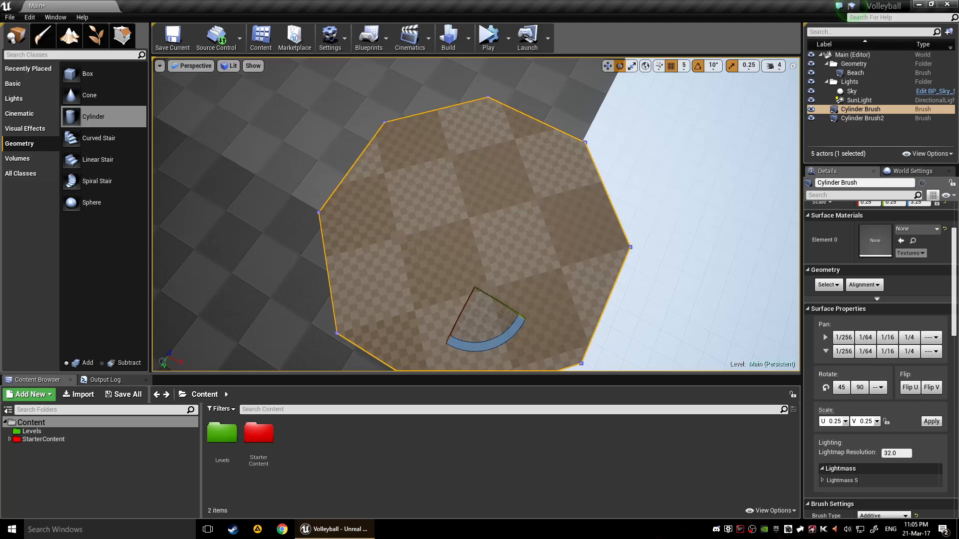
pyautogui.scroll(-6, 441, 265)
pyautogui.moveTo(441, 271); pyautogui.dragTo(481, 278, button='right')
pyautogui.press('w')
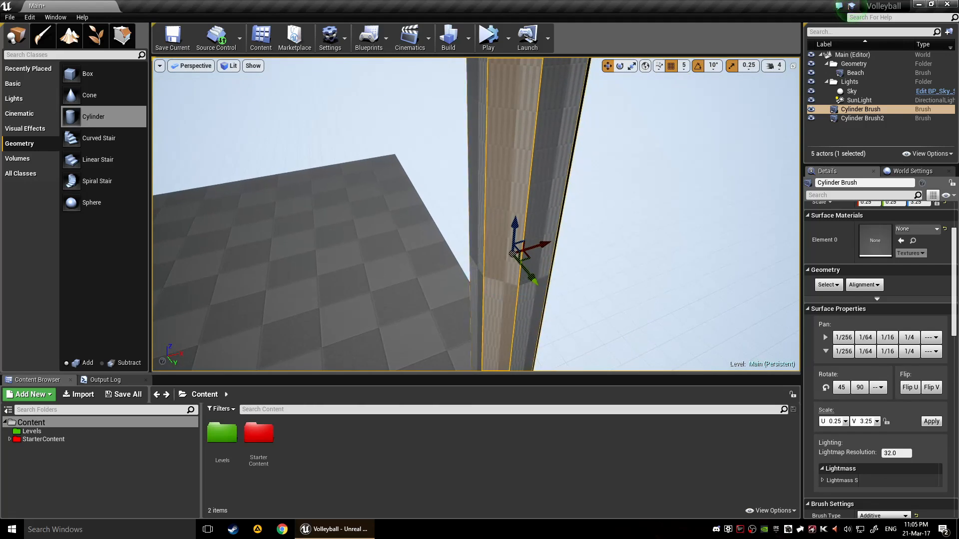
pyautogui.click(627, 202)
pyautogui.click(505, 206)
pyautogui.moveTo(612, 208)
pyautogui.mouseDown(button='right')
pyautogui.moveTo(606, 143)
pyautogui.moveTo(613, 210)
pyautogui.moveTo(589, 280)
pyautogui.moveTo(614, 265)
pyautogui.moveTo(617, 213)
pyautogui.moveTo(579, 210)
pyautogui.moveTo(551, 235)
pyautogui.moveTo(579, 222)
pyautogui.moveTo(517, 200)
pyautogui.mouseUp(button='right')
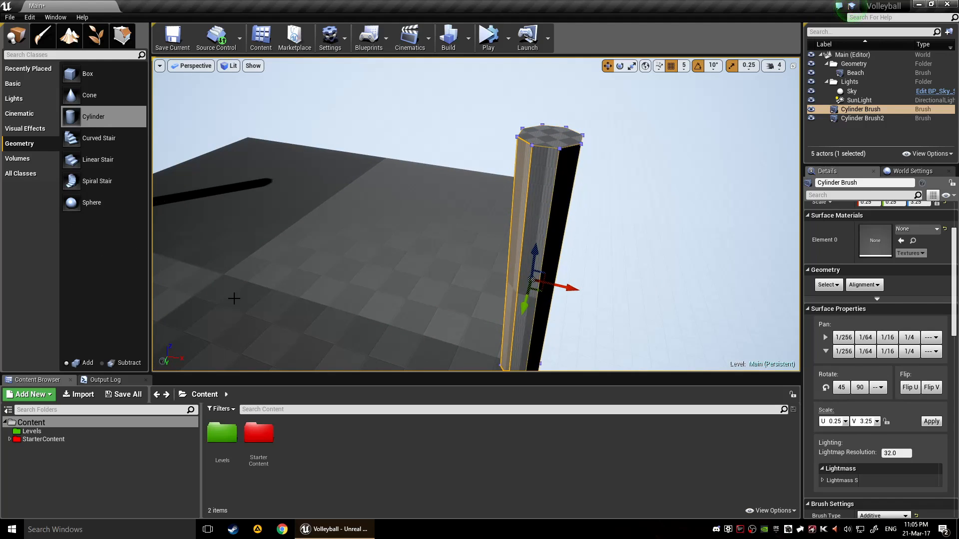
pyautogui.moveTo(234, 299)
pyautogui.mouseDown(button='right')
pyautogui.moveTo(247, 267)
pyautogui.moveTo(387, 276)
pyautogui.mouseUp(button='right')
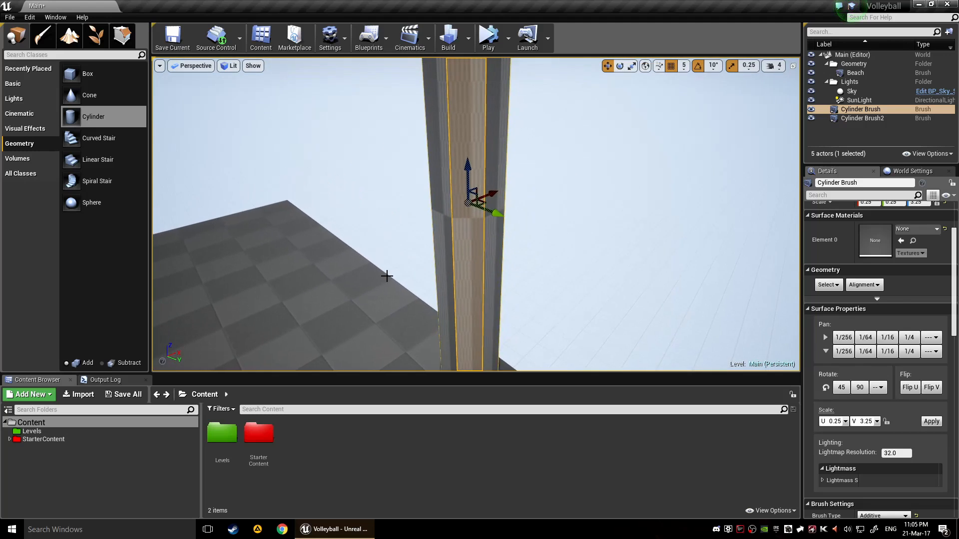
pyautogui.moveTo(494, 292)
pyautogui.mouseDown(button='right')
pyautogui.moveTo(492, 220)
pyautogui.moveTo(492, 325)
pyautogui.moveTo(482, 280)
pyautogui.moveTo(497, 289)
pyautogui.mouseUp(button='right')
pyautogui.moveTo(544, 254); pyautogui.dragTo(522, 250, button='right')
pyautogui.moveTo(573, 226); pyautogui.dragTo(550, 231, button='right')
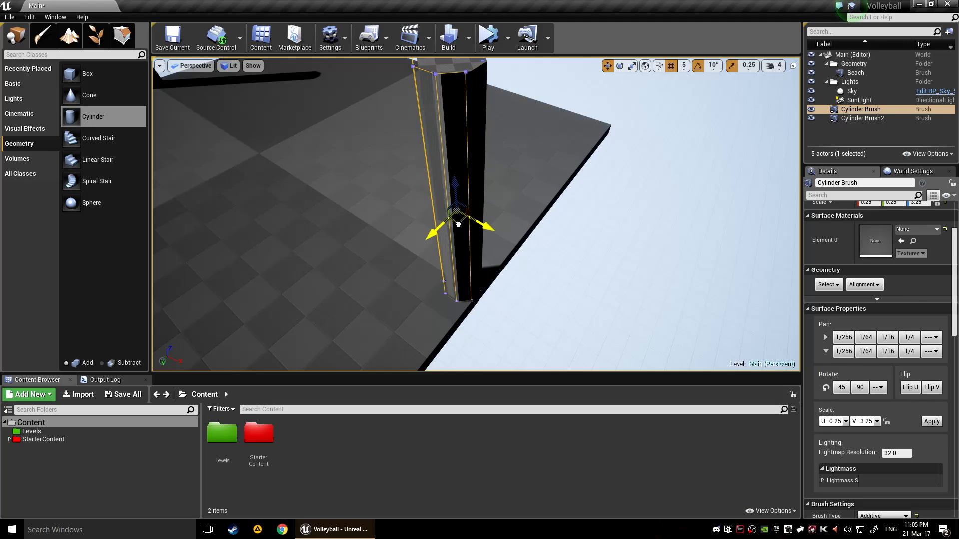
# Step: Undo the pole's accidental move and rotate the texture on its selected side face by 90 degrees
pyautogui.moveTo(458, 224); pyautogui.dragTo(404, 230)
pyautogui.hotkey('ctrl', 'z')
pyautogui.moveTo(491, 227); pyautogui.dragTo(569, 210, button='right')
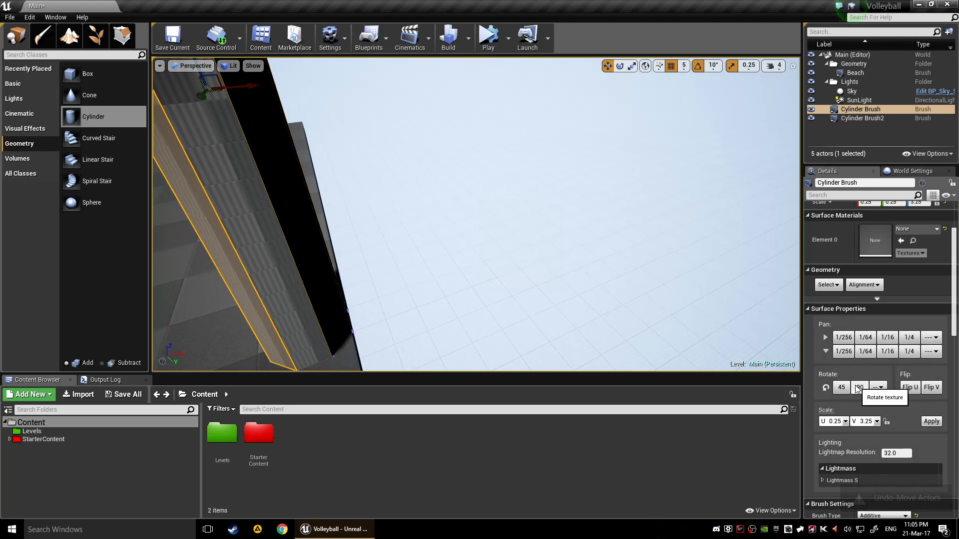
pyautogui.click(857, 387)
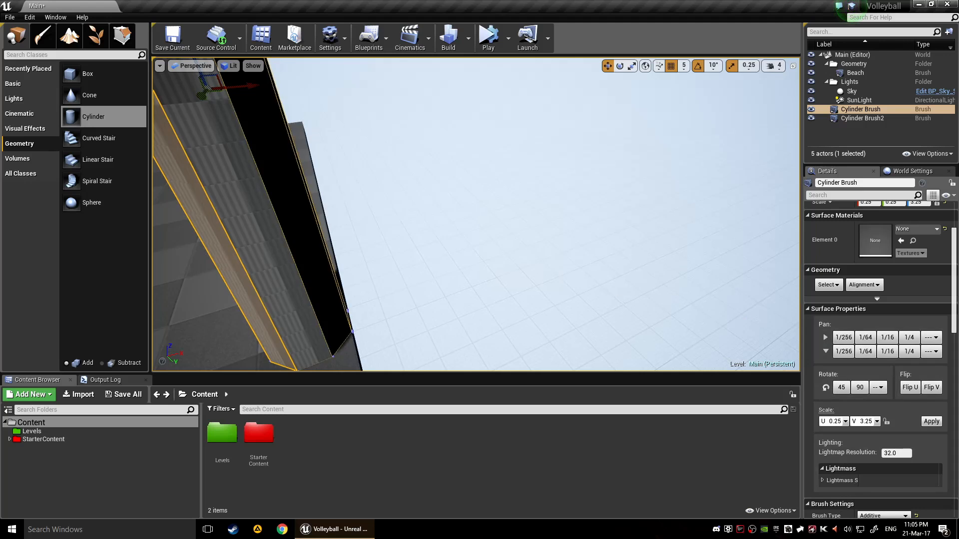
# Step: Place an additive box brush near the centre of the Beach slab, between the two poles
pyautogui.moveTo(475, 214); pyautogui.dragTo(364, 199, button='right')
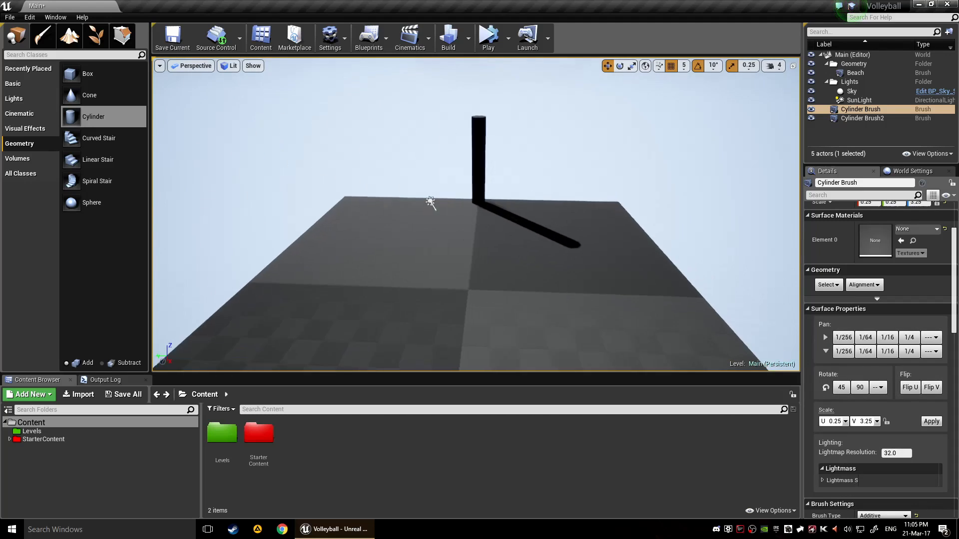
pyautogui.moveTo(430, 202); pyautogui.dragTo(557, 243, button='right')
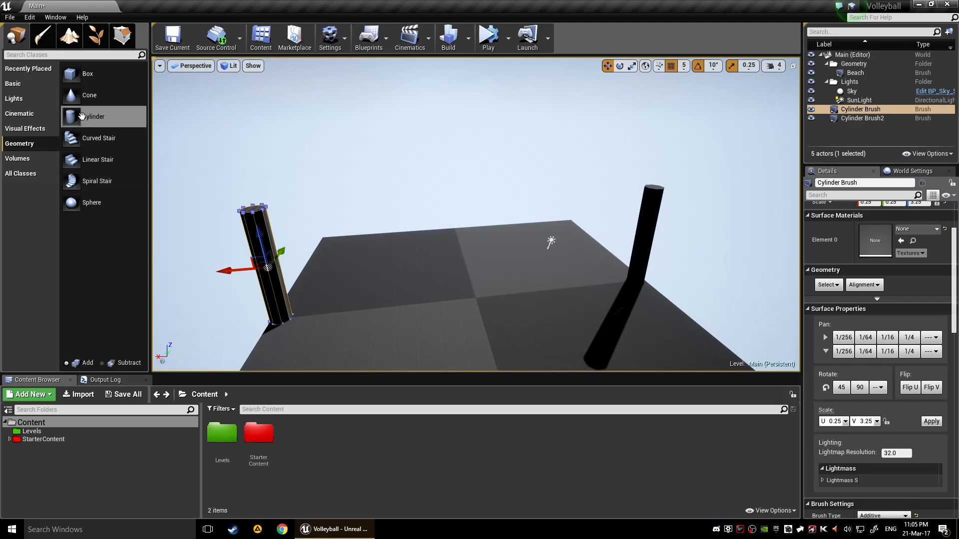
pyautogui.moveTo(80, 73); pyautogui.dragTo(415, 243)
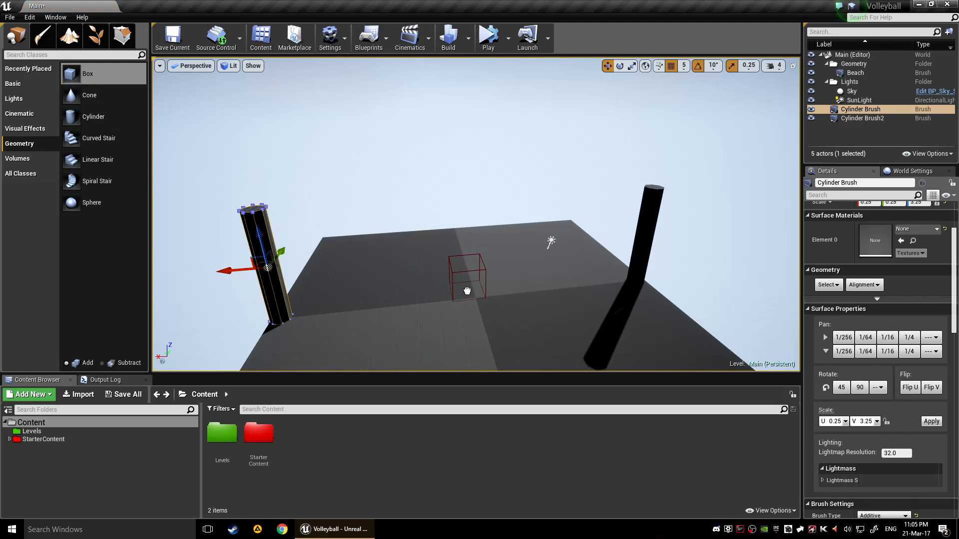
pyautogui.moveTo(467, 291); pyautogui.dragTo(466, 288)
pyautogui.moveTo(466, 288); pyautogui.dragTo(514, 293, button='right')
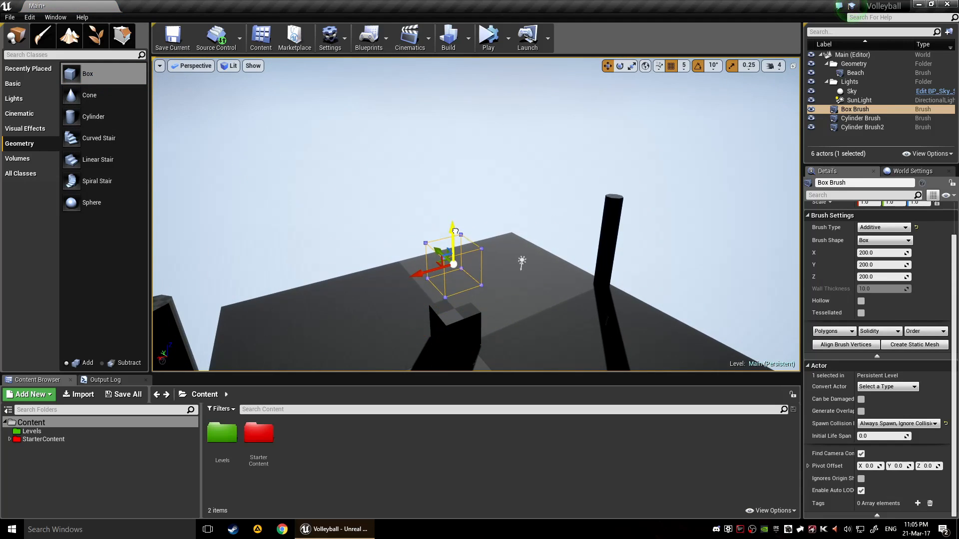
# Step: Raise the box brush to Z 595 cm, then reset its location and lift it to about Z 470 cm
pyautogui.moveTo(455, 230); pyautogui.dragTo(454, 212)
pyautogui.moveTo(577, 255); pyautogui.dragTo(544, 255, button='right')
pyautogui.scroll(2, 927, 245)
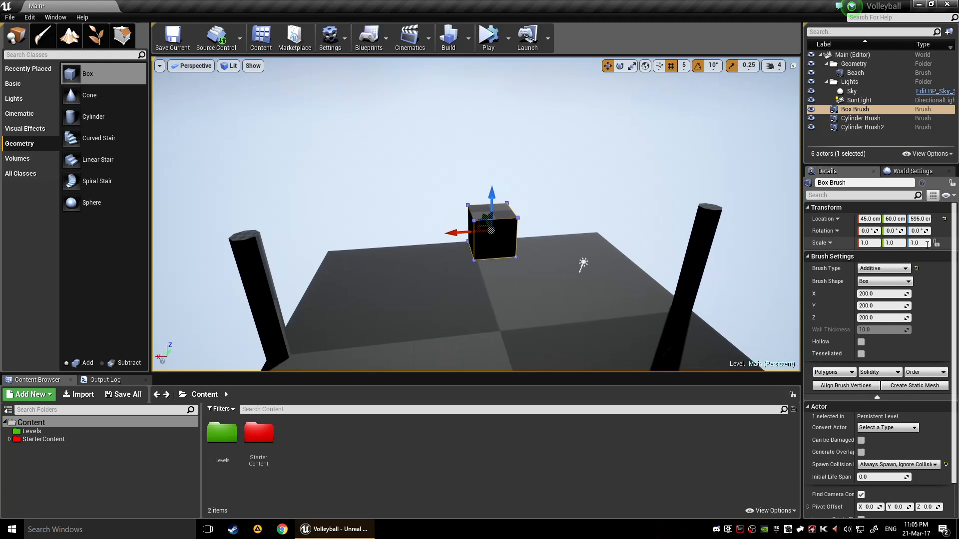
pyautogui.click(943, 219)
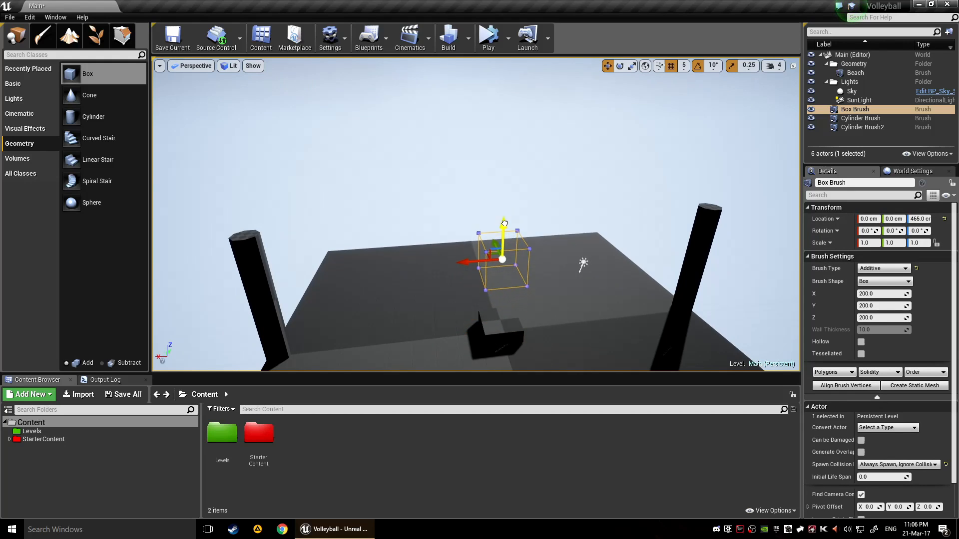
pyautogui.moveTo(504, 223); pyautogui.dragTo(504, 222)
# Step: Try shifting the box brush sideways along the X and Y axes, undoing a misplaced move
pyautogui.moveTo(503, 222)
pyautogui.mouseDown(button='right')
pyautogui.moveTo(599, 221)
pyautogui.moveTo(495, 229)
pyautogui.moveTo(518, 257)
pyautogui.moveTo(529, 330)
pyautogui.mouseUp(button='right')
pyautogui.moveTo(445, 251); pyautogui.dragTo(329, 244)
pyautogui.moveTo(592, 305)
pyautogui.mouseDown(button='right')
pyautogui.moveTo(525, 302)
pyautogui.moveTo(591, 304)
pyautogui.mouseUp(button='right')
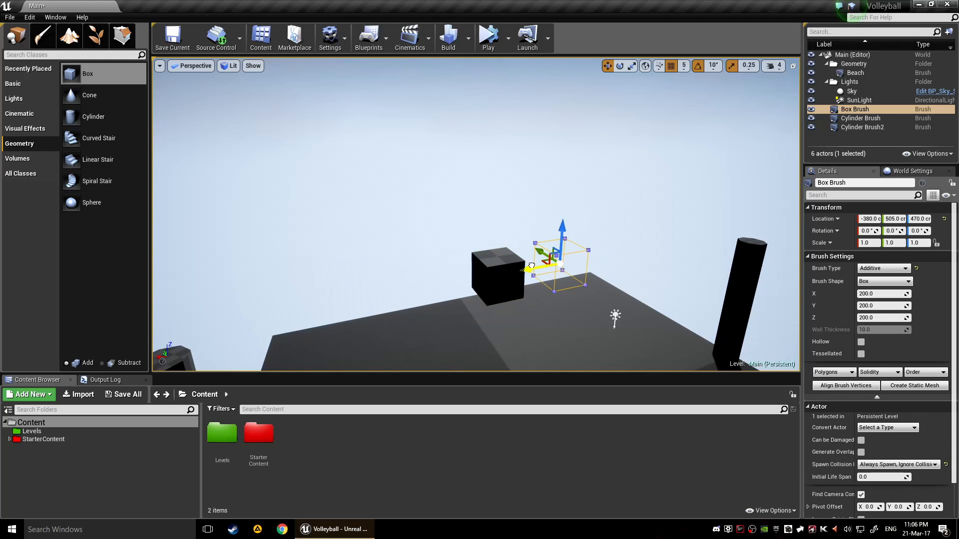
pyautogui.moveTo(531, 266); pyautogui.dragTo(529, 266)
pyautogui.moveTo(460, 314)
pyautogui.mouseDown(button='right')
pyautogui.moveTo(529, 315)
pyautogui.moveTo(494, 315)
pyautogui.moveTo(440, 344)
pyautogui.moveTo(494, 350)
pyautogui.mouseUp(button='right')
pyautogui.hotkey('ctrl', 'z')
pyautogui.moveTo(462, 252); pyautogui.dragTo(546, 250)
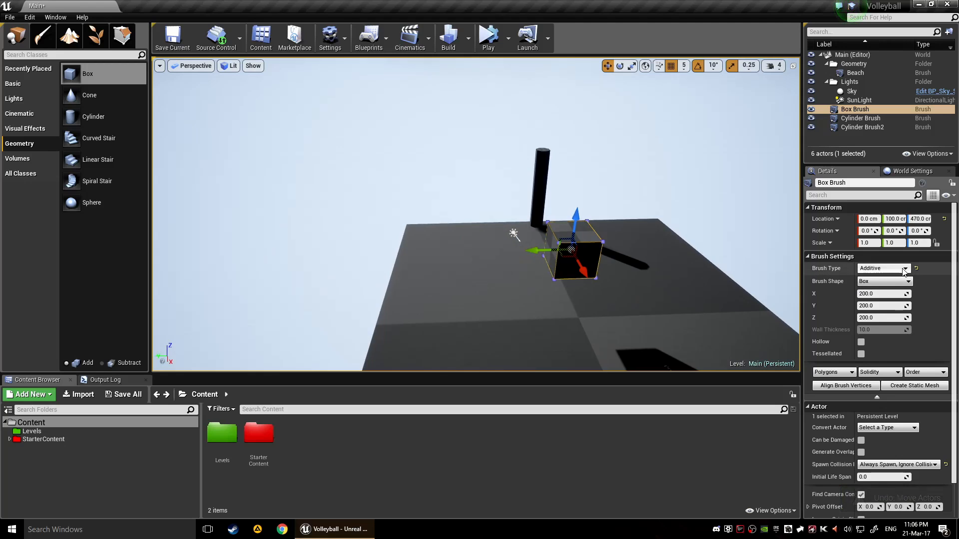
# Step: Reset the box brush's location to 0, 0, 0 and raise it to Z 490 cm
pyautogui.click(944, 218)
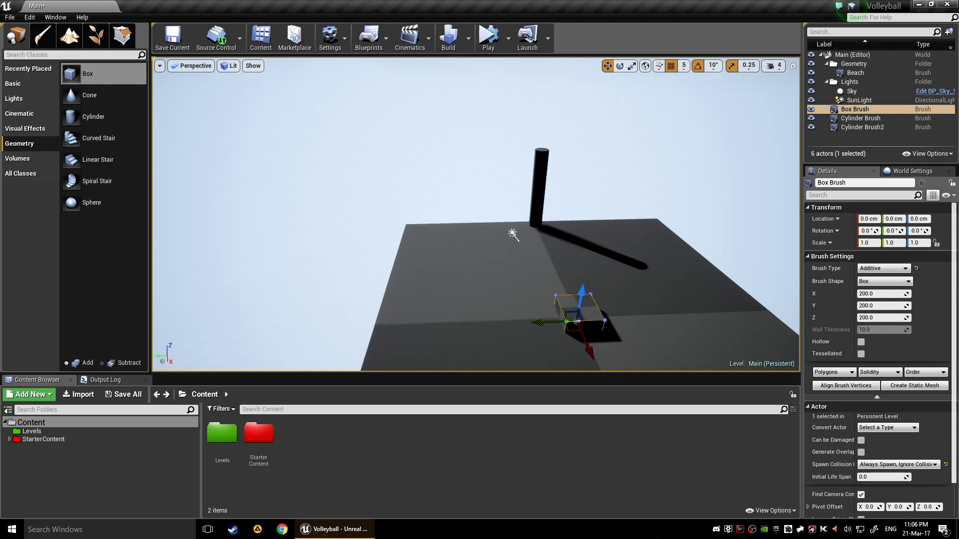
pyautogui.moveTo(550, 300); pyautogui.dragTo(580, 300, button='right')
pyautogui.moveTo(535, 292); pyautogui.dragTo(528, 208)
# Step: Scale the box brush along Y to 0.25 so it becomes a thin panel
pyautogui.moveTo(647, 252); pyautogui.dragTo(459, 255, button='right')
pyautogui.press('d')
pyautogui.press('e')
pyautogui.press('r')
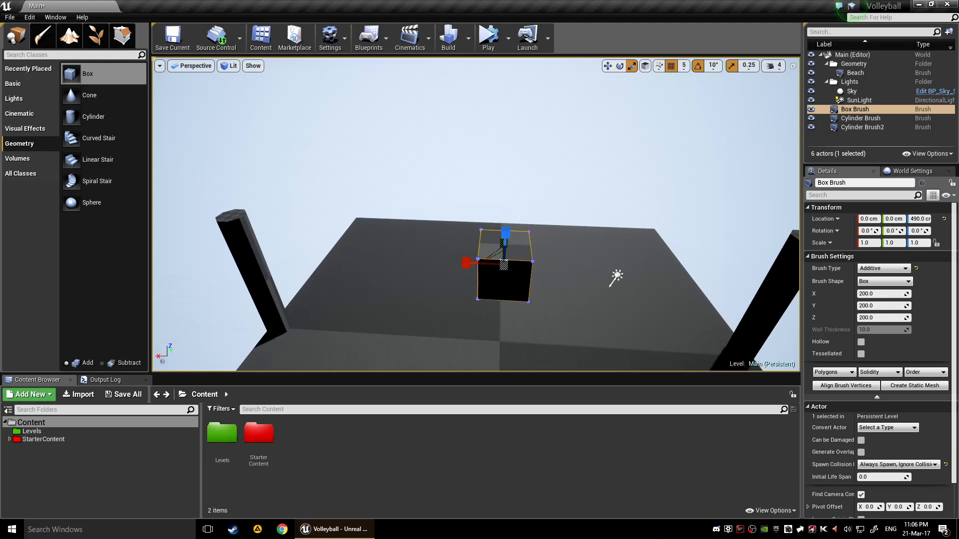
pyautogui.press('d')
pyautogui.moveTo(593, 263); pyautogui.dragTo(458, 263, button='right')
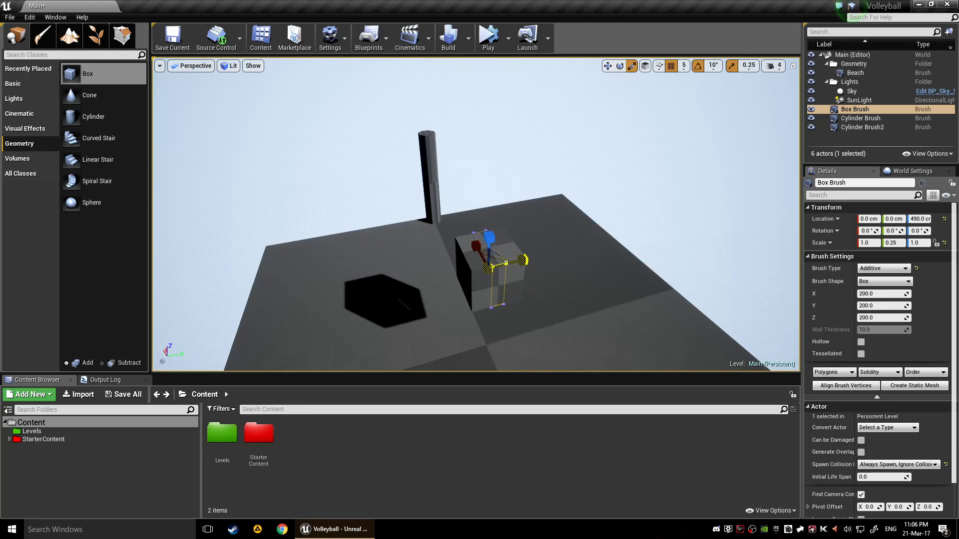
# Step: Stretch the thin box brush along X to a scale of 10.75 so it spans both cylinder poles
pyautogui.press('a')
pyautogui.moveTo(430, 336); pyautogui.dragTo(584, 328, button='right')
pyautogui.press('w')
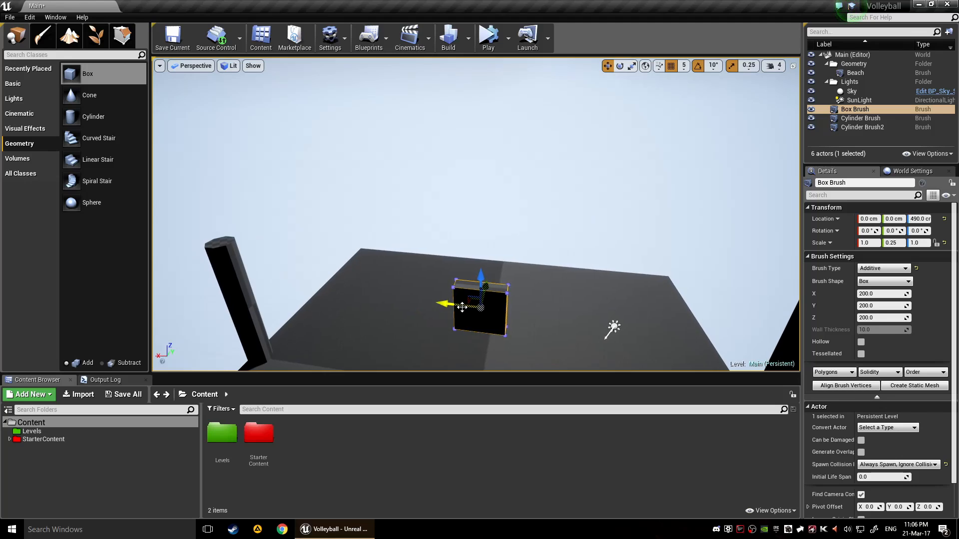
pyautogui.moveTo(442, 303); pyautogui.dragTo(380, 307)
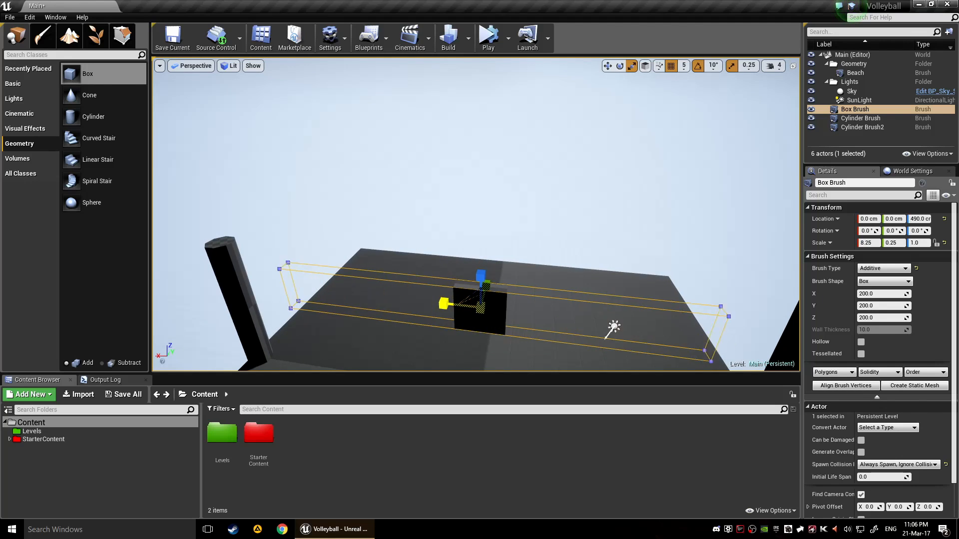
pyautogui.moveTo(443, 303); pyautogui.dragTo(499, 347)
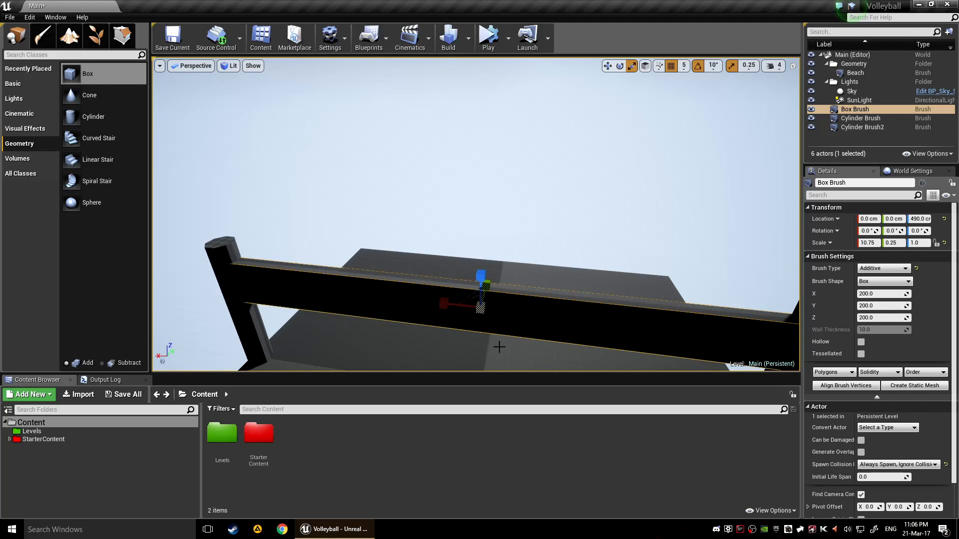
# Step: Examine from several sides how the stretched net meets both poles above the Beach slab
pyautogui.press('s')
pyautogui.moveTo(558, 293)
pyautogui.mouseDown(button='right')
pyautogui.moveTo(519, 293)
pyautogui.moveTo(390, 345)
pyautogui.moveTo(339, 325)
pyautogui.moveTo(249, 319)
pyautogui.mouseUp(button='right')
pyautogui.press('d')
pyautogui.click(549, 140)
pyautogui.moveTo(549, 140); pyautogui.dragTo(549, 190, button='right')
pyautogui.moveTo(652, 171); pyautogui.dragTo(589, 171, button='right')
pyautogui.press('d')
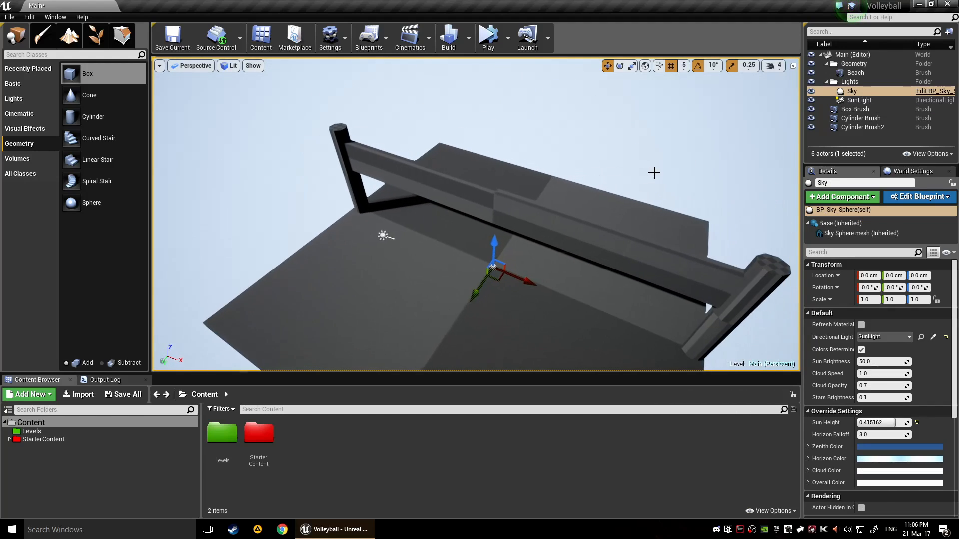
pyautogui.press('d')
pyautogui.moveTo(652, 192); pyautogui.dragTo(445, 227, button='right')
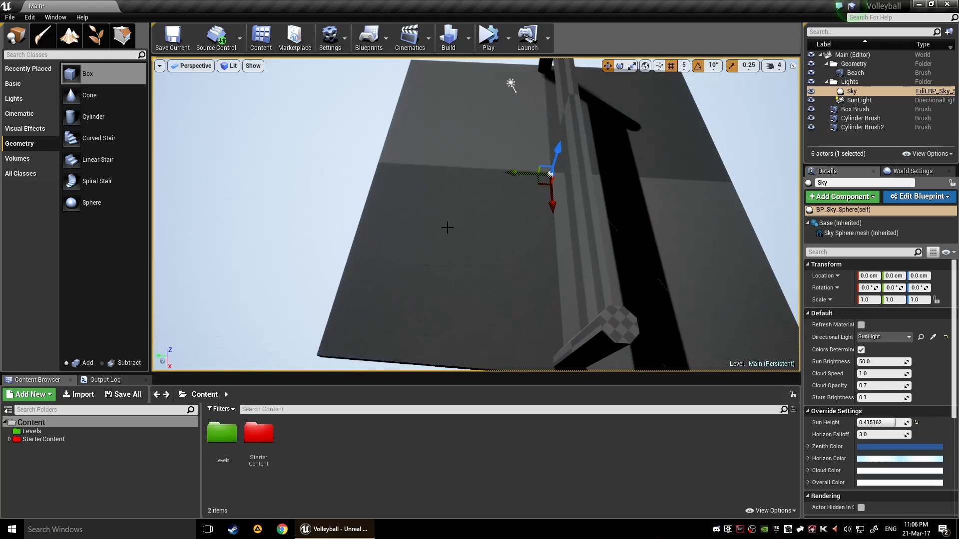
# Step: Select the Beach slab and lengthen it along Y to a scale of 33.25
pyautogui.click(473, 204)
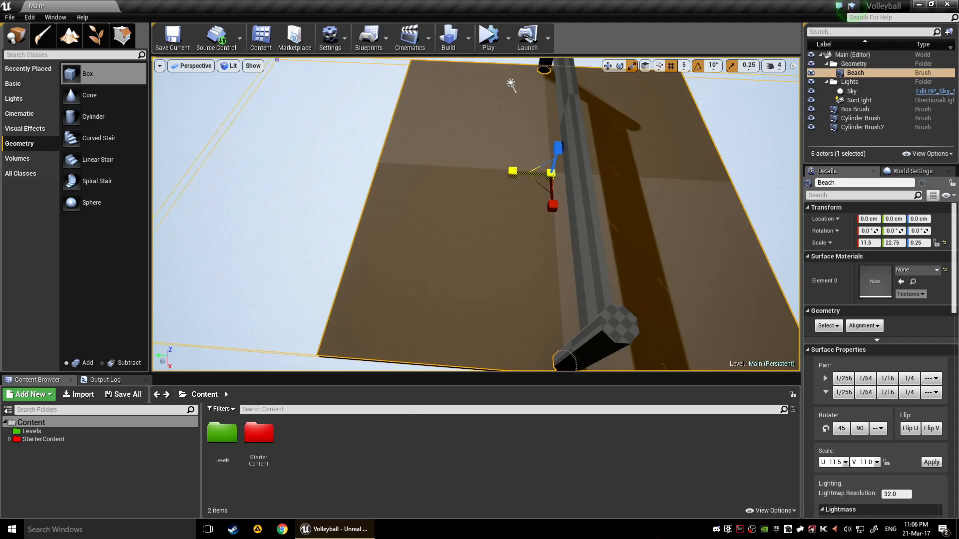
pyautogui.moveTo(513, 171); pyautogui.dragTo(495, 175)
pyautogui.moveTo(494, 175); pyautogui.dragTo(520, 136, button='right')
pyautogui.press('d')
pyautogui.moveTo(615, 169); pyautogui.dragTo(606, 93, button='right')
pyautogui.press('e')
pyautogui.press('q')
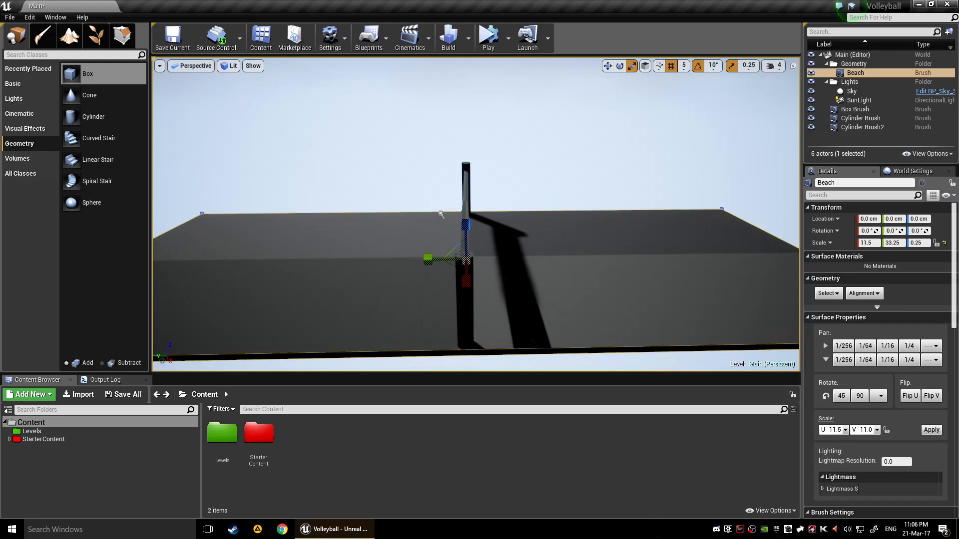
# Step: Widen the Beach slab along X to a scale of about 29.75
pyautogui.moveTo(625, 246); pyautogui.dragTo(546, 296, button='right')
pyautogui.press('w')
pyautogui.press('d')
pyautogui.press('e')
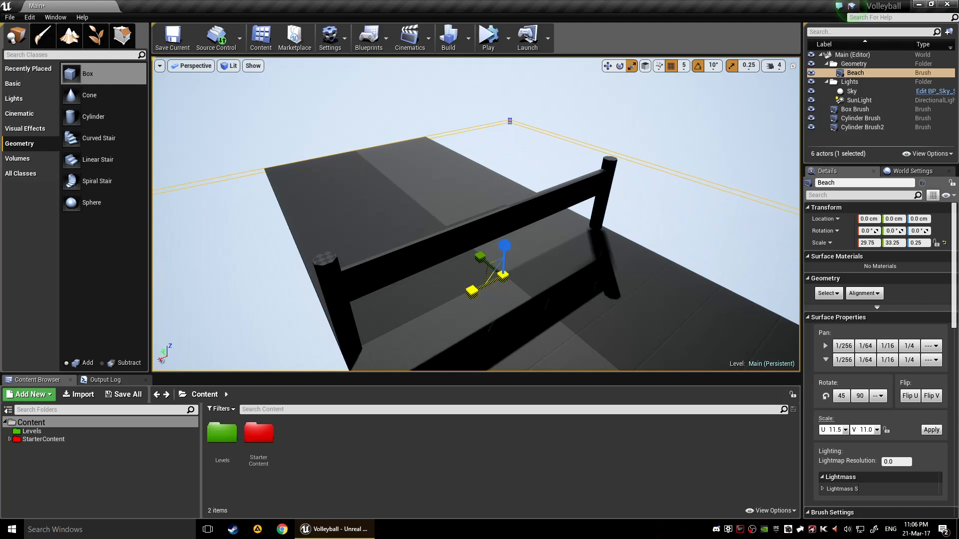
# Step: Narrow the Beach brush to an X scale of 28.75 and move it along X to about -1380 cm
pyautogui.moveTo(627, 334); pyautogui.dragTo(540, 321, button='right')
pyautogui.press('w')
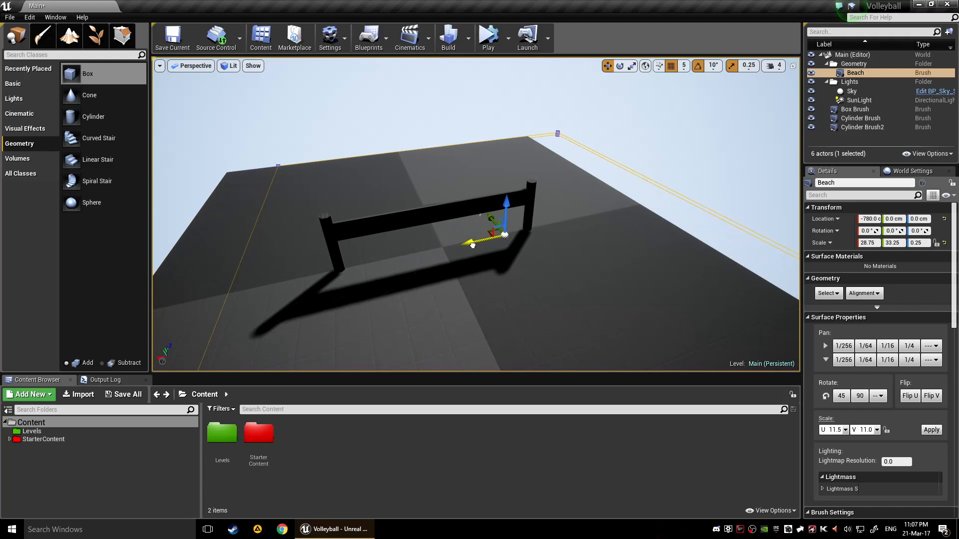
pyautogui.moveTo(517, 234); pyautogui.dragTo(517, 234)
pyautogui.moveTo(517, 234)
pyautogui.mouseDown(button='right')
pyautogui.moveTo(575, 222)
pyautogui.moveTo(564, 235)
pyautogui.moveTo(554, 231)
pyautogui.moveTo(669, 183)
pyautogui.mouseUp(button='right')
pyautogui.moveTo(633, 262); pyautogui.dragTo(621, 260, button='right')
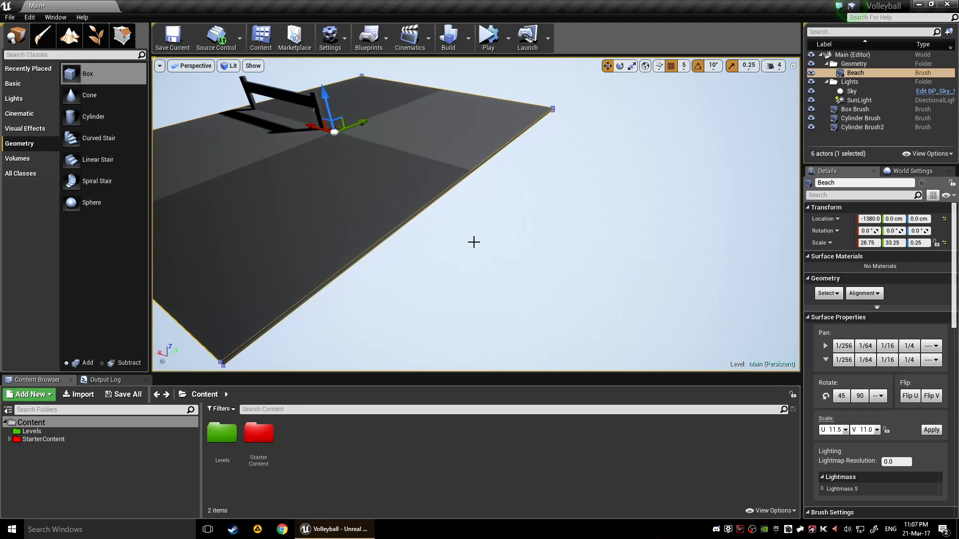
pyautogui.click(121, 37)
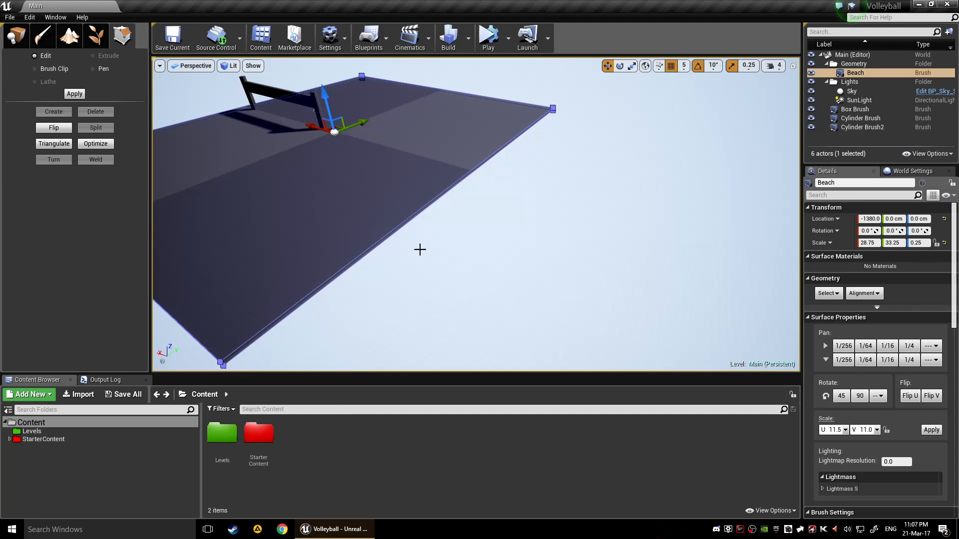
pyautogui.moveTo(420, 249); pyautogui.dragTo(641, 252, button='right')
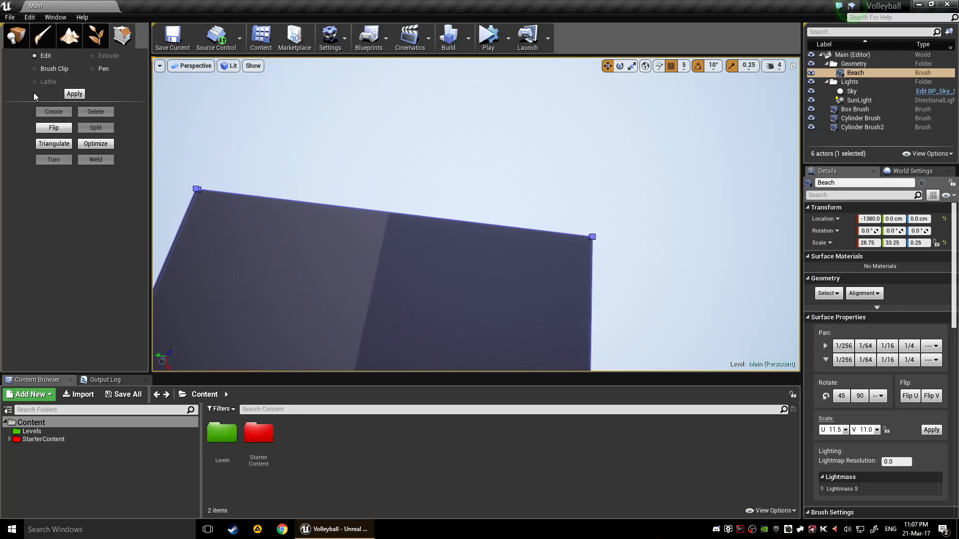
pyautogui.click(102, 69)
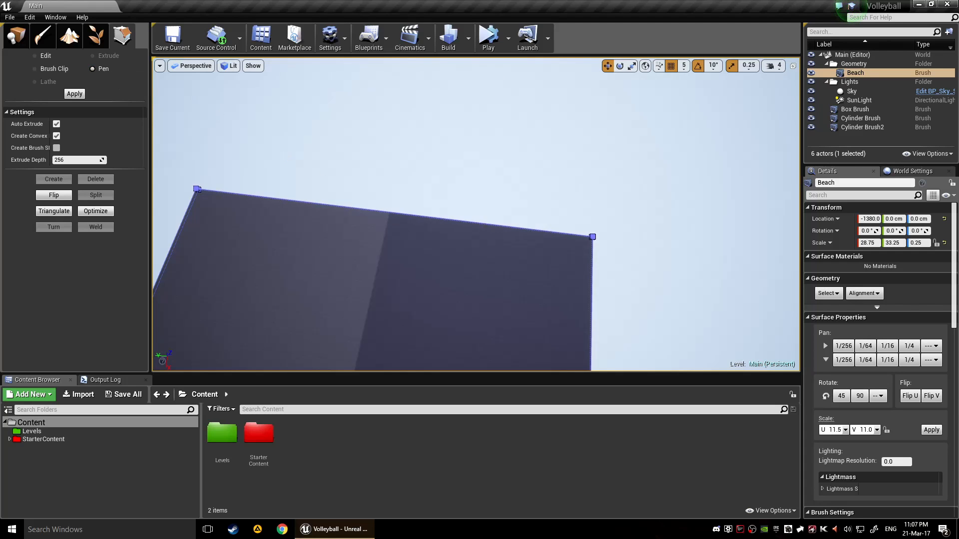
pyautogui.moveTo(350, 210); pyautogui.dragTo(385, 187, button='right')
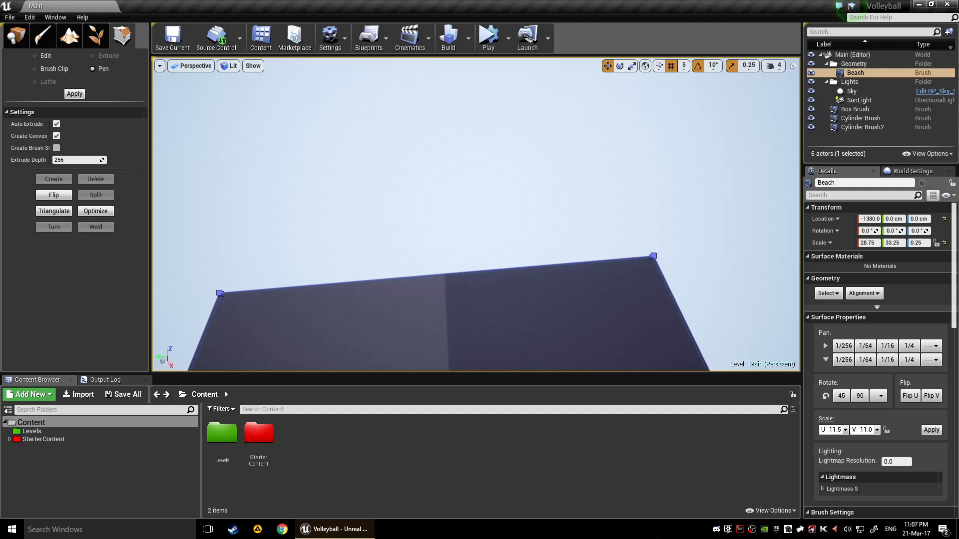
pyautogui.moveTo(319, 177)
pyautogui.mouseDown(button='right')
pyautogui.moveTo(320, 160)
pyautogui.moveTo(311, 174)
pyautogui.mouseUp(button='right')
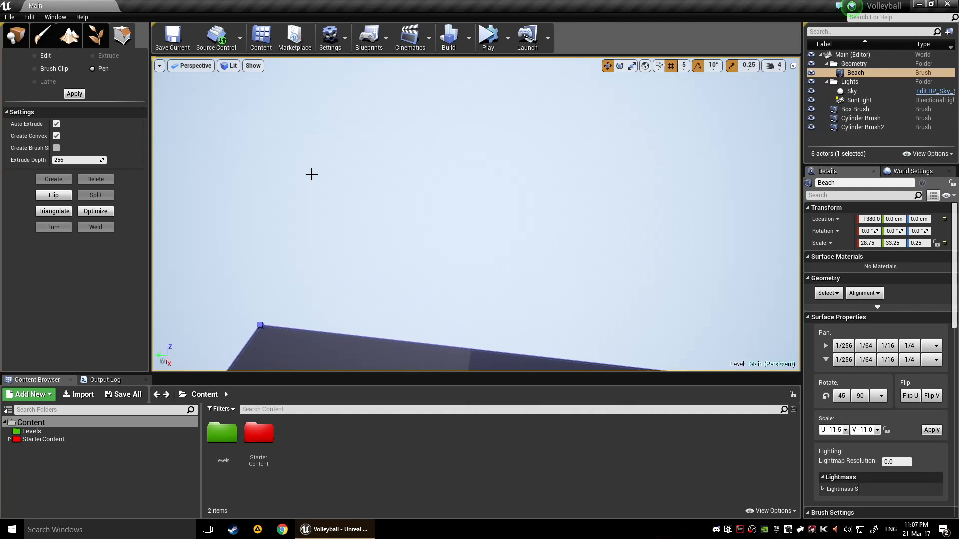
pyautogui.click(69, 35)
pyautogui.click(123, 36)
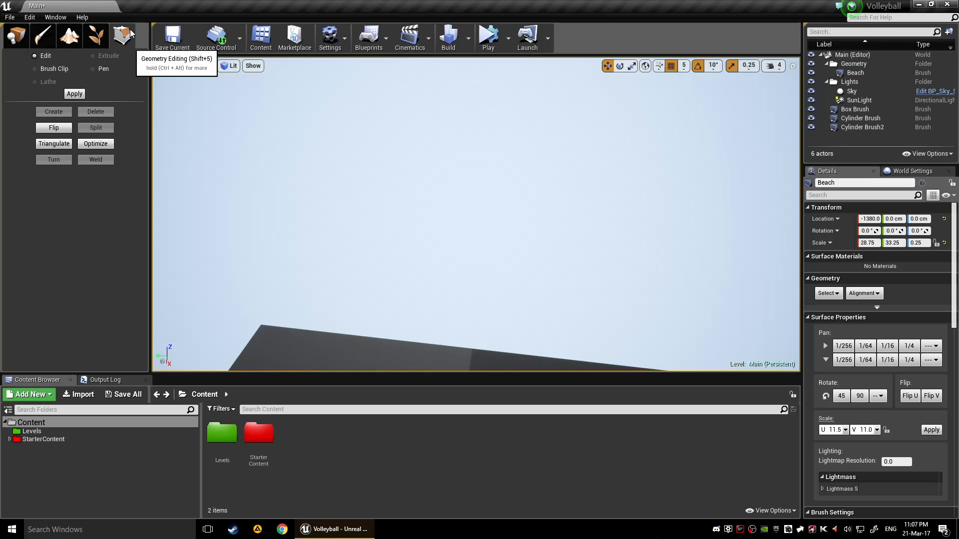
# Step: Add an additive box brush to the level and reset its location to the origin
pyautogui.click(16, 36)
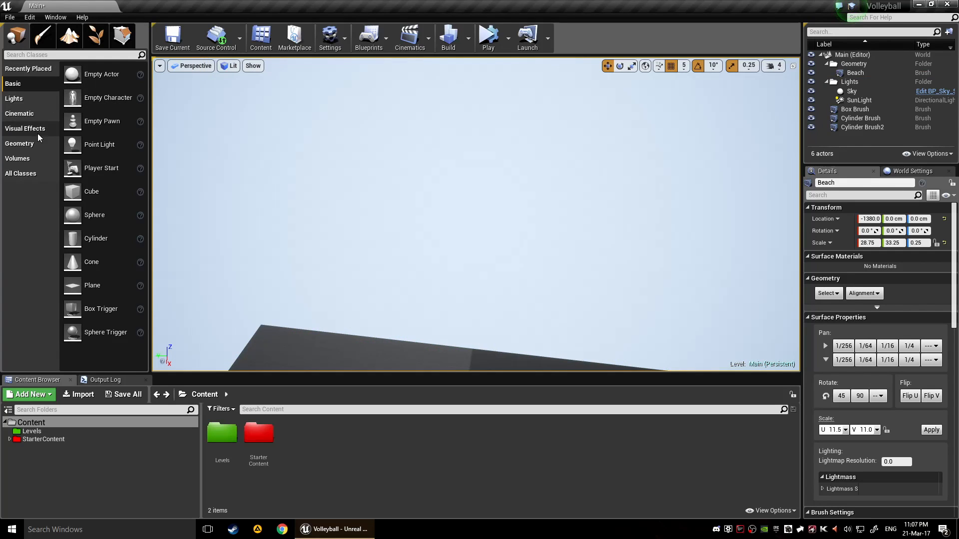
pyautogui.click(29, 144)
pyautogui.moveTo(118, 80)
pyautogui.mouseDown()
pyautogui.moveTo(539, 269)
pyautogui.moveTo(412, 272)
pyautogui.mouseUp()
pyautogui.moveTo(412, 272)
pyautogui.mouseDown(button='right')
pyautogui.moveTo(479, 313)
pyautogui.moveTo(479, 349)
pyautogui.moveTo(449, 349)
pyautogui.mouseUp(button='right')
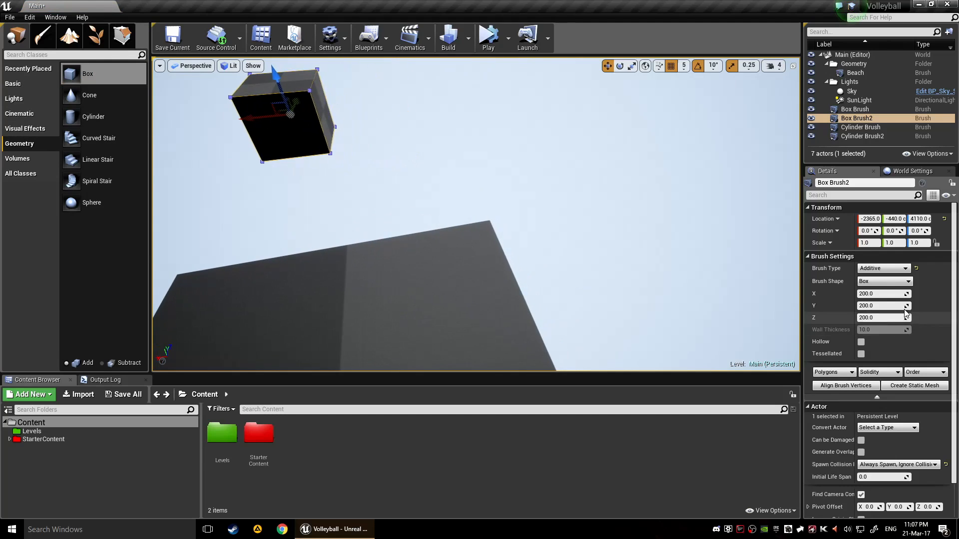
pyautogui.click(942, 220)
pyautogui.press('f')
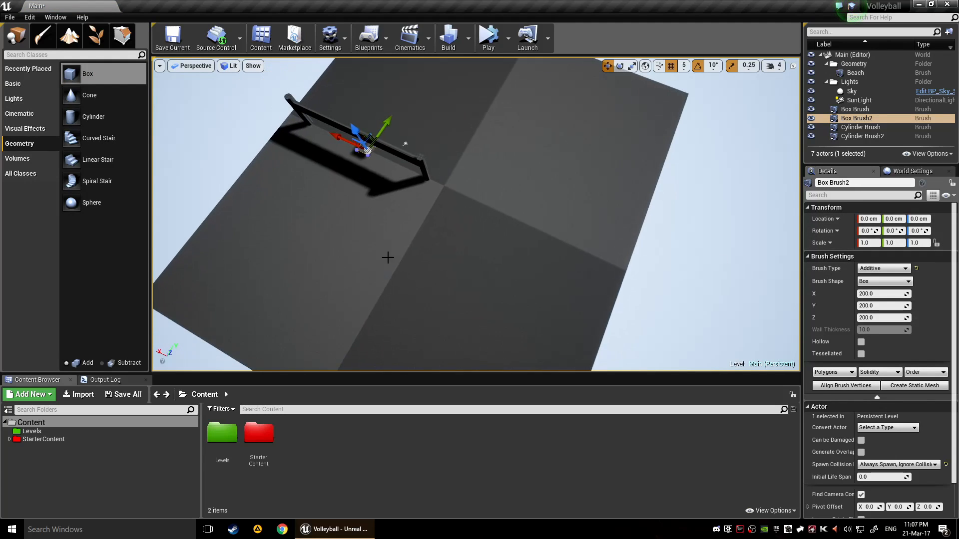
# Step: Move the new box brush along X to about -4890 cm, beyond the beach edge, and reduce its Z scale to 0.5
pyautogui.scroll(-10, 495, 292)
pyautogui.moveTo(410, 285)
pyautogui.mouseDown(button='right')
pyautogui.moveTo(459, 250)
pyautogui.moveTo(459, 274)
pyautogui.mouseUp(button='right')
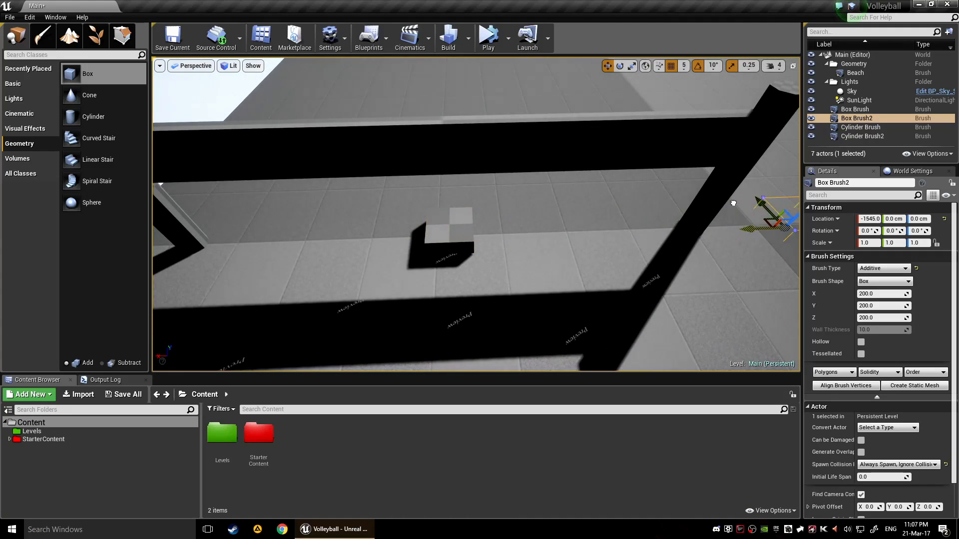
pyautogui.moveTo(733, 203); pyautogui.dragTo(743, 203)
pyautogui.moveTo(743, 203)
pyautogui.mouseDown(button='right')
pyautogui.moveTo(529, 175)
pyautogui.moveTo(529, 140)
pyautogui.moveTo(664, 140)
pyautogui.moveTo(723, 190)
pyautogui.moveTo(697, 220)
pyautogui.mouseUp(button='right')
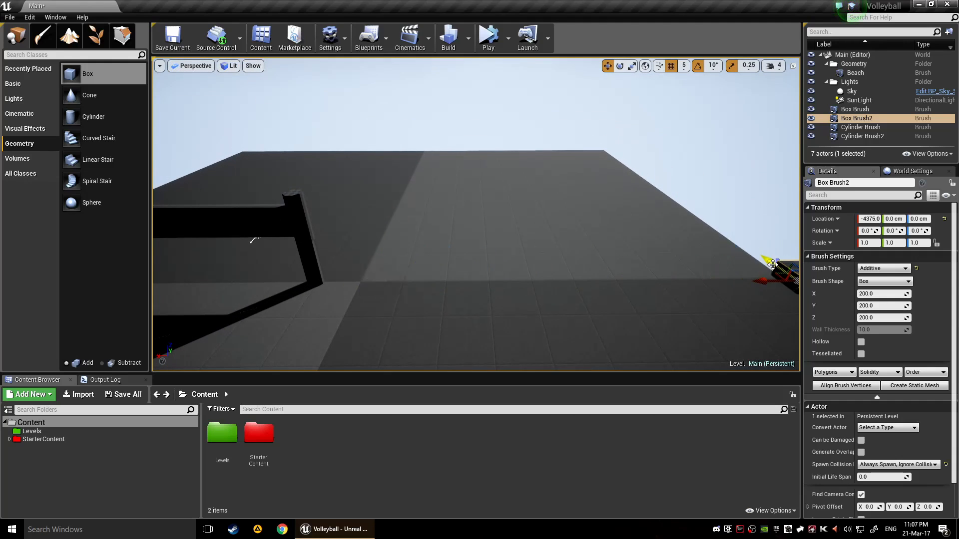
pyautogui.moveTo(649, 184); pyautogui.dragTo(574, 260, button='right')
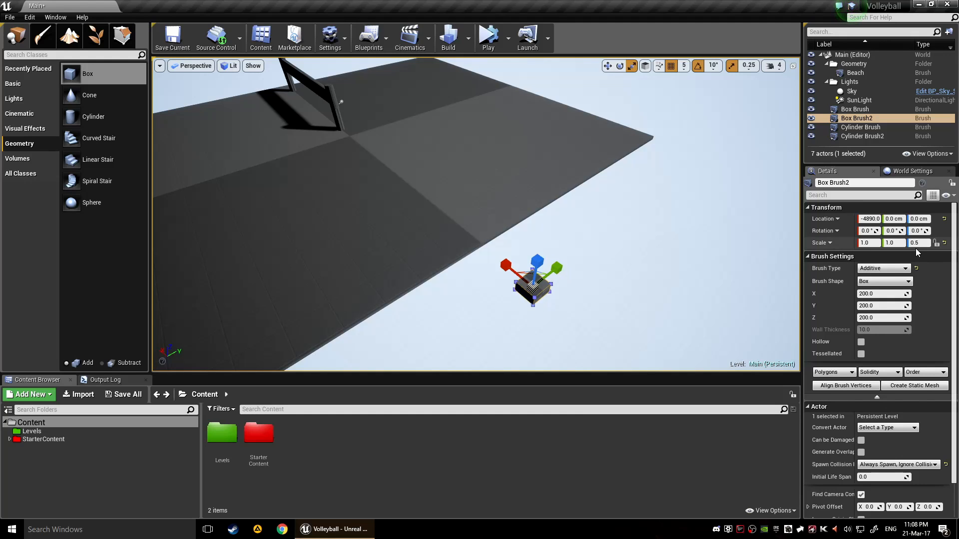
# Step: Flatten the box brush to a Z scale of 0 and enlarge its X and Y scale evenly to 6.75
pyautogui.click(683, 303)
pyautogui.moveTo(683, 302)
pyautogui.mouseDown(button='right')
pyautogui.moveTo(458, 214)
pyautogui.moveTo(512, 229)
pyautogui.moveTo(429, 236)
pyautogui.mouseUp(button='right')
pyautogui.click(462, 219)
pyautogui.press('e')
pyautogui.press('r')
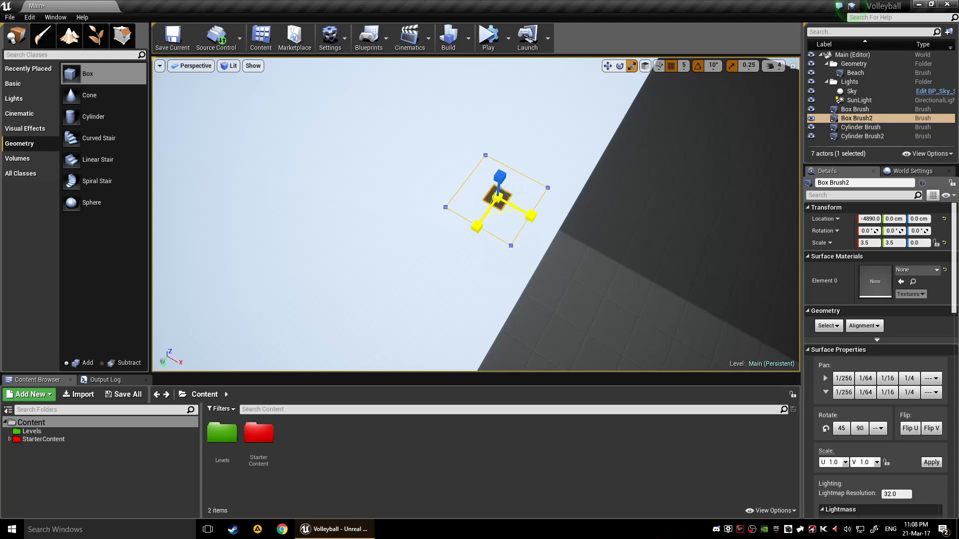
# Step: Move the flat box brush along X to about -10090 cm and enlarge its X and Y scale to 78.25
pyautogui.press('w')
pyautogui.moveTo(524, 216)
pyautogui.mouseDown()
pyautogui.moveTo(209, 103)
pyautogui.moveTo(321, 188)
pyautogui.moveTo(340, 163)
pyautogui.mouseUp()
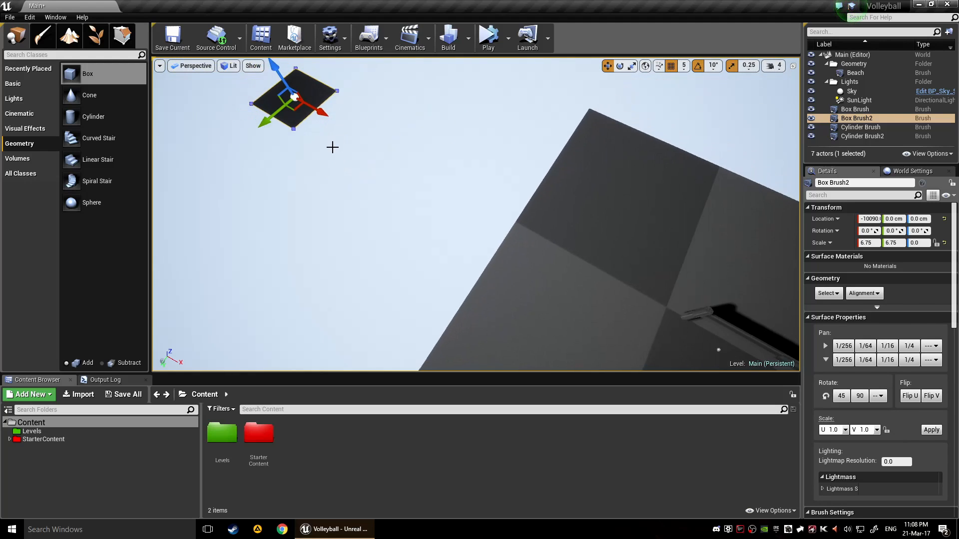
pyautogui.press('f')
pyautogui.press('e')
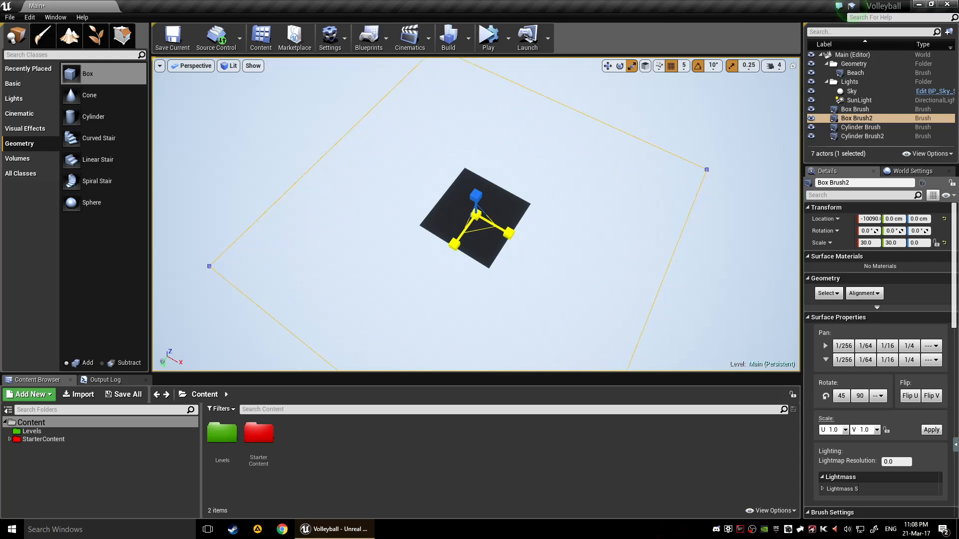
pyautogui.moveTo(477, 225)
pyautogui.mouseDown()
pyautogui.moveTo(574, 214)
pyautogui.moveTo(739, 255)
pyautogui.mouseUp()
pyautogui.scroll(-4, 599, 229)
pyautogui.moveTo(619, 240)
pyautogui.mouseDown(button='right')
pyautogui.moveTo(618, 200)
pyautogui.moveTo(574, 199)
pyautogui.moveTo(590, 210)
pyautogui.mouseUp(button='right')
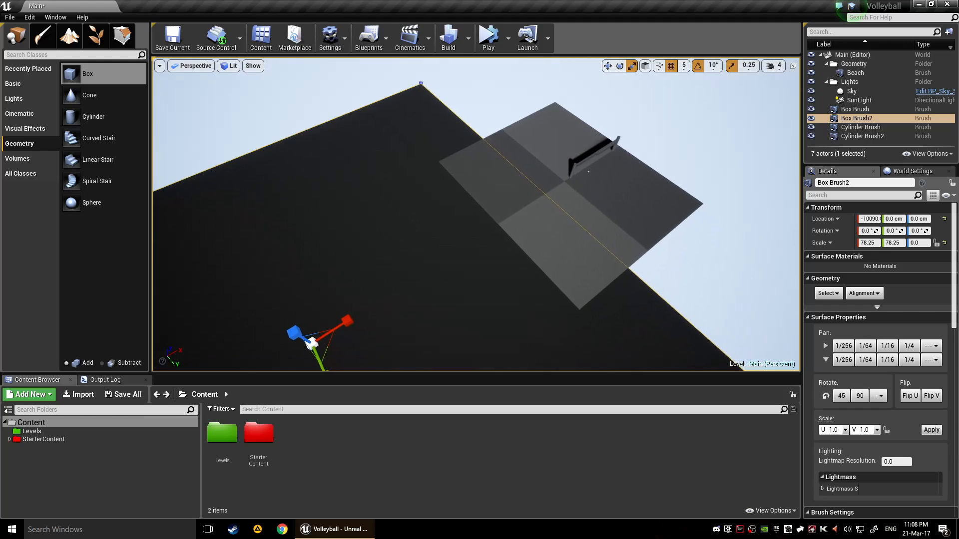
# Step: Examine the beach corners and edges where they overlap the large flat plane
pyautogui.press('f')
pyautogui.click(573, 178)
pyautogui.press('f')
pyautogui.moveTo(573, 178)
pyautogui.mouseDown(button='right')
pyautogui.moveTo(524, 165)
pyautogui.moveTo(525, 200)
pyautogui.moveTo(404, 200)
pyautogui.moveTo(474, 210)
pyautogui.moveTo(520, 189)
pyautogui.moveTo(659, 170)
pyautogui.moveTo(475, 199)
pyautogui.moveTo(398, 224)
pyautogui.mouseUp(button='right')
pyautogui.moveTo(502, 194); pyautogui.dragTo(279, 240, button='right')
pyautogui.moveTo(467, 279); pyautogui.dragTo(471, 274, button='right')
pyautogui.click(466, 287)
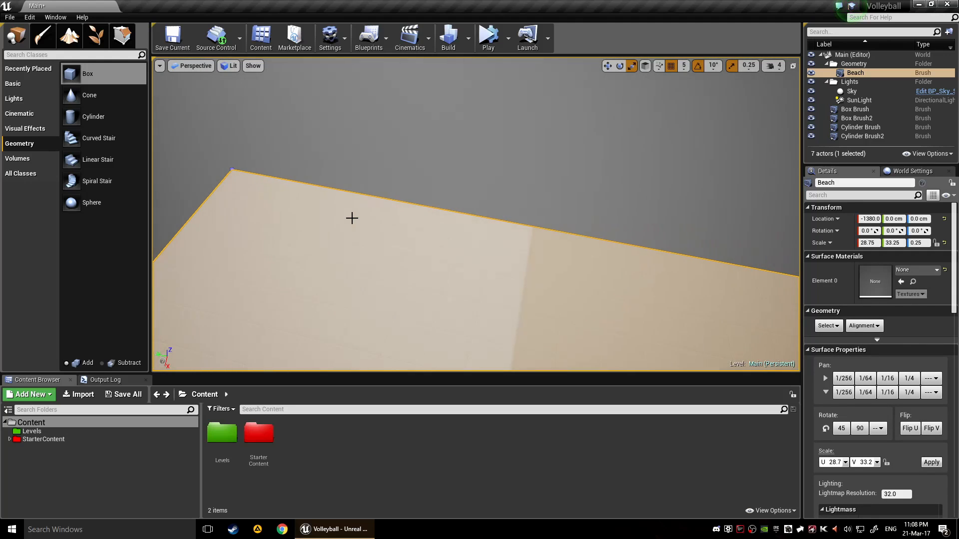
pyautogui.moveTo(336, 185)
pyautogui.mouseDown(button='right')
pyautogui.moveTo(280, 165)
pyautogui.moveTo(174, 190)
pyautogui.moveTo(275, 225)
pyautogui.moveTo(267, 215)
pyautogui.mouseUp(button='right')
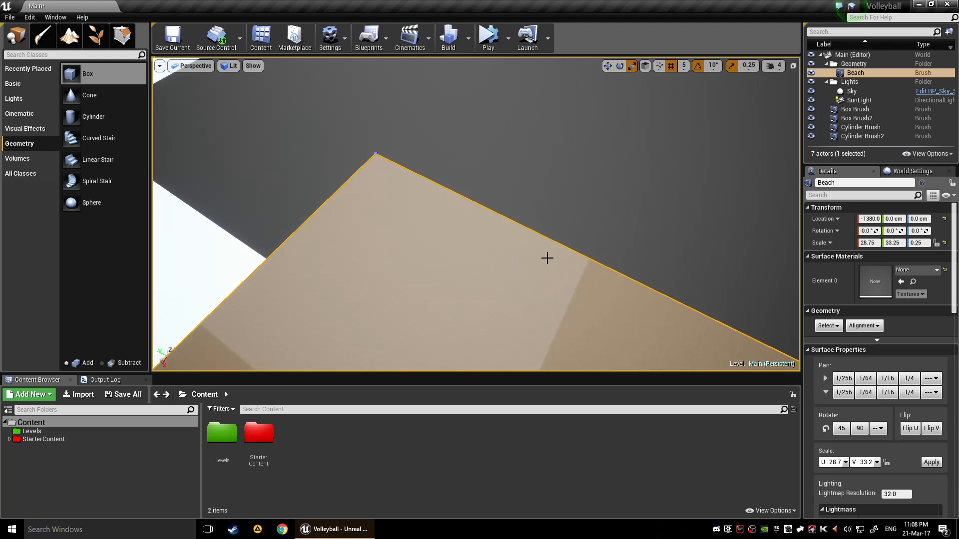
pyautogui.moveTo(547, 258); pyautogui.dragTo(344, 257, button='right')
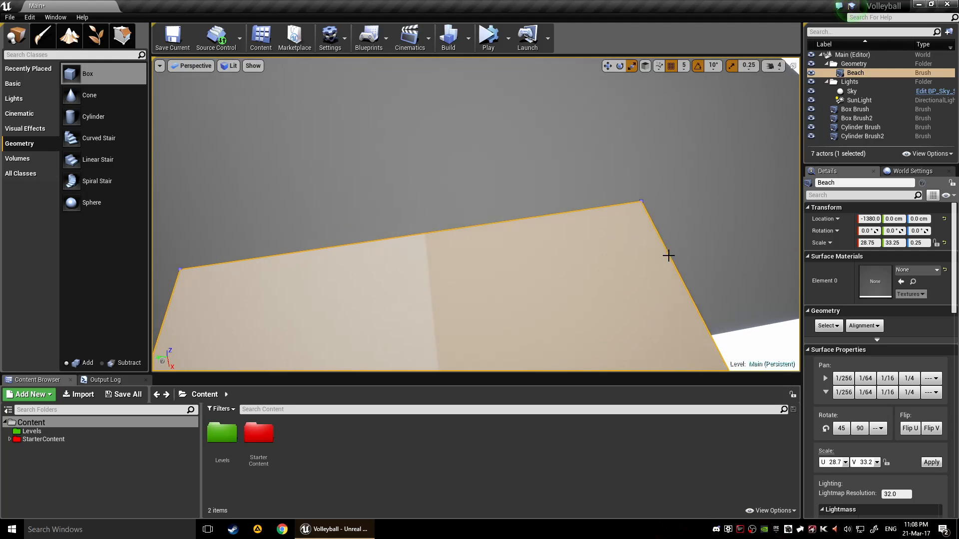
pyautogui.moveTo(668, 255); pyautogui.dragTo(589, 161, button='right')
# Step: Apply the M_Water_Ocean material to the surface of the large flat plane
pyautogui.click(604, 207)
pyautogui.moveTo(633, 239); pyautogui.dragTo(579, 214, button='right')
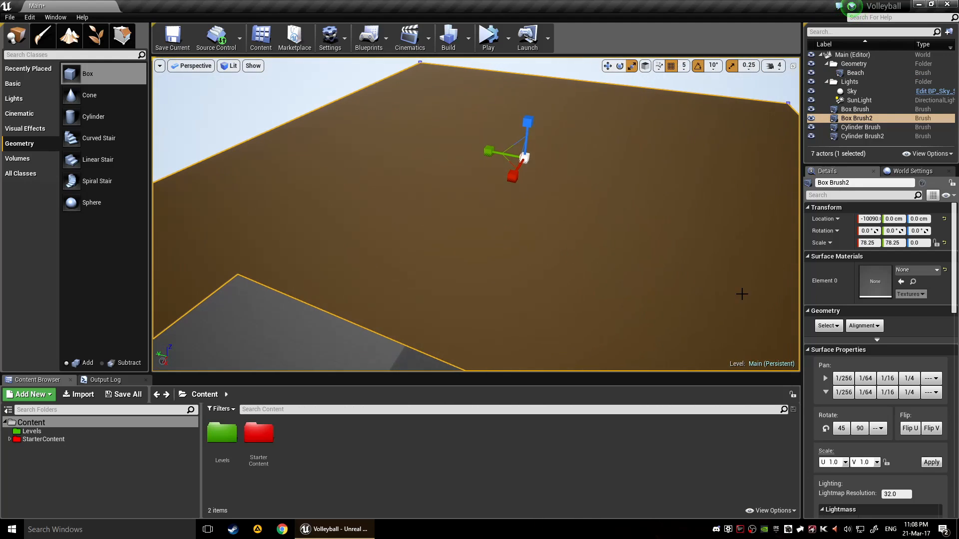
pyautogui.moveTo(653, 222); pyautogui.dragTo(310, 302, button='right')
pyautogui.click(915, 272)
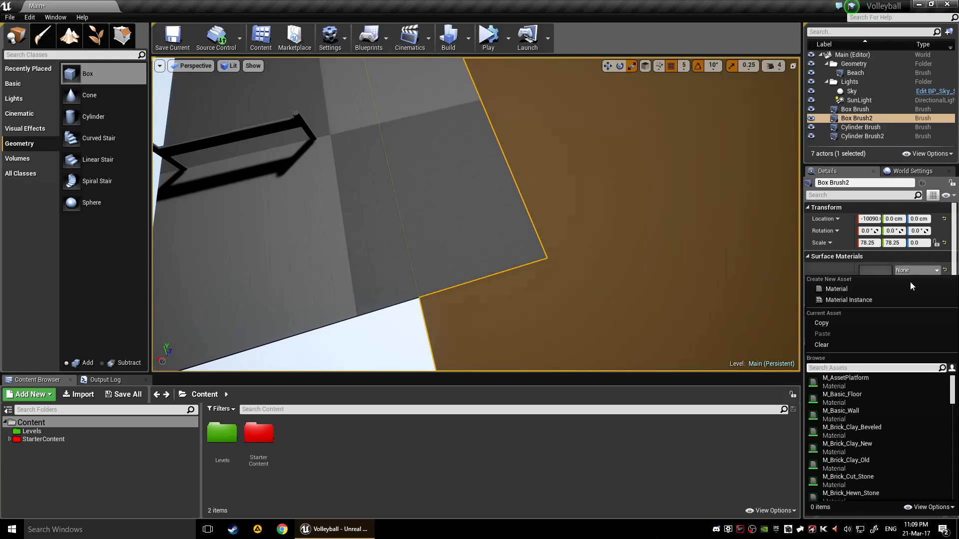
pyautogui.write('water')
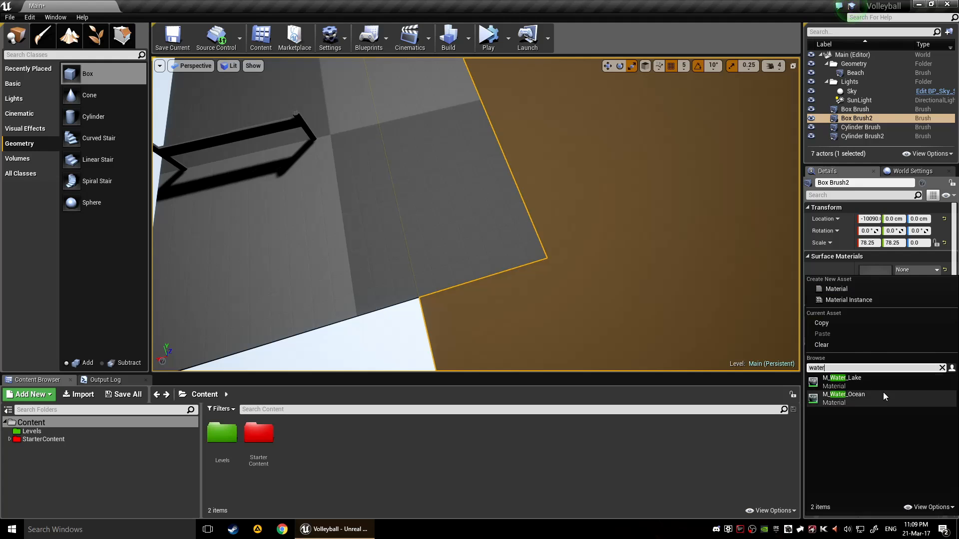
pyautogui.click(854, 396)
# Step: Move the ocean plane along X towards the beach, to about -4200 cm
pyautogui.moveTo(497, 302); pyautogui.dragTo(496, 325, button='right')
pyautogui.click(547, 293)
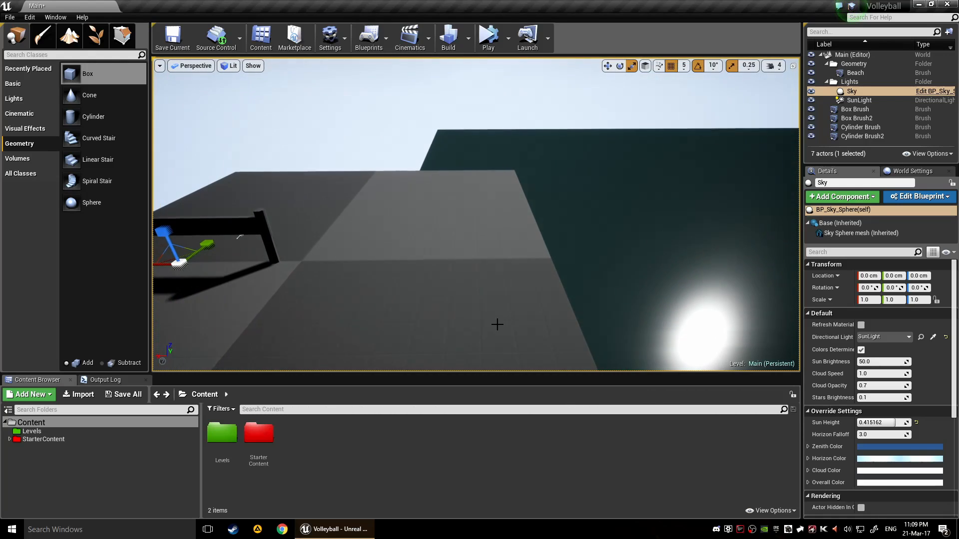
pyautogui.moveTo(470, 248); pyautogui.dragTo(591, 254, button='right')
pyautogui.moveTo(552, 213); pyautogui.dragTo(464, 256, button='right')
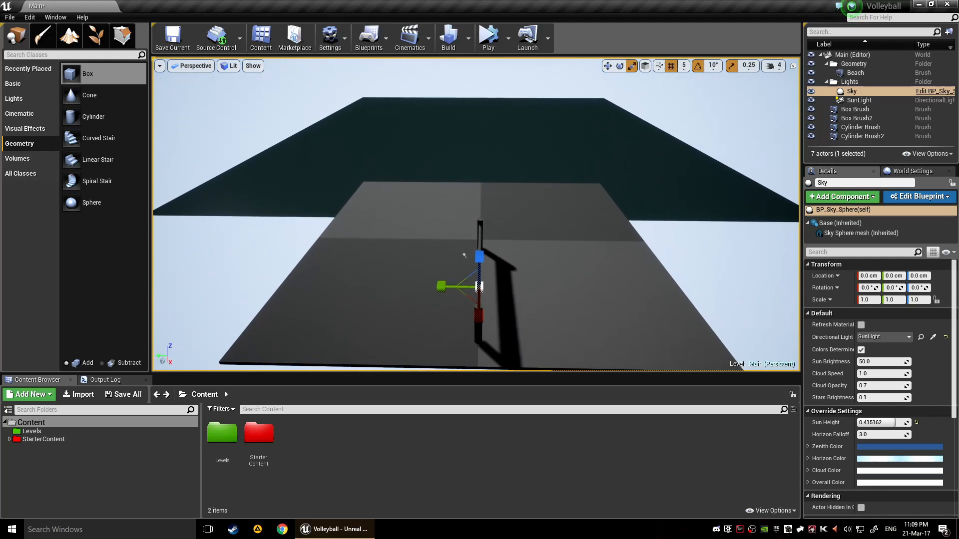
pyautogui.click(481, 151)
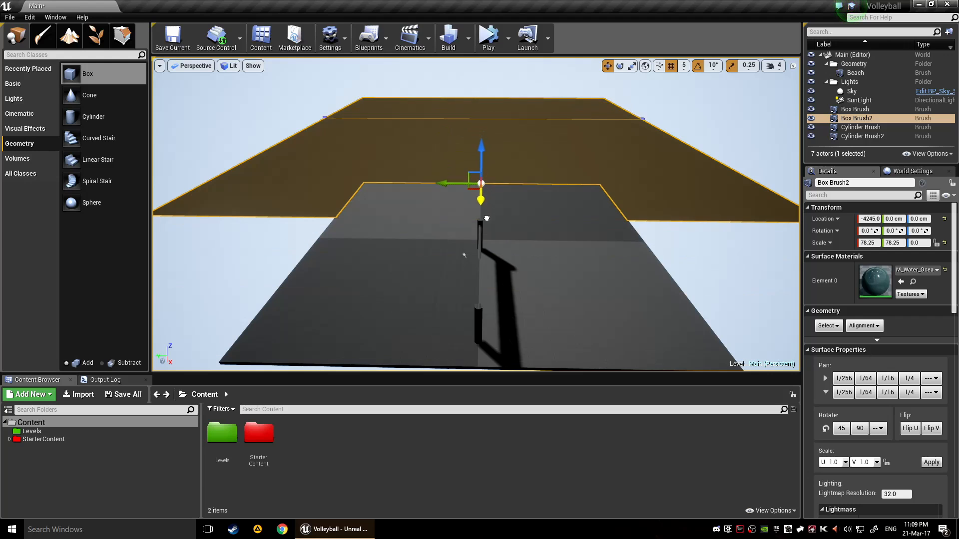
pyautogui.moveTo(486, 218); pyautogui.dragTo(488, 221)
# Step: Examine the beach, the net and the surrounding ocean from a low angle along the court
pyautogui.moveTo(539, 246)
pyautogui.mouseDown(button='right')
pyautogui.moveTo(550, 366)
pyautogui.moveTo(537, 295)
pyautogui.moveTo(554, 292)
pyautogui.moveTo(558, 179)
pyautogui.moveTo(559, 217)
pyautogui.mouseUp(button='right')
pyautogui.press('w')
pyautogui.press('q')
pyautogui.press('s')
pyautogui.press('a')
pyautogui.press('d')
pyautogui.press('s')
pyautogui.press('e')
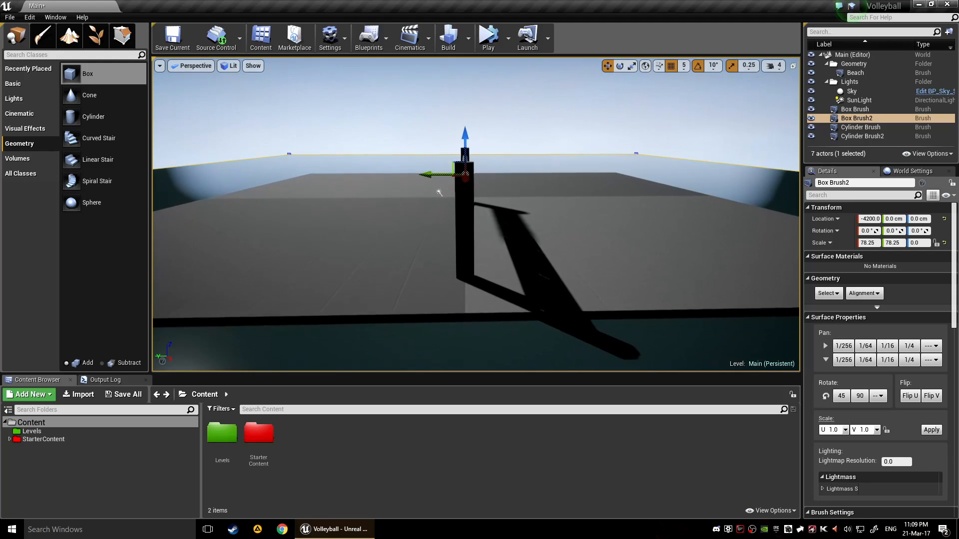
pyautogui.scroll(3, 440, 192)
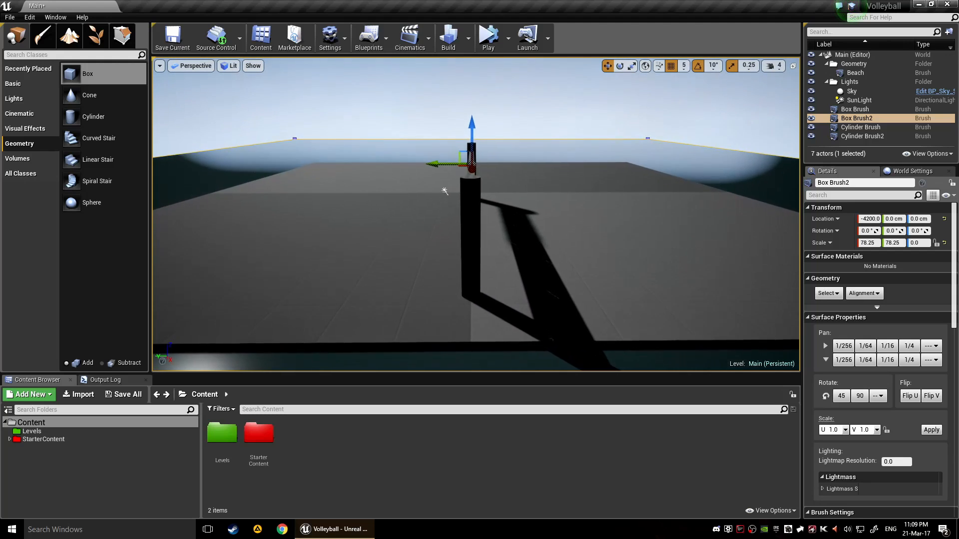
pyautogui.press('w')
pyautogui.moveTo(570, 296); pyautogui.dragTo(570, 297, button='right')
pyautogui.press('e')
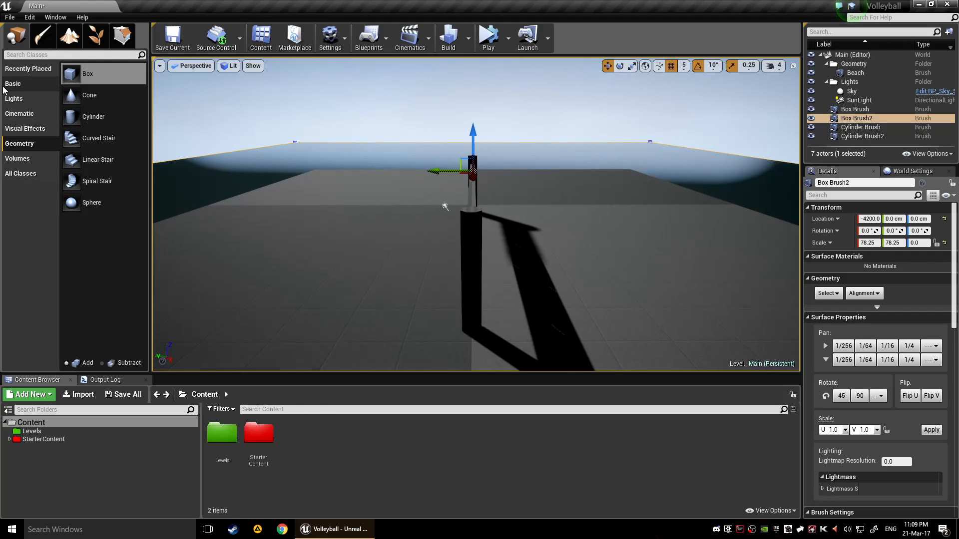
# Step: Look through the basic placeable actors and the StarterContent Blueprints folder, including its Assets subfolder, for usable objects
pyautogui.click(18, 74)
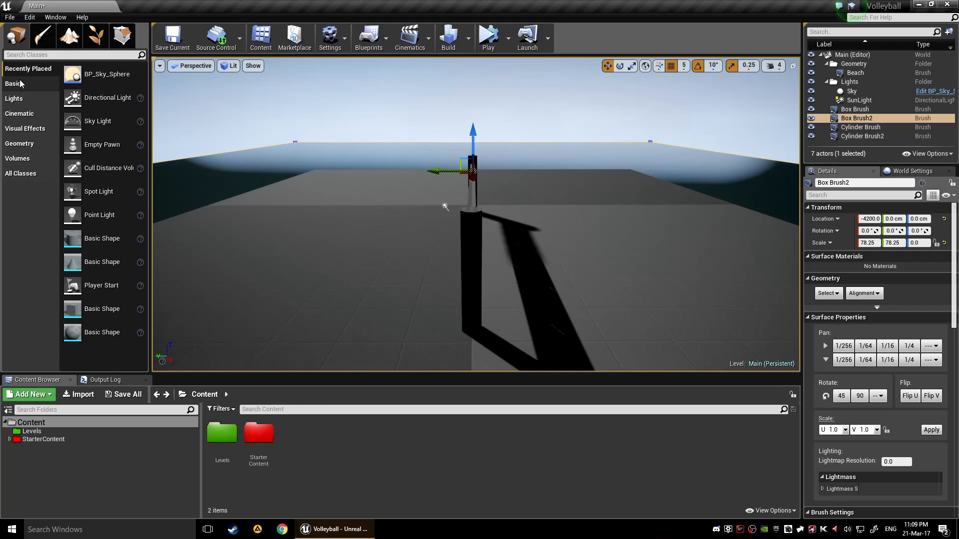
pyautogui.click(15, 84)
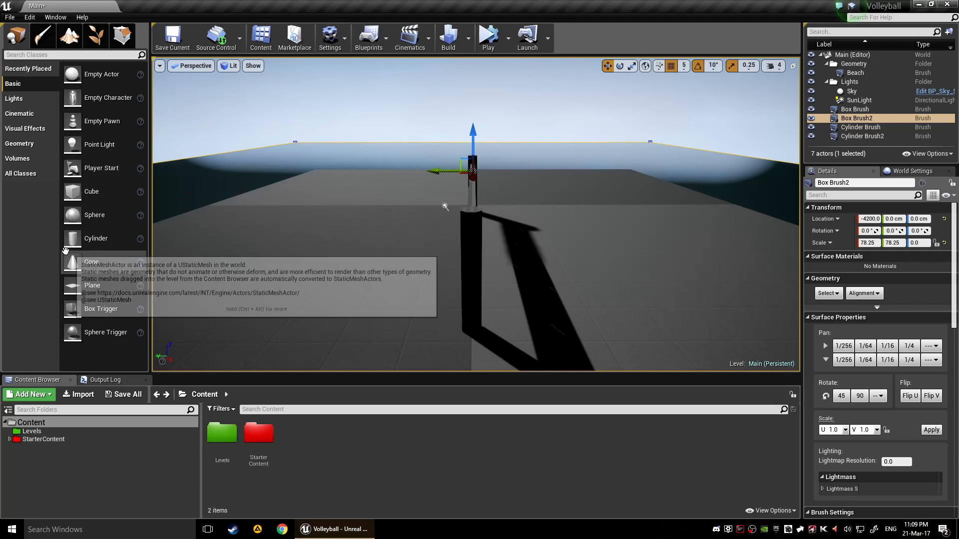
pyautogui.click(65, 440)
pyautogui.click(296, 440)
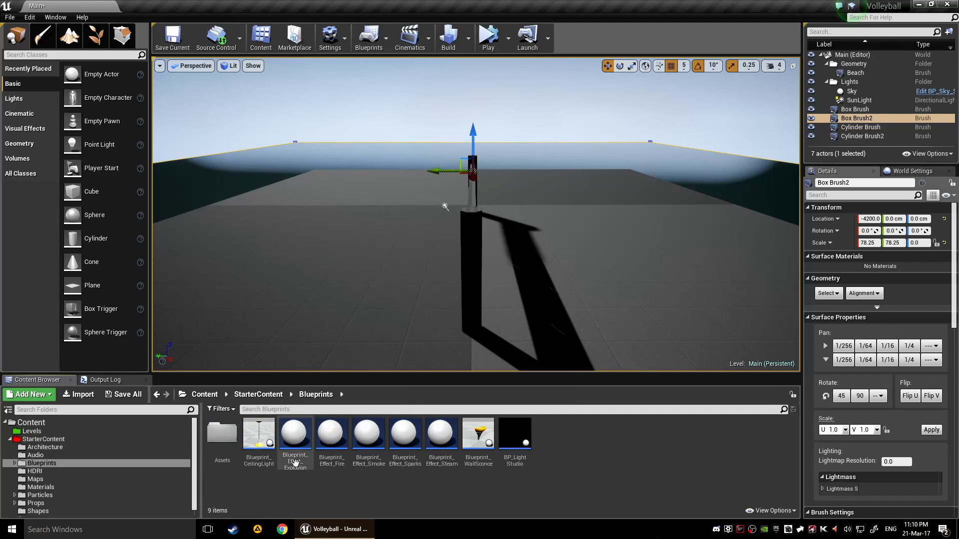
pyautogui.doubleClick(235, 438)
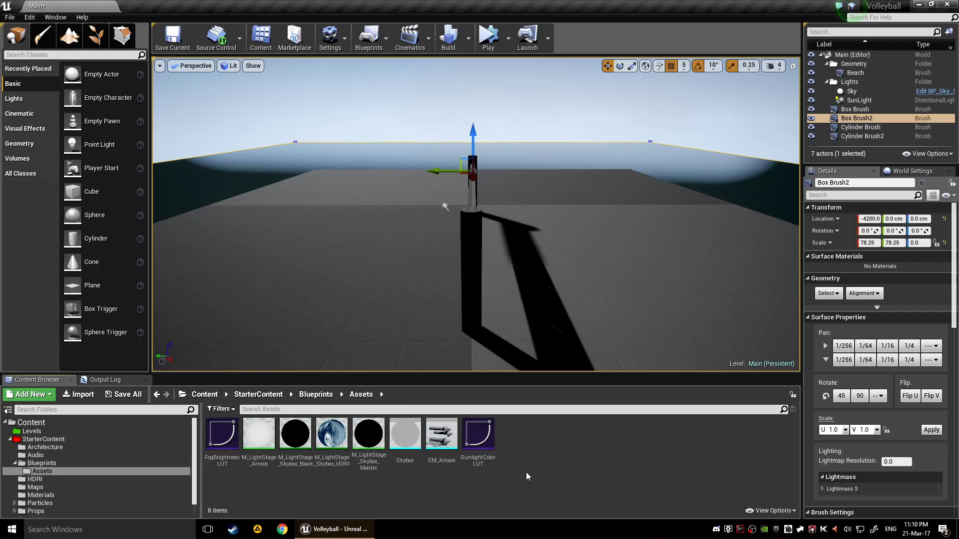
pyautogui.hotkey('alt', 'Left')
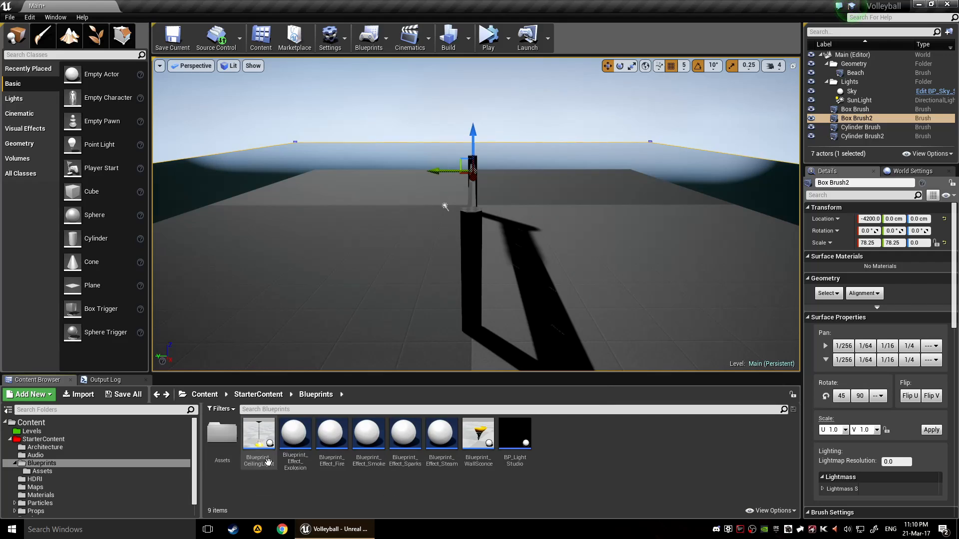
pyautogui.hotkey('alt', 'Left')
pyautogui.click(294, 434)
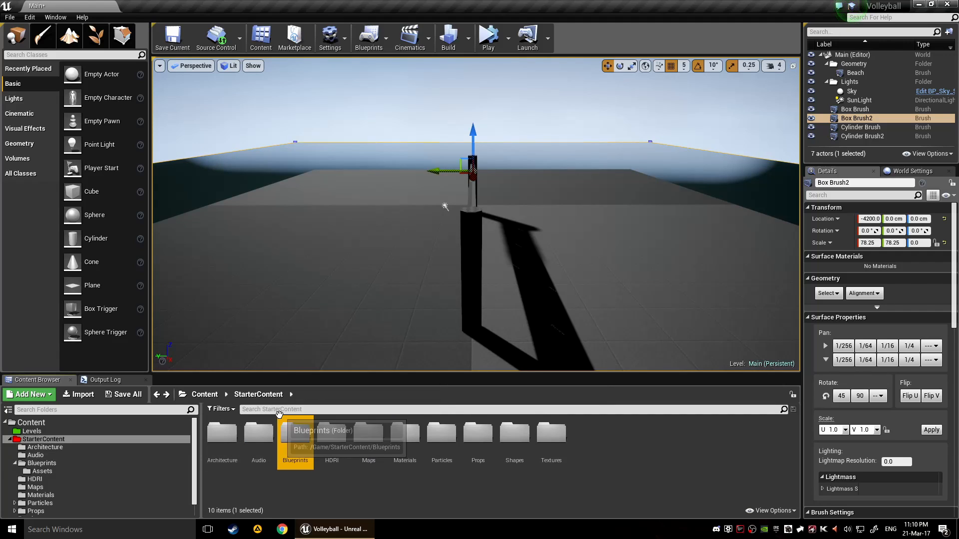
# Step: Search the StarterContent folder for "char", clear the search and collapse the folder
pyautogui.click(286, 409)
pyautogui.write('ch')
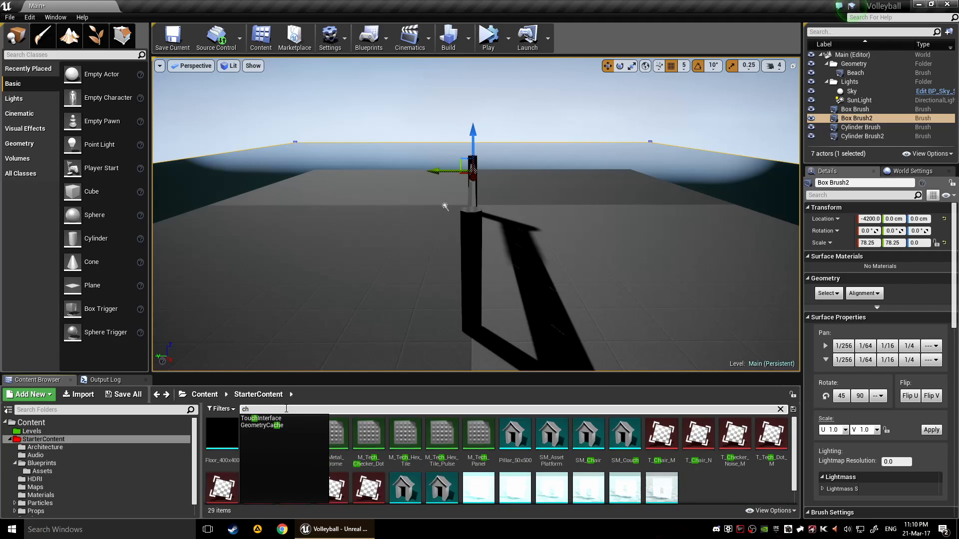
pyautogui.write('ar')
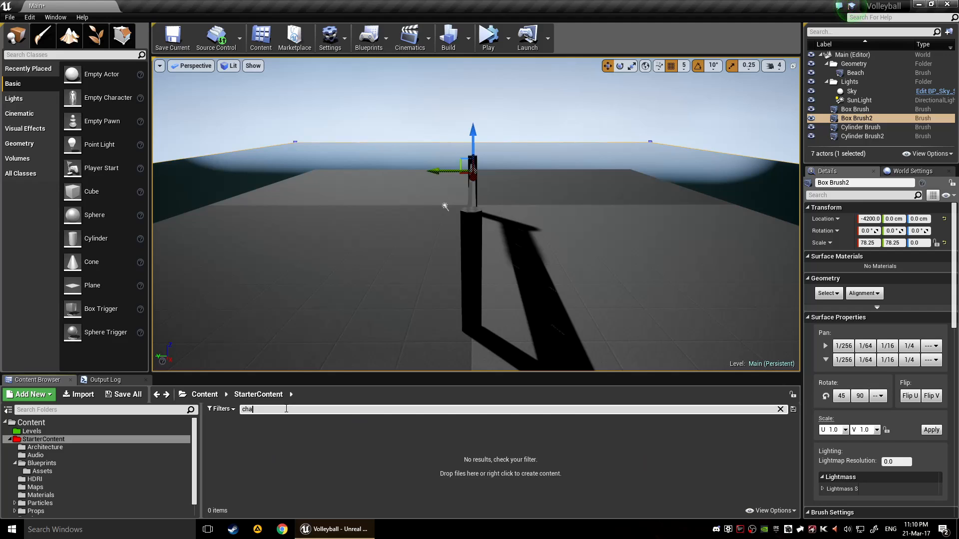
pyautogui.press('BackSpace')
pyautogui.press('BackSpace')
pyautogui.press('BackSpace')
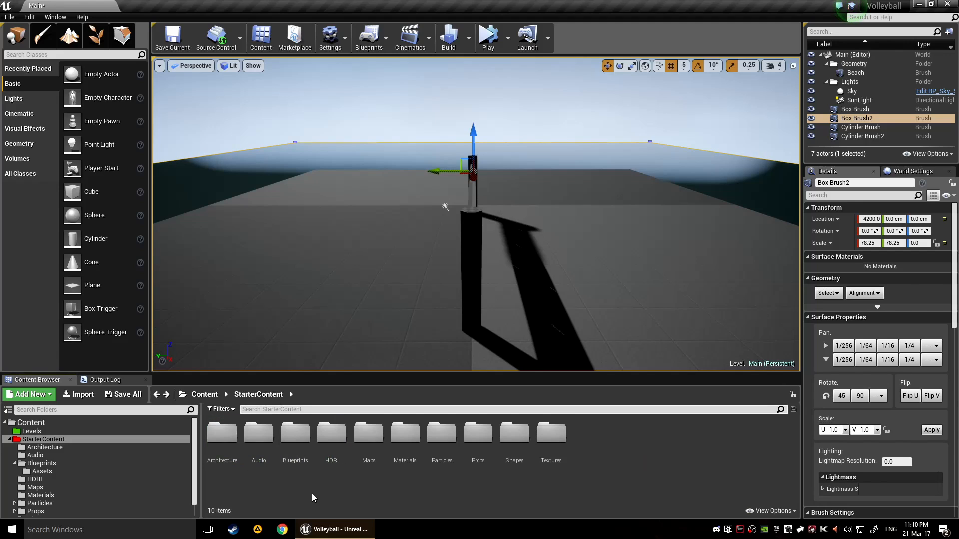
pyautogui.click(9, 440)
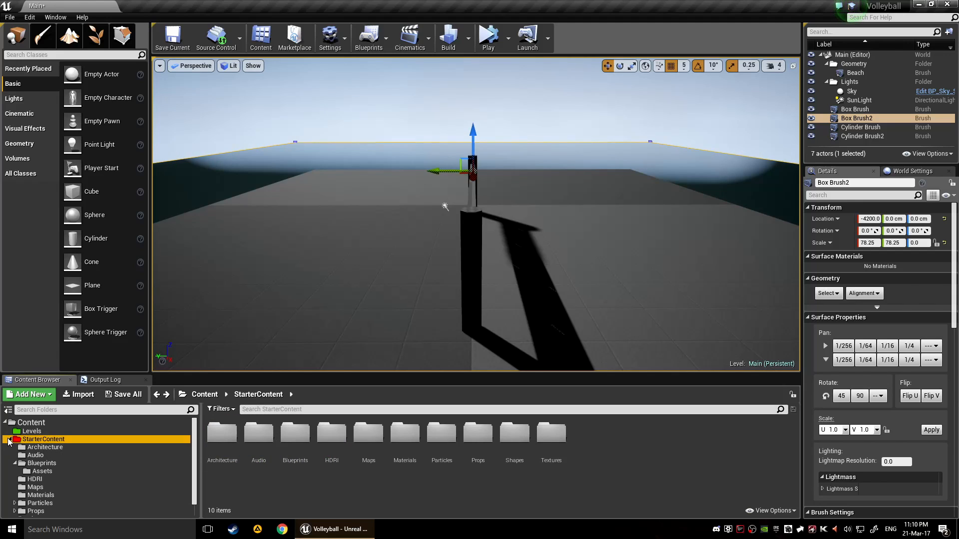
pyautogui.click(9, 439)
# Step: Select the Beach brush's top face in geometry editing and activate Extrude for it
pyautogui.moveTo(374, 172)
pyautogui.mouseDown(button='right')
pyautogui.moveTo(380, 159)
pyautogui.moveTo(381, 210)
pyautogui.moveTo(484, 179)
pyautogui.mouseUp(button='right')
pyautogui.press('s')
pyautogui.press('s')
pyautogui.click(381, 159)
pyautogui.press('s')
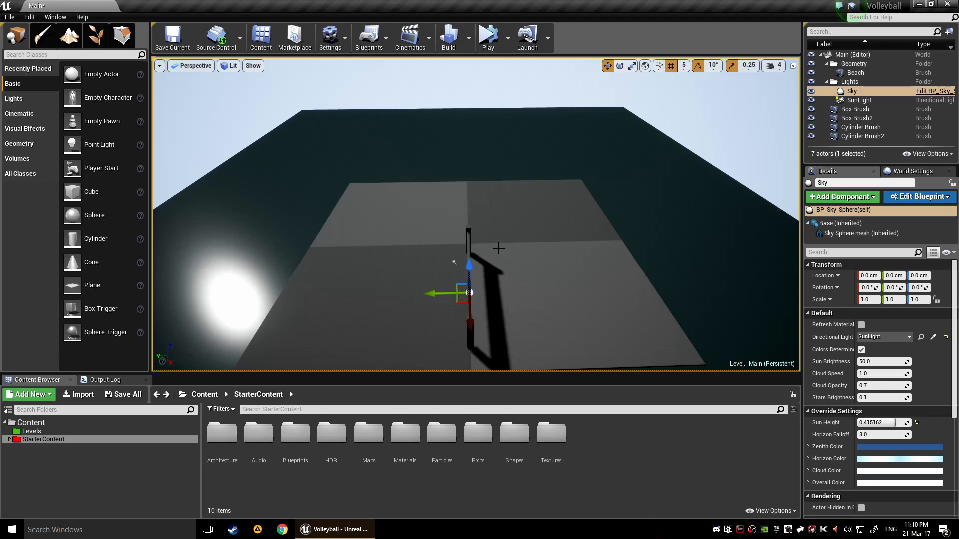
pyautogui.click(502, 209)
pyautogui.click(114, 45)
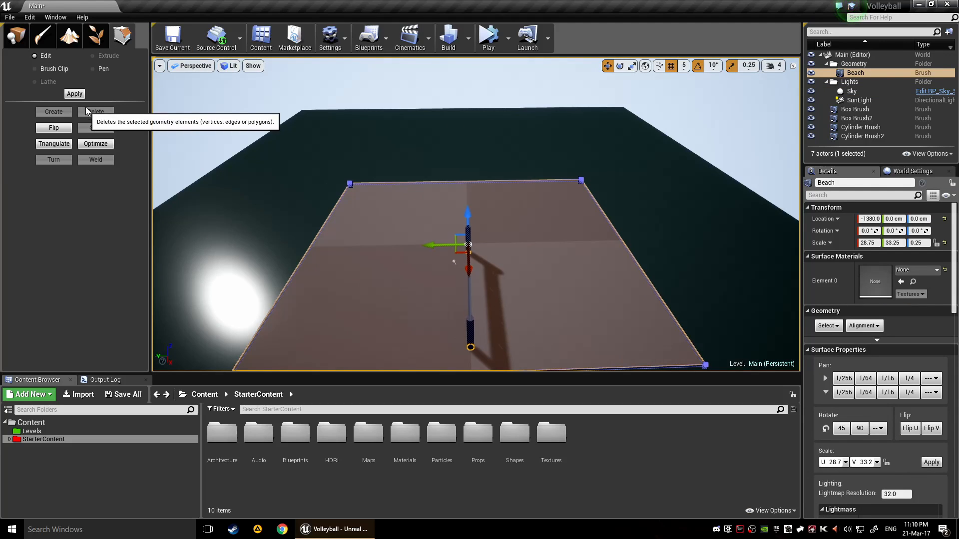
pyautogui.click(359, 229)
pyautogui.click(106, 56)
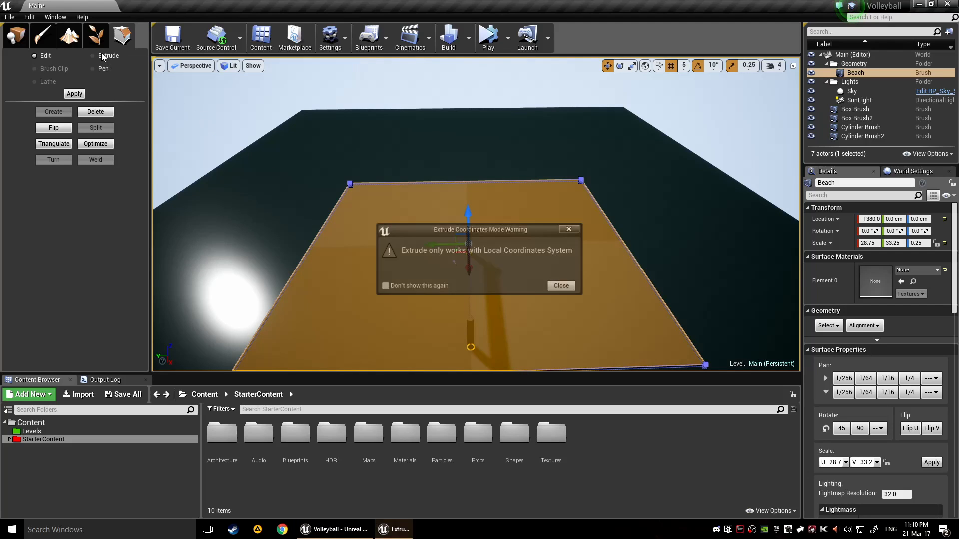
pyautogui.click(562, 287)
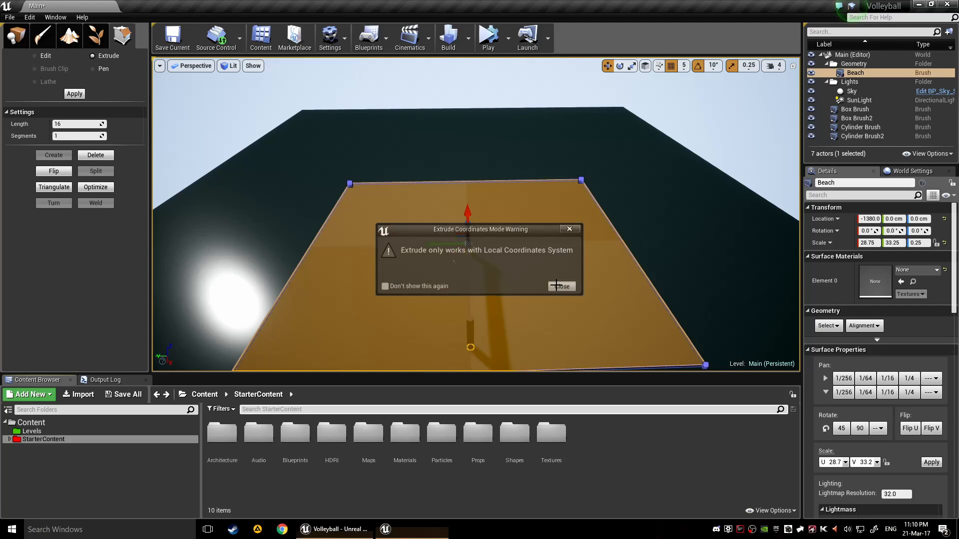
# Step: Try to extrude the beach's top face in world coordinates, and switch back to the local coordinate system
pyautogui.click(645, 66)
pyautogui.click(645, 65)
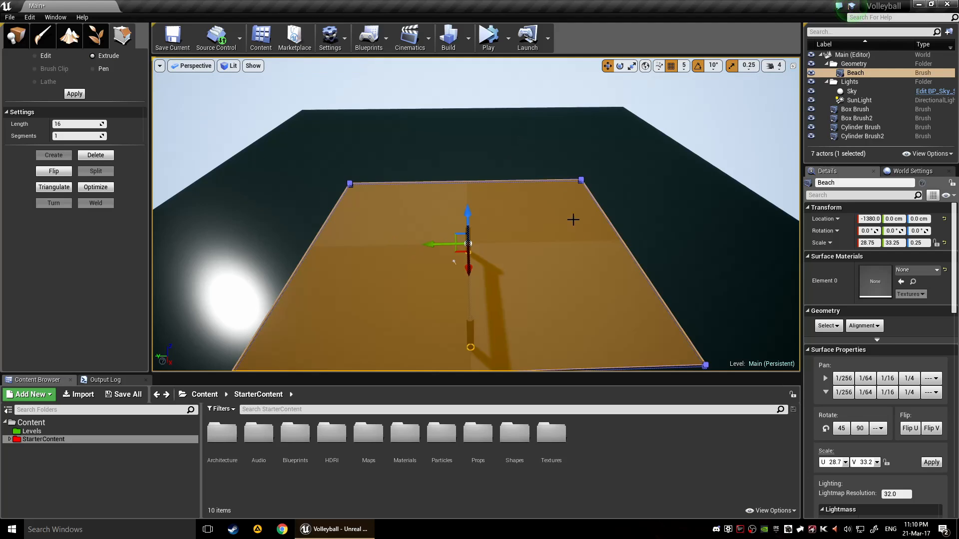
pyautogui.scroll(2, 573, 220)
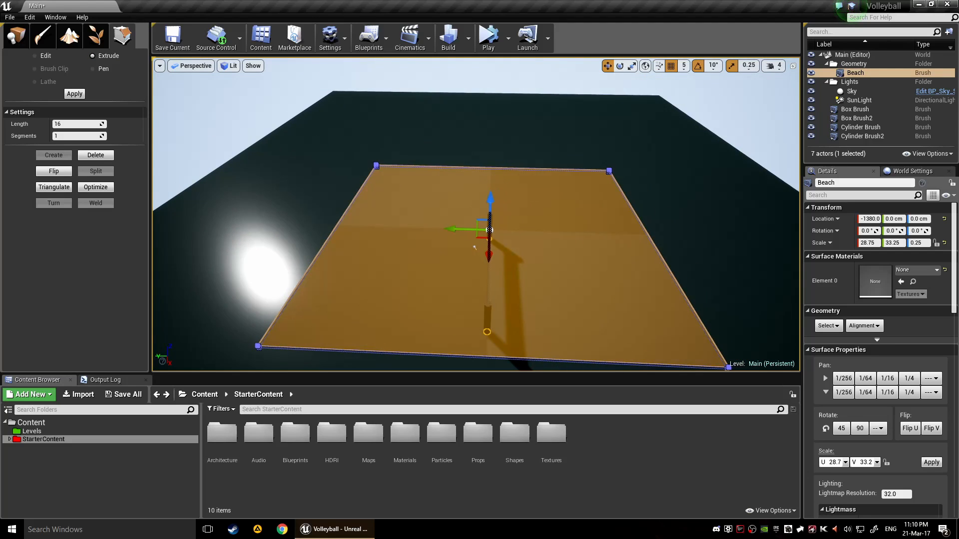
pyautogui.click(491, 198)
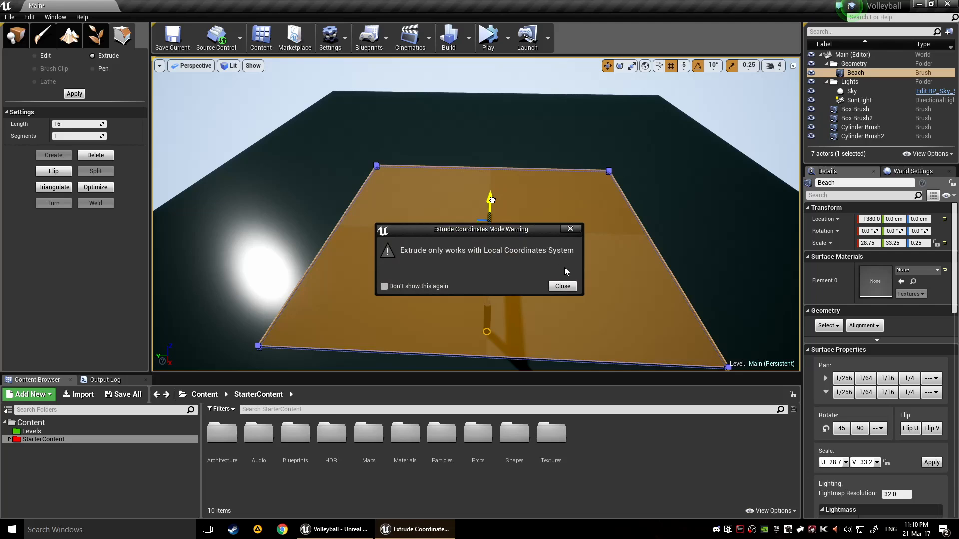
pyautogui.click(566, 286)
pyautogui.write('f')
pyautogui.click(644, 65)
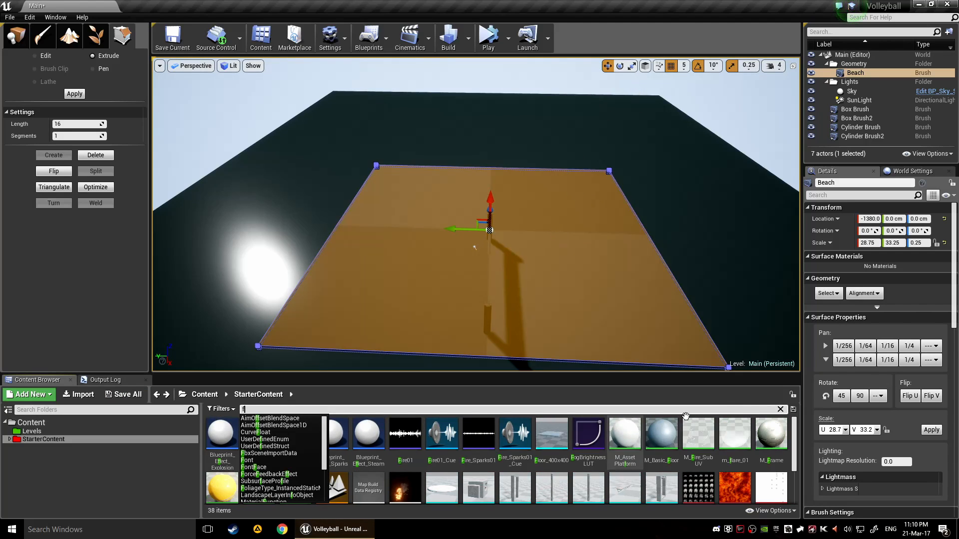
pyautogui.press('BackSpace')
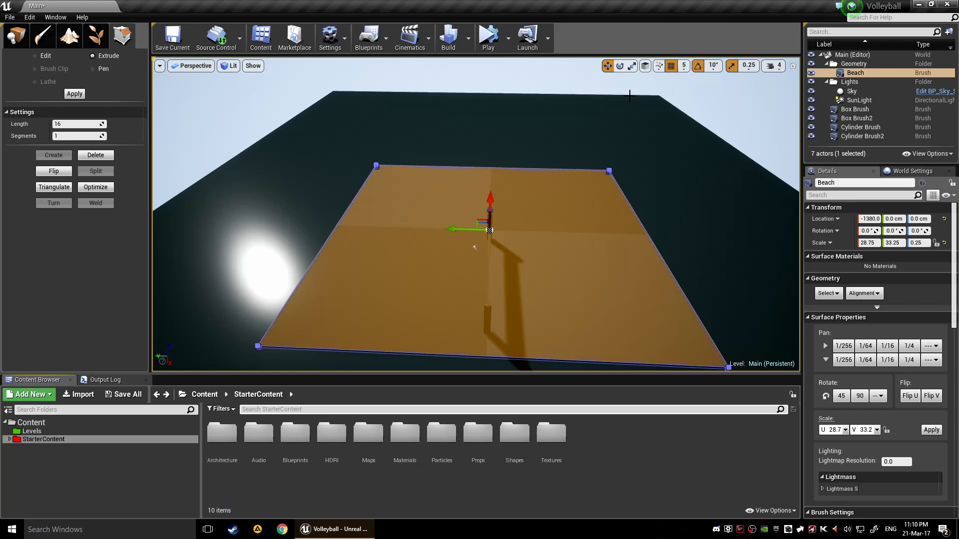
pyautogui.click(645, 66)
pyautogui.scroll(5, 647, 144)
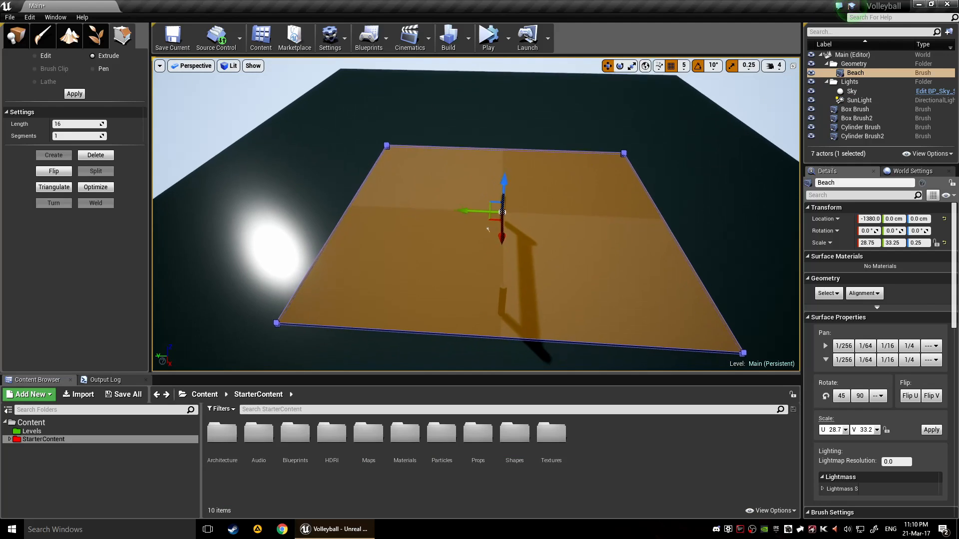
pyautogui.click(645, 66)
# Step: Try a tall upward extrusion of the beach's top face and undo it
pyautogui.moveTo(564, 188)
pyautogui.mouseDown(button='right')
pyautogui.moveTo(594, 190)
pyautogui.moveTo(565, 188)
pyautogui.mouseUp(button='right')
pyautogui.moveTo(509, 209)
pyautogui.mouseDown()
pyautogui.moveTo(509, 110)
pyautogui.moveTo(510, 130)
pyautogui.mouseUp()
pyautogui.hotkey('ctrl', 'z')
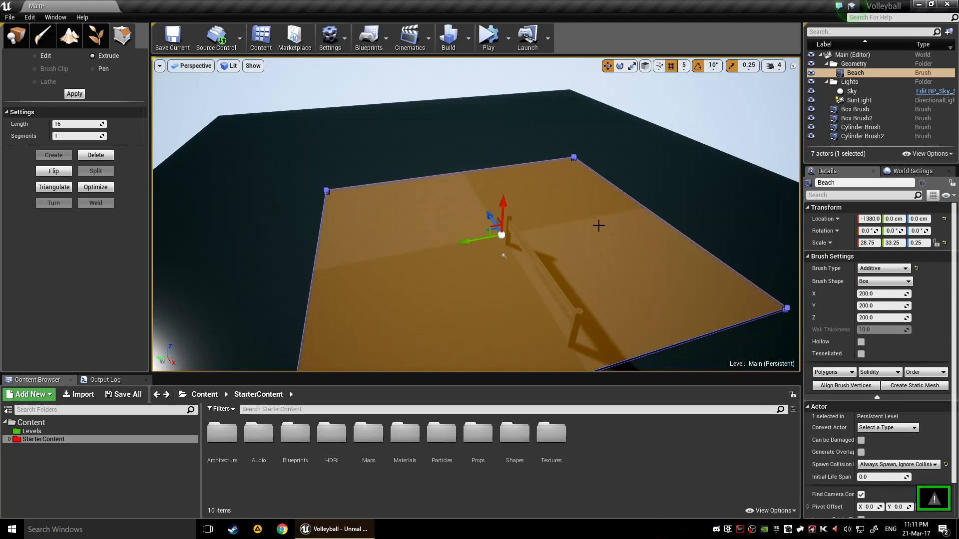
# Step: Extrude the beach's top face by a very small amount along its vertical axis
pyautogui.moveTo(597, 225)
pyautogui.mouseDown(button='right')
pyautogui.moveTo(559, 249)
pyautogui.moveTo(549, 244)
pyautogui.moveTo(623, 228)
pyautogui.moveTo(619, 220)
pyautogui.moveTo(634, 224)
pyautogui.moveTo(597, 240)
pyautogui.mouseUp(button='right')
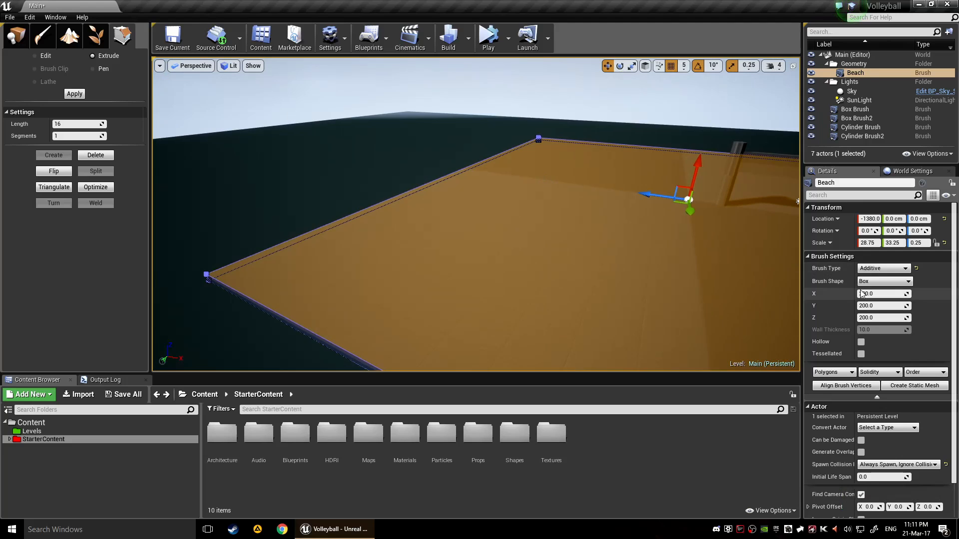
pyautogui.scroll(-2, 879, 350)
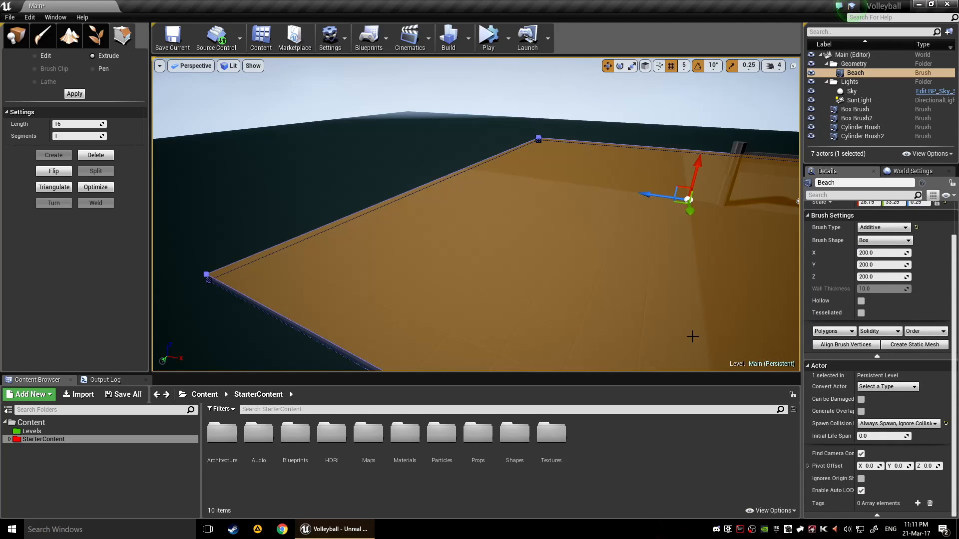
pyautogui.moveTo(506, 215); pyautogui.dragTo(501, 175, button='right')
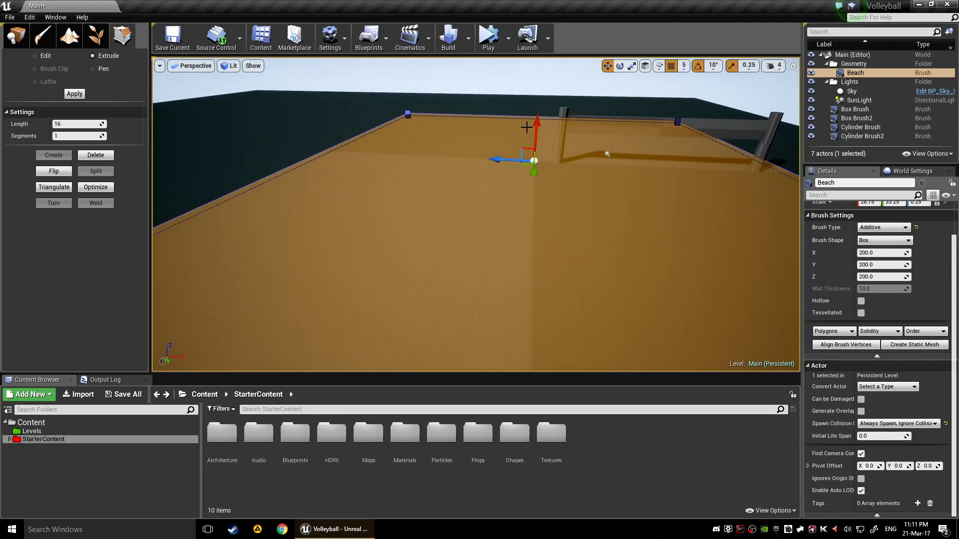
pyautogui.moveTo(536, 128); pyautogui.dragTo(536, 129)
# Step: Select the ocean plane, leave geometry editing and lower the plane along Z below the beach surface
pyautogui.moveTo(490, 178)
pyautogui.mouseDown(button='right')
pyautogui.moveTo(443, 171)
pyautogui.moveTo(398, 249)
pyautogui.mouseUp(button='right')
pyautogui.click(398, 248)
pyautogui.click(419, 242)
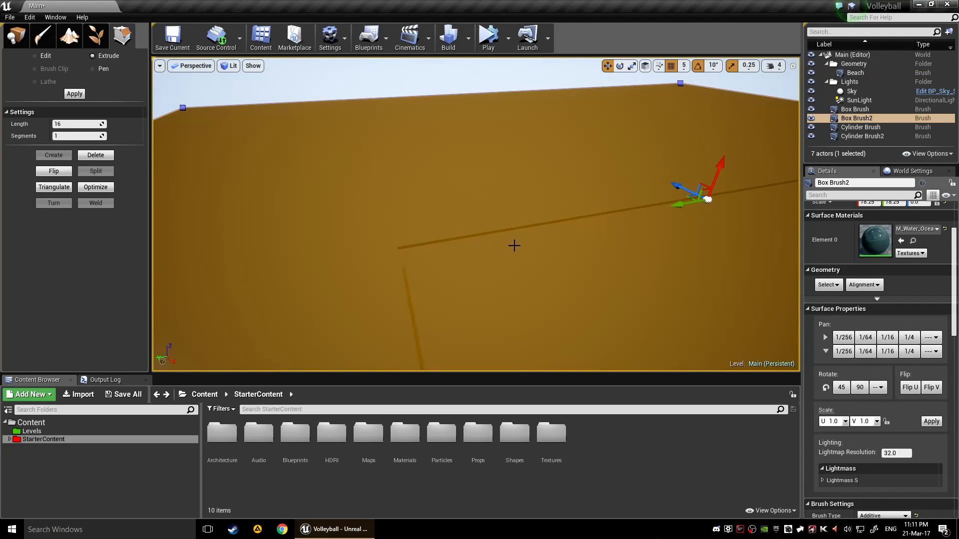
pyautogui.moveTo(419, 243); pyautogui.dragTo(485, 246, button='right')
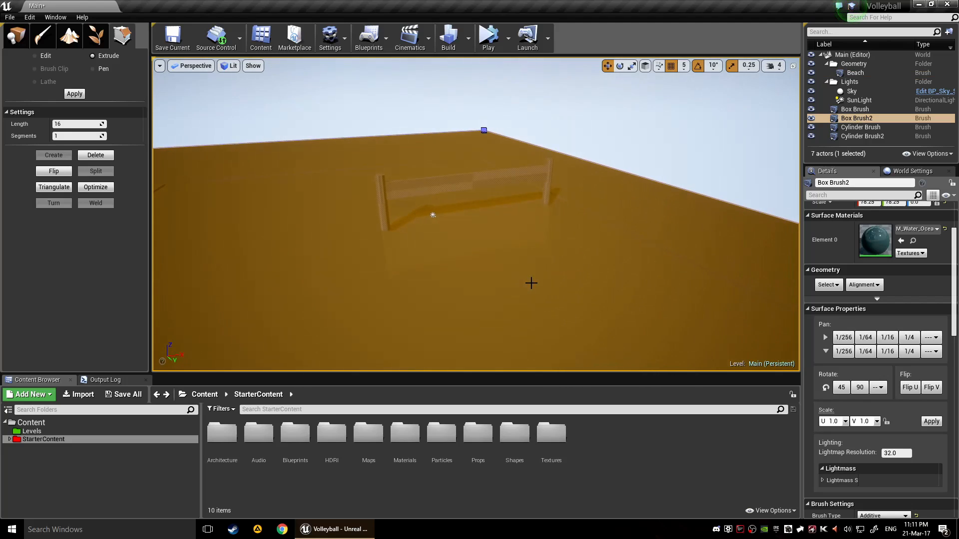
pyautogui.click(537, 268)
pyautogui.moveTo(537, 268); pyautogui.dragTo(421, 239, button='right')
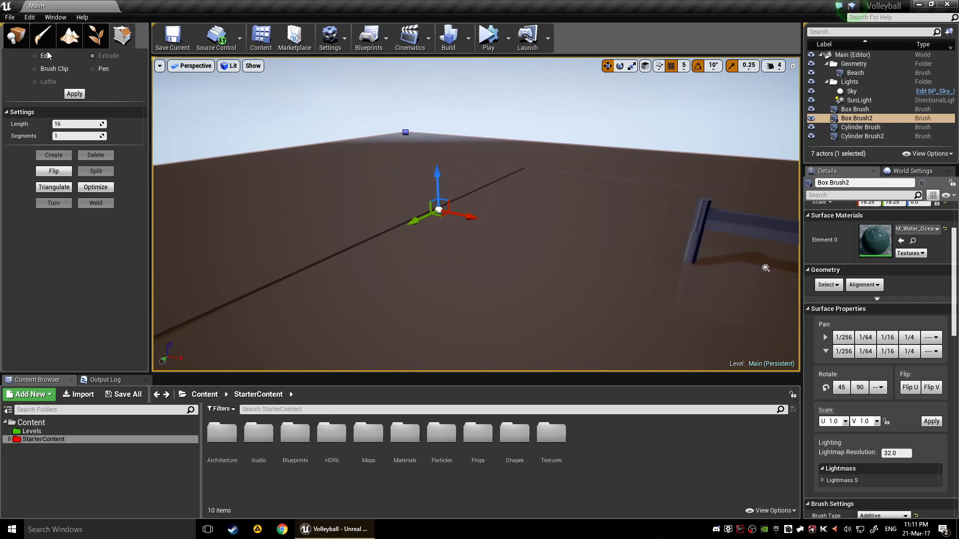
pyautogui.click(15, 36)
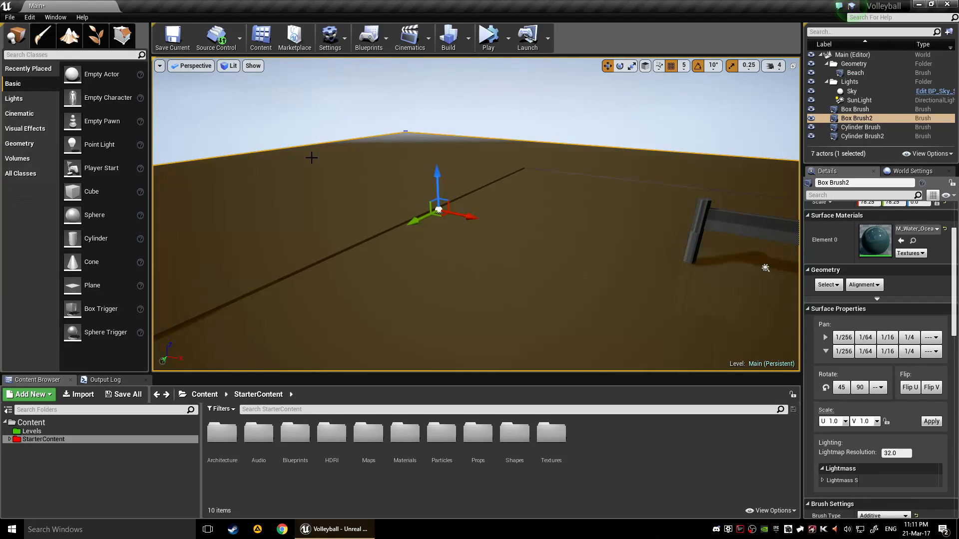
pyautogui.moveTo(566, 275); pyautogui.dragTo(467, 362, button='right')
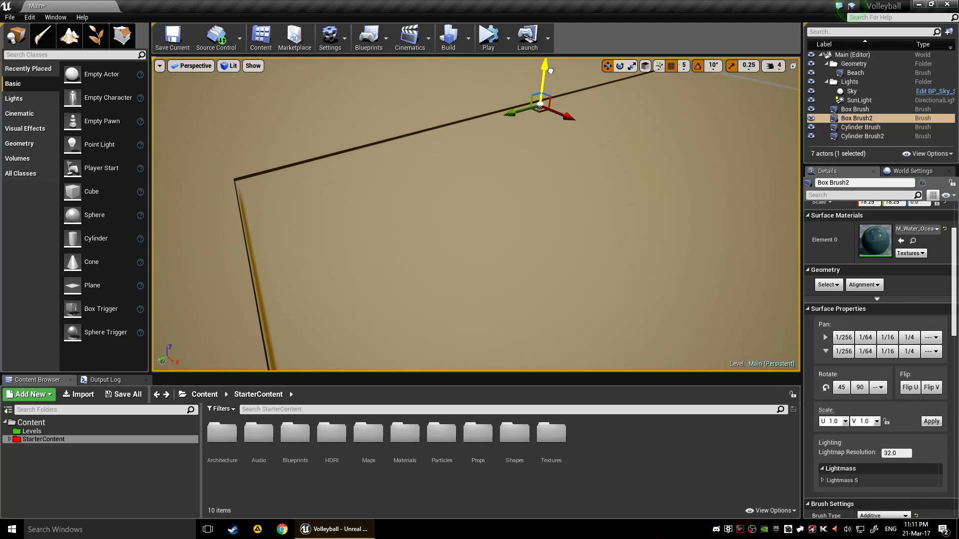
pyautogui.moveTo(541, 75); pyautogui.dragTo(538, 107)
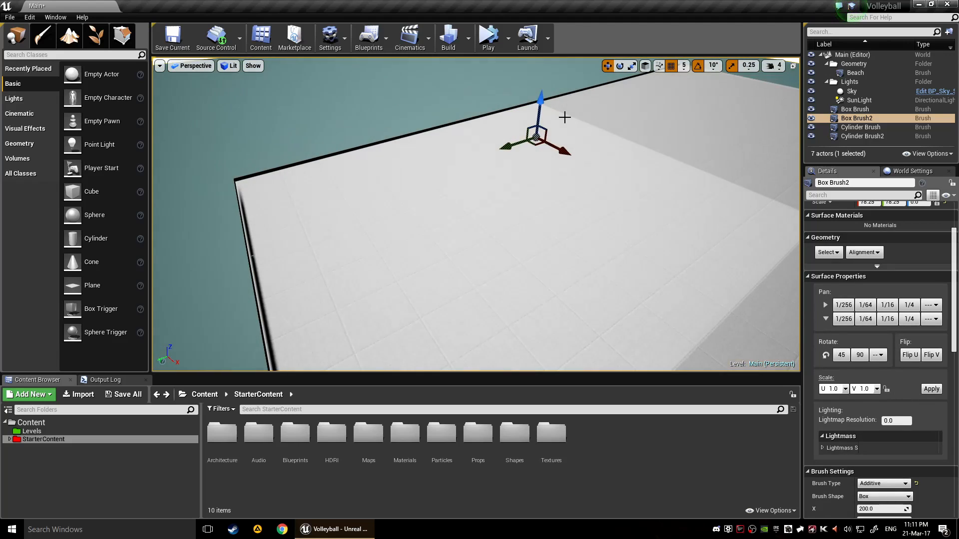
pyautogui.moveTo(547, 102); pyautogui.dragTo(589, 82, button='right')
# Step: Reselect the Beach brush's top face in geometry editing and extrude it slightly upward
pyautogui.click(496, 263)
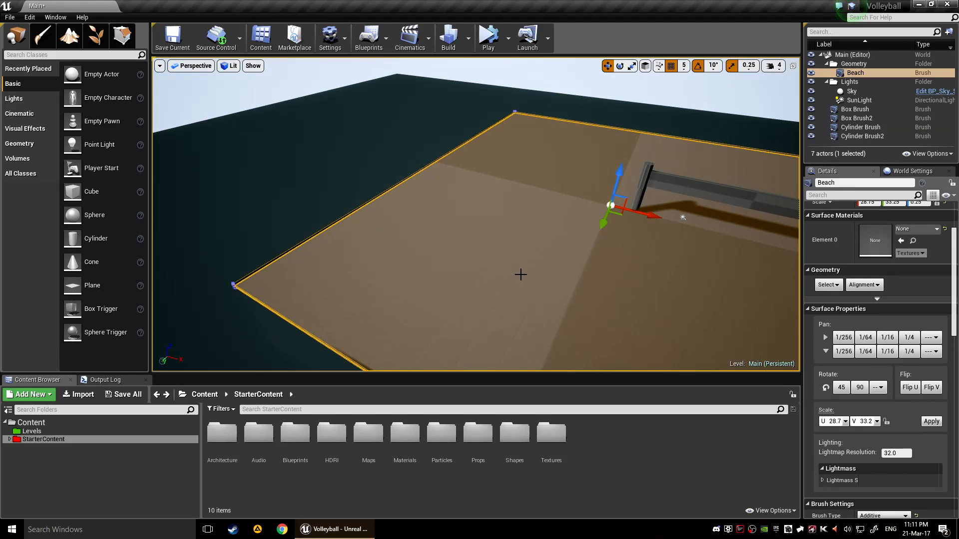
pyautogui.click(122, 36)
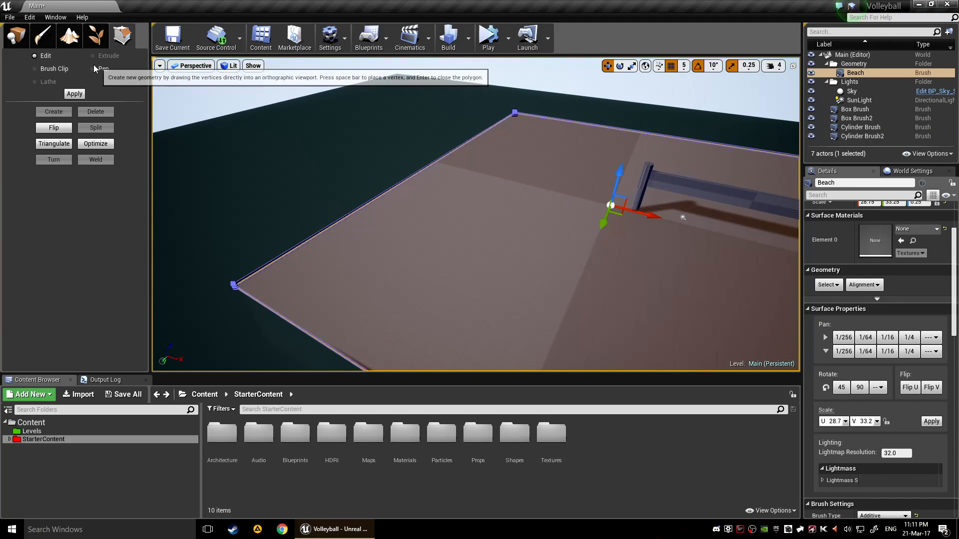
pyautogui.click(448, 222)
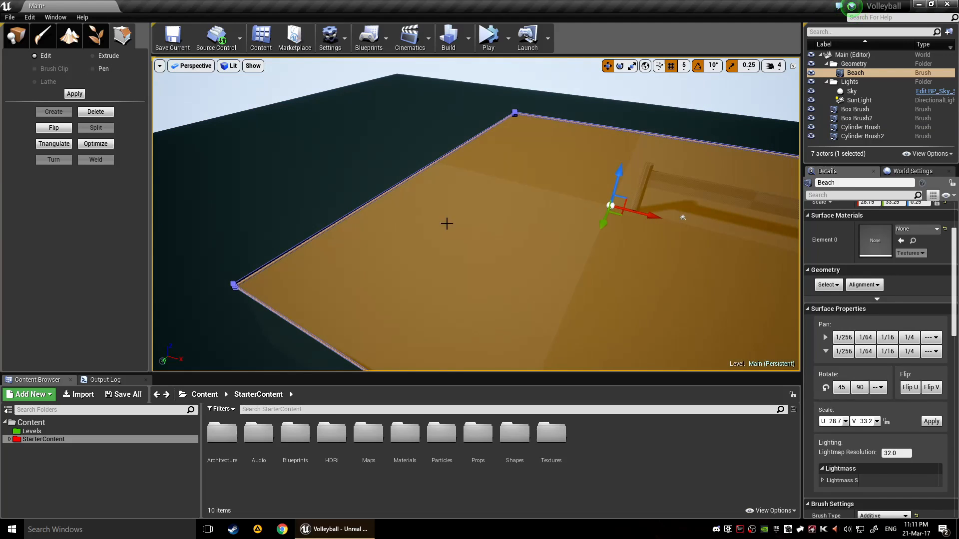
pyautogui.click(105, 56)
pyautogui.click(562, 287)
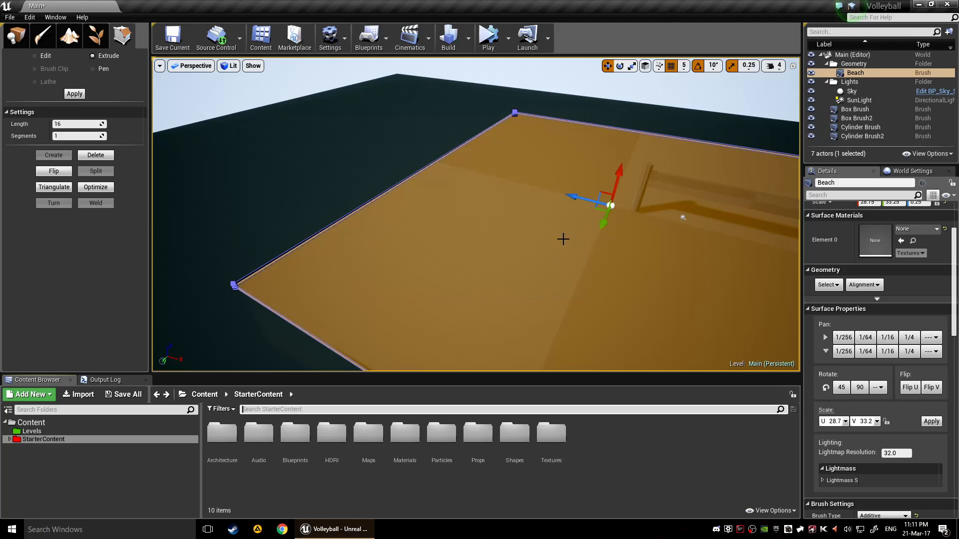
pyautogui.moveTo(616, 177)
pyautogui.mouseDown()
pyautogui.moveTo(617, 166)
pyautogui.moveTo(615, 173)
pyautogui.mouseUp()
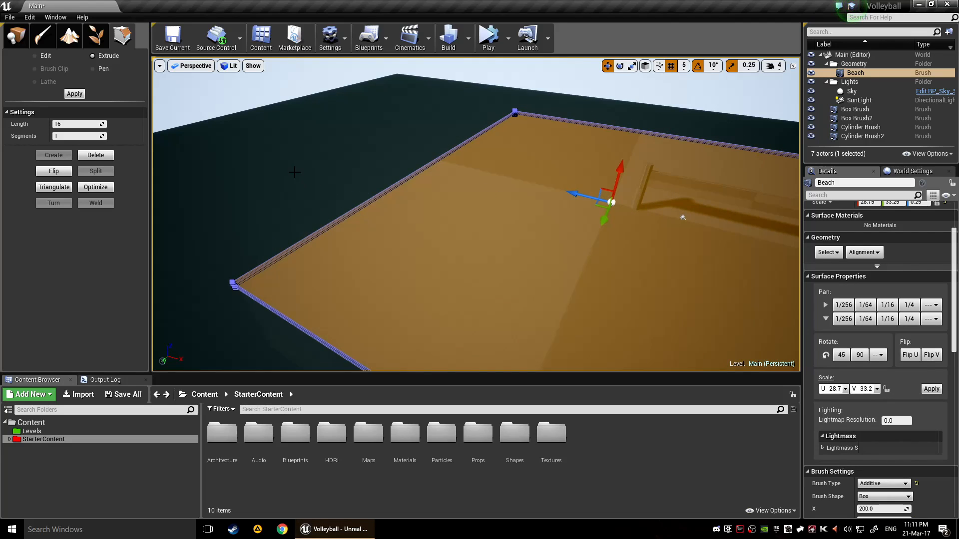
# Step: Try scaling the whole Beach brush down in X and Y outside geometry editing, and undo the scaling
pyautogui.press('w')
pyautogui.moveTo(358, 209)
pyautogui.mouseDown(button='right')
pyautogui.moveTo(295, 269)
pyautogui.moveTo(340, 244)
pyautogui.moveTo(382, 175)
pyautogui.moveTo(330, 175)
pyautogui.moveTo(312, 187)
pyautogui.moveTo(292, 180)
pyautogui.moveTo(284, 274)
pyautogui.mouseUp(button='right')
pyautogui.press('w')
pyautogui.press('d')
pyautogui.press('w')
pyautogui.press('s')
pyautogui.press('r')
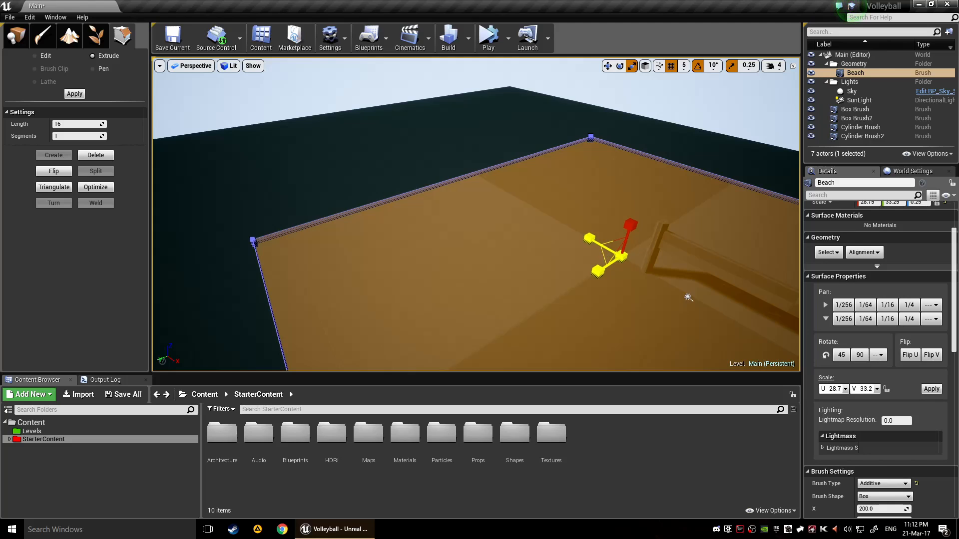
pyautogui.hotkey('shift', '1')
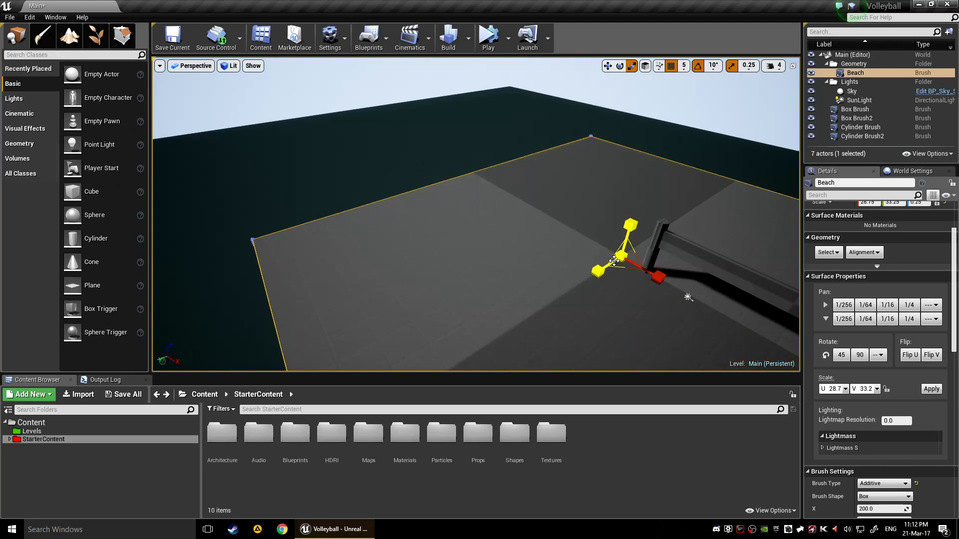
pyautogui.moveTo(615, 260); pyautogui.dragTo(596, 271)
pyautogui.press('w')
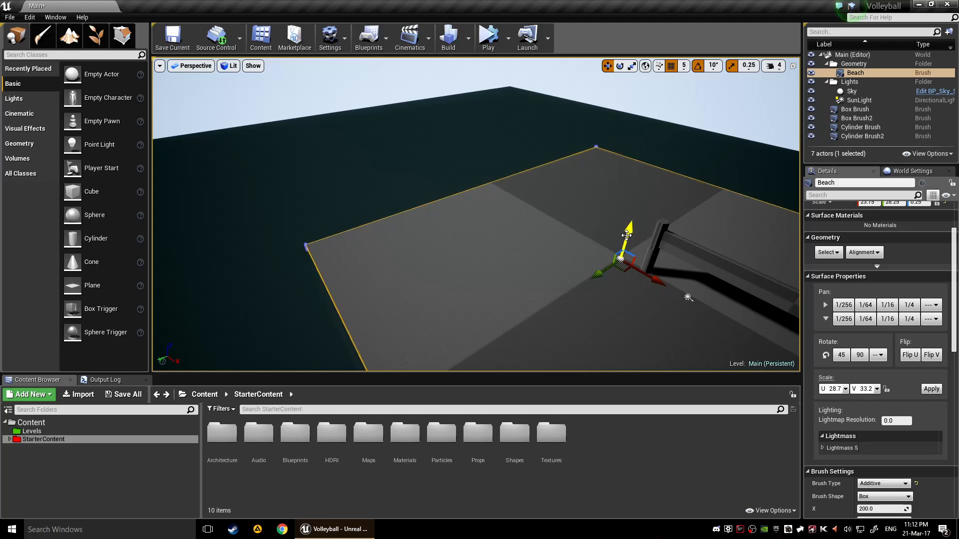
pyautogui.hotkey('ctrl', 'z')
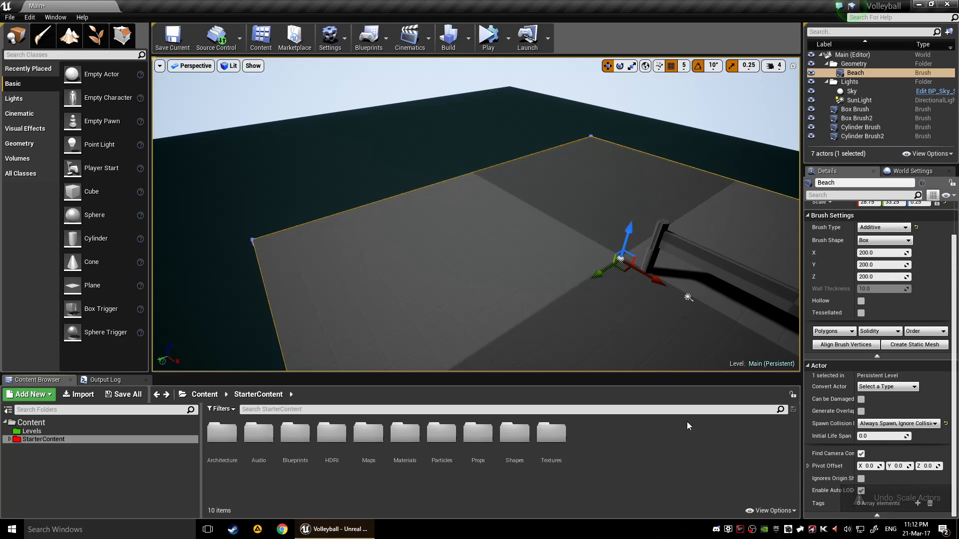
# Step: Try deleting a face on the side of the Beach brush in geometry editing, and undo the deletion
pyautogui.click(121, 36)
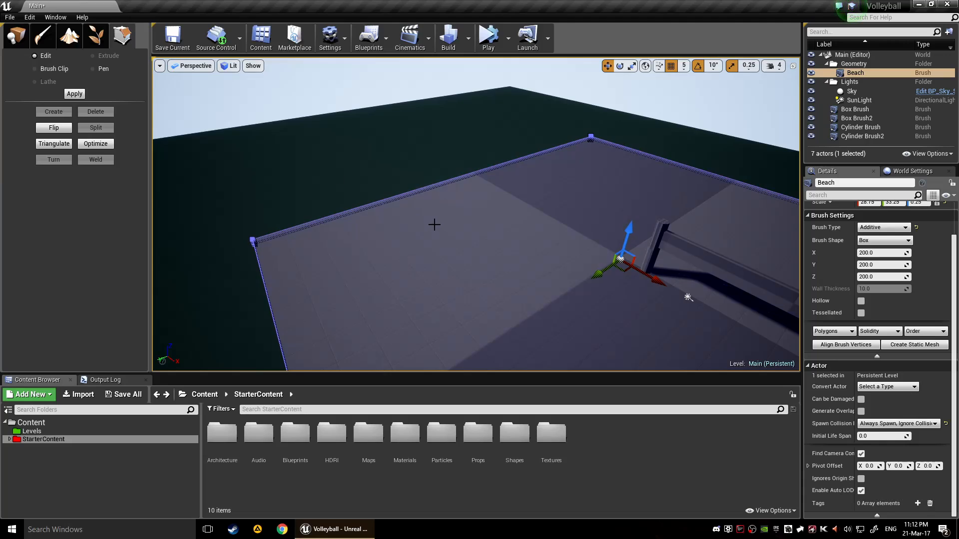
pyautogui.moveTo(425, 269)
pyautogui.mouseDown(button='right')
pyautogui.moveTo(349, 304)
pyautogui.moveTo(339, 242)
pyautogui.moveTo(275, 280)
pyautogui.moveTo(200, 244)
pyautogui.moveTo(402, 240)
pyautogui.moveTo(469, 213)
pyautogui.moveTo(449, 200)
pyautogui.moveTo(319, 220)
pyautogui.moveTo(449, 269)
pyautogui.moveTo(400, 209)
pyautogui.mouseUp(button='right')
pyautogui.click(405, 231)
pyautogui.click(492, 227)
pyautogui.click(495, 192)
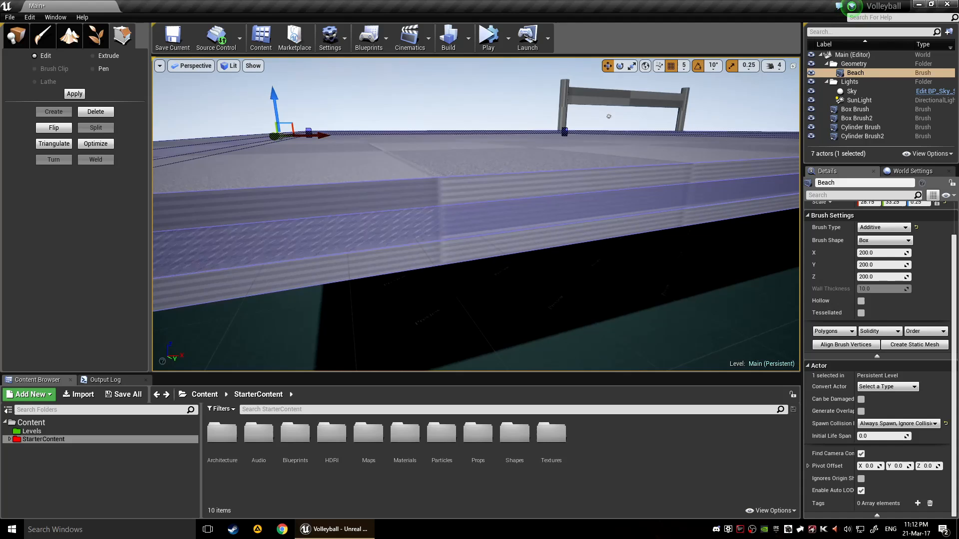
pyautogui.click(366, 221)
pyautogui.moveTo(520, 239)
pyautogui.mouseDown(button='right')
pyautogui.moveTo(380, 224)
pyautogui.moveTo(400, 215)
pyautogui.moveTo(389, 224)
pyautogui.moveTo(389, 179)
pyautogui.moveTo(397, 215)
pyautogui.moveTo(300, 169)
pyautogui.moveTo(360, 185)
pyautogui.moveTo(449, 187)
pyautogui.moveTo(430, 187)
pyautogui.moveTo(410, 207)
pyautogui.moveTo(440, 195)
pyautogui.moveTo(414, 206)
pyautogui.moveTo(335, 202)
pyautogui.mouseUp(button='right')
pyautogui.click(102, 113)
pyautogui.hotkey('ctrl', 'z')
# Step: Deselect the brush faces and save the Main level
pyautogui.click(472, 212)
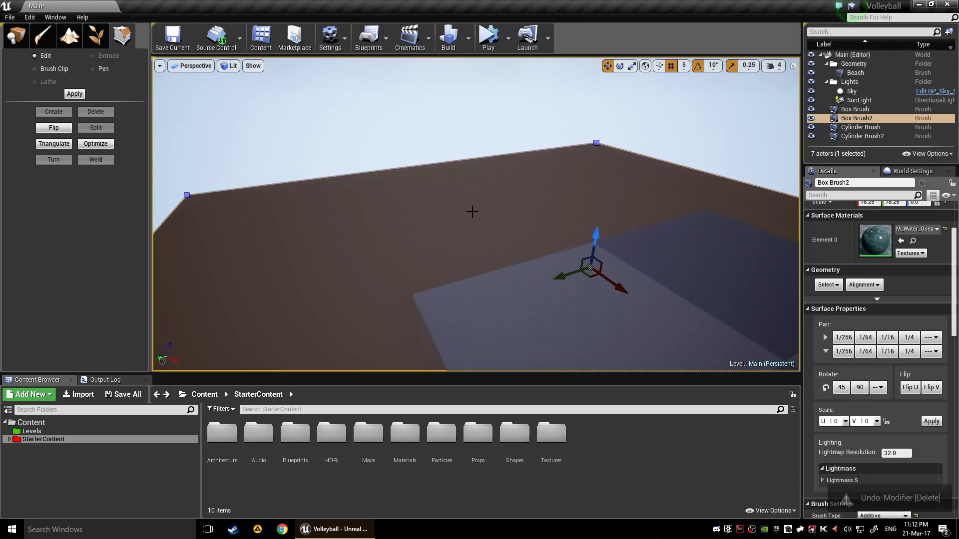
pyautogui.click(406, 133)
pyautogui.moveTo(498, 288); pyautogui.dragTo(506, 293, button='right')
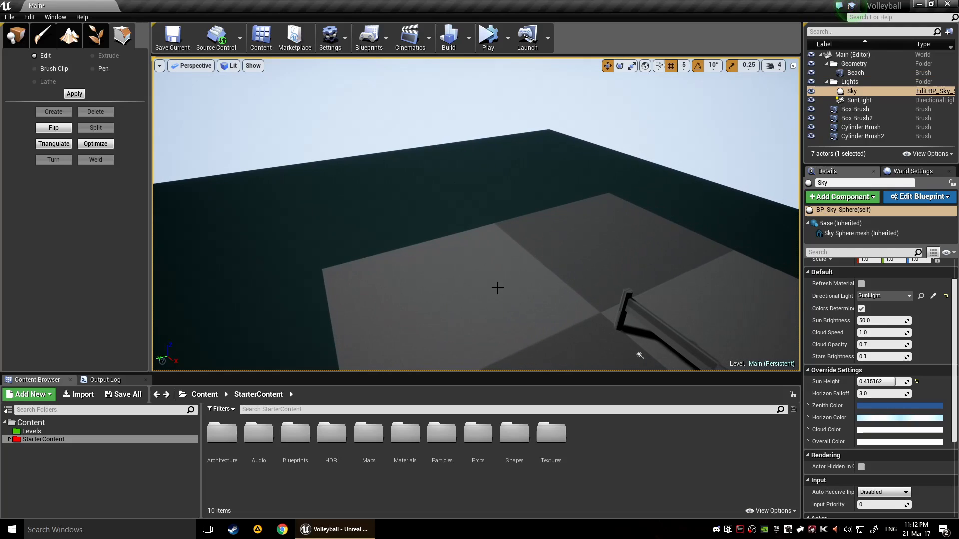
pyautogui.press('d')
pyautogui.moveTo(434, 267); pyautogui.dragTo(429, 233, button='right')
pyautogui.hotkey('ctrl', 's')
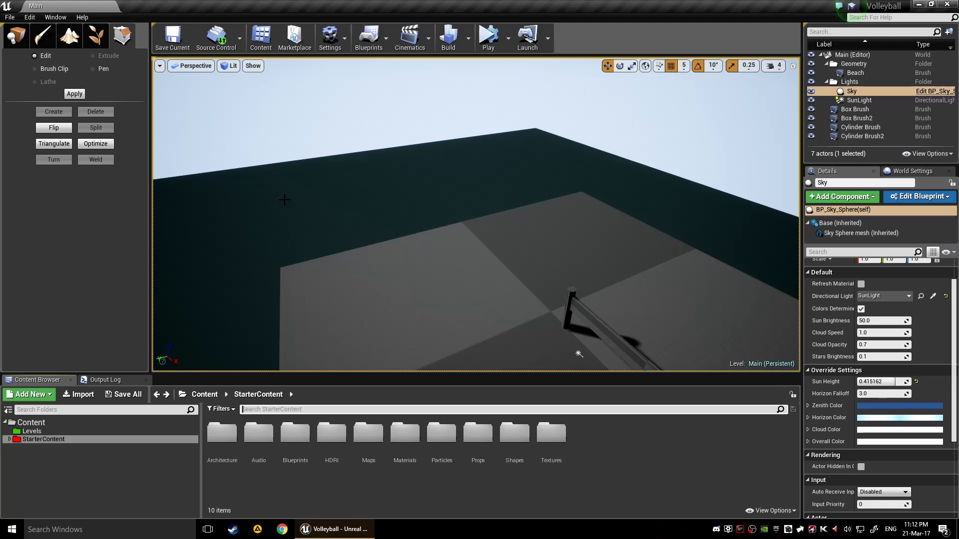
# Step: Check in the Main level from the Levels folder with the description "Prototyped main level, added ocean and beach outline with pseudo-net"
pyautogui.click(97, 424)
pyautogui.click(105, 432)
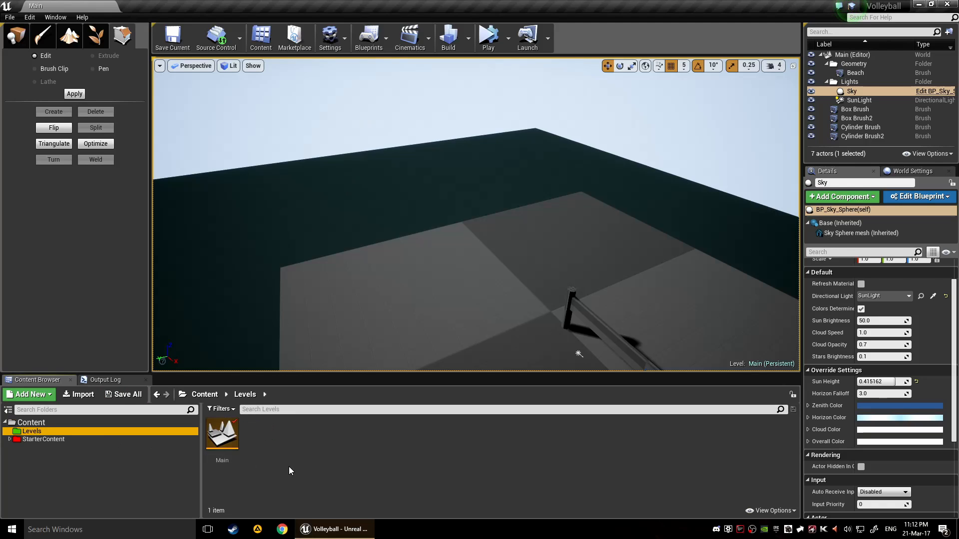
pyautogui.rightClick(230, 437)
pyautogui.moveTo(260, 432)
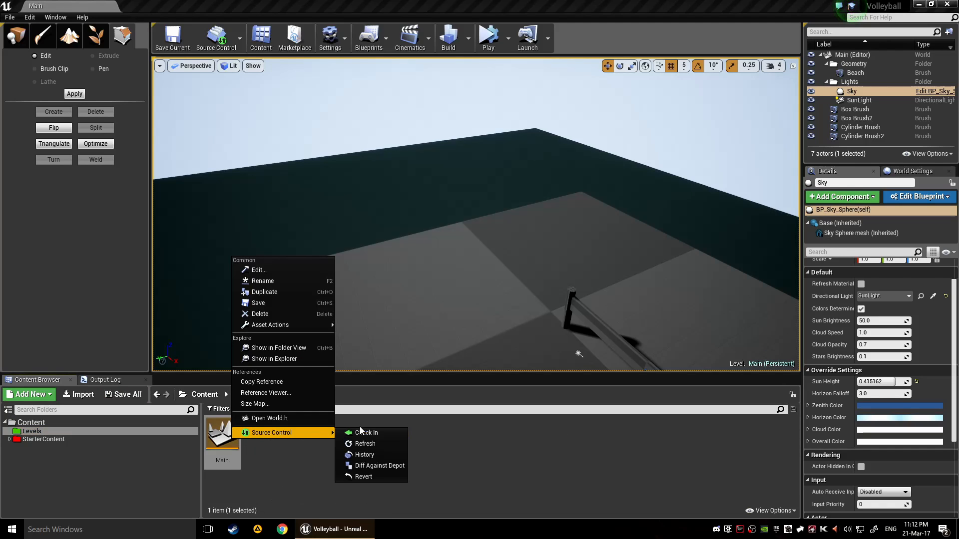
pyautogui.click(379, 432)
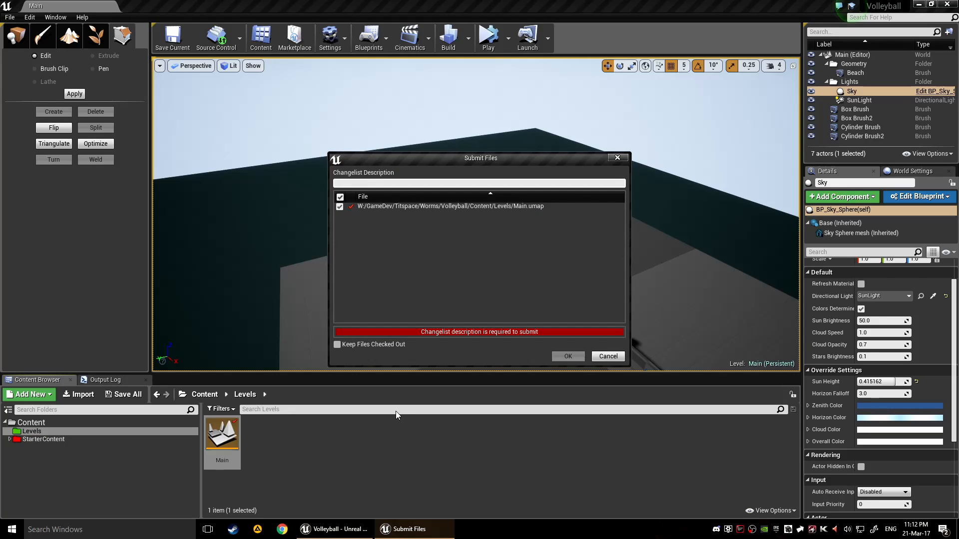
pyautogui.write('Prototy')
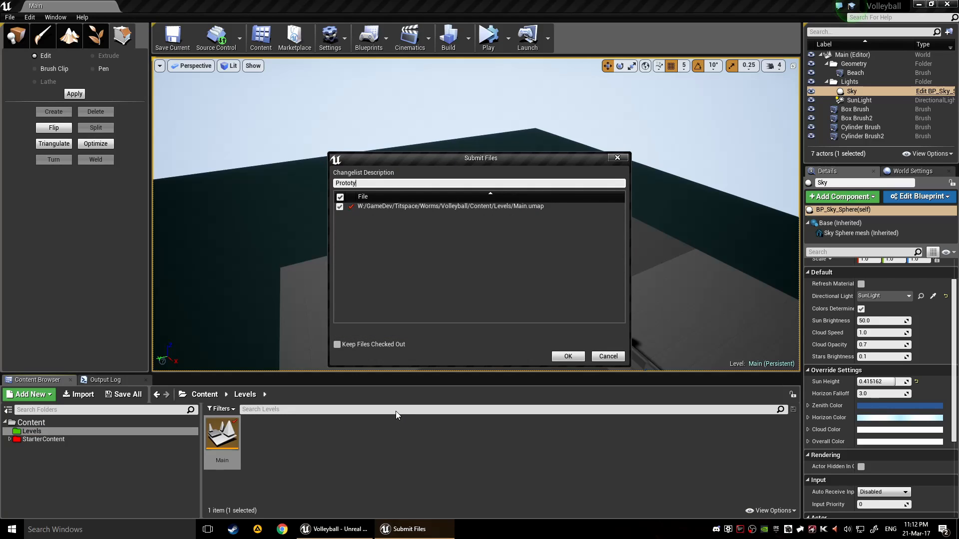
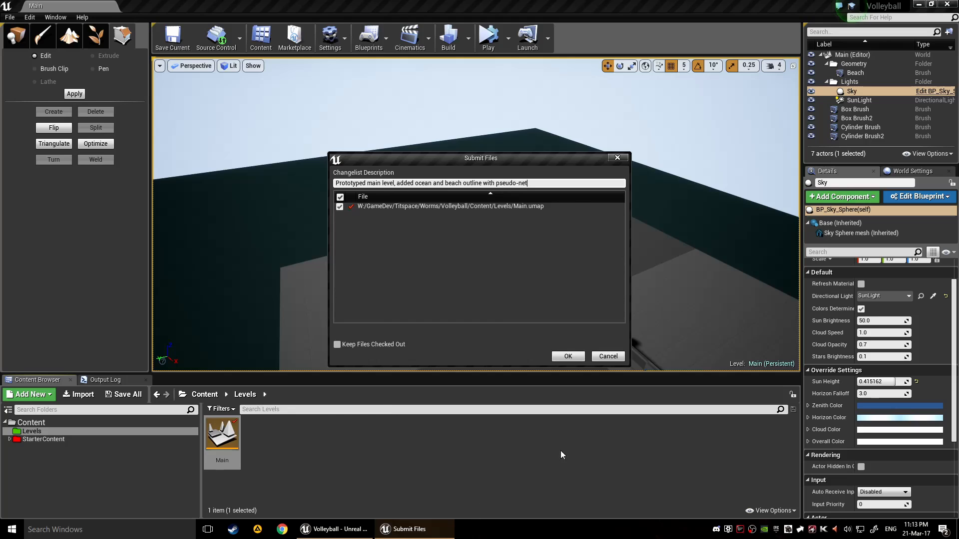
pyautogui.click(567, 355)
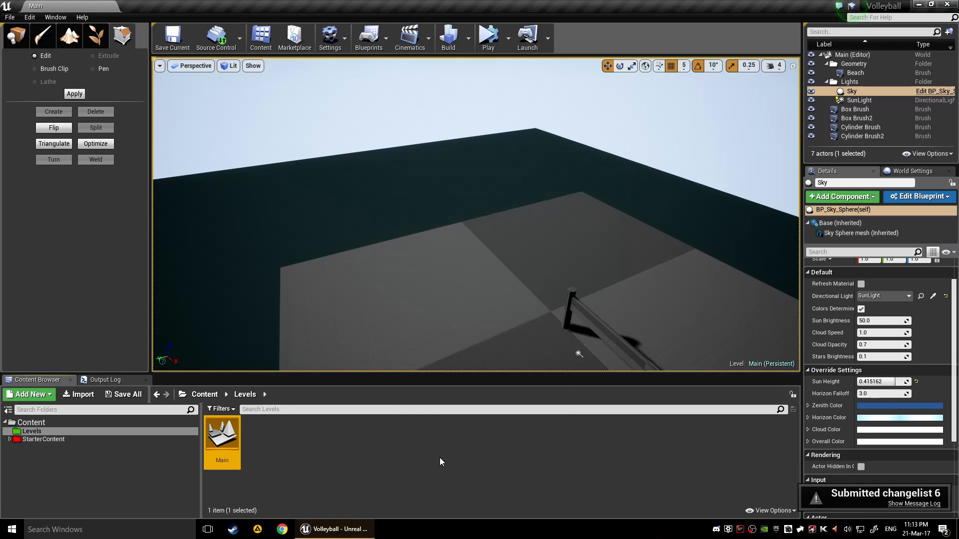
# Step: Assign the M_Rock_Sandstone material to the top face of the Beach brush
pyautogui.click(325, 445)
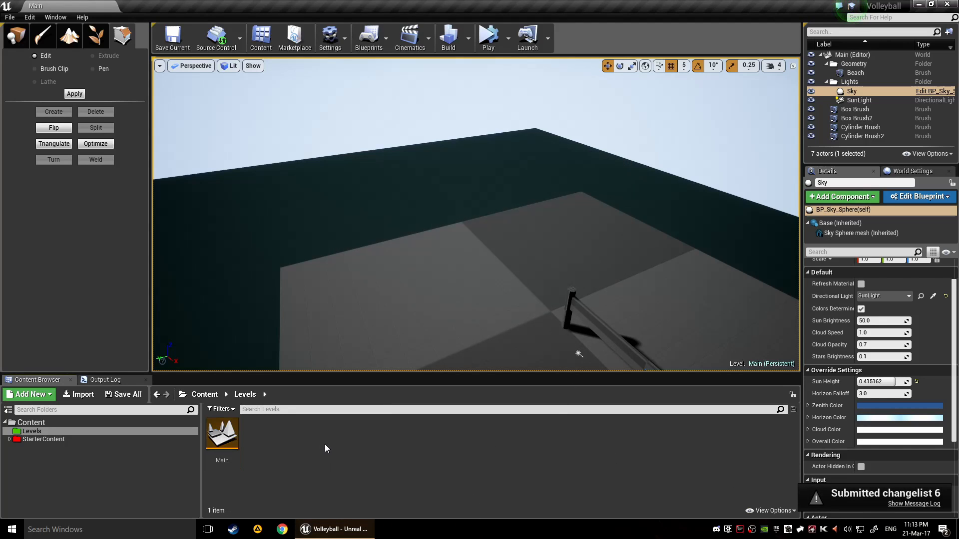
pyautogui.moveTo(485, 288)
pyautogui.mouseDown(button='right')
pyautogui.moveTo(529, 329)
pyautogui.moveTo(460, 300)
pyautogui.moveTo(445, 274)
pyautogui.mouseUp(button='right')
pyautogui.click(446, 275)
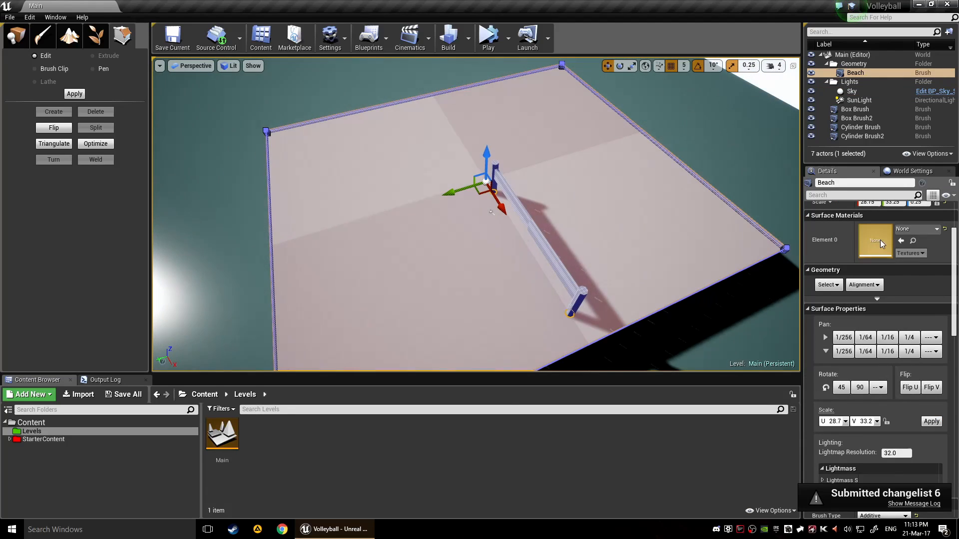
pyautogui.click(914, 230)
pyautogui.write('sa')
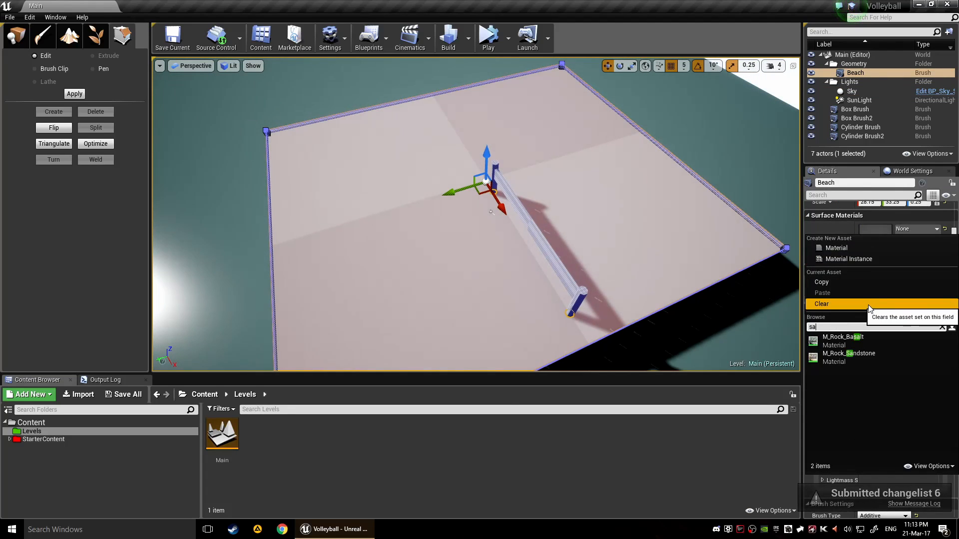
pyautogui.click(879, 352)
pyautogui.click(744, 215)
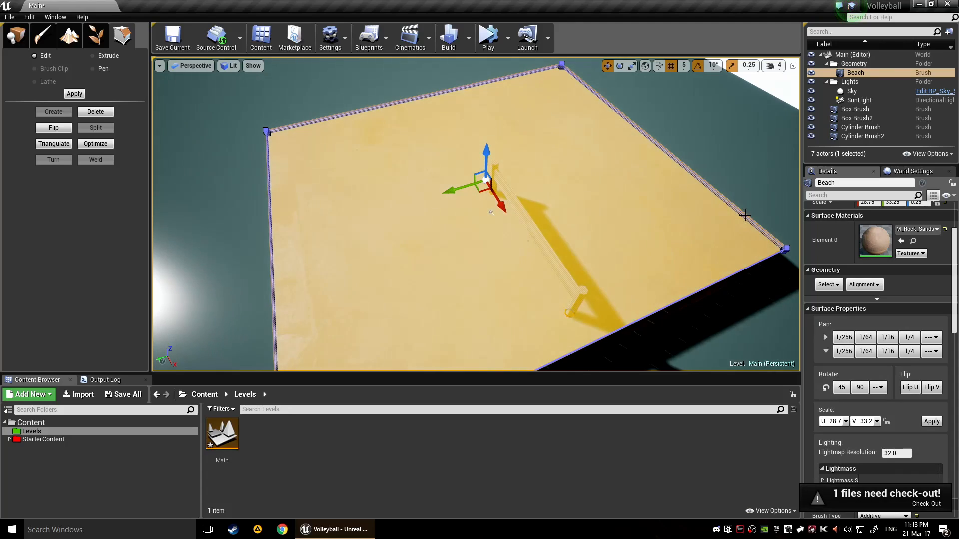
# Step: Examine the beach surface, net and surrounding ocean from several angles
pyautogui.click(736, 343)
pyautogui.moveTo(742, 332); pyautogui.dragTo(859, 327, button='right')
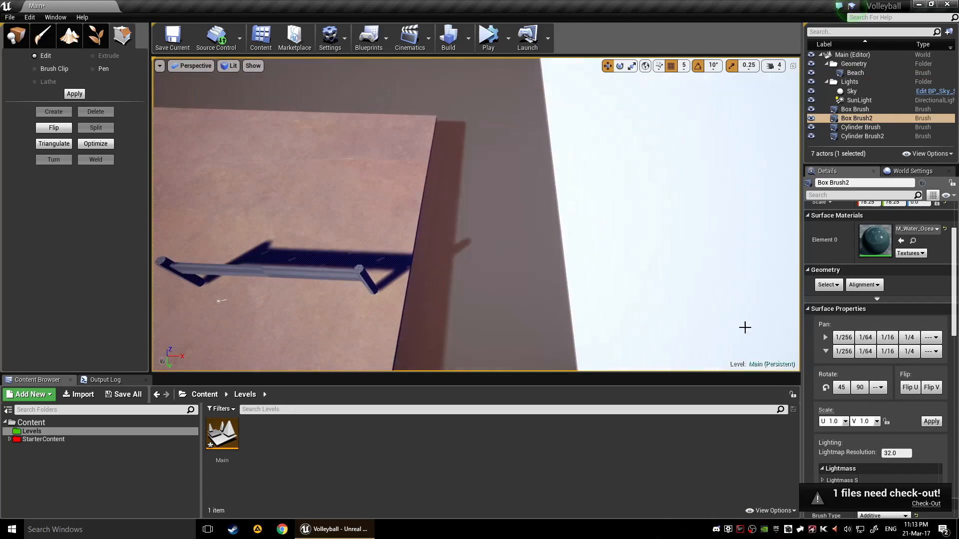
pyautogui.click(708, 274)
pyautogui.moveTo(708, 274)
pyautogui.mouseDown(button='right')
pyautogui.moveTo(594, 274)
pyautogui.moveTo(524, 245)
pyautogui.moveTo(585, 269)
pyautogui.moveTo(599, 260)
pyautogui.moveTo(589, 214)
pyautogui.moveTo(525, 209)
pyautogui.moveTo(425, 225)
pyautogui.moveTo(595, 249)
pyautogui.moveTo(661, 287)
pyautogui.moveTo(612, 257)
pyautogui.moveTo(554, 265)
pyautogui.moveTo(657, 272)
pyautogui.mouseUp(button='right')
pyautogui.press('w')
pyautogui.press('d')
pyautogui.press('s')
pyautogui.press('a')
pyautogui.press('a')
pyautogui.press('e')
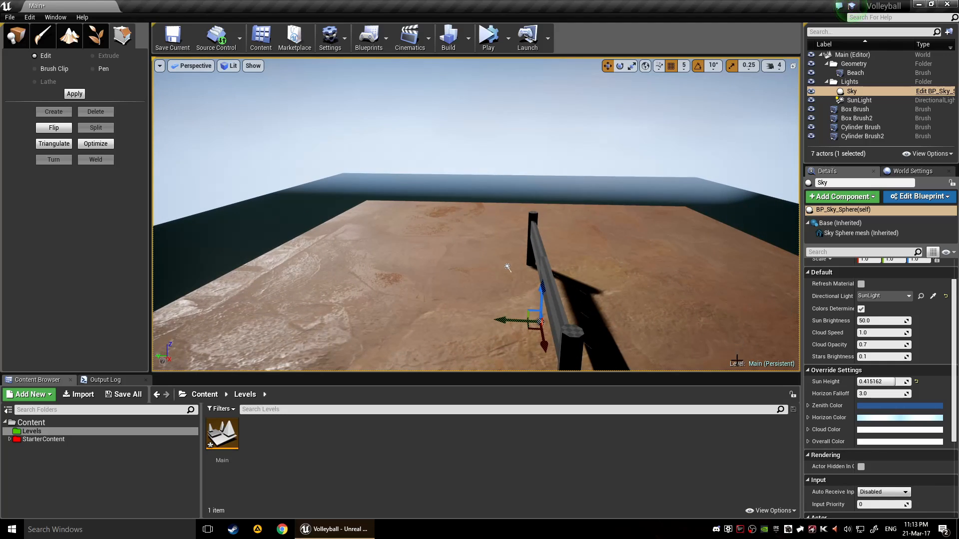
# Step: Activate the geometry Pen tool and maximize the top wireframe view in place of the perspective view
pyautogui.click(91, 69)
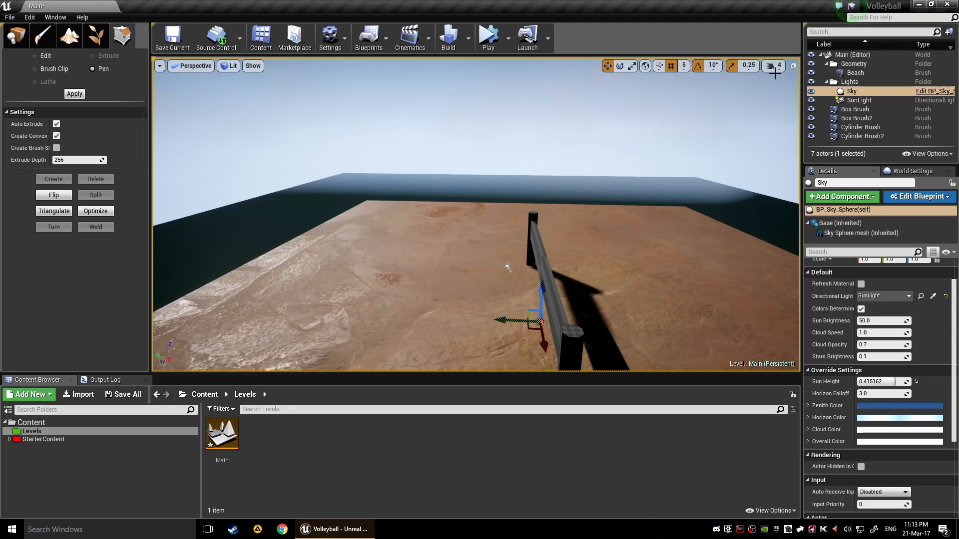
pyautogui.click(792, 65)
pyautogui.click(677, 254)
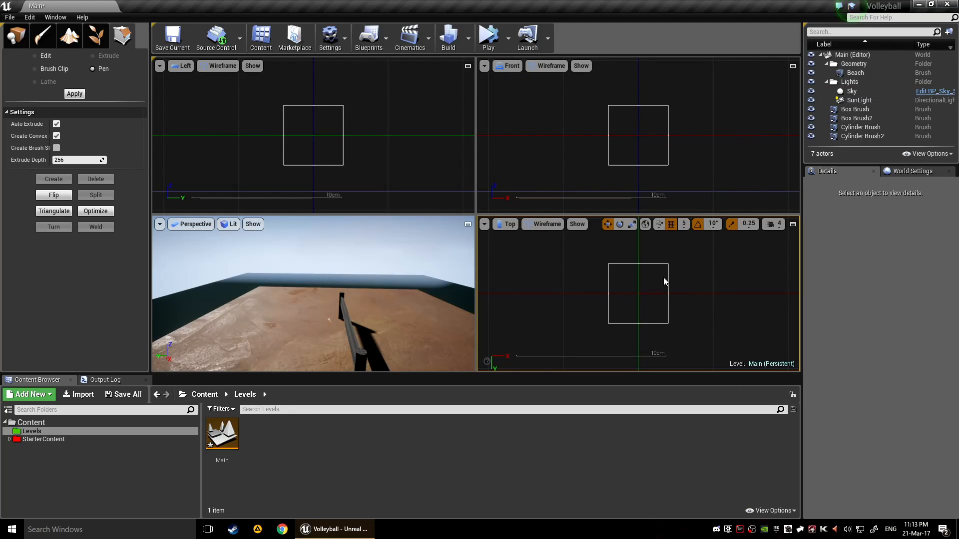
pyautogui.click(377, 276)
pyautogui.press('Escape')
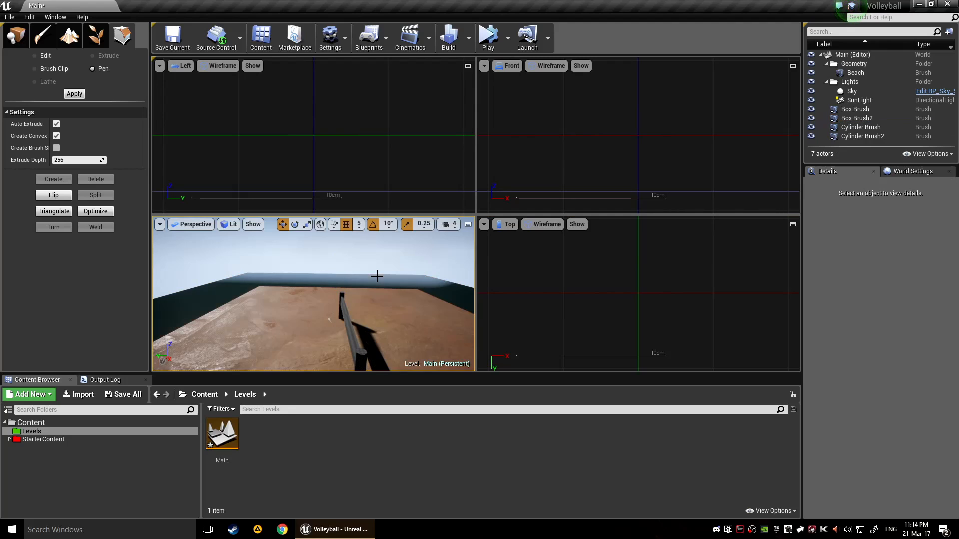
pyautogui.click(792, 224)
pyautogui.scroll(-5, 479, 260)
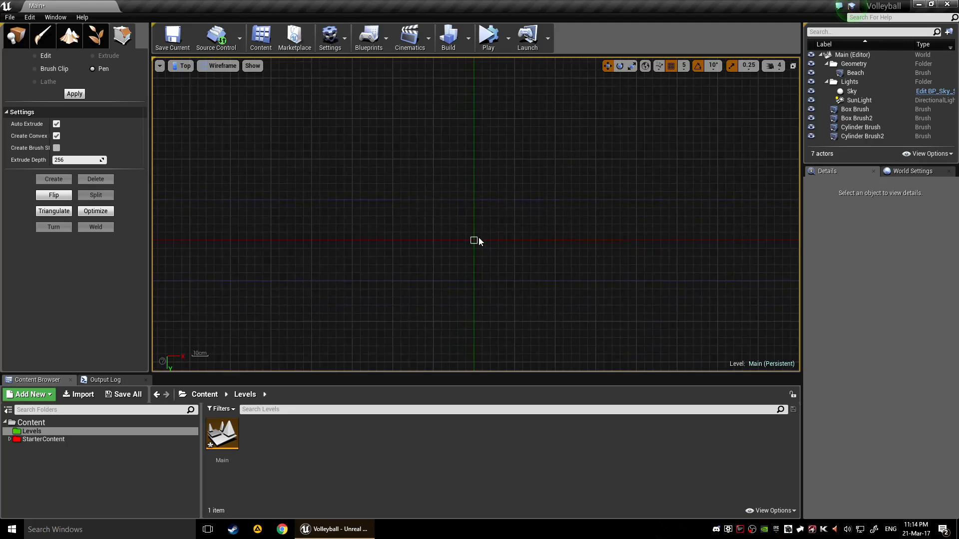
pyautogui.scroll(2, 464, 247)
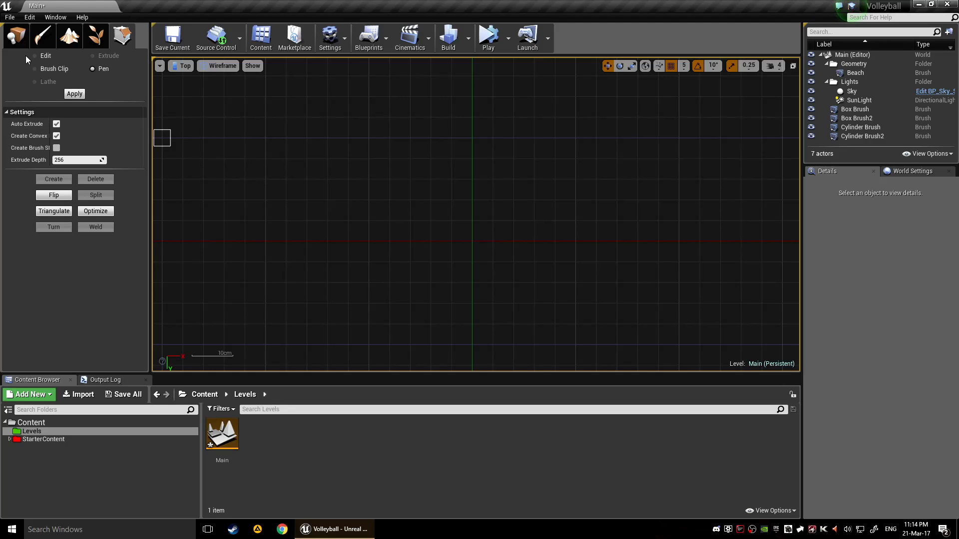
pyautogui.click(469, 204)
pyautogui.press('Escape')
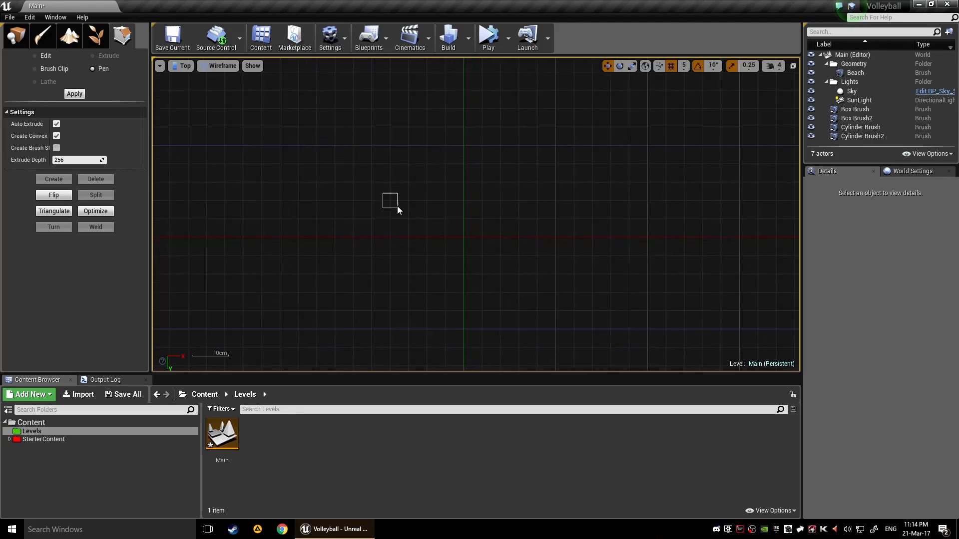
pyautogui.scroll(-2, 397, 205)
# Step: Dismiss the asset check-out dialog and check out the Main level through its source control options
pyautogui.click(178, 195)
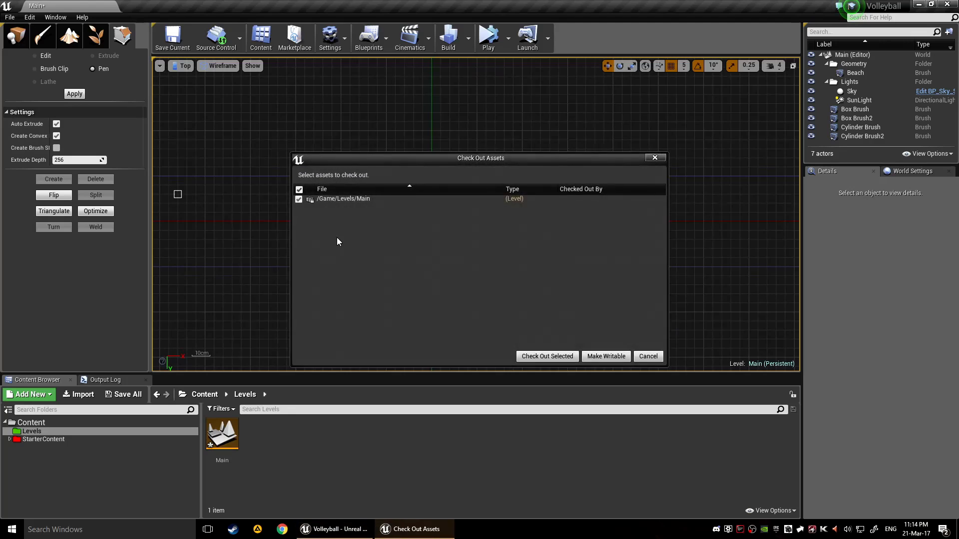
pyautogui.click(648, 356)
pyautogui.rightClick(209, 447)
pyautogui.moveTo(280, 441)
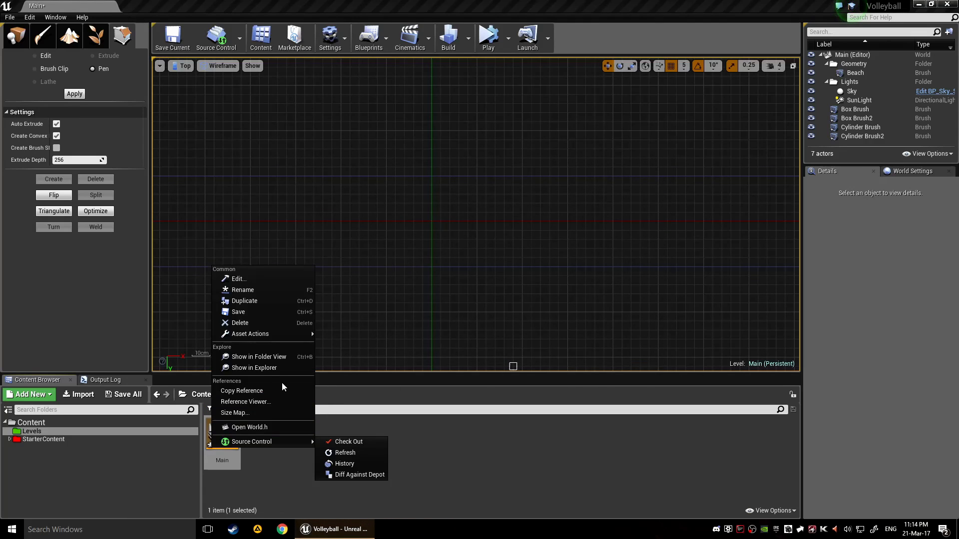
pyautogui.click(344, 441)
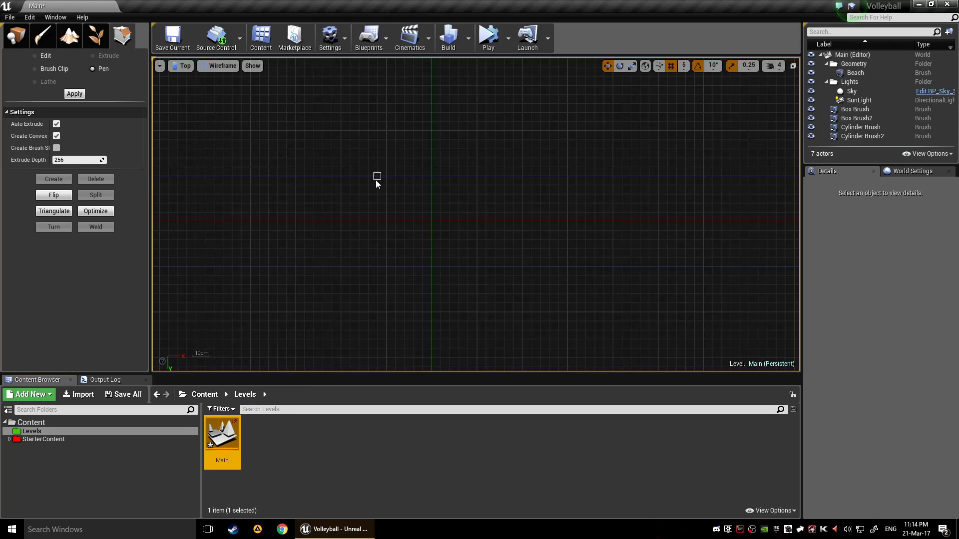
pyautogui.scroll(3, 405, 220)
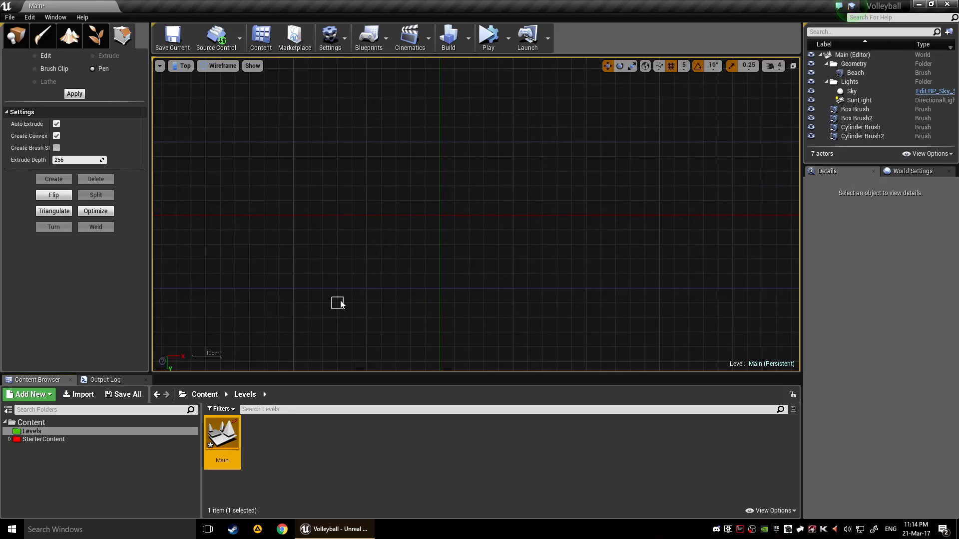
pyautogui.click(381, 288)
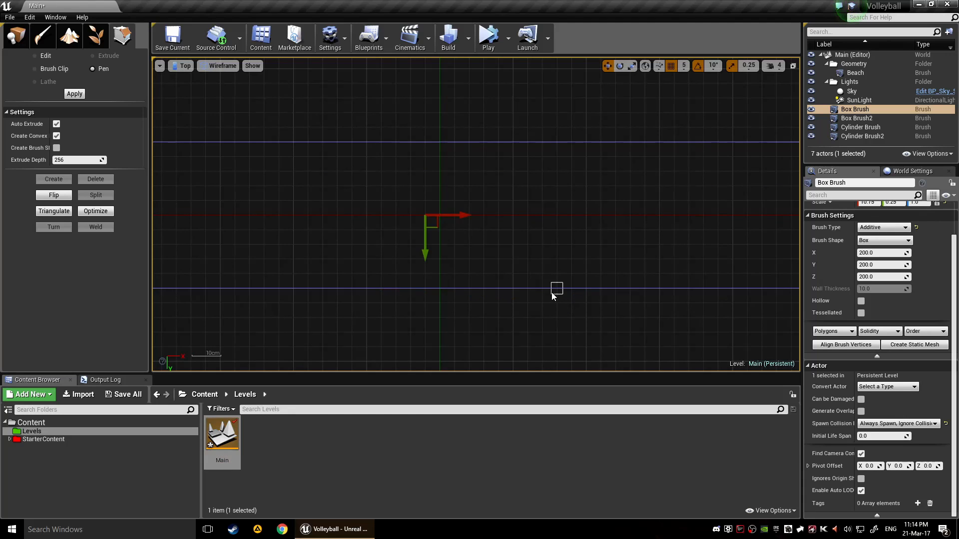
pyautogui.scroll(-4, 551, 294)
pyautogui.click(849, 110)
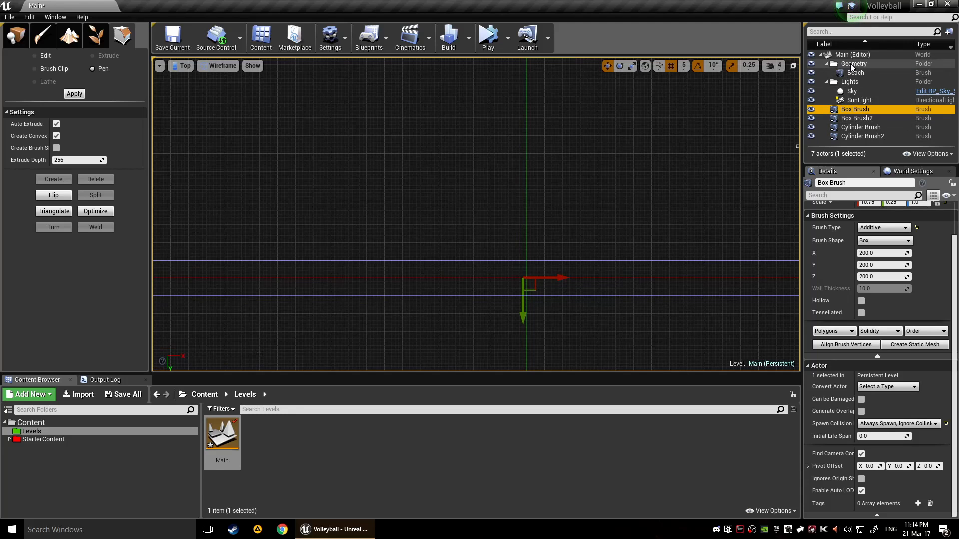
pyautogui.click(852, 55)
# Step: Draw a closed coastline outline with one jagged side on empty grid east of the beach, and build it as a brush with the Pen tool
pyautogui.scroll(-1, 599, 244)
pyautogui.scroll(-5, 594, 270)
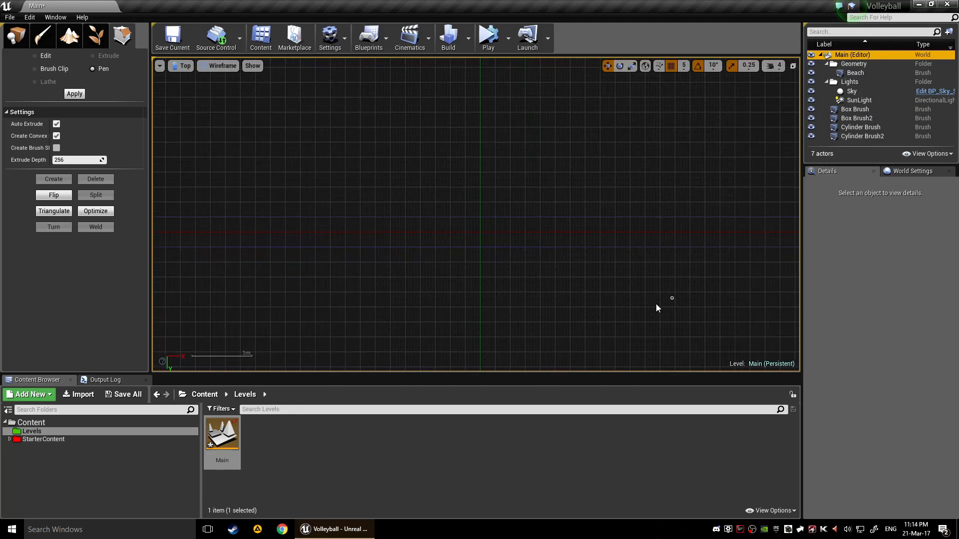
pyautogui.moveTo(656, 311); pyautogui.dragTo(387, 197, button='right')
pyautogui.scroll(-5, 439, 219)
pyautogui.moveTo(709, 247); pyautogui.dragTo(374, 262, button='right')
pyautogui.scroll(-4, 544, 238)
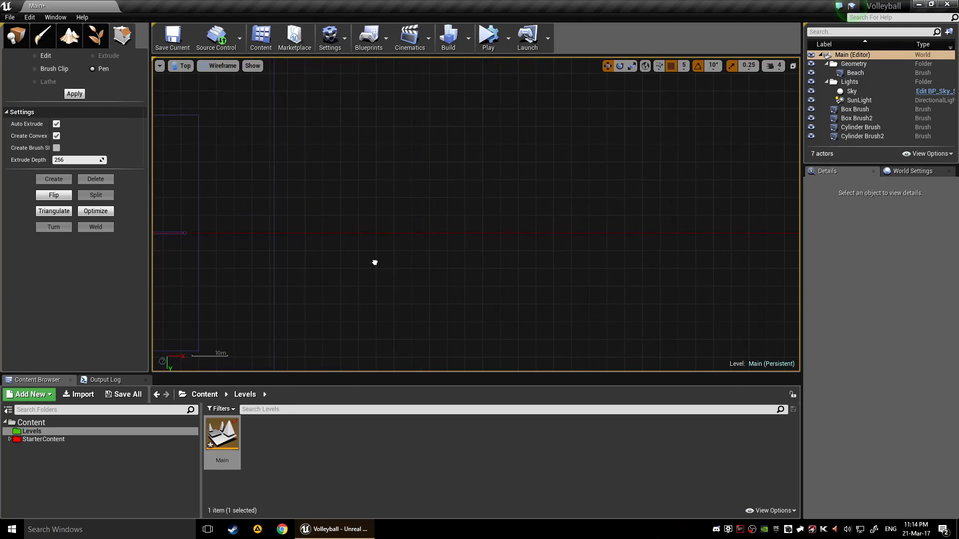
pyautogui.scroll(-2, 422, 253)
pyautogui.scroll(2, 456, 284)
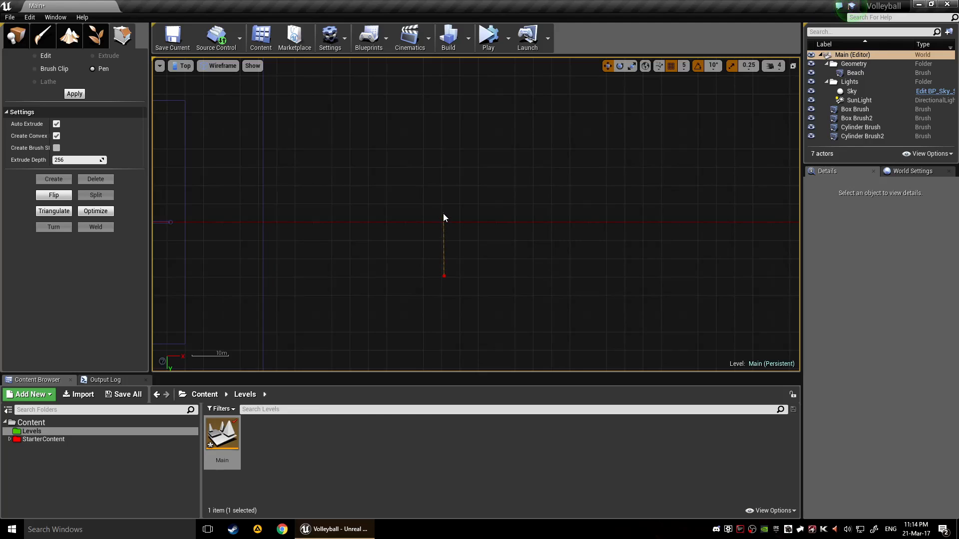
pyautogui.click(444, 197)
pyautogui.press('Return')
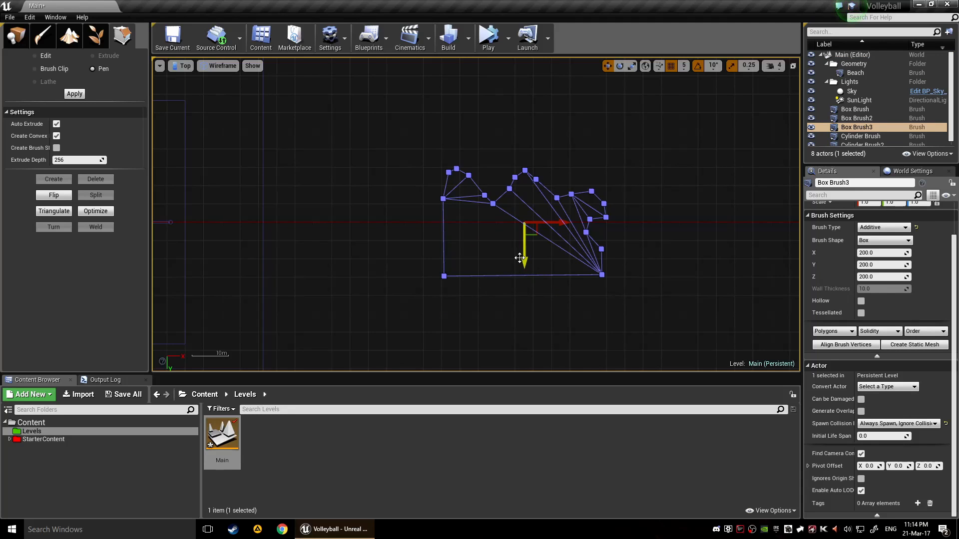
# Step: Rotate the new coastline brush to about -90 degrees around Z so its jagged edge faces negative X, and deselect it
pyautogui.moveTo(520, 257); pyautogui.dragTo(430, 256, button='right')
pyautogui.scroll(-1, 431, 257)
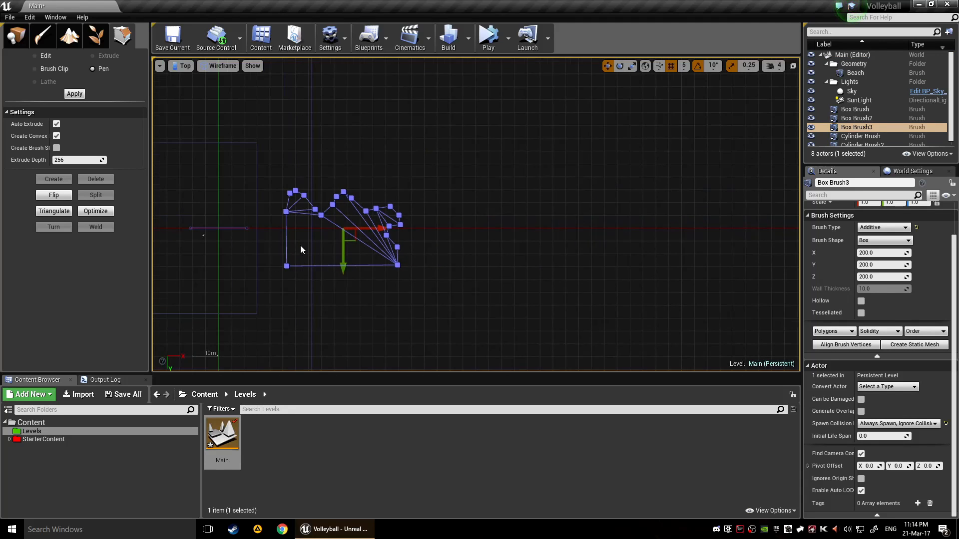
pyautogui.scroll(-2, 319, 260)
pyautogui.press('e')
pyautogui.moveTo(376, 240); pyautogui.dragTo(379, 295)
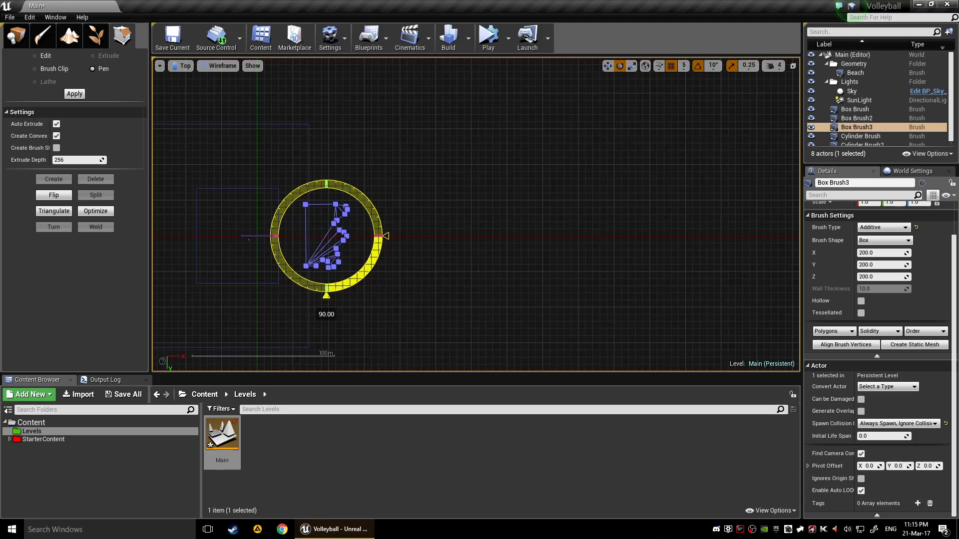
pyautogui.moveTo(524, 280)
pyautogui.mouseDown(button='right')
pyautogui.moveTo(434, 276)
pyautogui.moveTo(592, 248)
pyautogui.mouseUp(button='right')
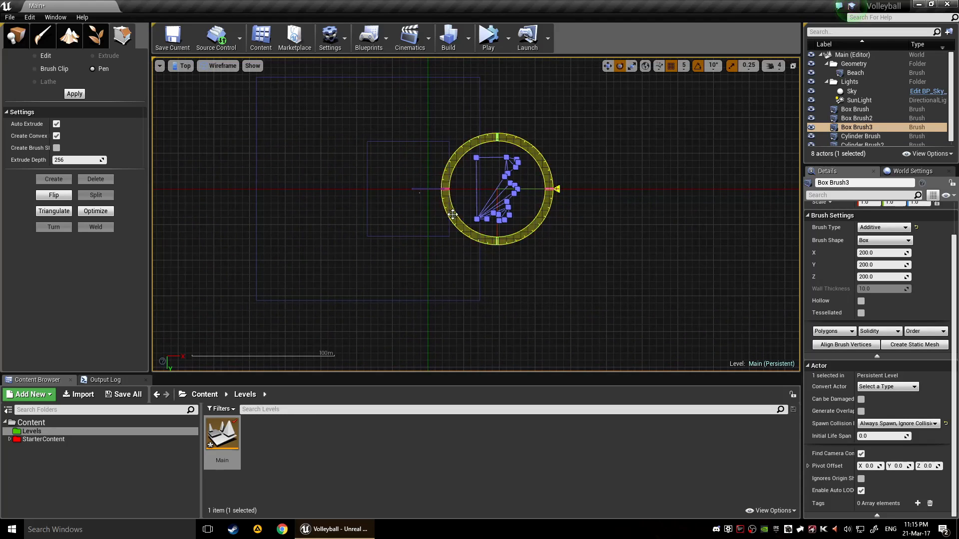
pyautogui.moveTo(448, 212)
pyautogui.mouseDown()
pyautogui.moveTo(507, 241)
pyautogui.moveTo(475, 237)
pyautogui.moveTo(445, 194)
pyautogui.moveTo(544, 210)
pyautogui.moveTo(545, 165)
pyautogui.mouseUp()
pyautogui.click(529, 276)
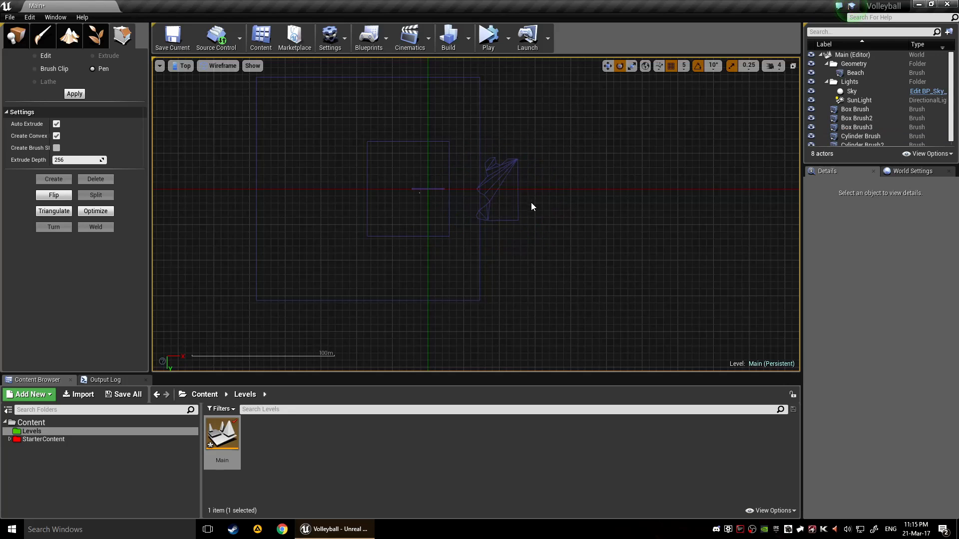
# Step: Move the coastline brush along X onto the existing beach, to an X location of about -1167.5 cm
pyautogui.click(510, 193)
pyautogui.press('w')
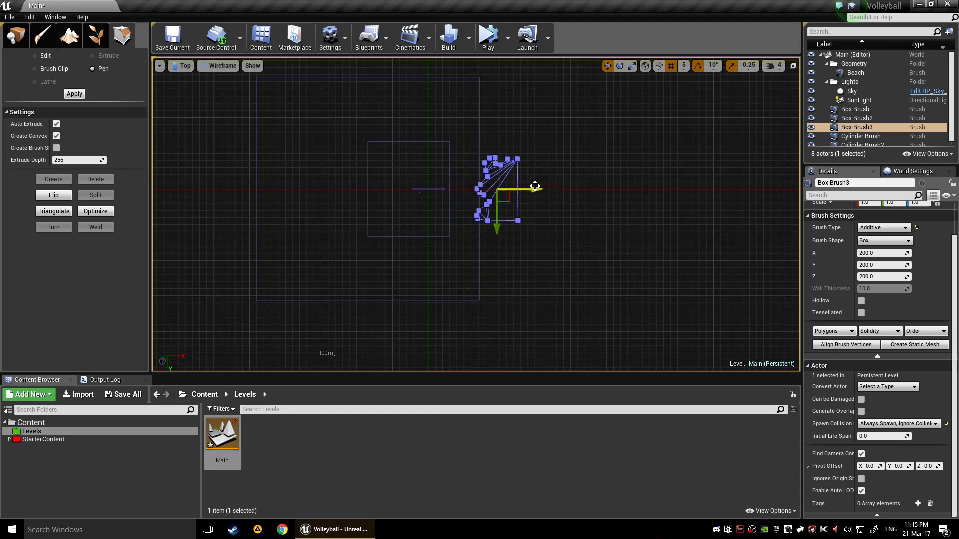
pyautogui.moveTo(535, 186)
pyautogui.mouseDown()
pyautogui.moveTo(344, 188)
pyautogui.moveTo(446, 189)
pyautogui.mouseUp()
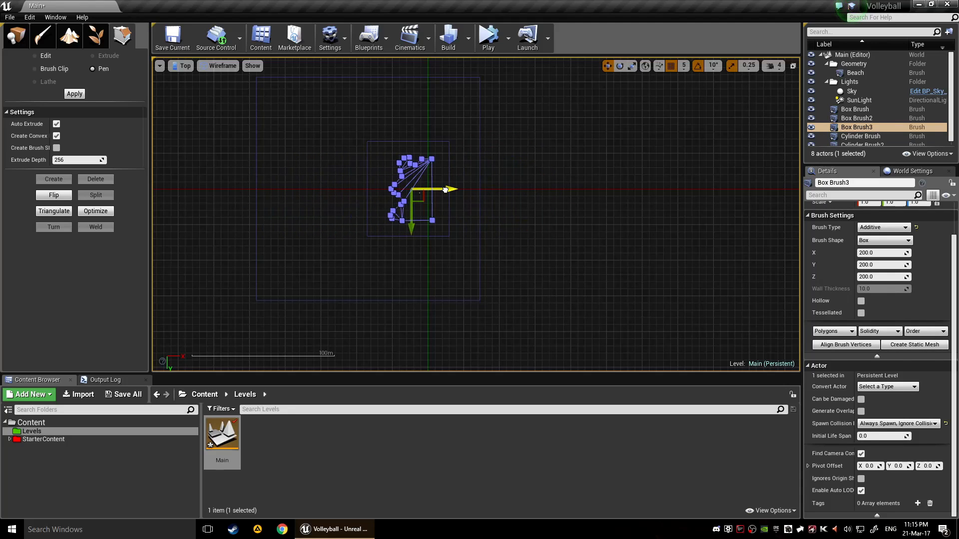
pyautogui.press('e')
pyautogui.press('w')
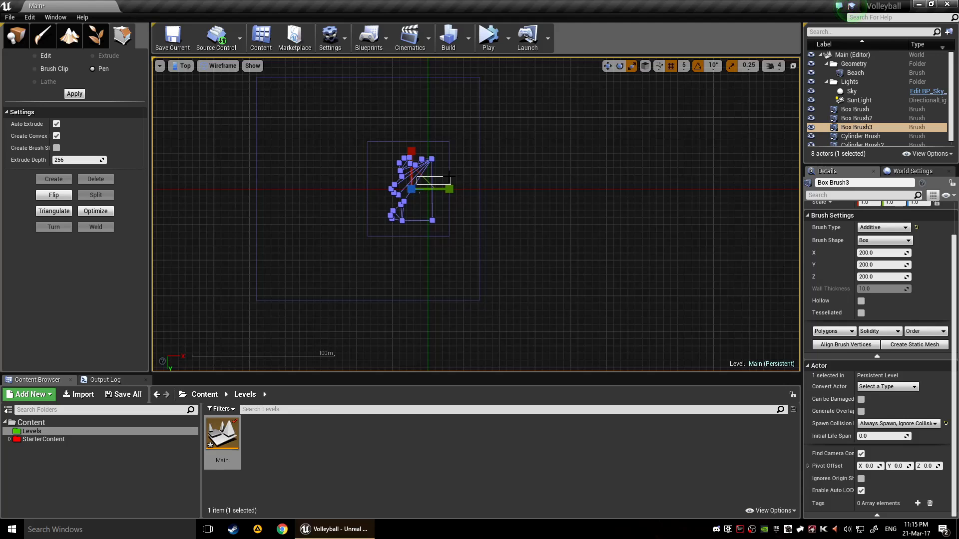
# Step: Scale the coastline brush to 3.0 in X and Y and shift it along X to about -1692.5 cm
pyautogui.moveTo(449, 176); pyautogui.dragTo(451, 176)
pyautogui.hotkey('ctrl', 'z')
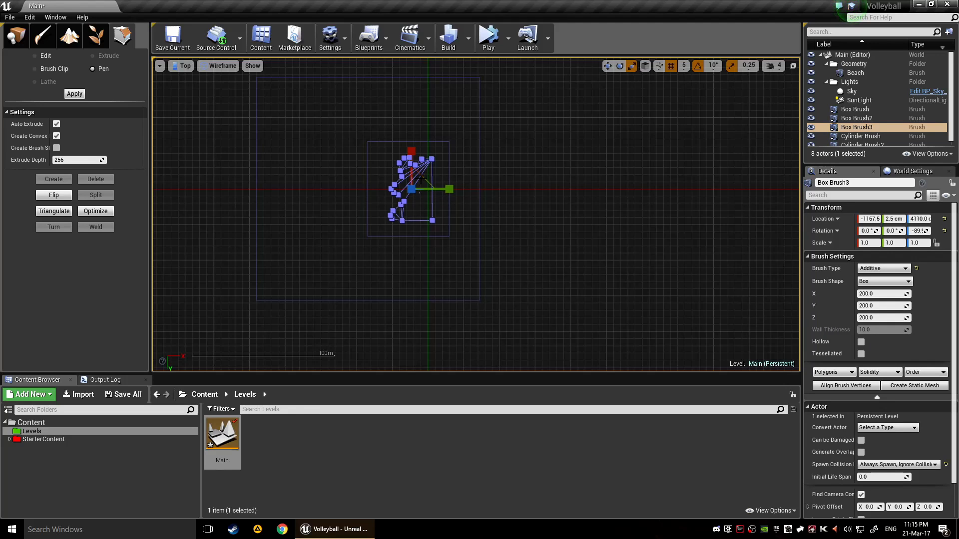
pyautogui.moveTo(421, 179); pyautogui.dragTo(458, 150)
pyautogui.press('w')
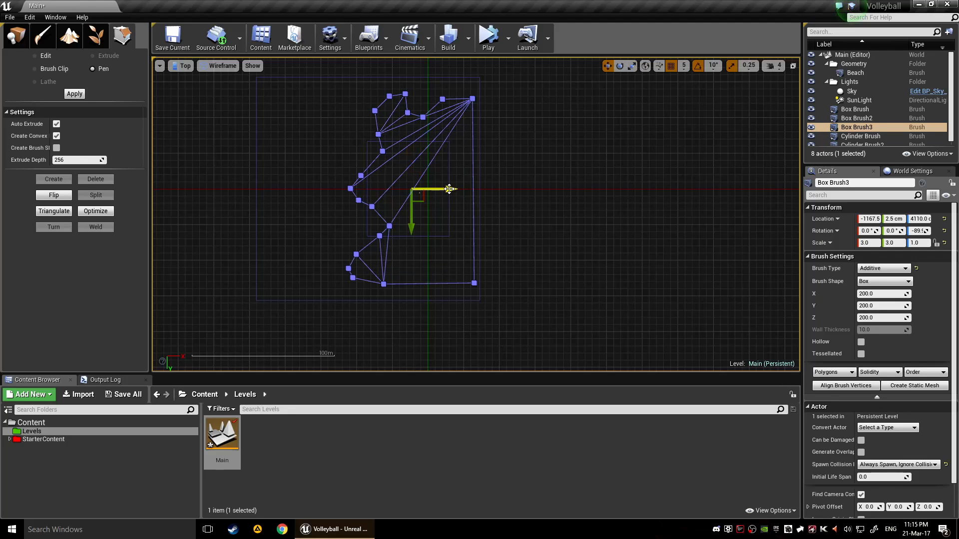
pyautogui.moveTo(448, 189); pyautogui.dragTo(442, 188)
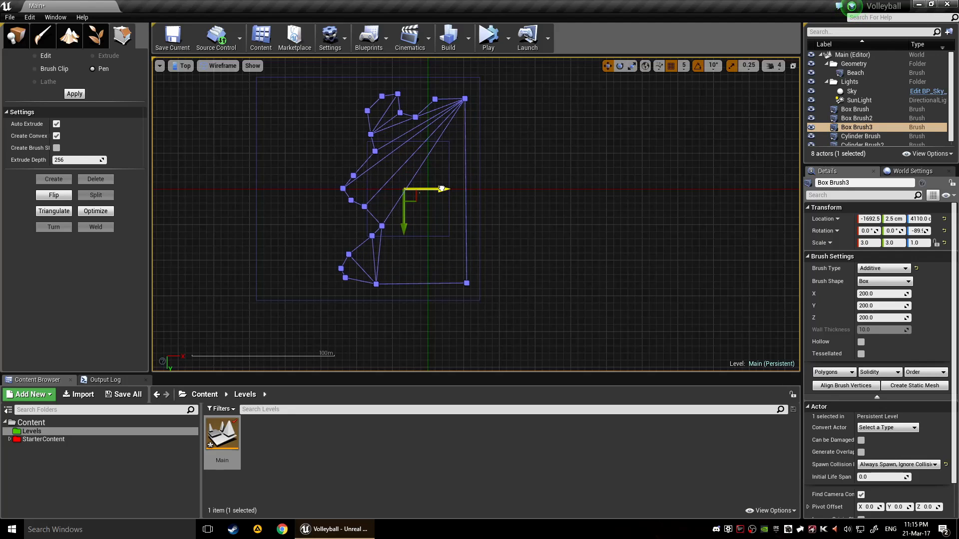
# Step: Examine the box brushes one by one to identify them, and undo the trial move of Box Brush
pyautogui.click(859, 109)
pyautogui.click(864, 118)
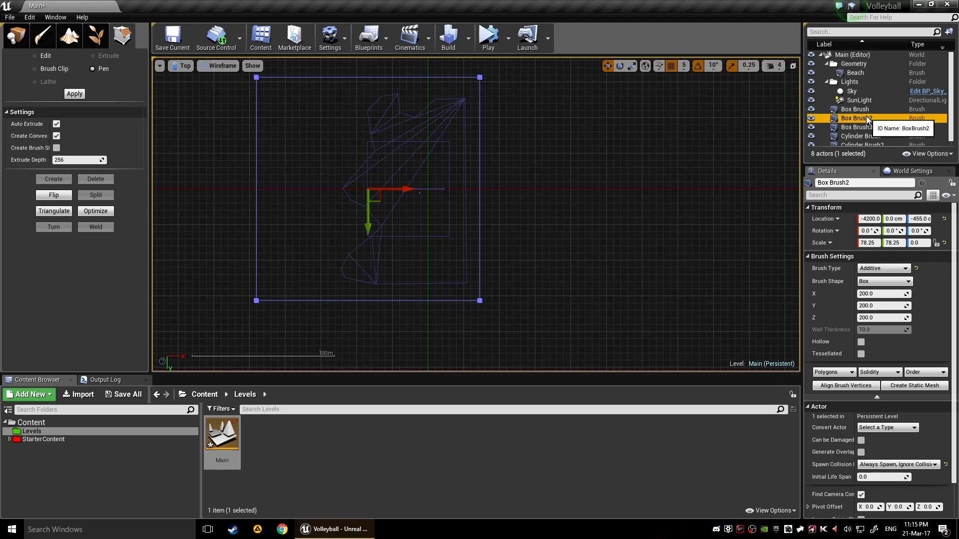
pyautogui.scroll(-1, 865, 129)
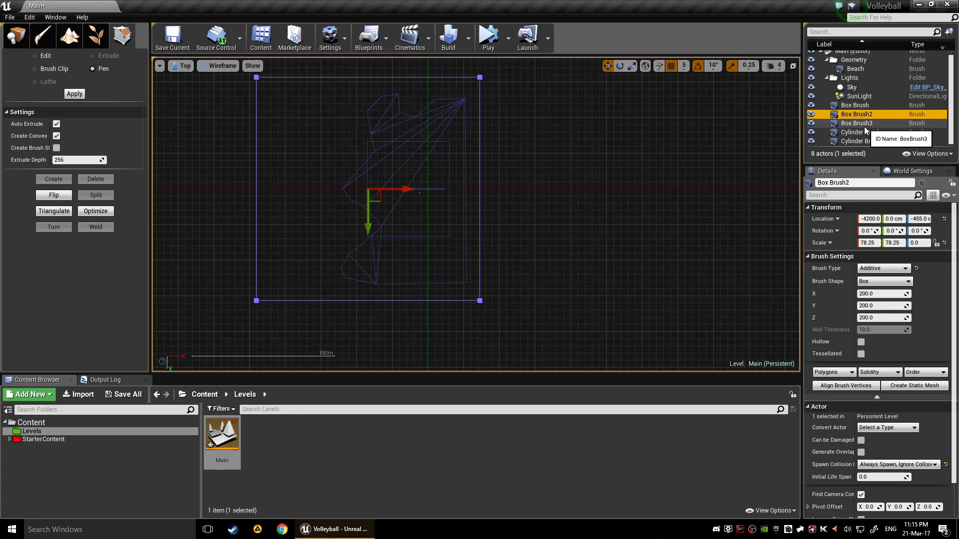
pyautogui.click(864, 127)
pyautogui.click(865, 113)
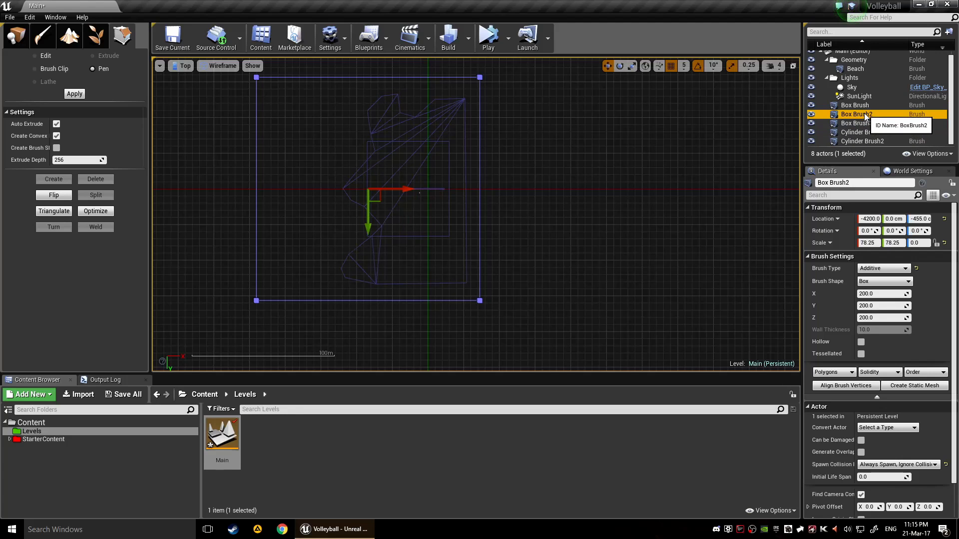
pyautogui.click(865, 107)
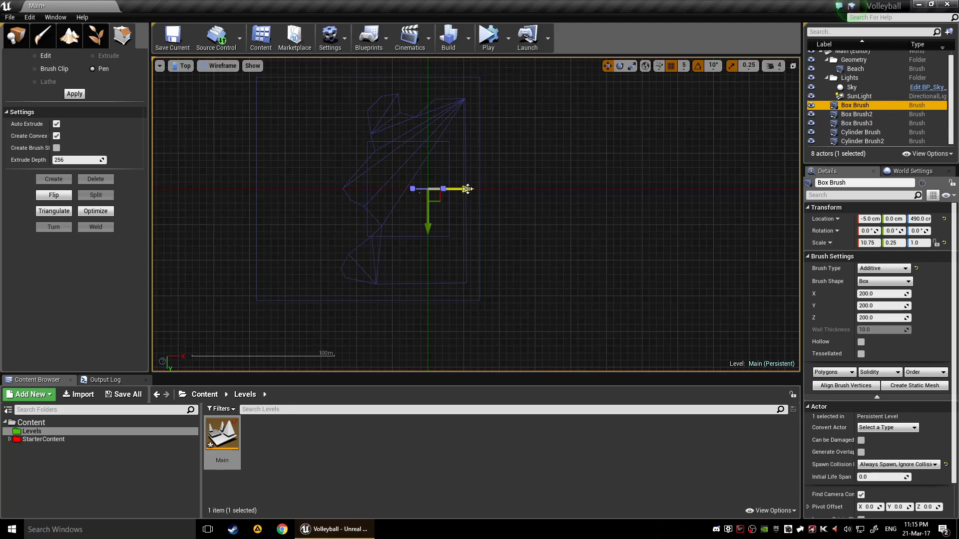
pyautogui.moveTo(468, 189); pyautogui.dragTo(604, 187)
pyautogui.hotkey('ctrl', 'z')
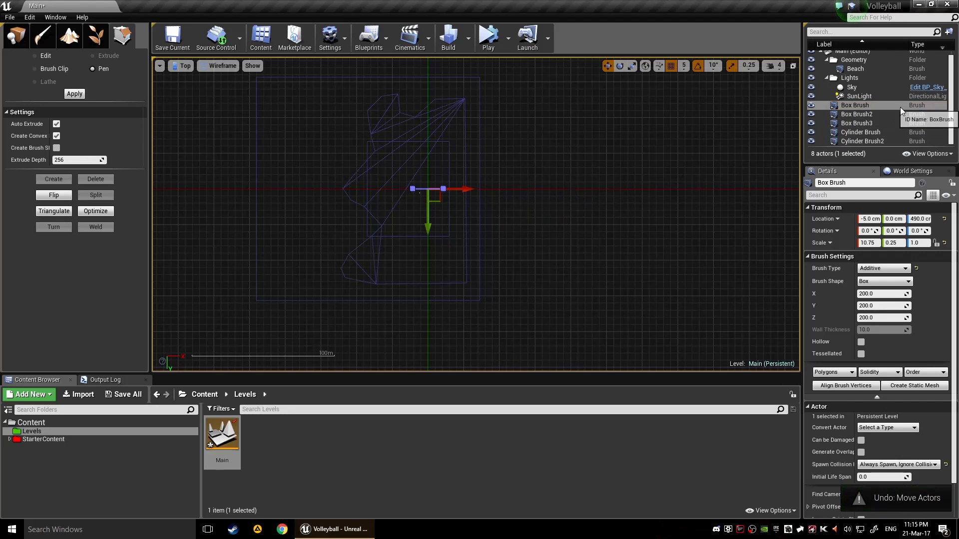
# Step: Delete the old rectangular Beach brush from the Geometry folder
pyautogui.scroll(1, 897, 107)
pyautogui.click(879, 74)
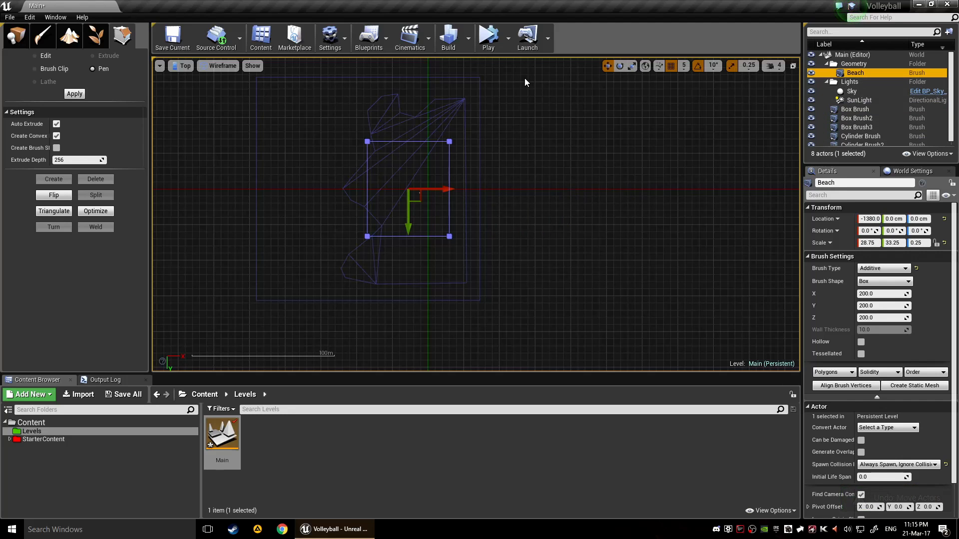
pyautogui.press('Delete')
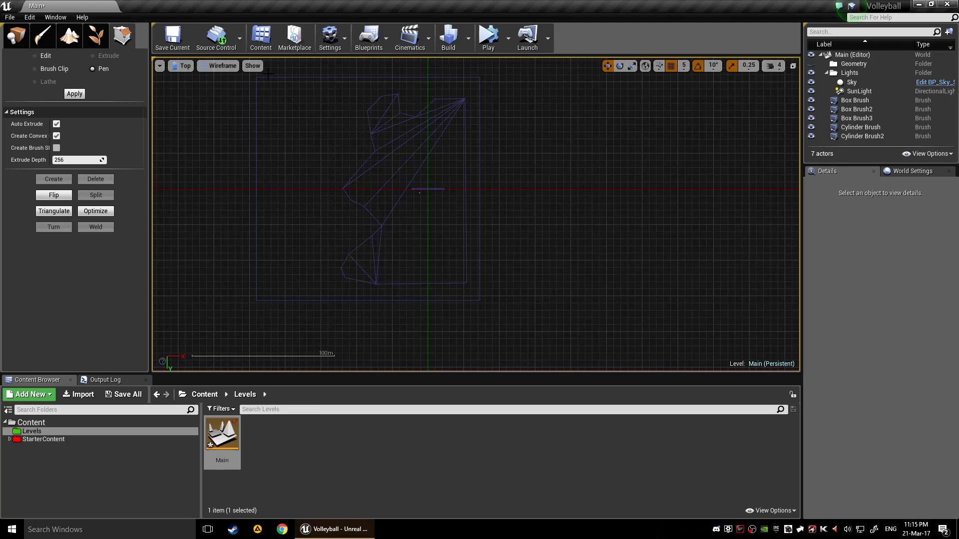
# Step: Rename the coastline brush Box Brush3 as BeachLine
pyautogui.click(870, 117)
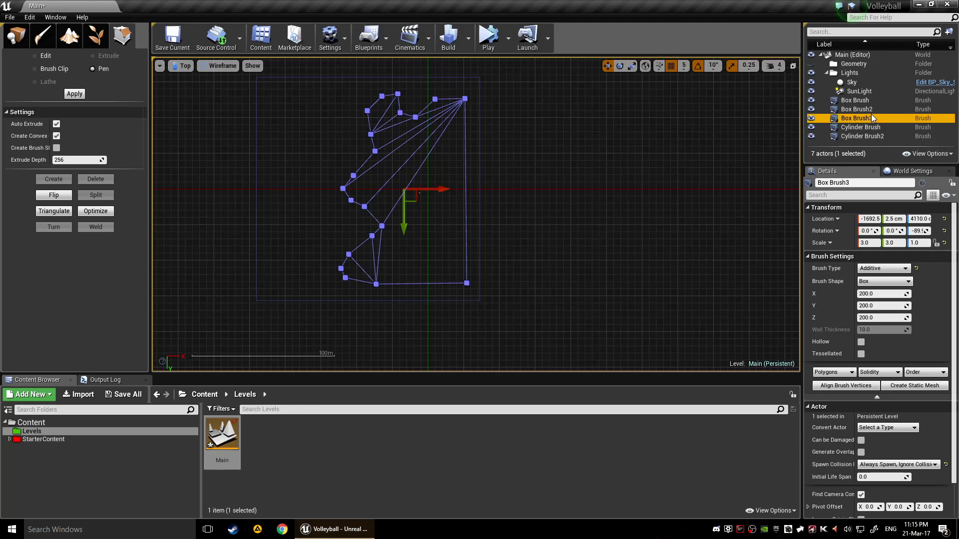
pyautogui.doubleClick(870, 115)
pyautogui.click(866, 119)
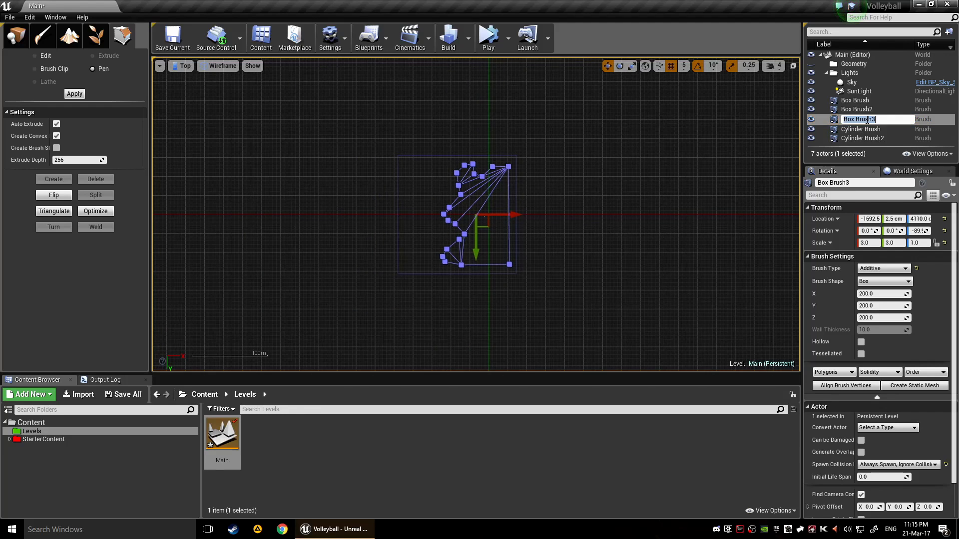
pyautogui.write('Beac')
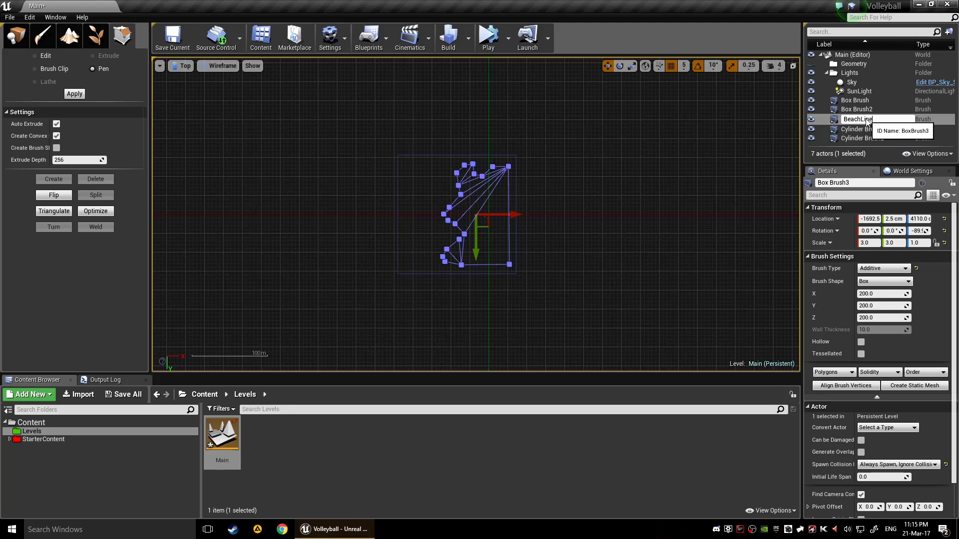
pyautogui.write('hLine')
pyautogui.press('Return')
# Step: Rename the net's Box Brush as Post1
pyautogui.click(857, 110)
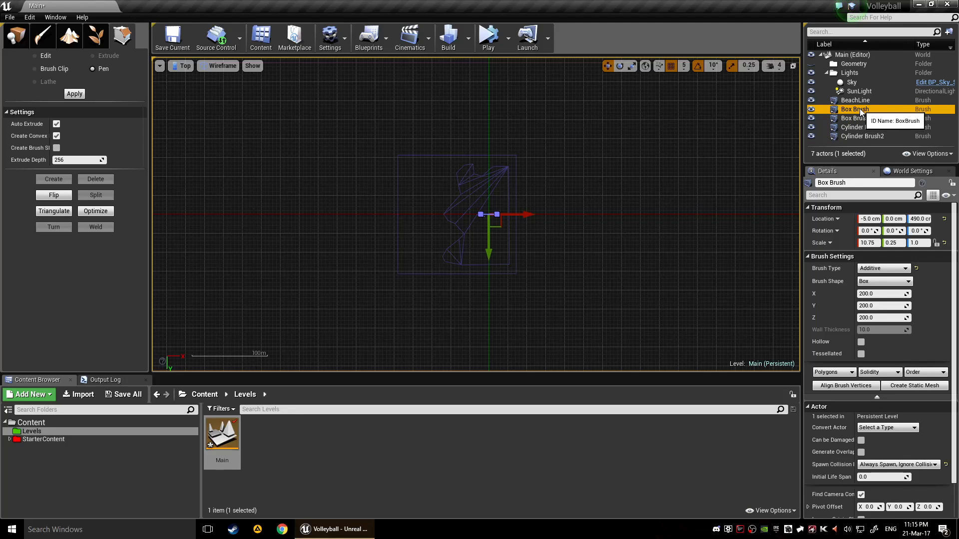
pyautogui.click(858, 109)
pyautogui.write('Post1')
pyautogui.press('Return')
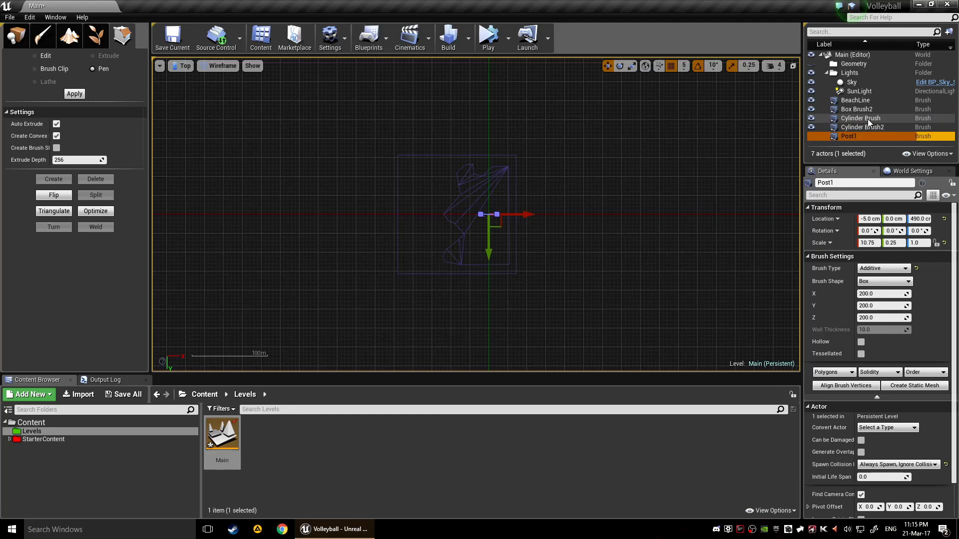
# Step: Rename Cylinder Brush2 as Post2
pyautogui.click(865, 128)
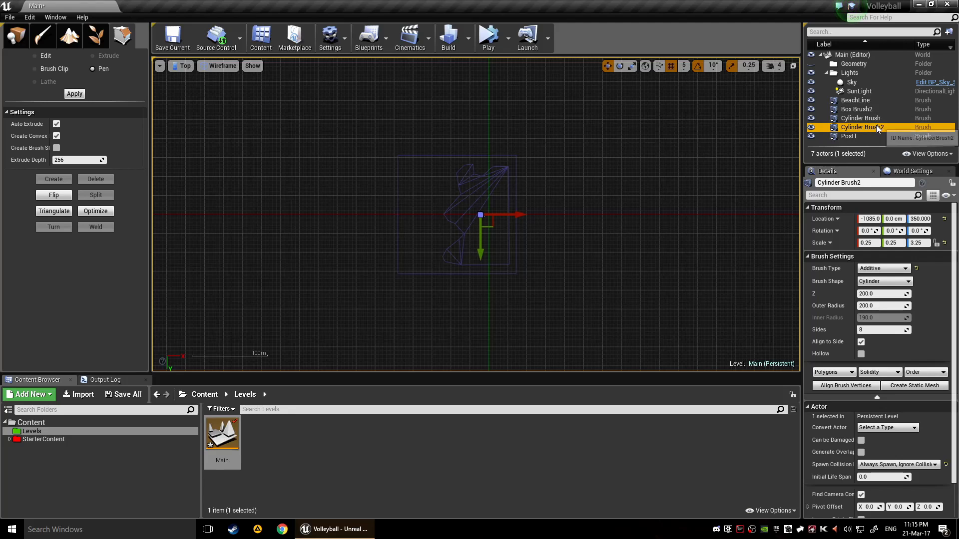
pyautogui.click(876, 125)
pyautogui.write('Post2')
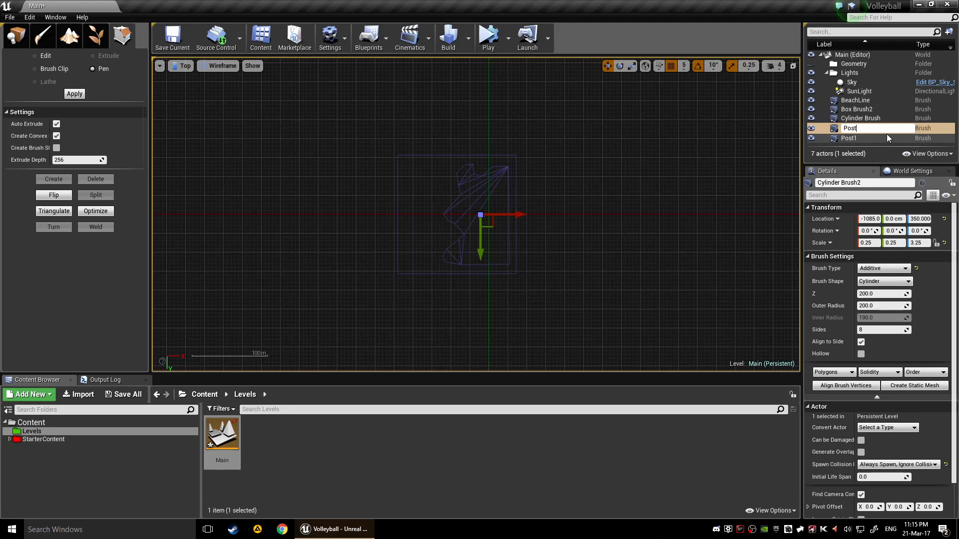
pyautogui.press('Return')
# Step: Rename Cylinder Brush as Post1, and select the box-shaped net brush that shares this name
pyautogui.click(866, 120)
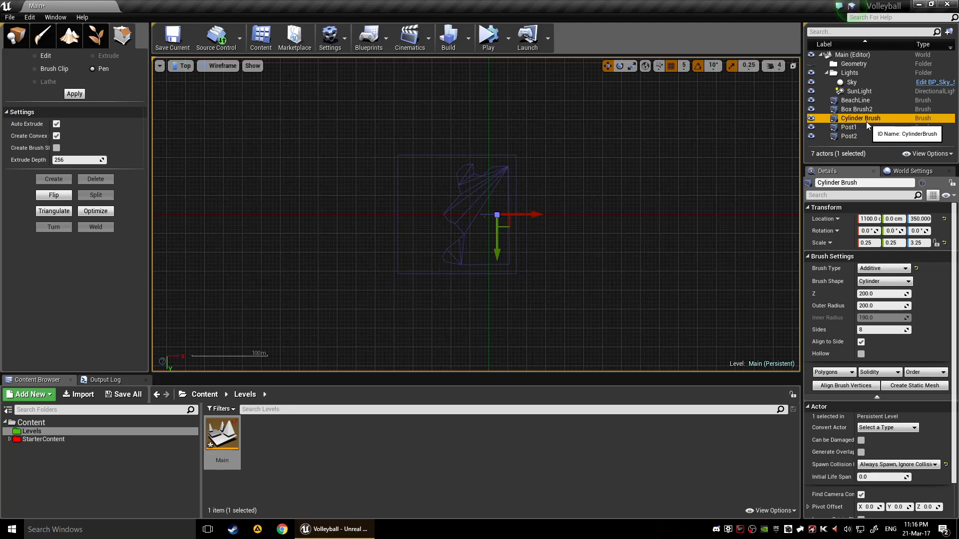
pyautogui.doubleClick(865, 118)
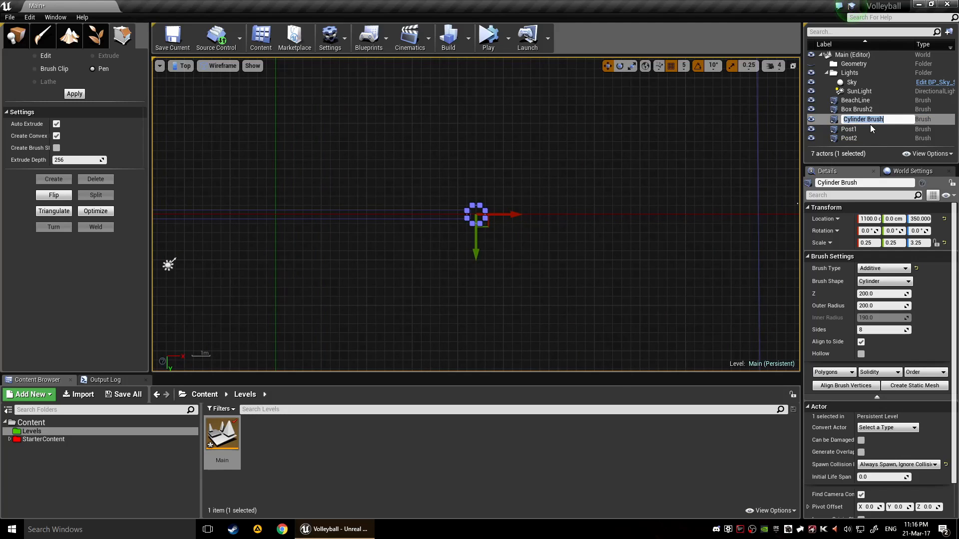
pyautogui.write('Post1')
pyautogui.press('Return')
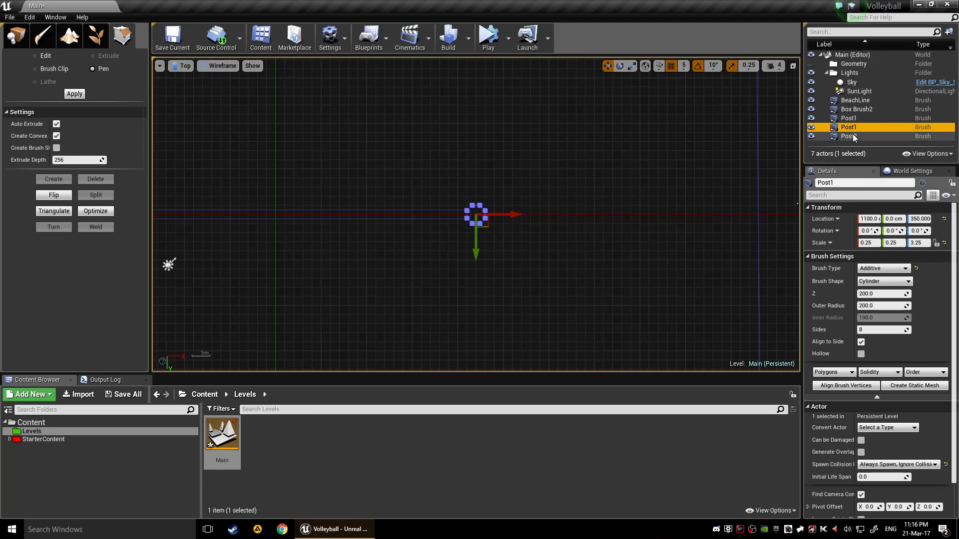
pyautogui.click(853, 119)
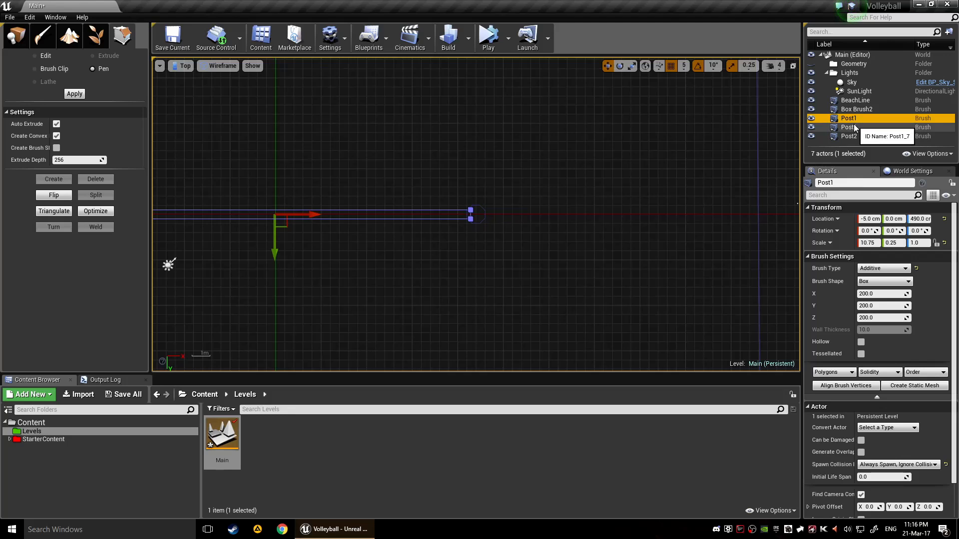
# Step: Rename the box-shaped Post1 brush, which forms the net, as Net
pyautogui.click(853, 118)
pyautogui.write('Ne')
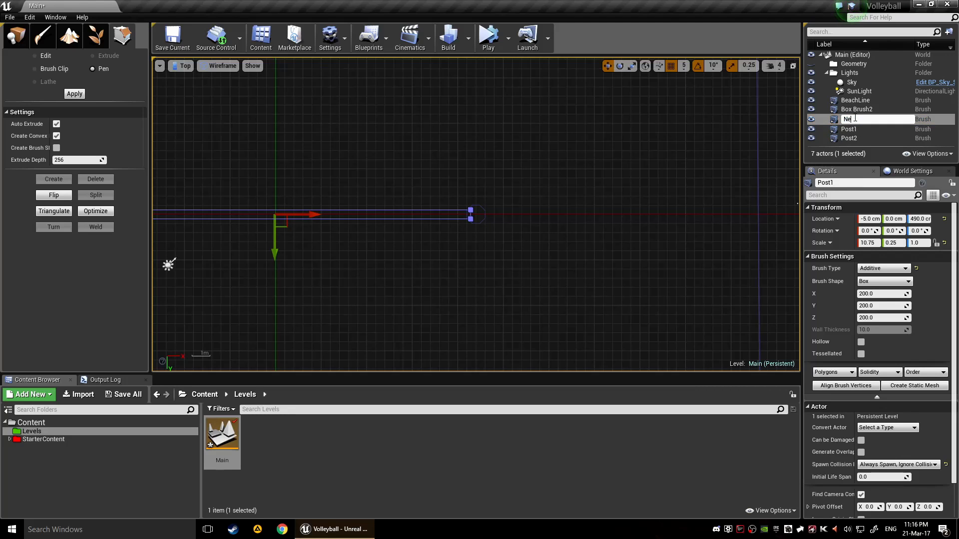
pyautogui.write('t')
pyautogui.press('Return')
# Step: Rename Box Brush2, the large square plane beneath the coastline, as Ocean
pyautogui.click(856, 110)
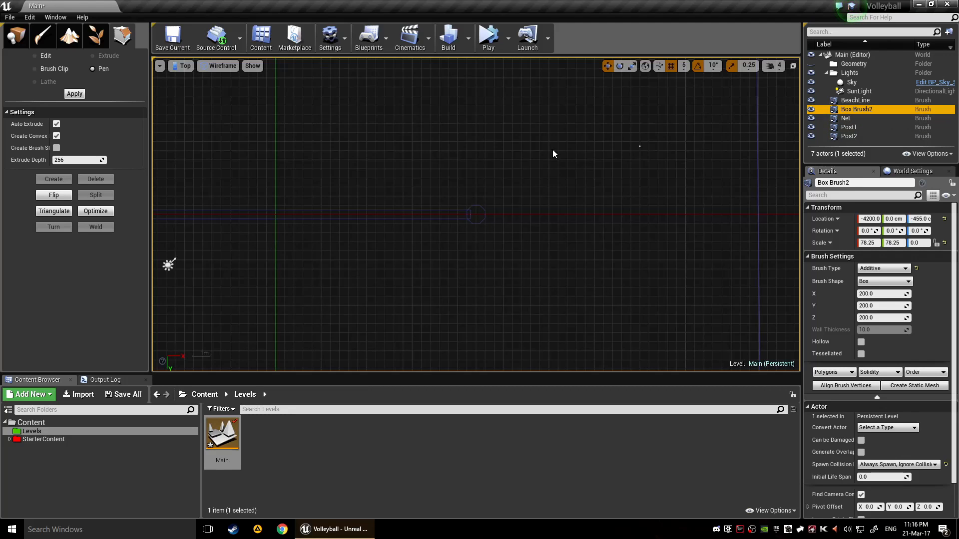
pyautogui.scroll(-20, 494, 207)
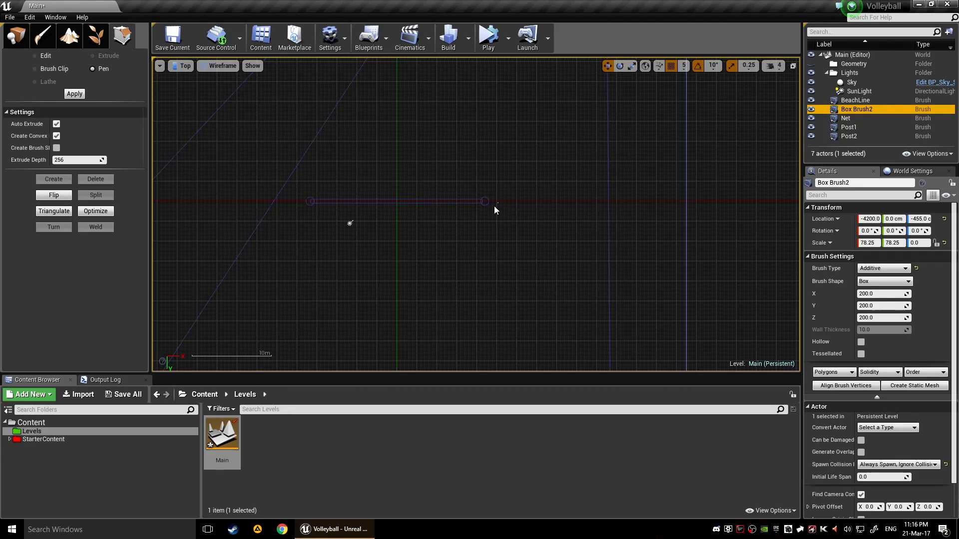
pyautogui.click(866, 107)
pyautogui.write('Ocean')
pyautogui.press('Return')
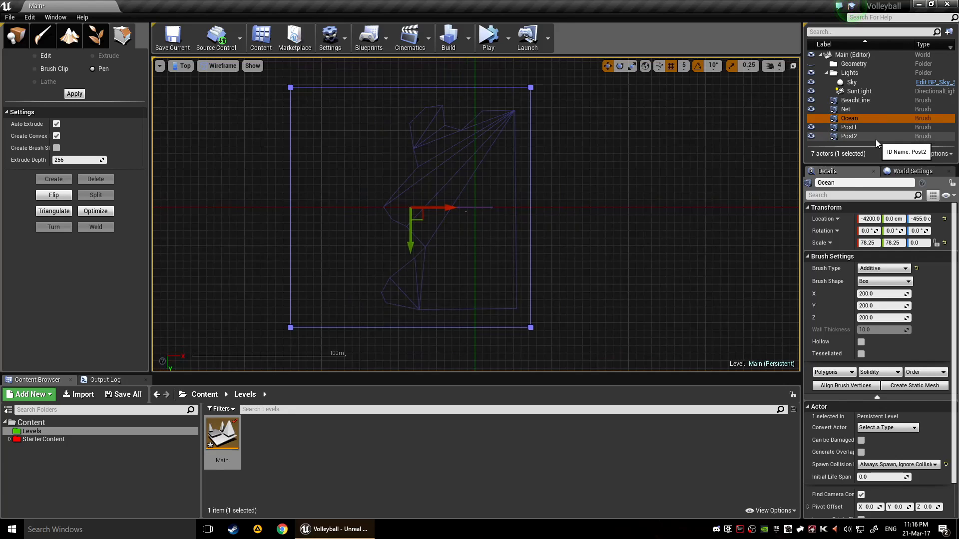
# Step: Move the BeachLine, Net, Ocean, Post1 and Post2 brushes into the Geometry folder and clear the selection
pyautogui.click(855, 102)
pyautogui.keyDown('shift'); pyautogui.click(850, 137); pyautogui.keyUp('shift')
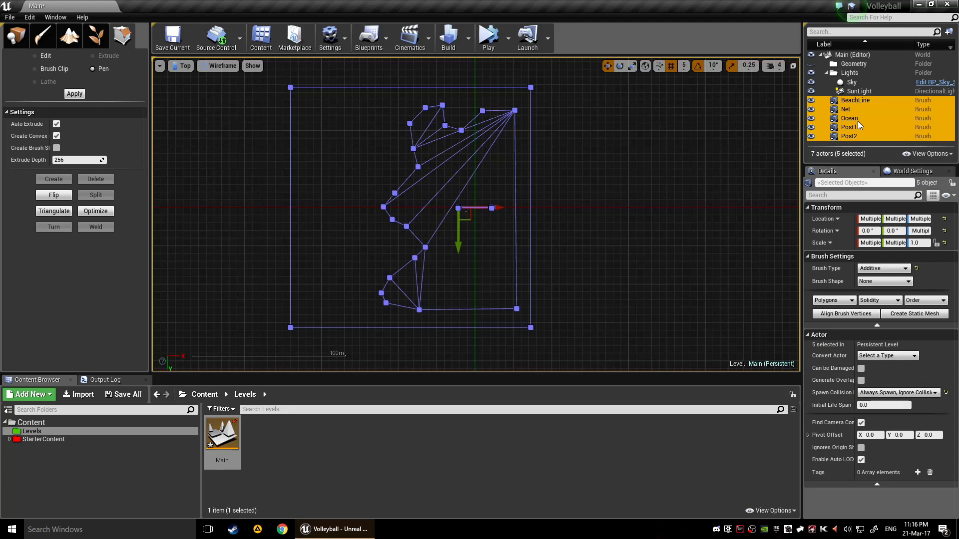
pyautogui.moveTo(857, 121)
pyautogui.mouseDown()
pyautogui.moveTo(863, 80)
pyautogui.moveTo(854, 64)
pyautogui.mouseUp()
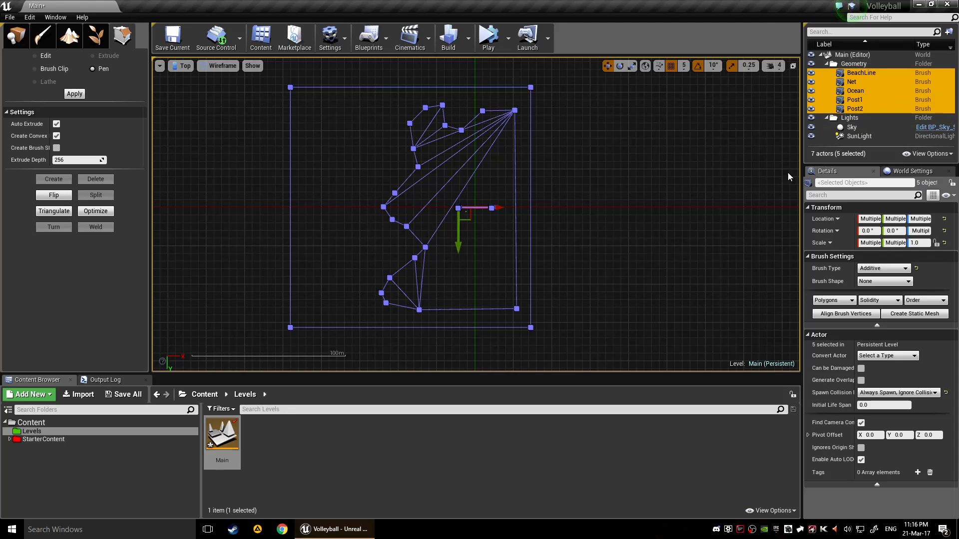
pyautogui.click(656, 184)
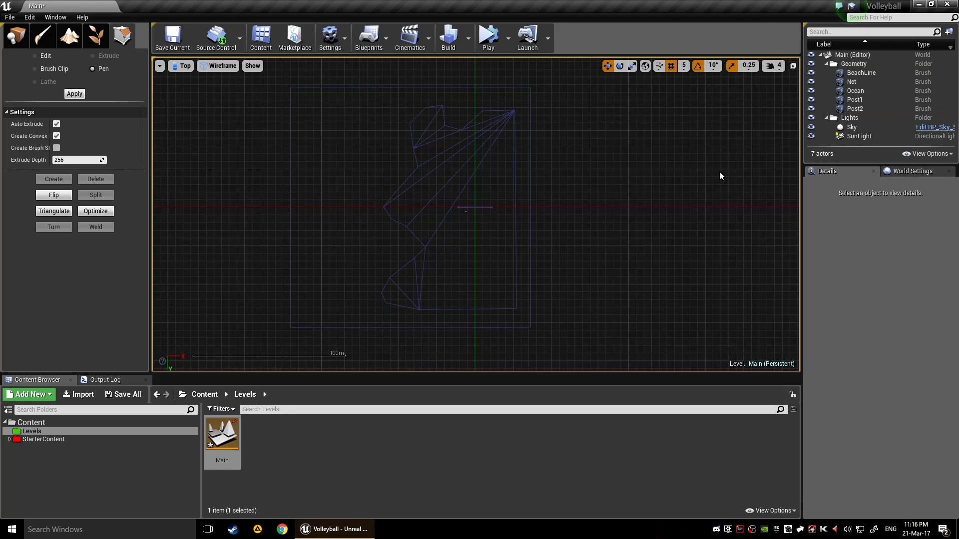
pyautogui.press('Escape')
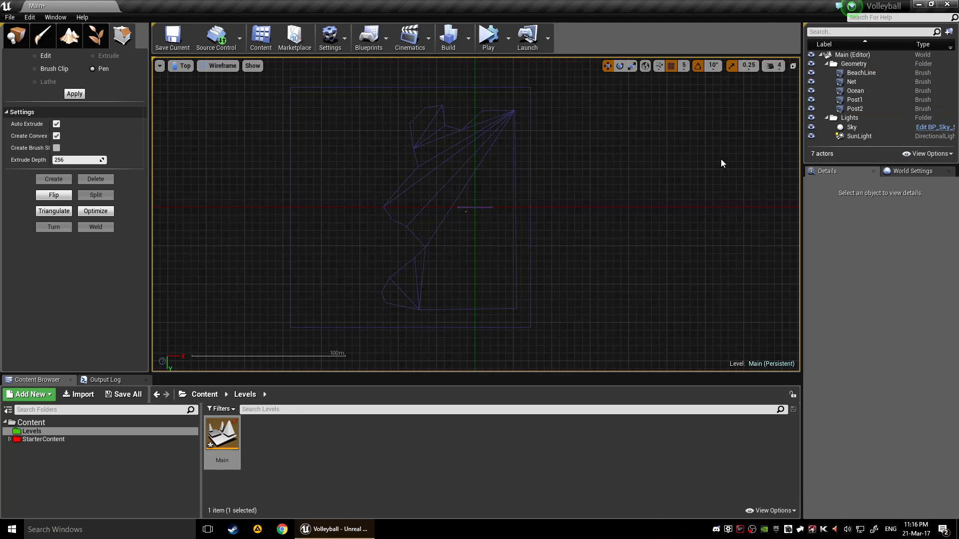
# Step: Leave geometry editing, focus BeachLine in the maximized perspective view and reset its location to 0, 0, 0 cm
pyautogui.click(14, 47)
pyautogui.press('F11')
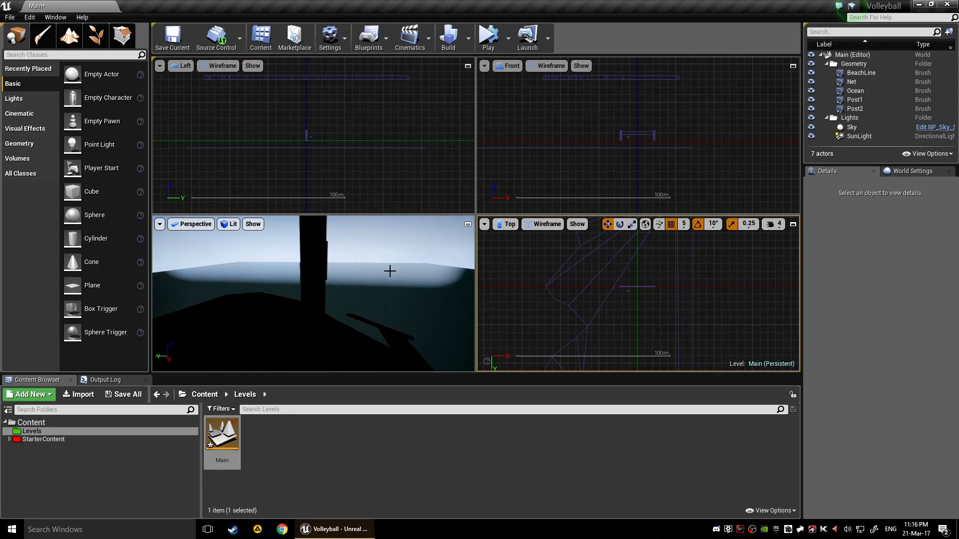
pyautogui.click(388, 271)
pyautogui.press('F11')
pyautogui.scroll(-6, 552, 280)
pyautogui.moveTo(554, 261); pyautogui.dragTo(515, 266, button='right')
pyautogui.doubleClick(860, 72)
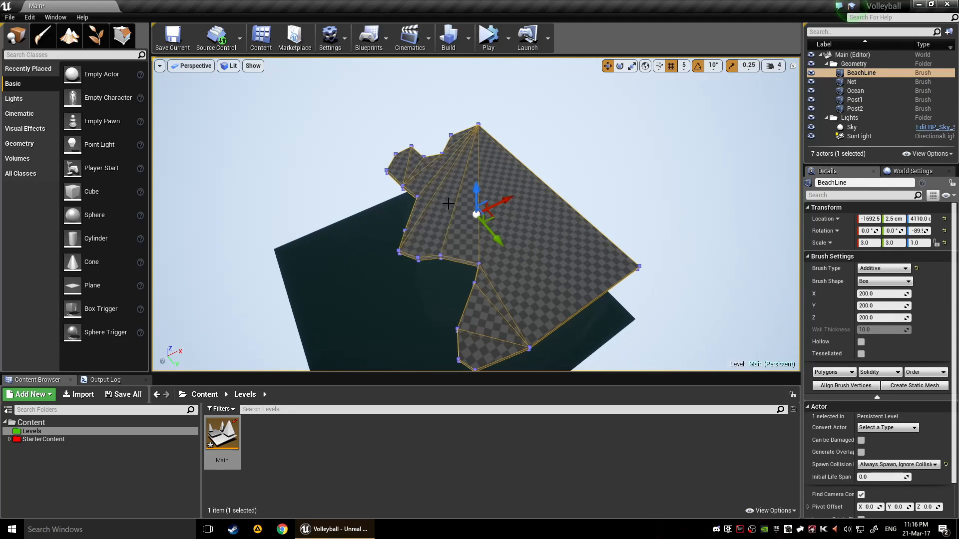
pyautogui.moveTo(473, 194); pyautogui.dragTo(474, 299)
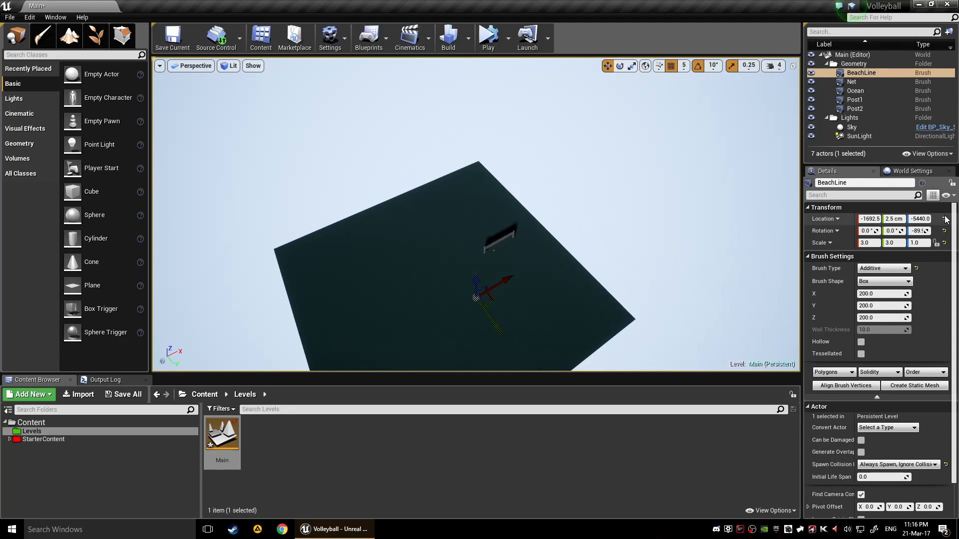
pyautogui.click(944, 219)
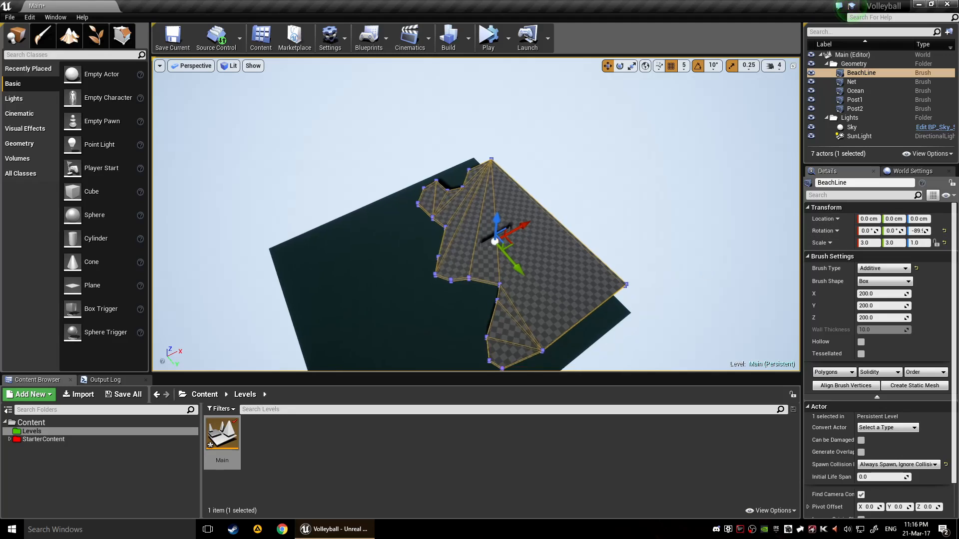
# Step: Set BeachLine's Z rotation to -90 degrees and frame the brush in the perspective view
pyautogui.click(918, 231)
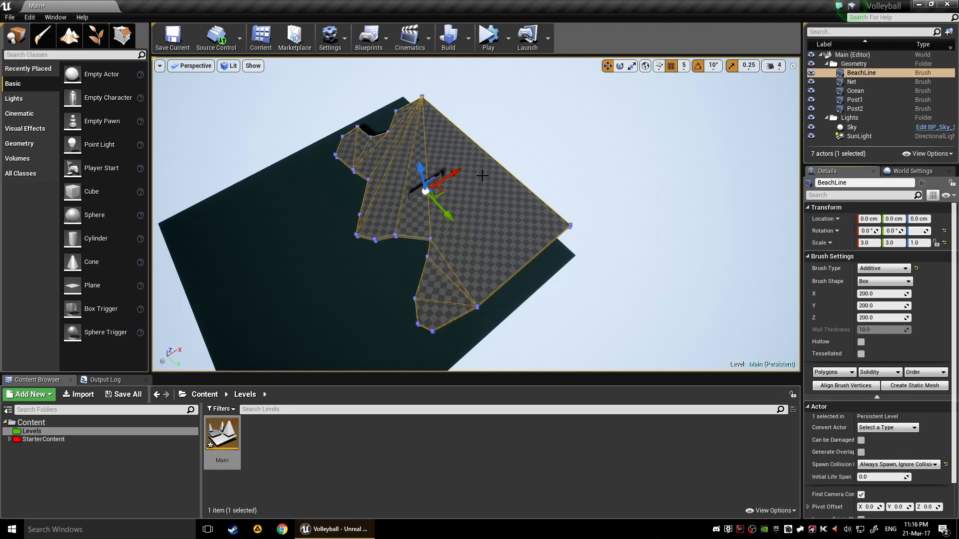
pyautogui.click(482, 176)
pyautogui.click(426, 195)
pyautogui.press('f')
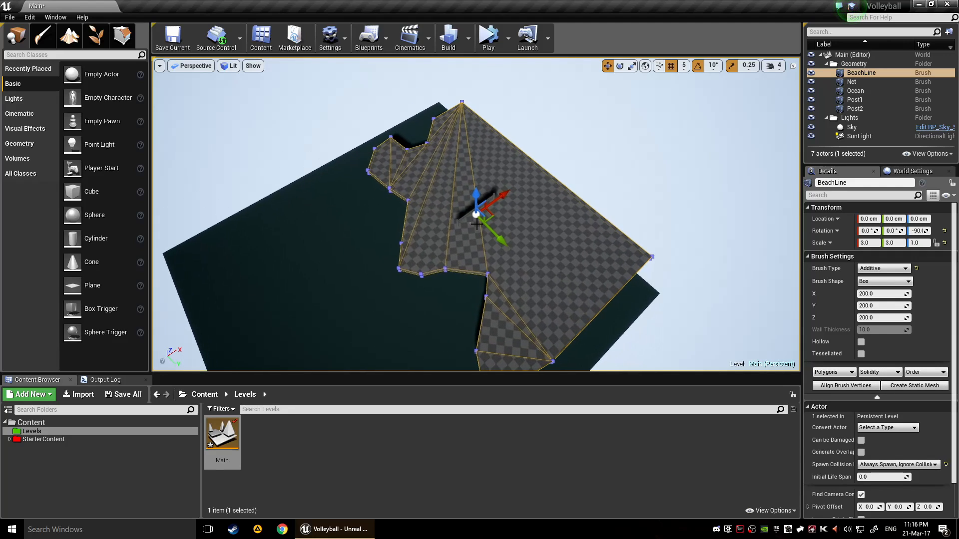
# Step: Lower BeachLine beneath the net to a Z location of -60 cm
pyautogui.moveTo(475, 215)
pyautogui.mouseDown(button='right')
pyautogui.moveTo(594, 286)
pyautogui.moveTo(539, 304)
pyautogui.moveTo(487, 245)
pyautogui.moveTo(499, 238)
pyautogui.moveTo(492, 227)
pyautogui.moveTo(384, 195)
pyautogui.mouseUp(button='right')
pyautogui.moveTo(475, 131); pyautogui.dragTo(498, 140, button='right')
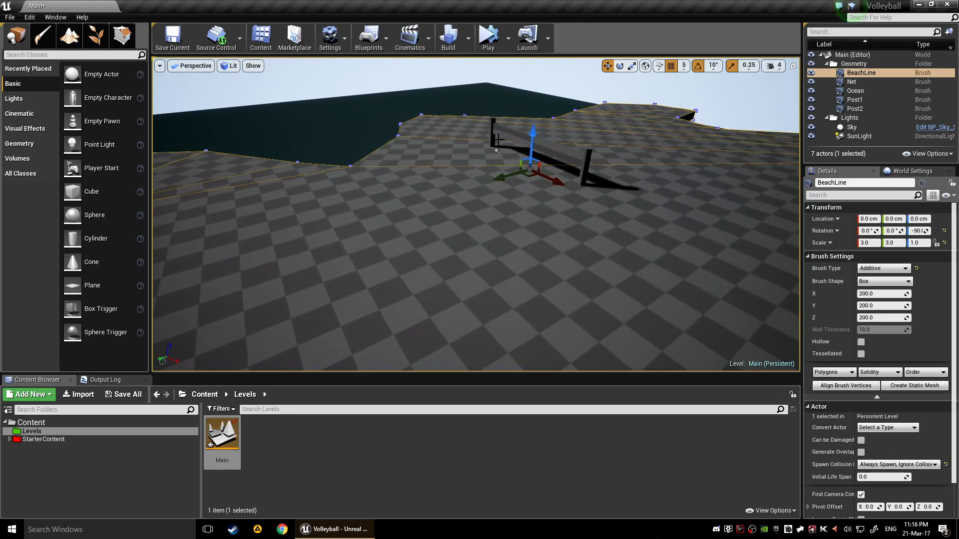
pyautogui.moveTo(530, 122); pyautogui.dragTo(532, 134)
pyautogui.click(535, 137)
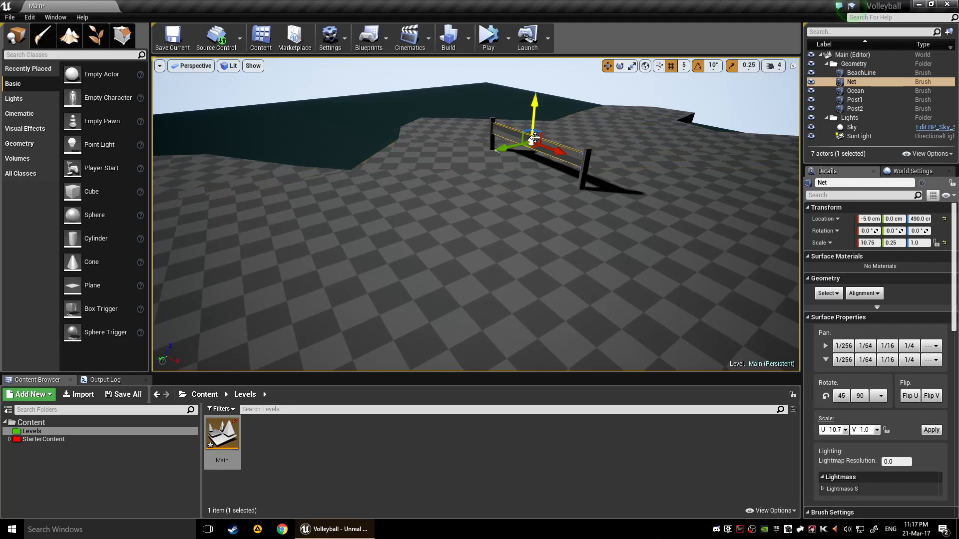
# Step: Select BeachLine's top surfaces individually to inspect how the beach is divided
pyautogui.scroll(-2, 485, 217)
pyautogui.click(498, 245)
pyautogui.scroll(-1, 498, 245)
pyautogui.scroll(-2, 498, 244)
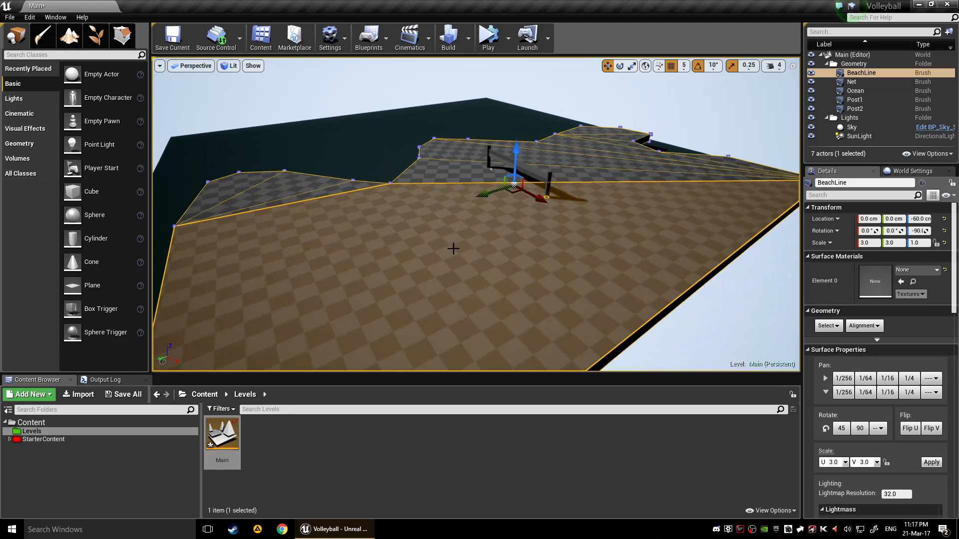
pyautogui.click(271, 196)
pyautogui.click(348, 252)
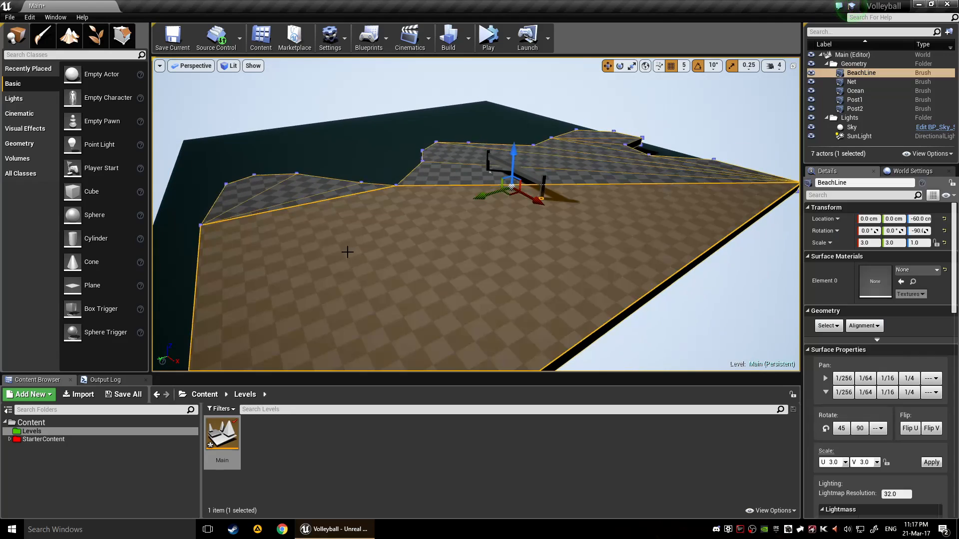
pyautogui.moveTo(239, 185)
pyautogui.mouseDown(button='right')
pyautogui.moveTo(280, 184)
pyautogui.moveTo(210, 184)
pyautogui.mouseUp(button='right')
# Step: Enter geometry editing and try selecting BeachLine's individual top faces
pyautogui.click(122, 35)
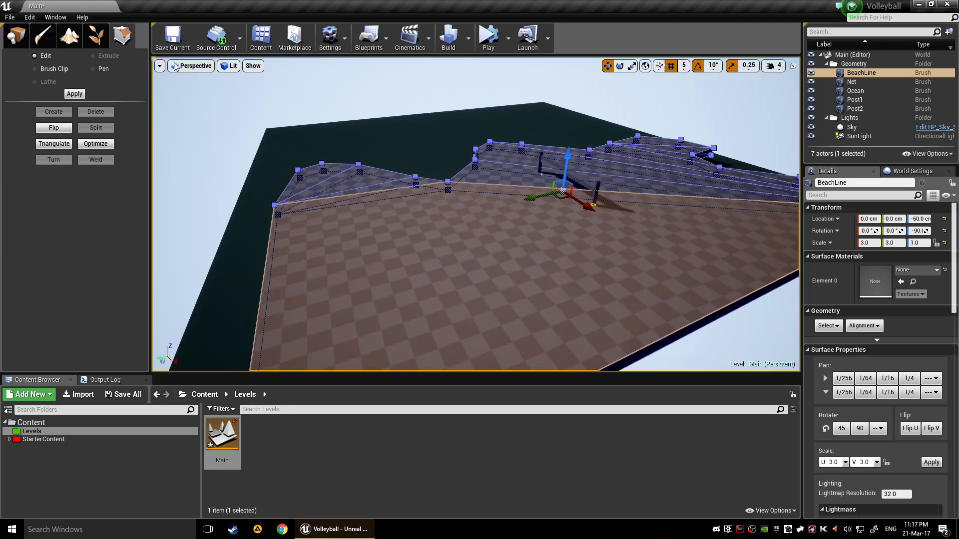
pyautogui.click(316, 201)
pyautogui.click(344, 184)
pyautogui.click(419, 247)
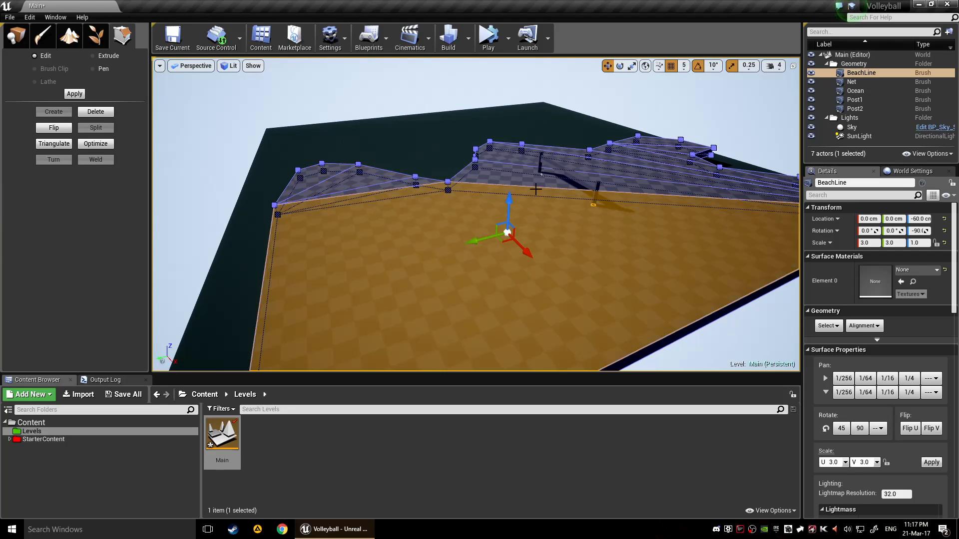
pyautogui.click(535, 188)
pyautogui.click(356, 181)
pyautogui.click(378, 185)
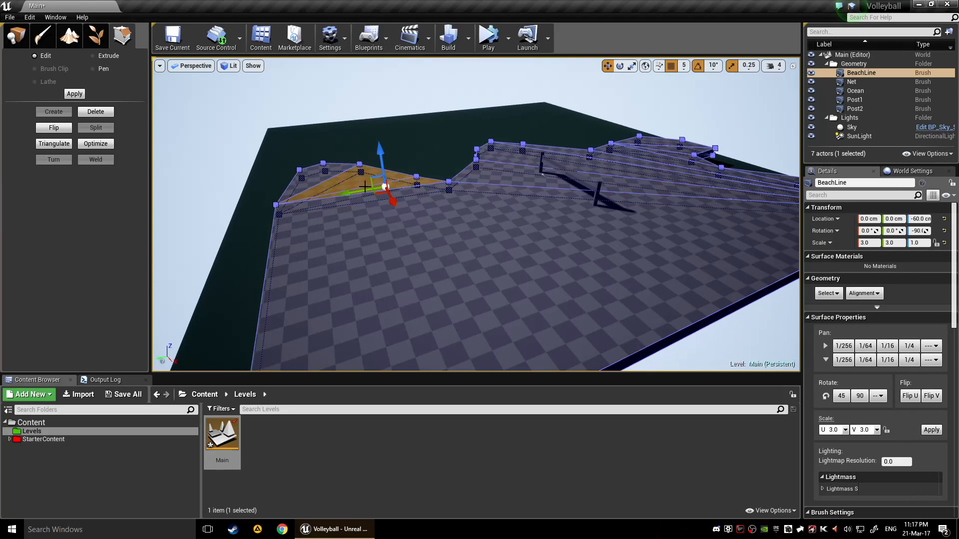
# Step: Add BeachLine's remaining top faces to one combined selection, and return to placement mode
pyautogui.keyDown('ctrl'); pyautogui.click(435, 282); pyautogui.keyUp('ctrl')
pyautogui.keyDown('ctrl'); pyautogui.click(492, 165); pyautogui.keyUp('ctrl')
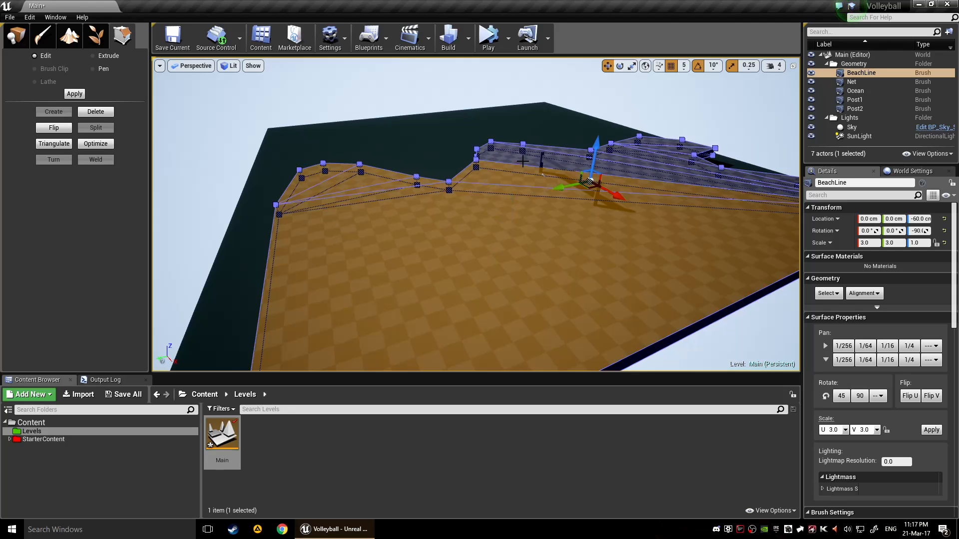
pyautogui.keyDown('ctrl'); pyautogui.click(524, 161); pyautogui.keyUp('ctrl')
pyautogui.keyDown('ctrl'); pyautogui.click(663, 160); pyautogui.keyUp('ctrl')
pyautogui.keyDown('ctrl'); pyautogui.click(635, 167); pyautogui.keyUp('ctrl')
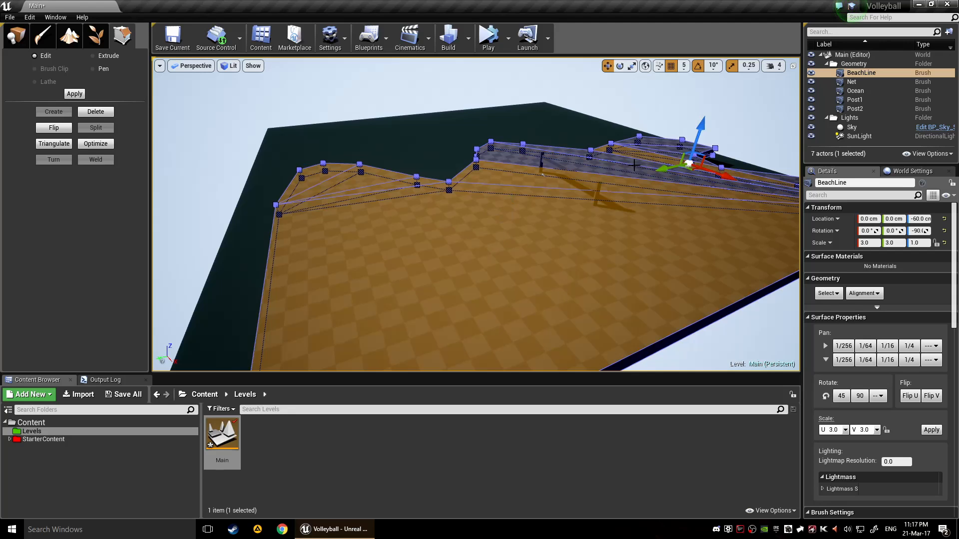
pyautogui.keyDown('ctrl'); pyautogui.click(632, 165); pyautogui.keyUp('ctrl')
pyautogui.keyDown('ctrl'); pyautogui.click(625, 169); pyautogui.keyUp('ctrl')
pyautogui.moveTo(625, 170); pyautogui.dragTo(613, 256, button='right')
pyautogui.press('w')
pyautogui.press('e')
pyautogui.click(594, 243)
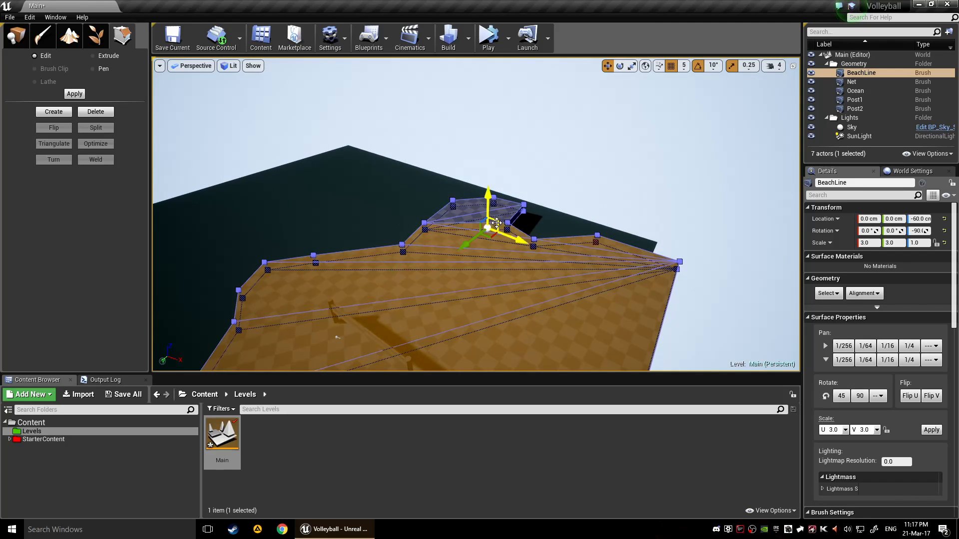
pyautogui.moveTo(496, 224)
pyautogui.mouseDown()
pyautogui.moveTo(499, 213)
pyautogui.moveTo(474, 205)
pyautogui.mouseUp()
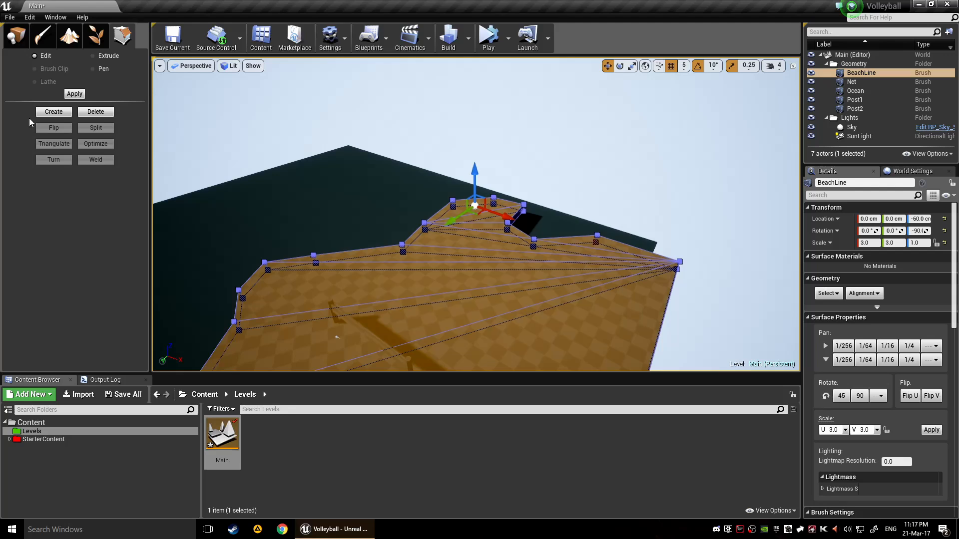
pyautogui.click(19, 38)
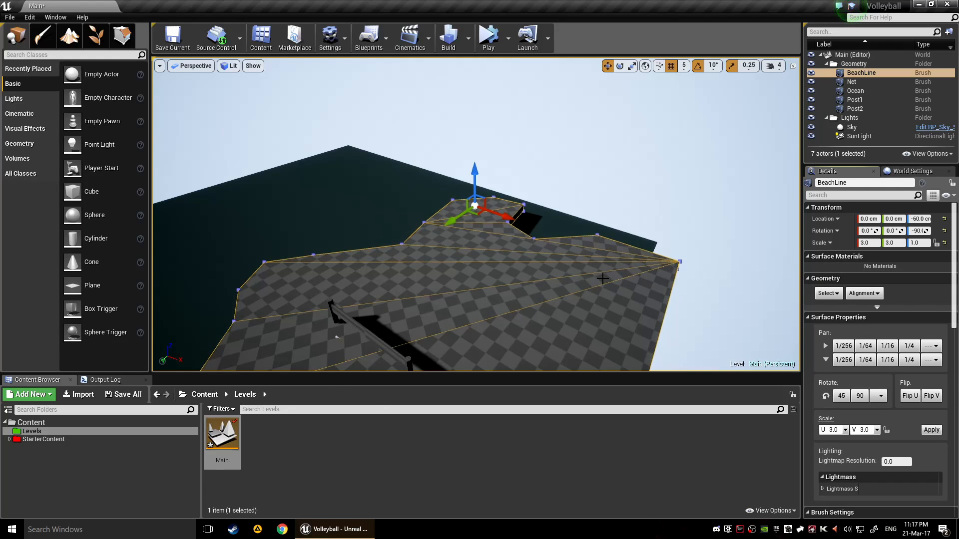
# Step: Select BeachLine's largest top surface, search the materials for "rock" and assign M_Rock_Basalt to it
pyautogui.moveTo(602, 278); pyautogui.dragTo(499, 304, button='right')
pyautogui.click(605, 316)
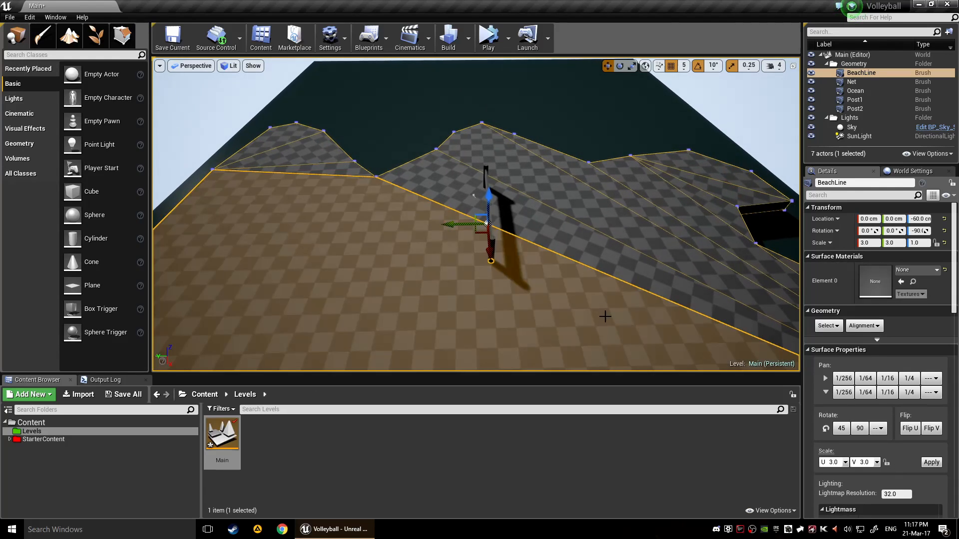
pyautogui.click(907, 272)
pyautogui.write('sand')
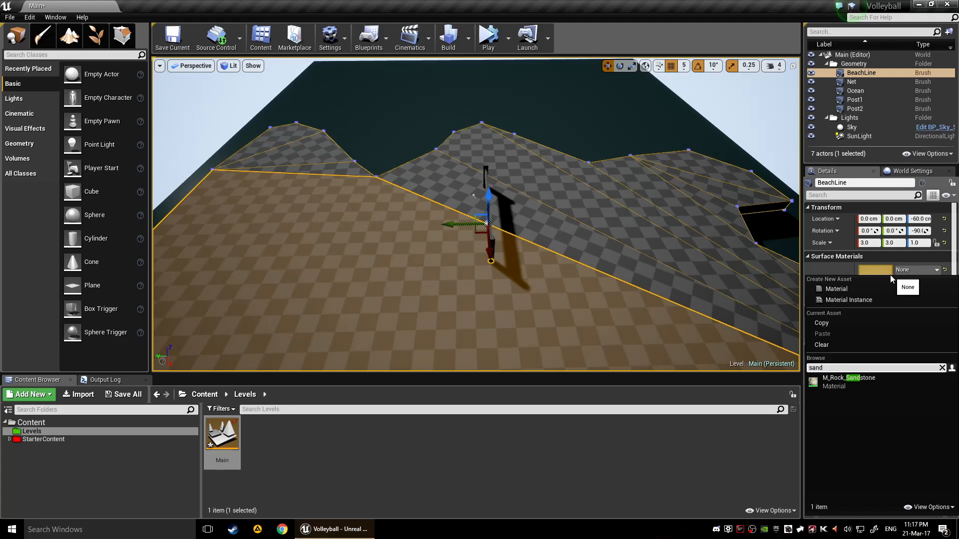
pyautogui.press('BackSpace')
pyautogui.press('BackSpace')
pyautogui.press('BackSpace')
pyautogui.write('t')
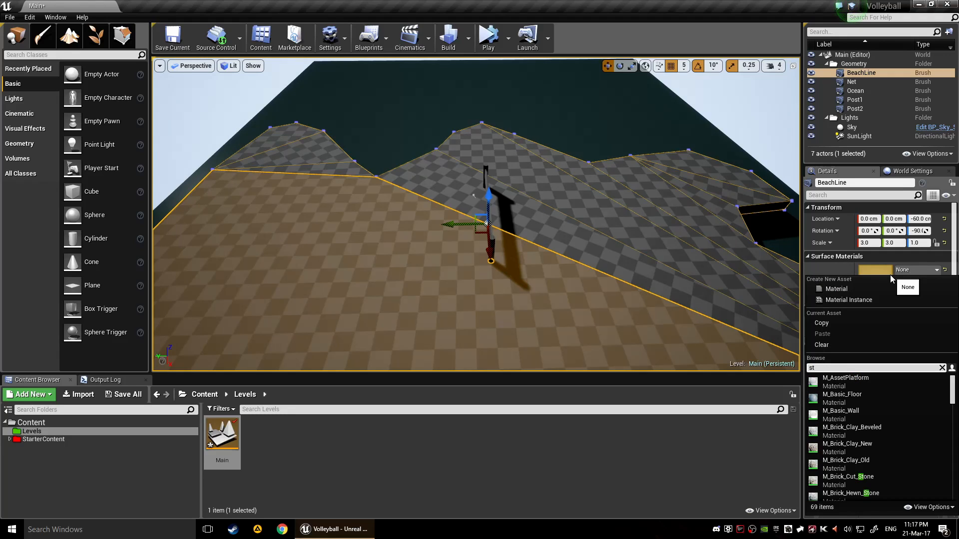
pyautogui.press('BackSpace')
pyautogui.press('BackSpace')
pyautogui.write('rock')
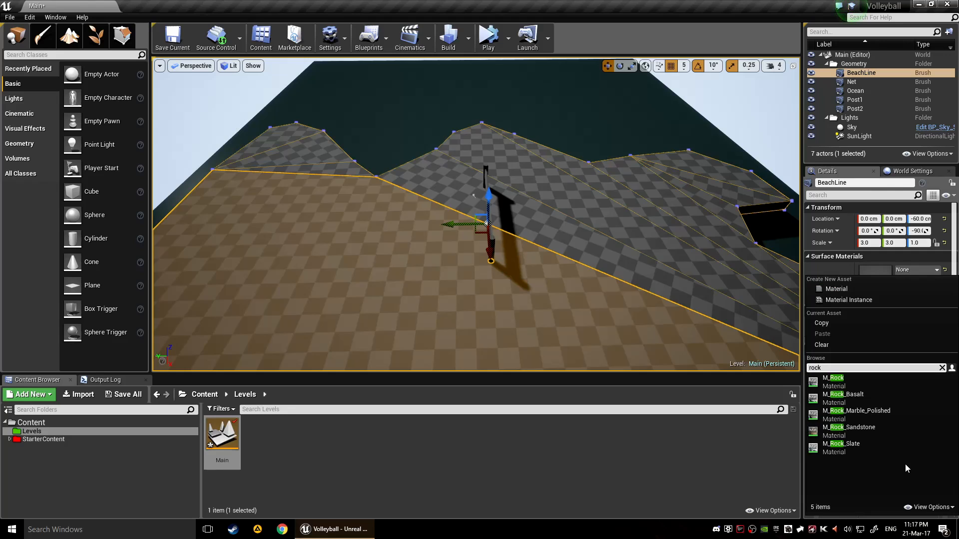
pyautogui.click(876, 394)
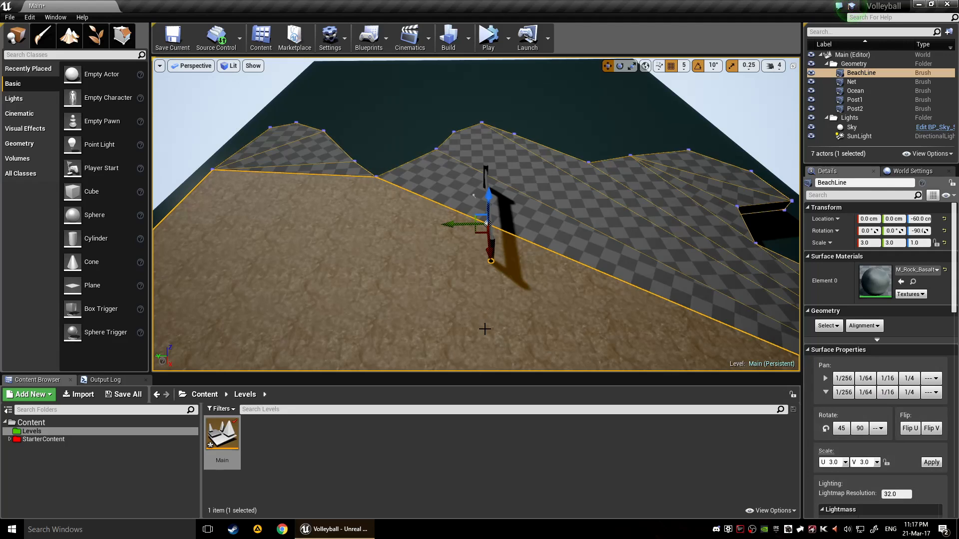
# Step: Assign the M_Brick_Clay_New material to the triangular BeachLine surface next to the basalt one, beneath the net
pyautogui.moveTo(544, 277); pyautogui.dragTo(599, 276, button='right')
pyautogui.click(451, 223)
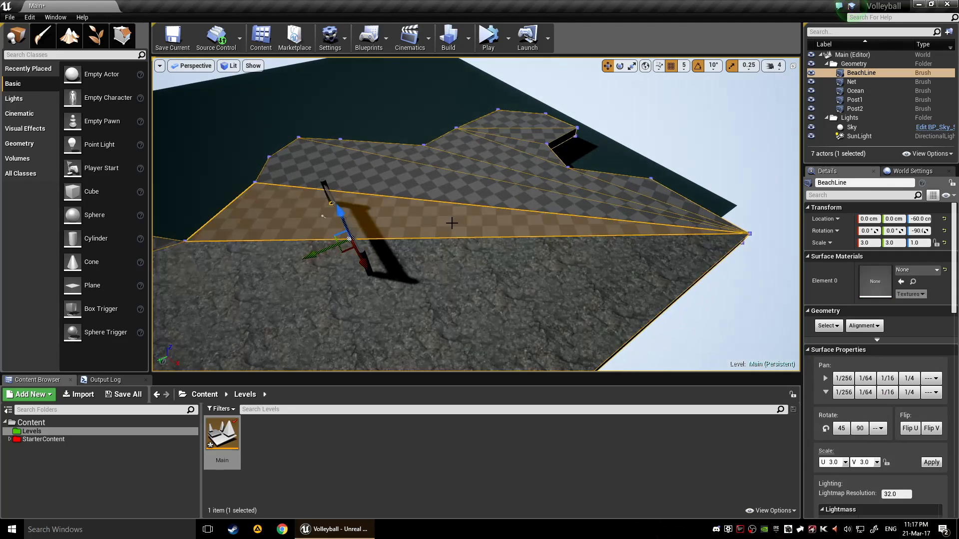
pyautogui.click(899, 271)
pyautogui.click(869, 443)
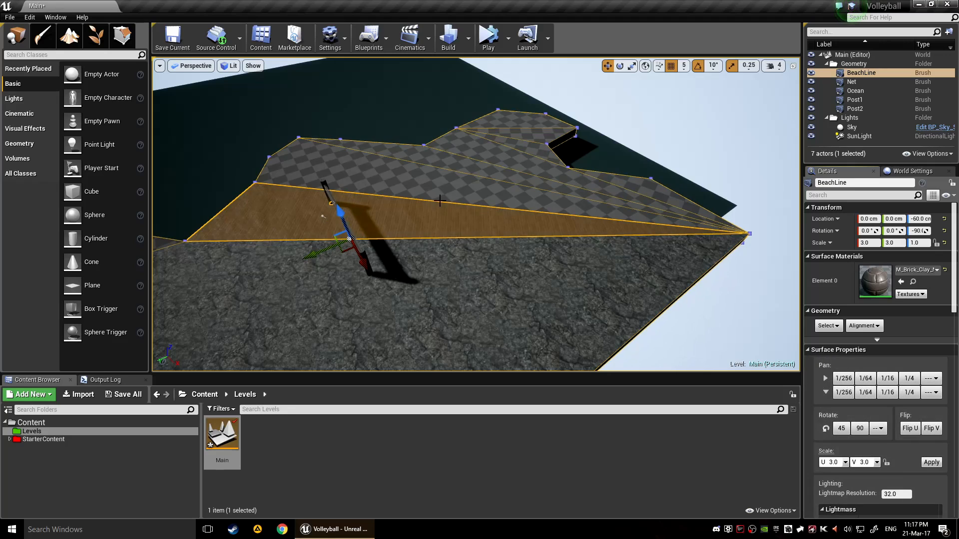
# Step: Assign the M_Basic_Wall material to the BeachLine surface adjoining the clay brick one, and deselect the brush
pyautogui.click(439, 199)
pyautogui.click(925, 274)
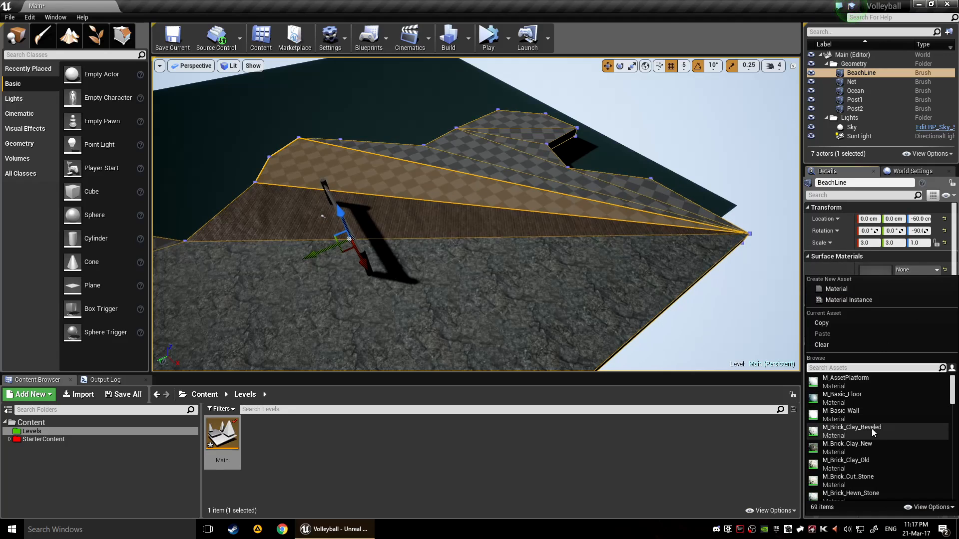
pyautogui.click(871, 415)
pyautogui.click(724, 356)
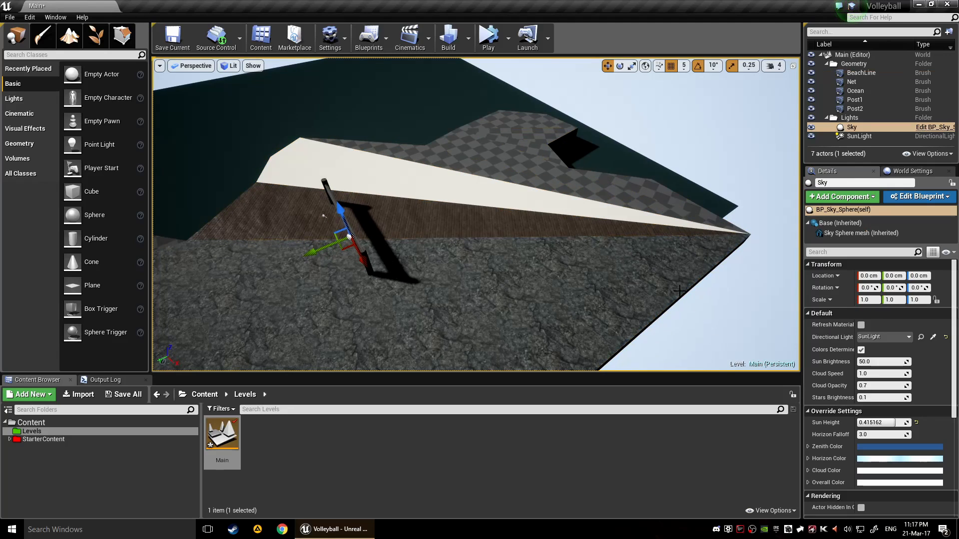
# Step: Select the whole BeachLine brush and lower it to a Z location of -530 cm
pyautogui.rightClick(528, 205)
pyautogui.click(719, 115)
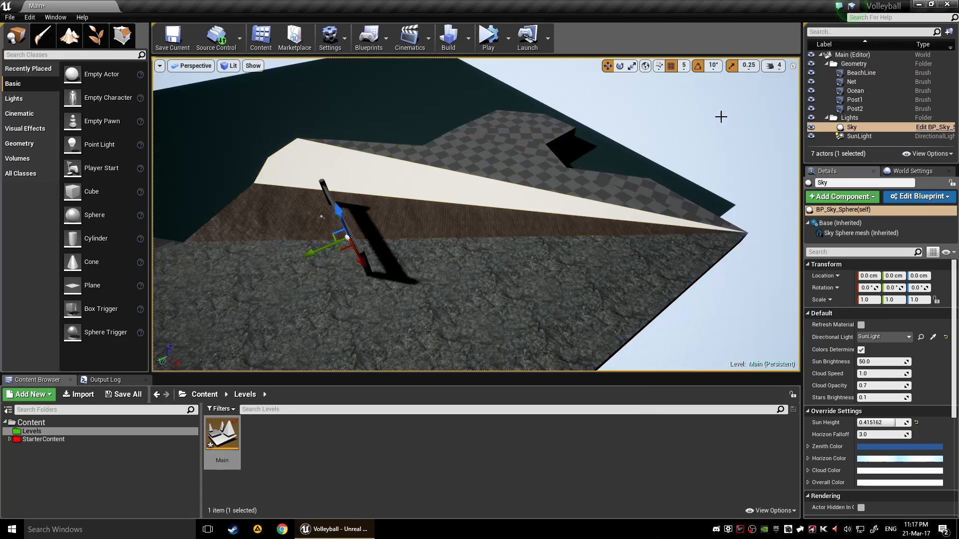
pyautogui.moveTo(719, 115); pyautogui.dragTo(586, 97, button='right')
pyautogui.moveTo(674, 287); pyautogui.dragTo(463, 188, button='right')
pyautogui.press('w')
pyautogui.moveTo(687, 154)
pyautogui.mouseDown(button='right')
pyautogui.moveTo(687, 123)
pyautogui.moveTo(687, 154)
pyautogui.mouseUp(button='right')
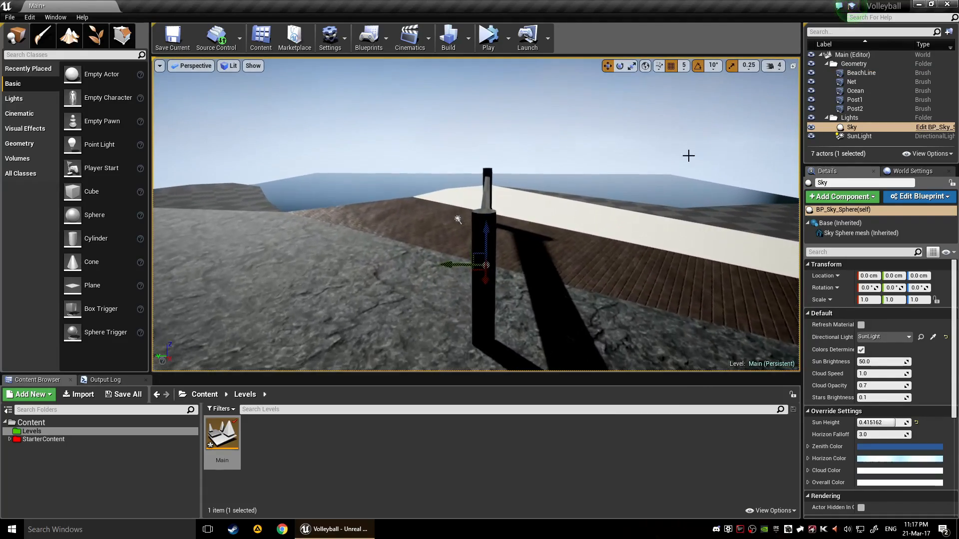
pyautogui.click(620, 243)
pyautogui.click(516, 342)
pyautogui.scroll(-4, 516, 343)
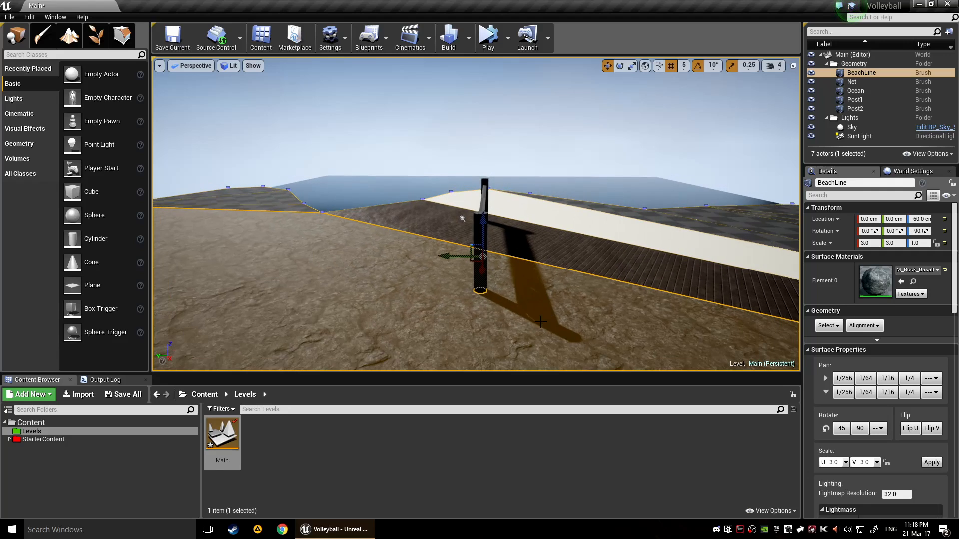
pyautogui.click(896, 74)
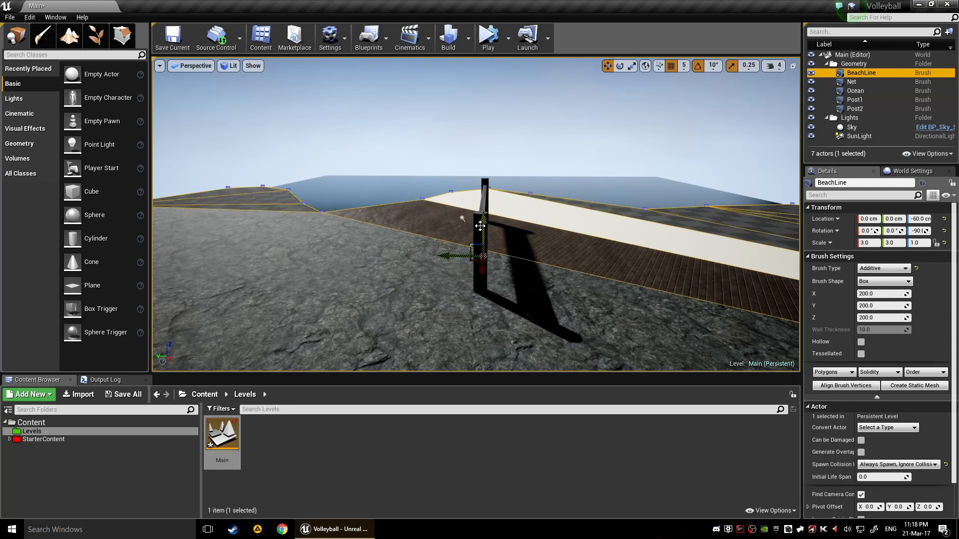
pyautogui.moveTo(480, 226)
pyautogui.mouseDown()
pyautogui.moveTo(484, 282)
pyautogui.moveTo(485, 261)
pyautogui.mouseUp()
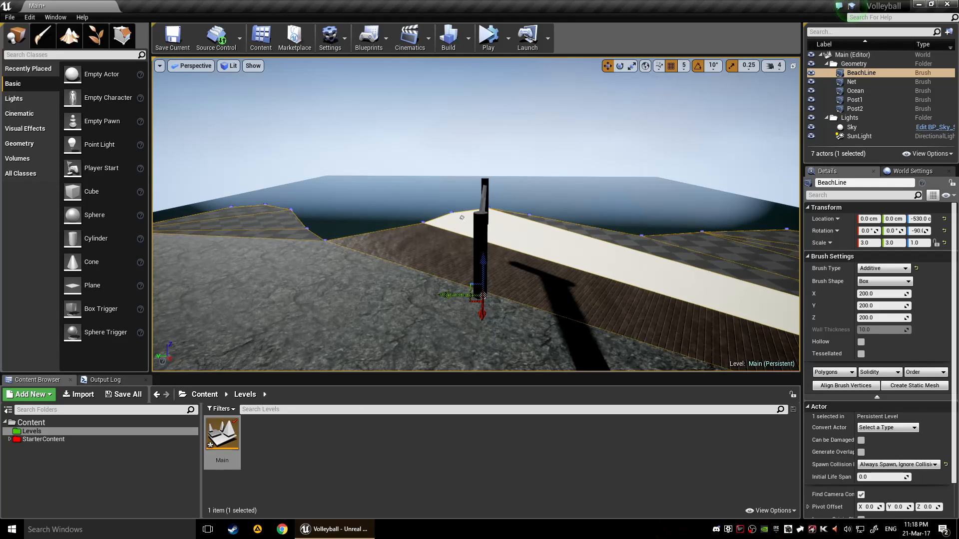
# Step: Select Post1 and Post2 together and lower them vertically onto the lowered beach
pyautogui.click(480, 235)
pyautogui.moveTo(480, 234); pyautogui.dragTo(404, 220, button='right')
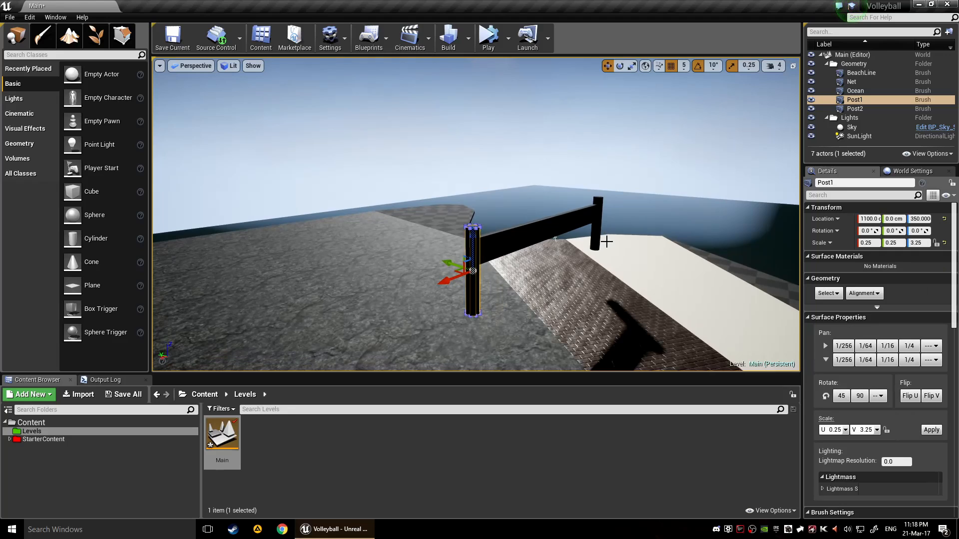
pyautogui.click(598, 212)
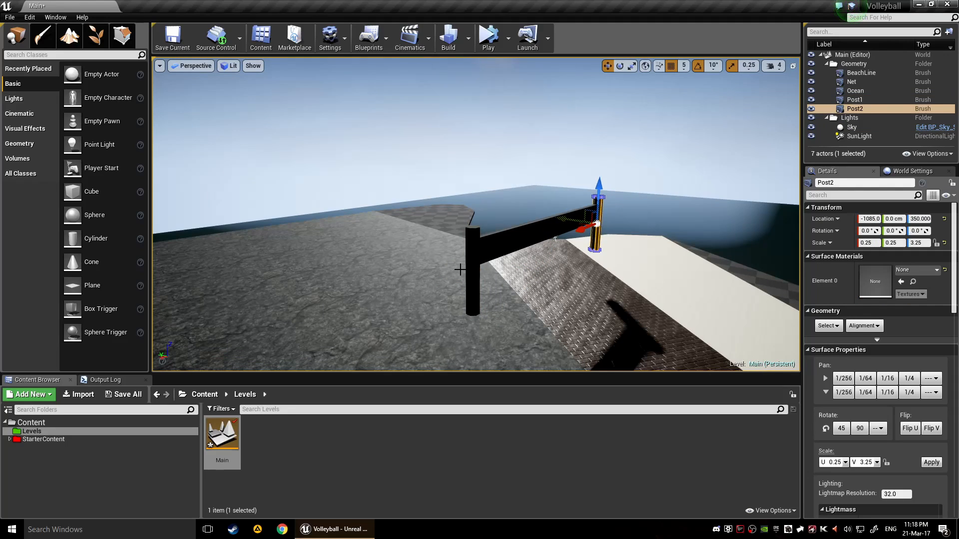
pyautogui.keyDown('ctrl'); pyautogui.click(468, 274); pyautogui.keyUp('ctrl')
pyautogui.moveTo(473, 271); pyautogui.dragTo(473, 325)
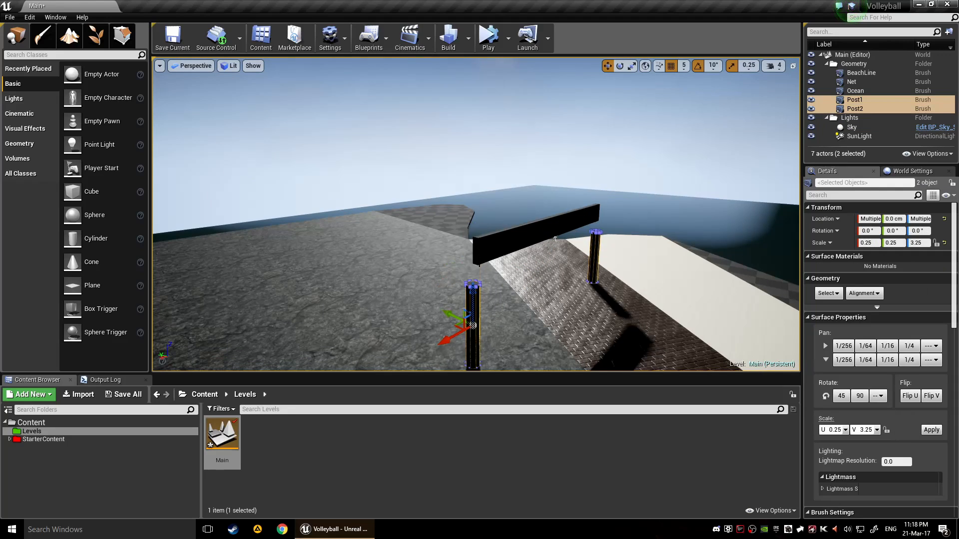
# Step: Lower the Net brush to a Z location of 60 cm so it sits between the two posts
pyautogui.click(525, 246)
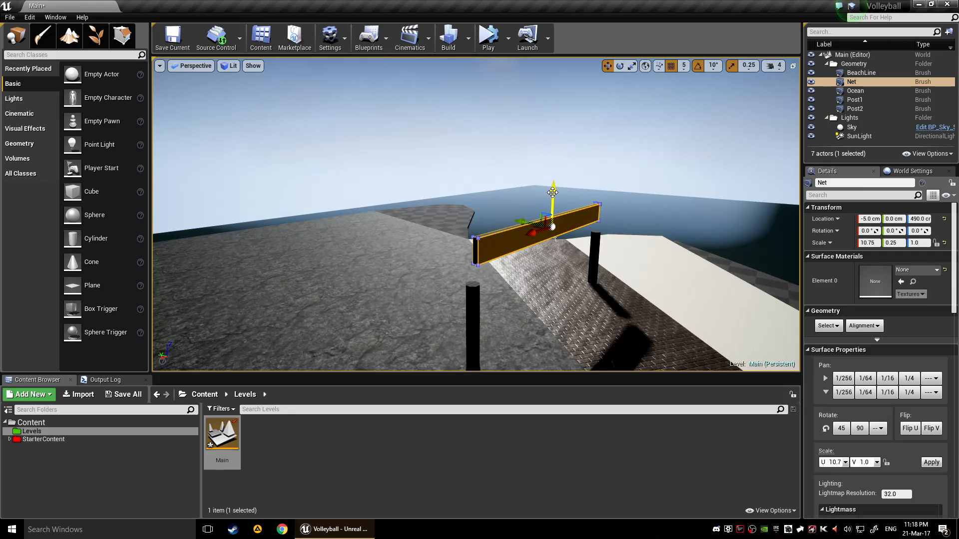
pyautogui.moveTo(552, 192); pyautogui.dragTo(553, 239)
pyautogui.click(655, 274)
pyautogui.click(647, 197)
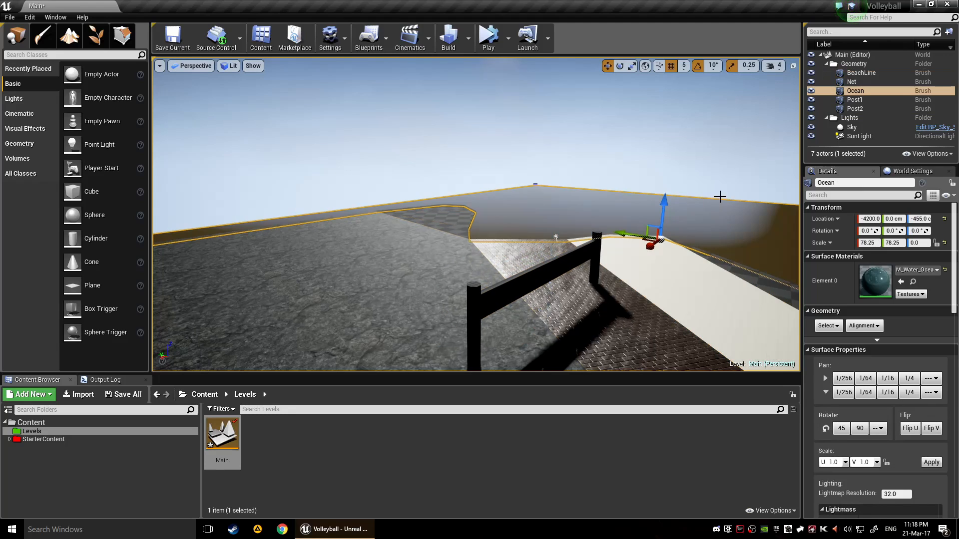
pyautogui.click(849, 109)
pyautogui.click(857, 82)
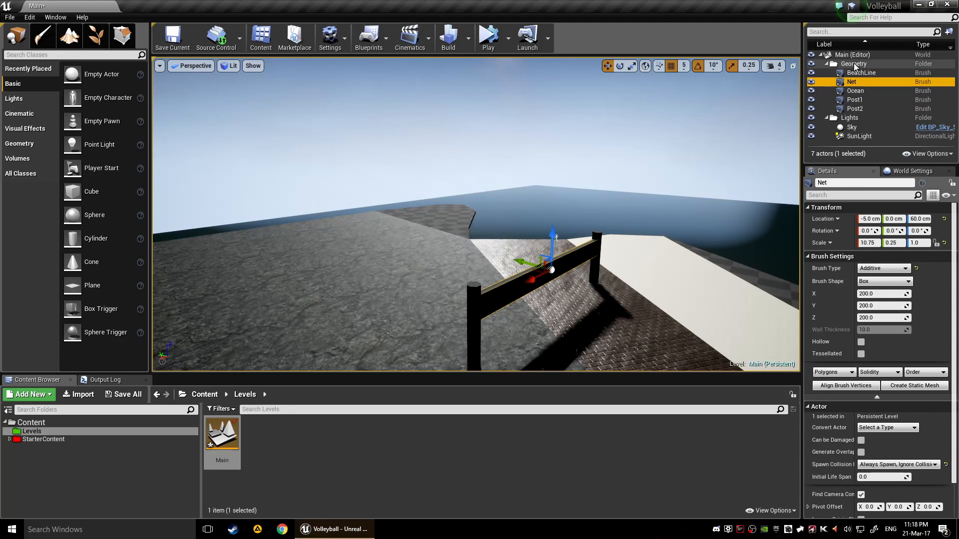
# Step: Collapse the Geometry folder in the outliner and expand it again
pyautogui.click(854, 66)
pyautogui.moveTo(694, 131); pyautogui.dragTo(702, 175, button='right')
pyautogui.press('s')
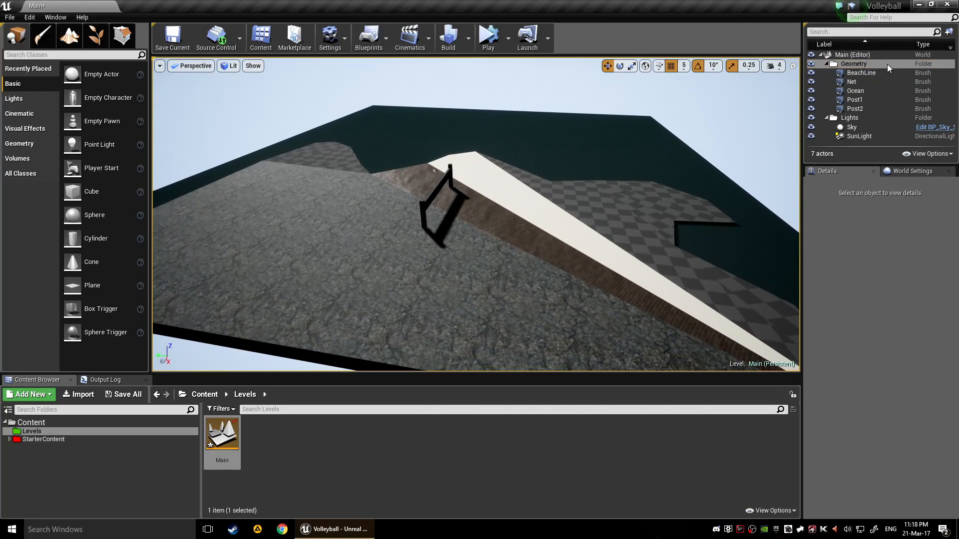
pyautogui.click(866, 66)
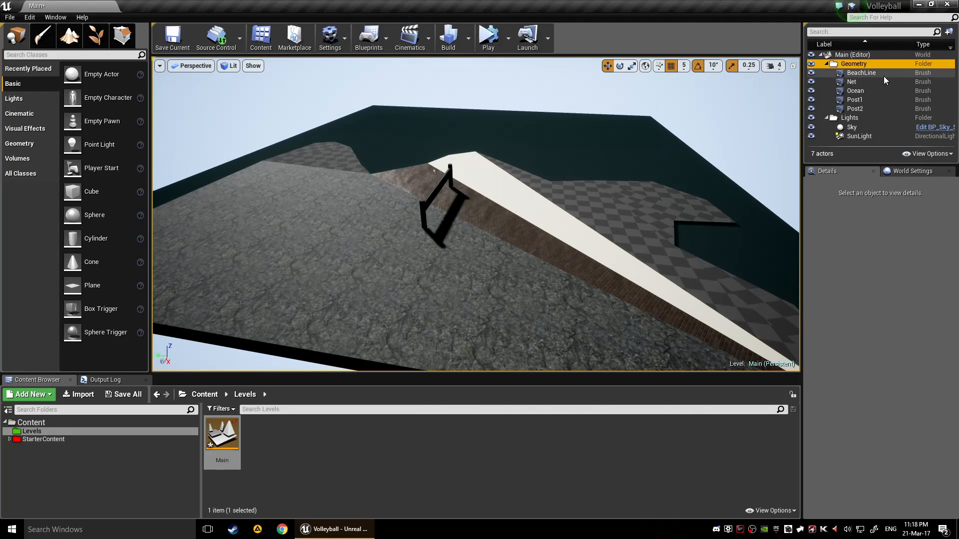
pyautogui.doubleClick(871, 64)
pyautogui.click(872, 134)
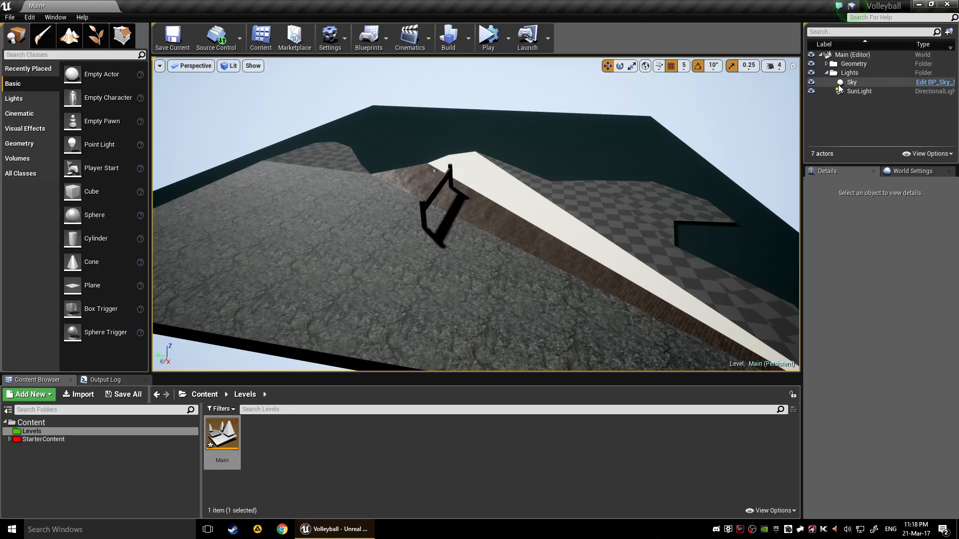
pyautogui.click(826, 65)
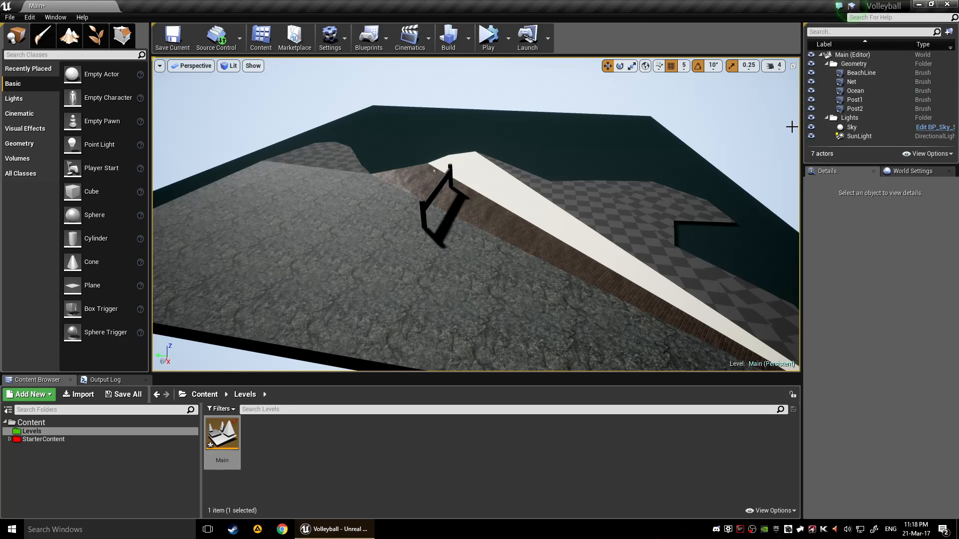
pyautogui.click(555, 235)
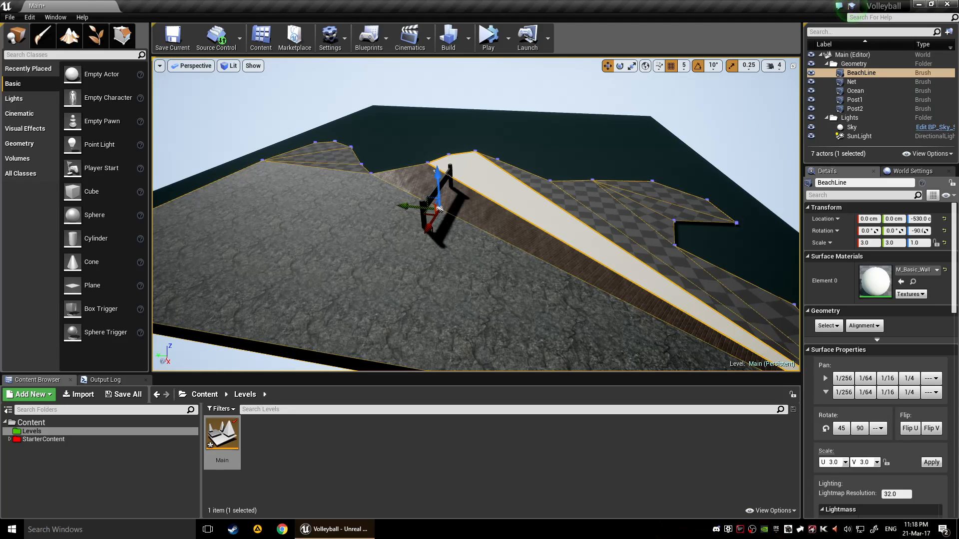
pyautogui.click(490, 125)
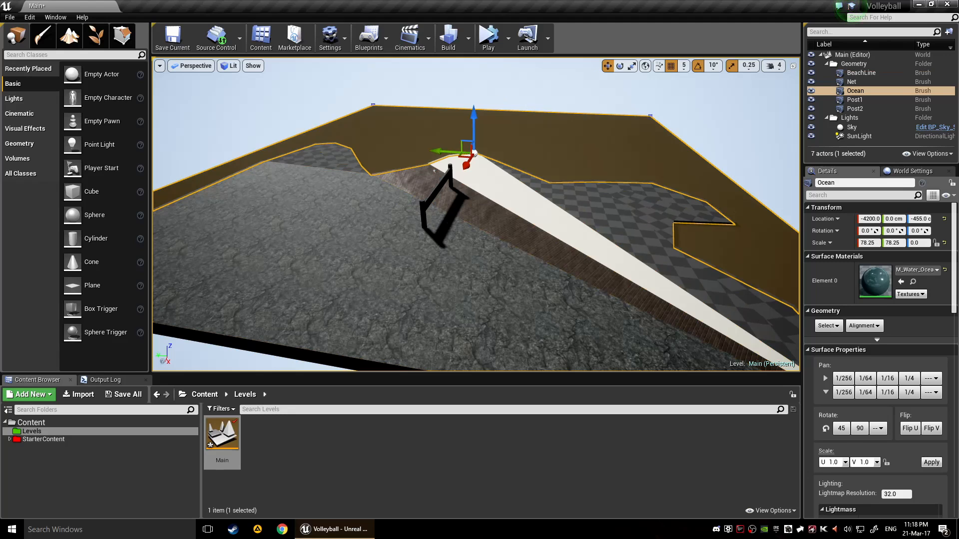
pyautogui.click(499, 89)
pyautogui.moveTo(567, 222)
pyautogui.mouseDown(button='right')
pyautogui.moveTo(567, 191)
pyautogui.moveTo(567, 212)
pyautogui.mouseUp(button='right')
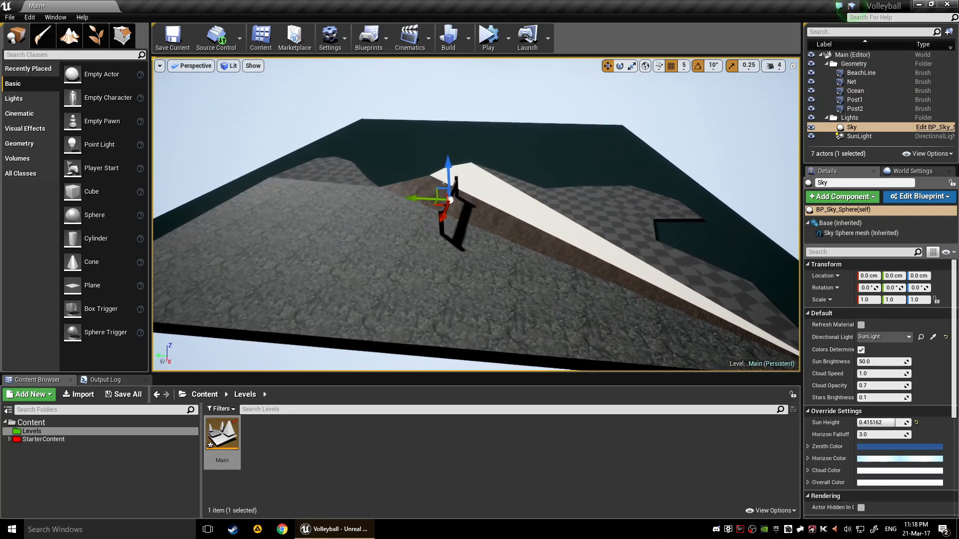
pyautogui.press('a')
pyautogui.moveTo(547, 248); pyautogui.dragTo(590, 250, button='right')
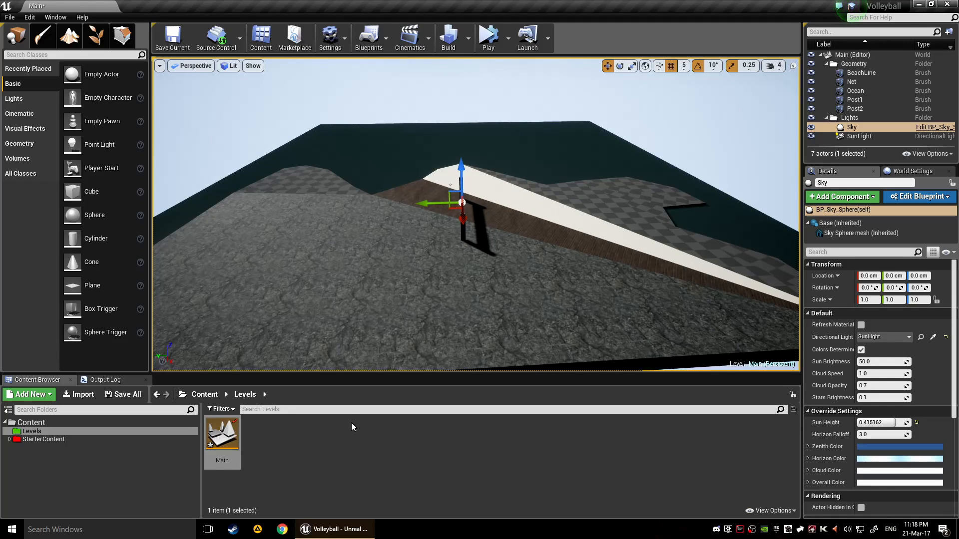
# Step: Start a source control check-in of the Main level and save its pending changes
pyautogui.rightClick(224, 436)
pyautogui.moveTo(273, 430)
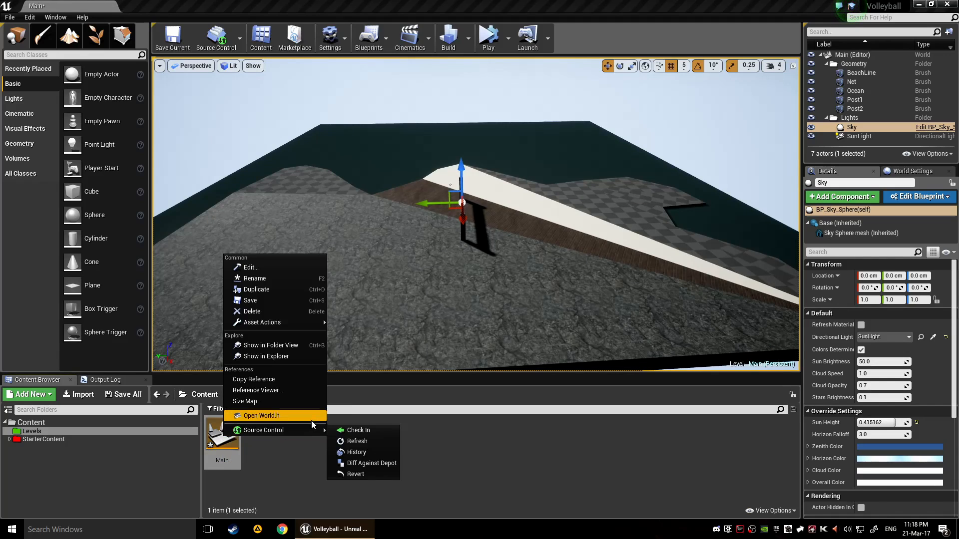
pyautogui.click(354, 430)
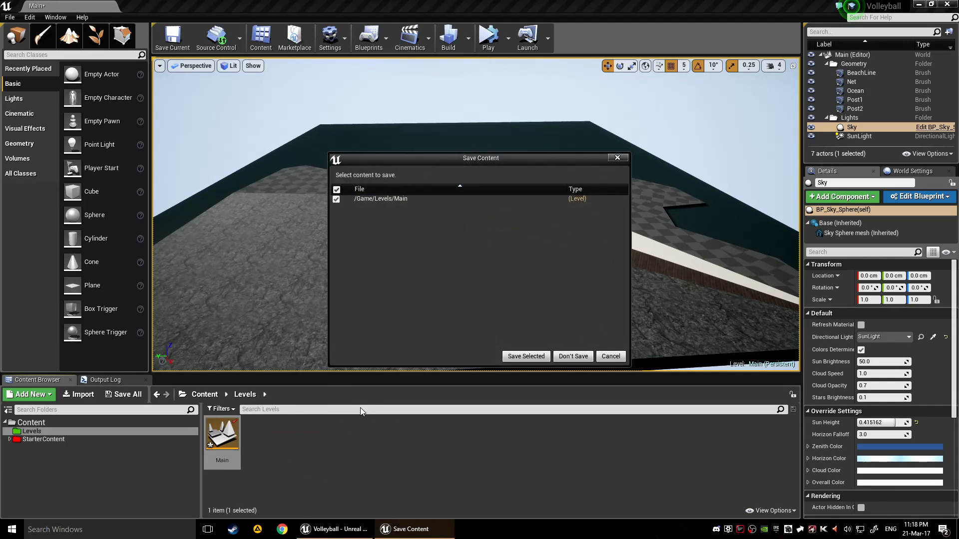
pyautogui.click(526, 356)
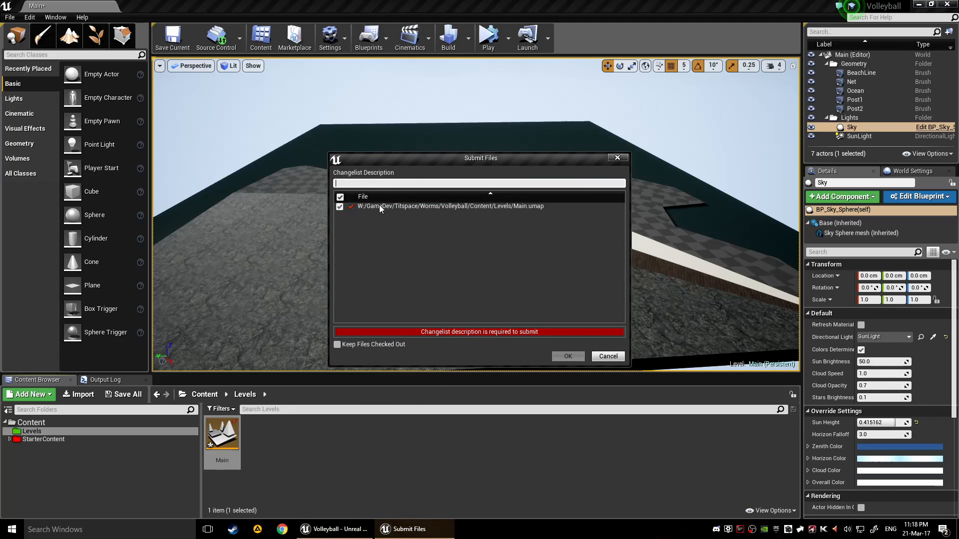
pyautogui.write('Added pro')
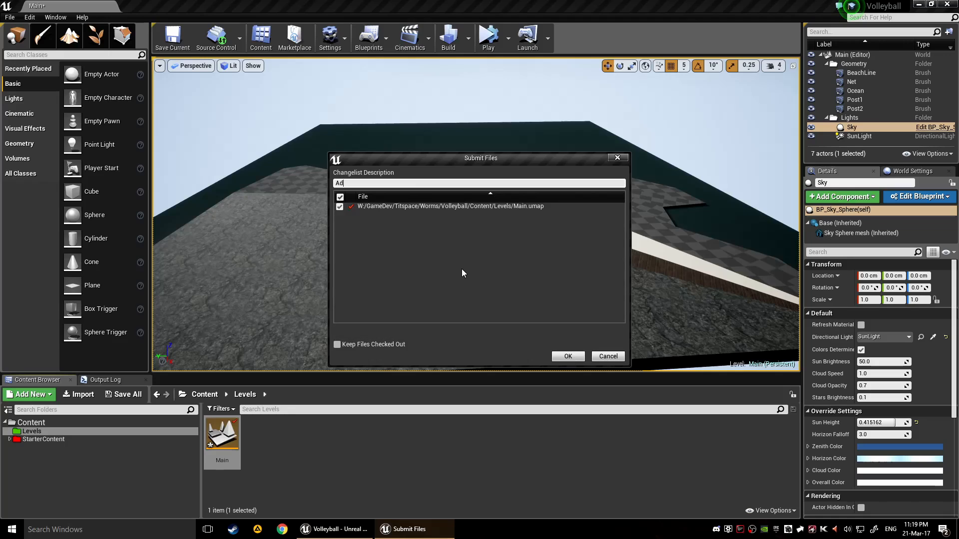
pyautogui.press('BackSpace')
pyautogui.press('BackSpace')
pyautogui.press('BackSpace')
pyautogui.press('BackSpace')
pyautogui.press('BackSpace')
pyautogui.press('BackSpace')
pyautogui.press('BackSpace')
pyautogui.press('BackSpace')
pyautogui.press('BackSpace')
# Step: Describe the changelist as "Updated Beachline" and submit the Main level
pyautogui.write('Updade')
pyautogui.press('BackSpace')
pyautogui.press('BackSpace')
pyautogui.write('ted Beachline')
pyautogui.press('Return')
pyautogui.press('BackSpace')
pyautogui.click(565, 356)
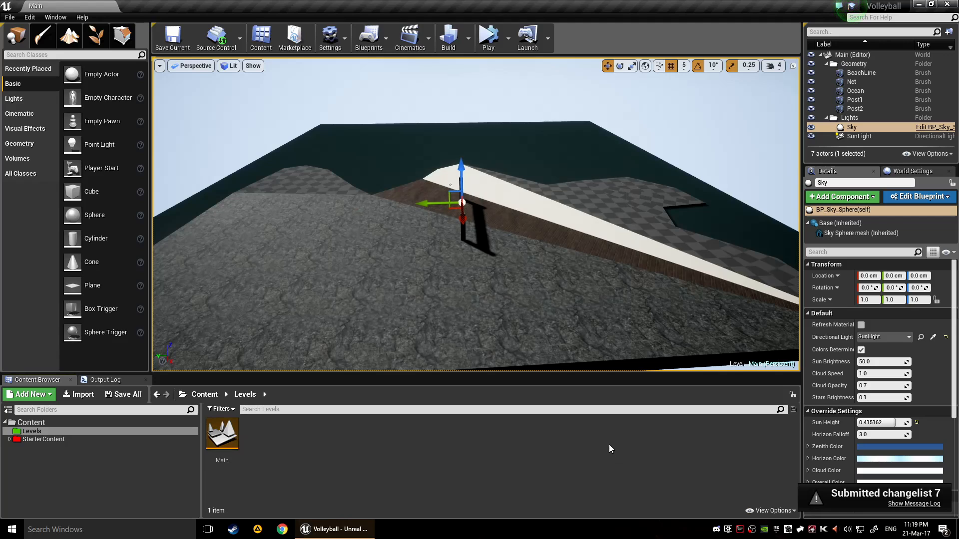
# Step: Read through the source control message log for the submission, and close it
pyautogui.click(909, 504)
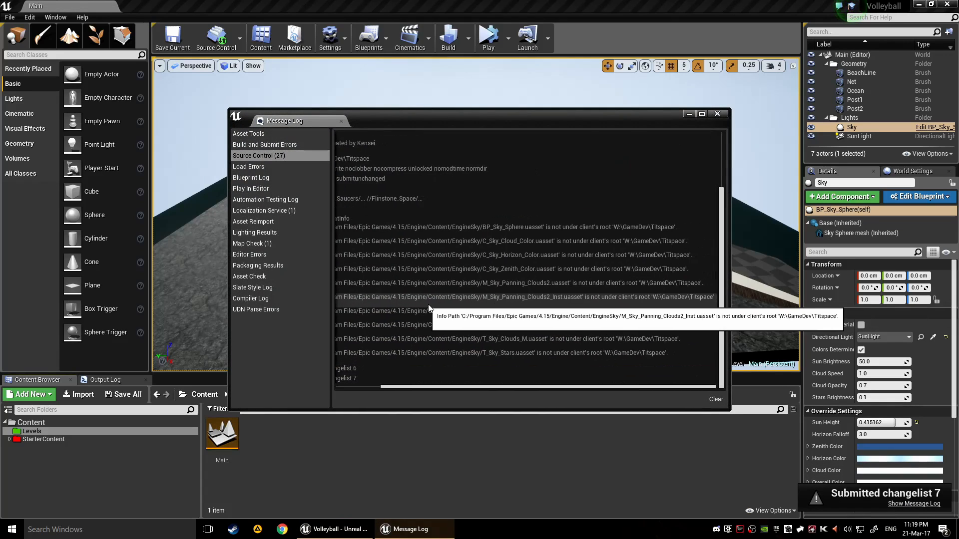
pyautogui.hscroll(-1, 561, 245)
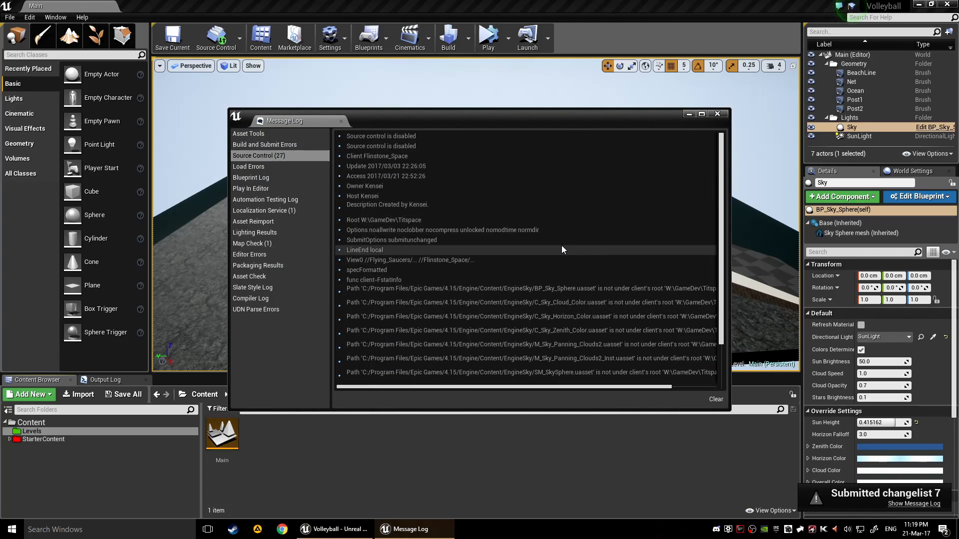
pyautogui.moveTo(721, 264); pyautogui.dragTo(686, 156)
pyautogui.click(717, 114)
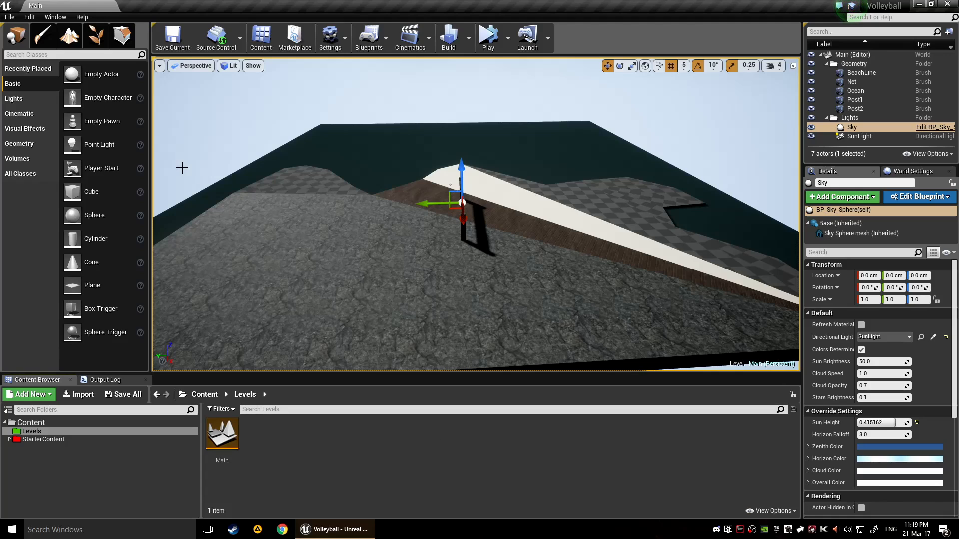
# Step: Select BeachLine's basalt surface in geometry editing mode, and return to placement mode
pyautogui.click(120, 37)
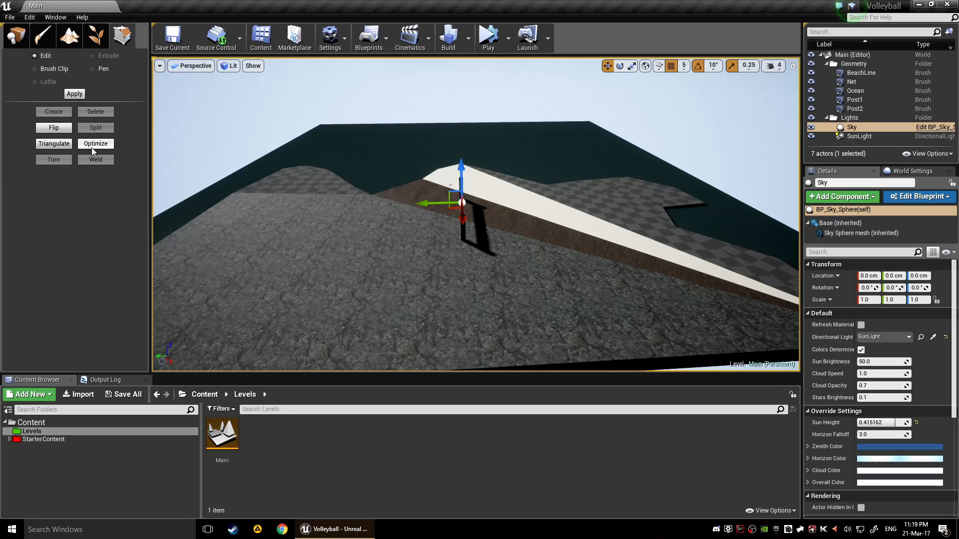
pyautogui.click(463, 286)
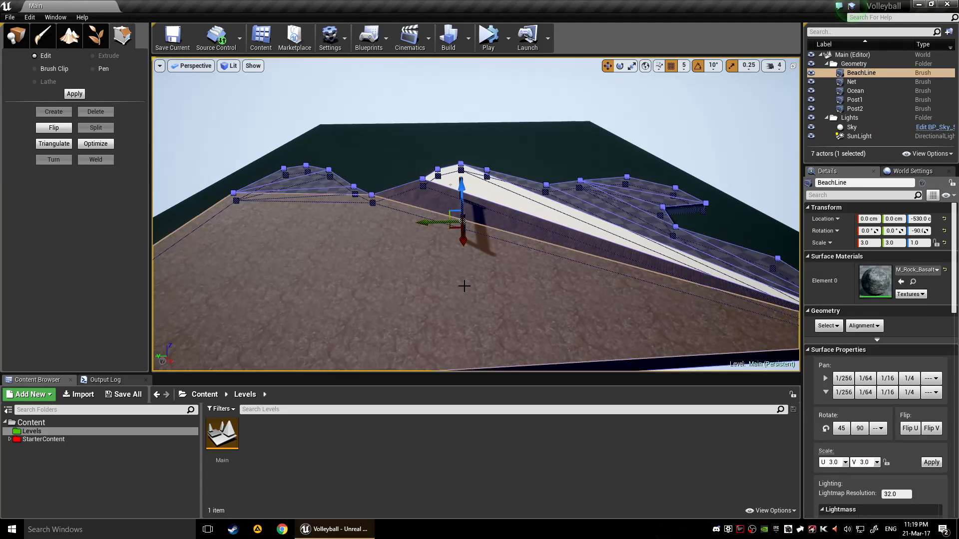
pyautogui.click(16, 36)
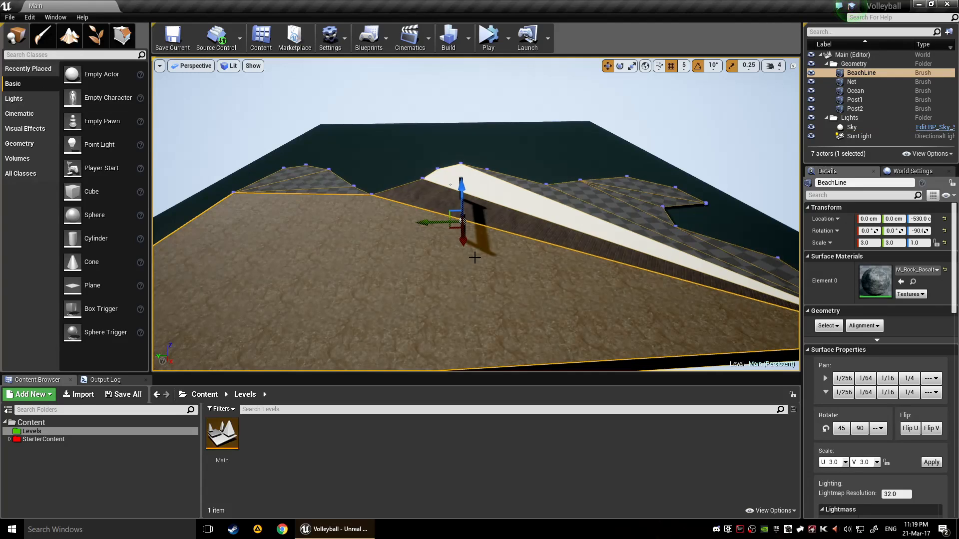
# Step: Examine the material and surface properties of the selected basalt surface on BeachLine
pyautogui.moveTo(450, 225)
pyautogui.mouseDown(button='right')
pyautogui.moveTo(550, 190)
pyautogui.moveTo(544, 230)
pyautogui.moveTo(500, 200)
pyautogui.moveTo(450, 210)
pyautogui.mouseUp(button='right')
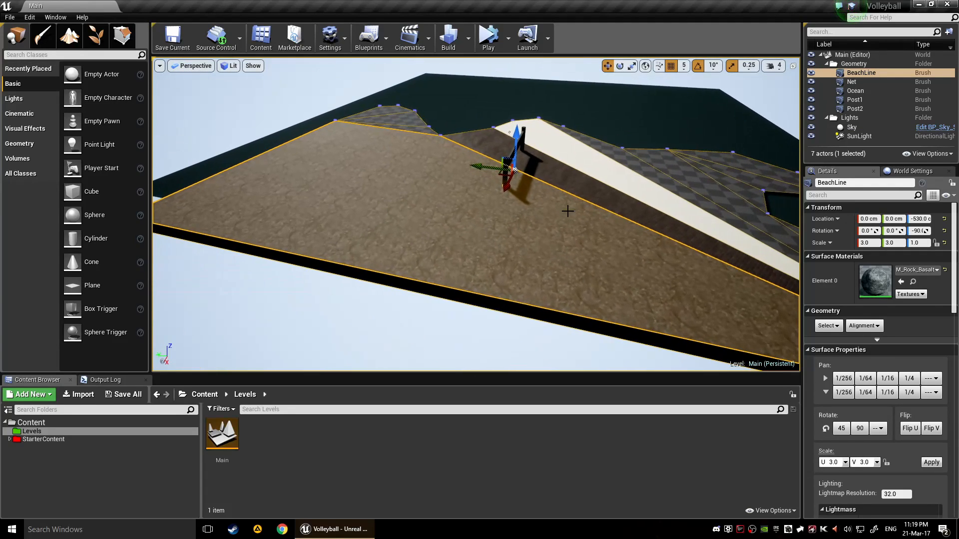
pyautogui.scroll(-10, 927, 399)
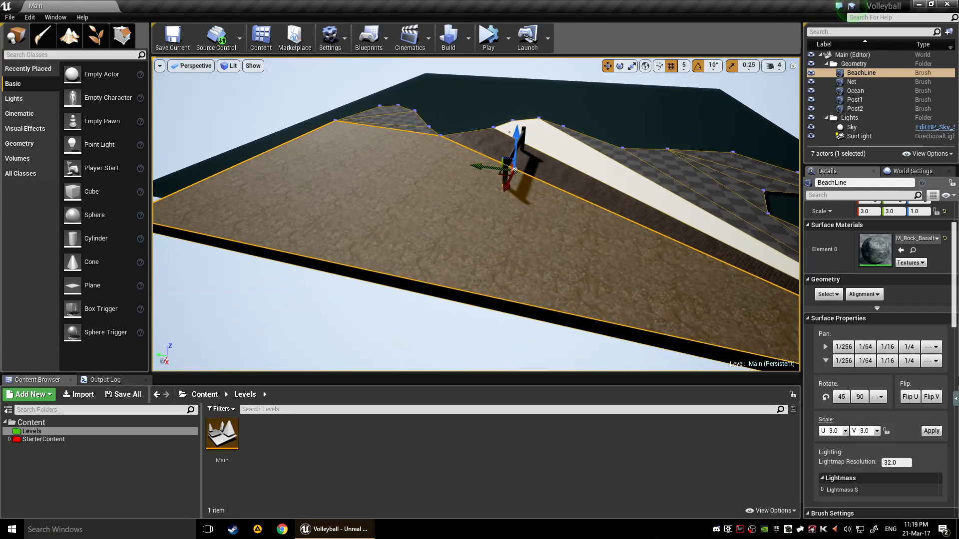
pyautogui.scroll(8, 926, 399)
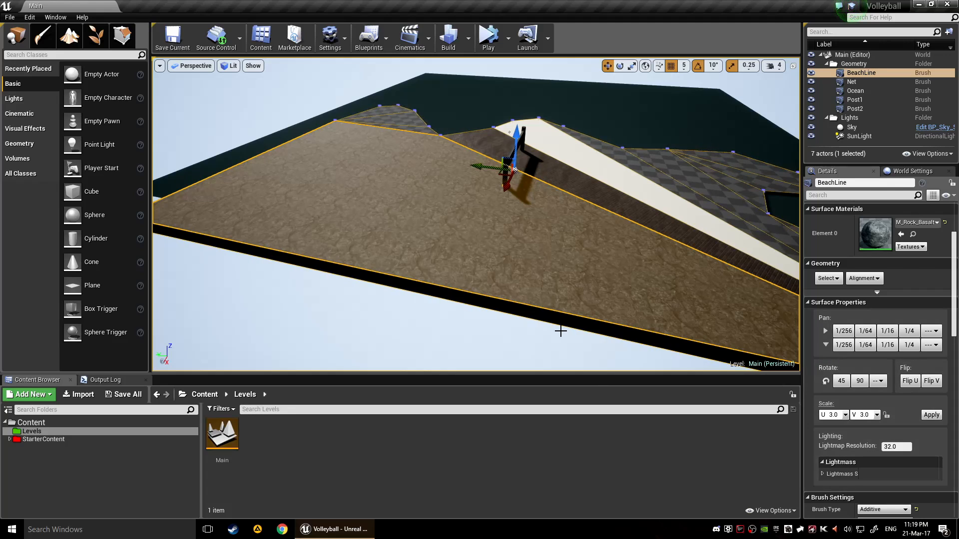
pyautogui.scroll(-1, 509, 288)
pyautogui.scroll(-1, 509, 288)
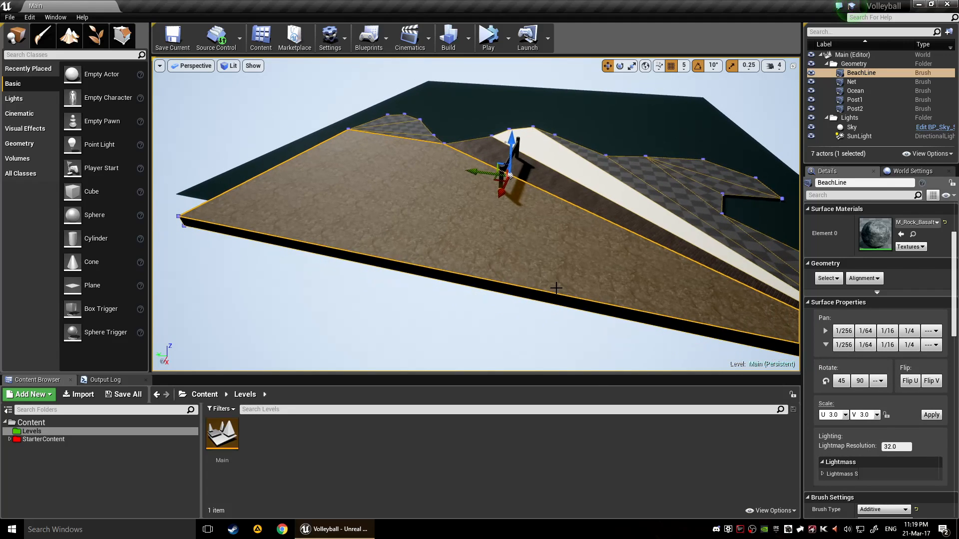
pyautogui.scroll(-2, 904, 354)
pyautogui.scroll(2, 919, 329)
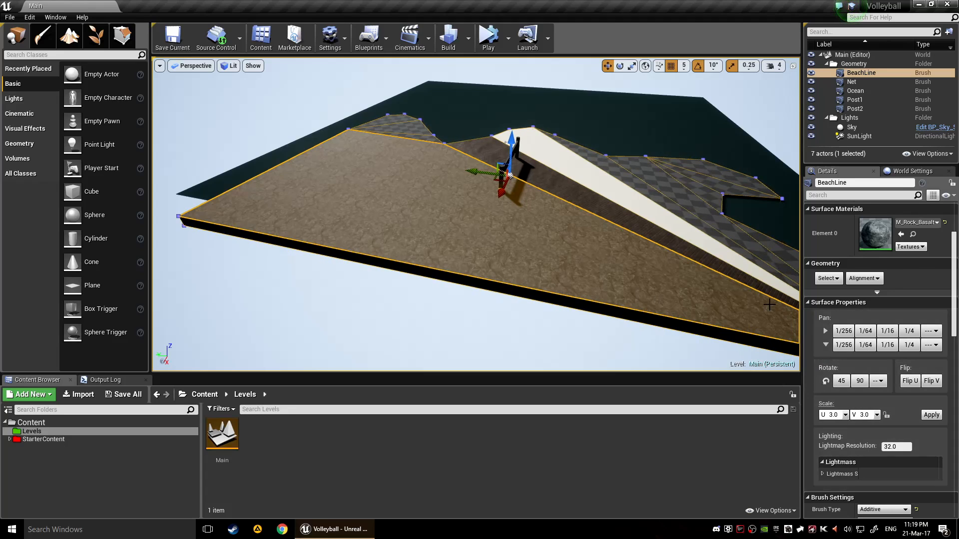
# Step: Examine BeachLine's surface properties and brush settings, including the available brush types, and deselect the brush
pyautogui.click(843, 383)
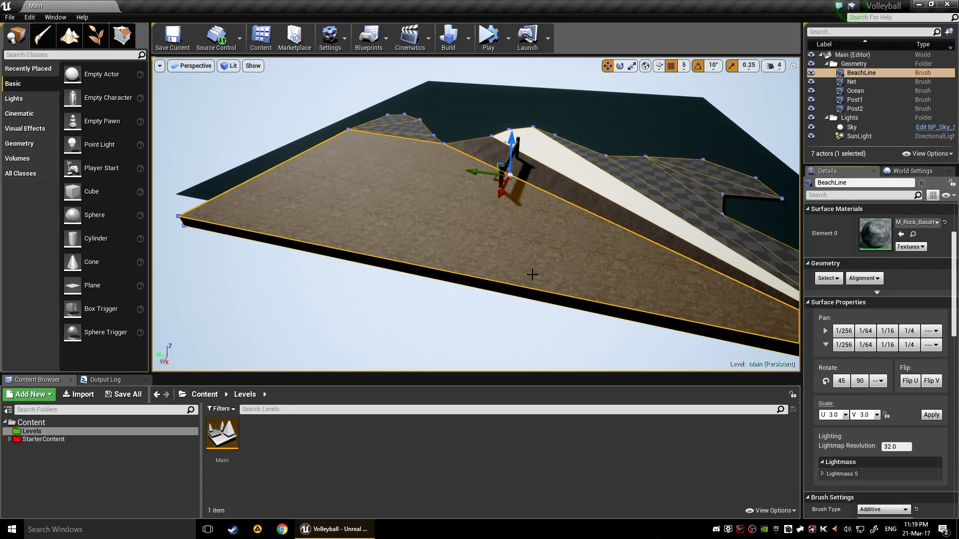
pyautogui.scroll(-3, 901, 373)
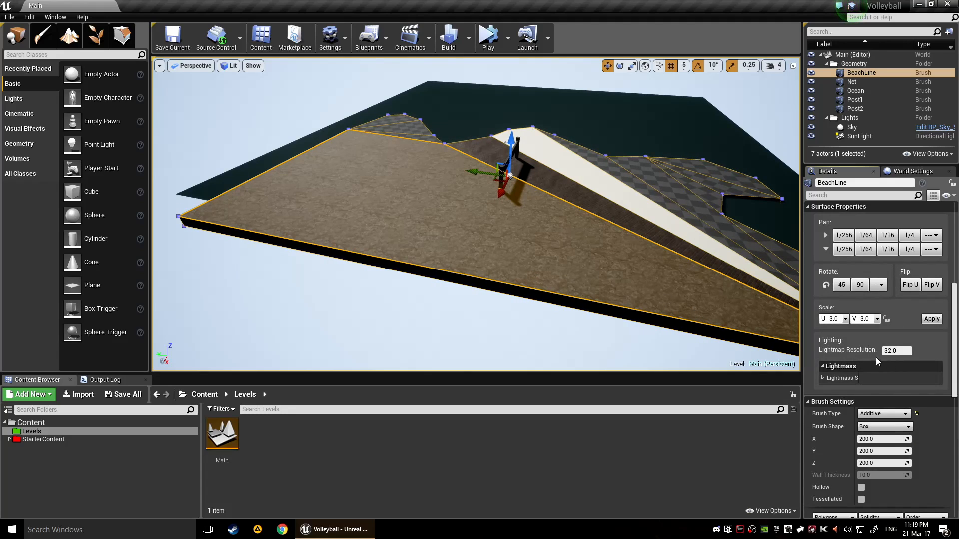
pyautogui.scroll(-3, 876, 357)
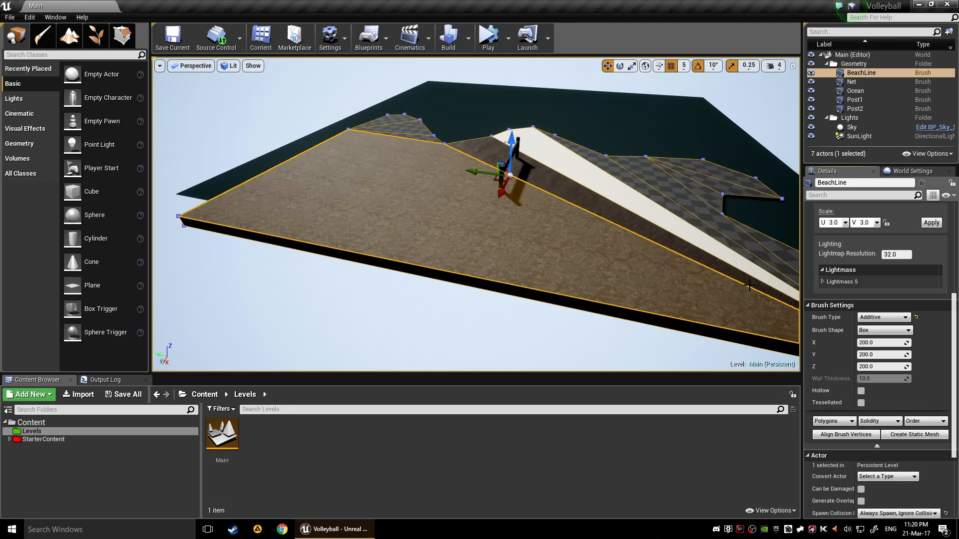
pyautogui.click(871, 318)
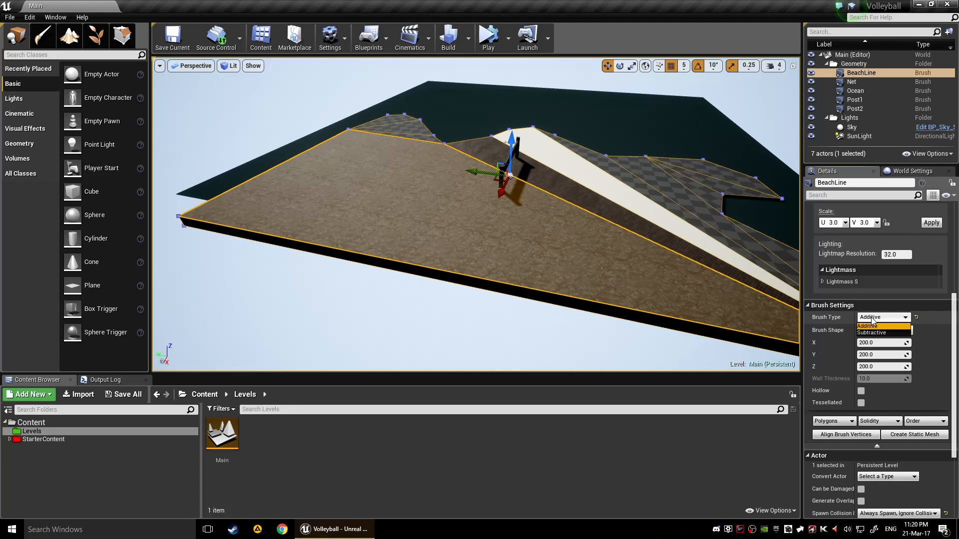
pyautogui.click(871, 325)
pyautogui.click(433, 325)
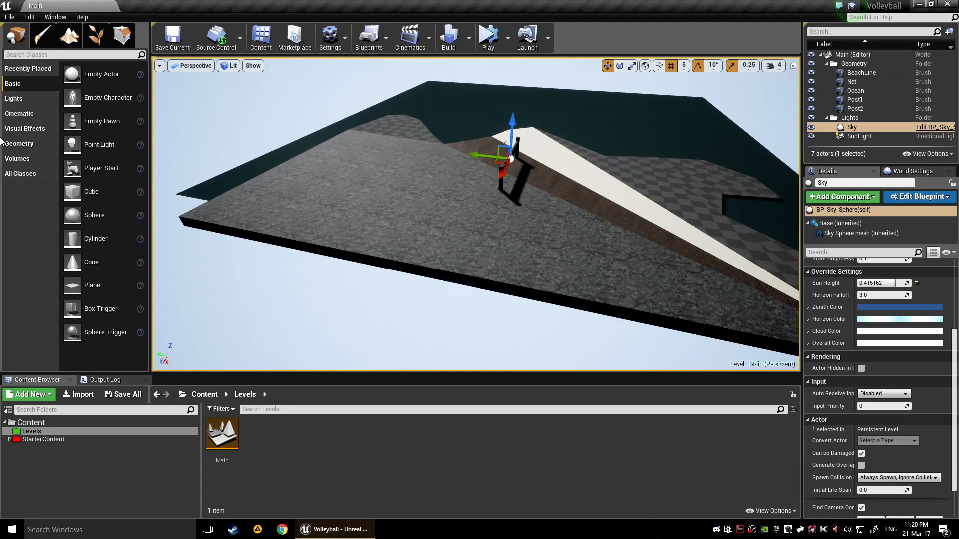
# Step: Place a cylinder geometry brush on the basalt ground and change its brush type to Subtractive
pyautogui.click(22, 144)
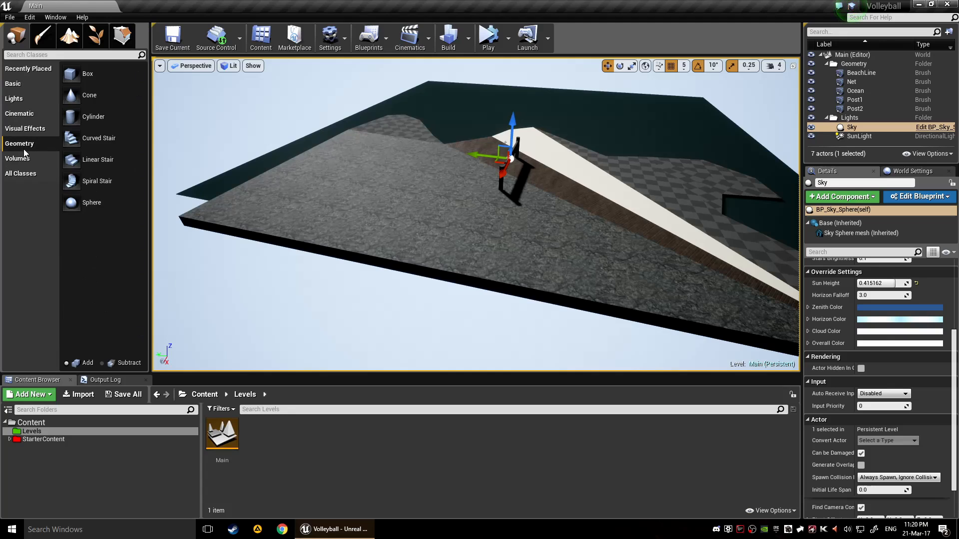
pyautogui.moveTo(61, 116)
pyautogui.mouseDown()
pyautogui.moveTo(250, 150)
pyautogui.moveTo(364, 210)
pyautogui.mouseUp()
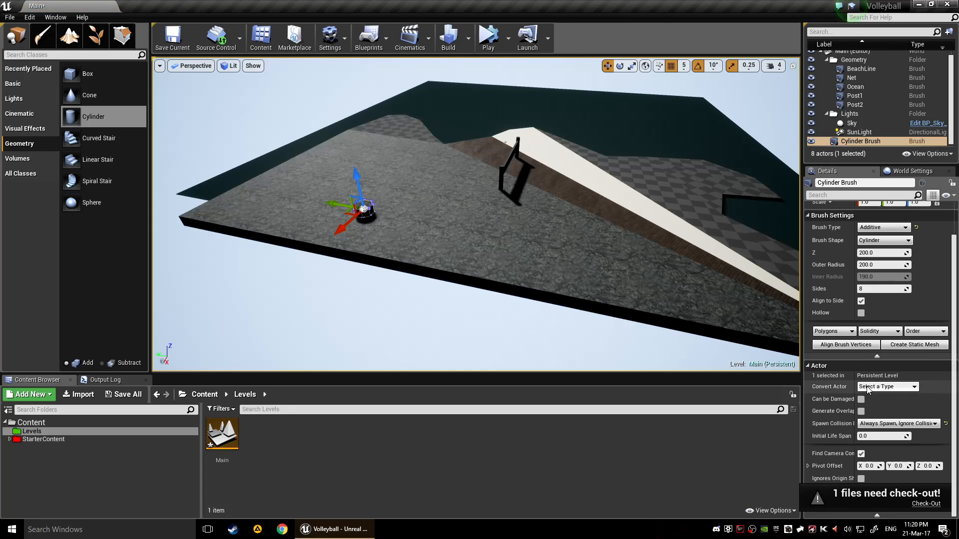
pyautogui.scroll(2, 900, 393)
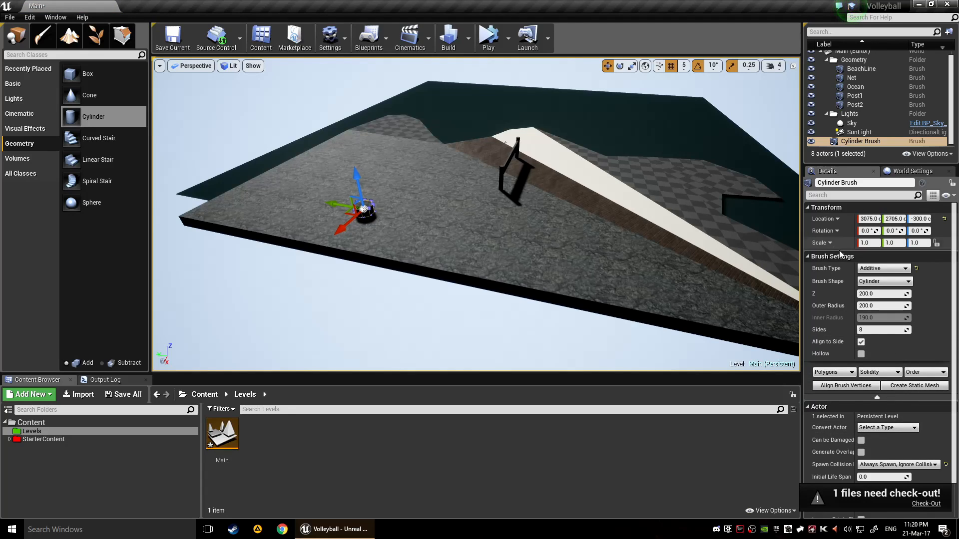
pyautogui.click(882, 268)
pyautogui.click(888, 284)
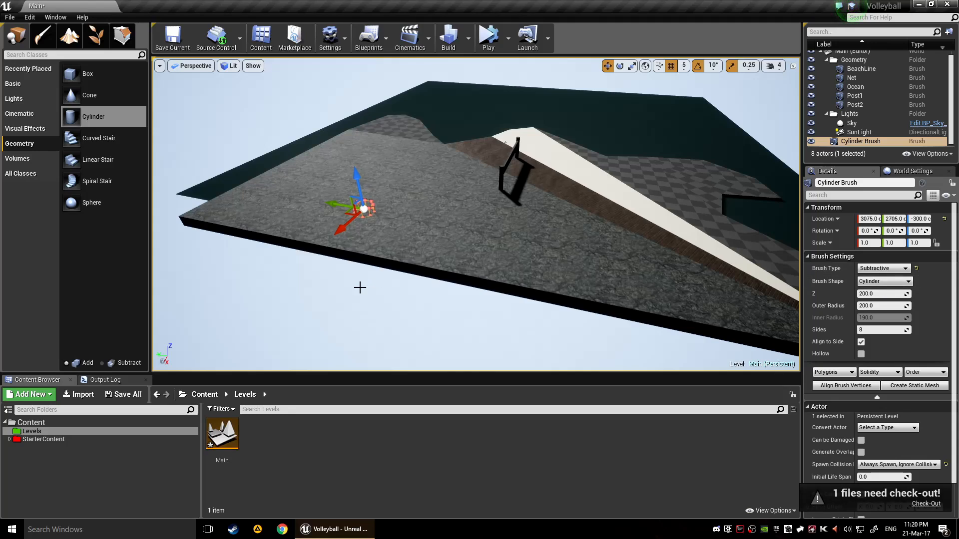
# Step: Lower the subtractive cylinder to a Z location of -460 so that it cuts through the basalt ground
pyautogui.moveTo(360, 287)
pyautogui.mouseDown(button='right')
pyautogui.moveTo(332, 265)
pyautogui.moveTo(282, 285)
pyautogui.moveTo(328, 272)
pyautogui.mouseUp(button='right')
pyautogui.press('w')
pyautogui.moveTo(478, 114); pyautogui.dragTo(478, 148)
pyautogui.press('w')
pyautogui.moveTo(336, 279); pyautogui.dragTo(344, 332, button='right')
pyautogui.moveTo(452, 148)
pyautogui.mouseDown()
pyautogui.moveTo(452, 172)
pyautogui.moveTo(452, 144)
pyautogui.mouseUp()
# Step: Scale up the subtractive cylinder brush to widen the hole in the basalt ground
pyautogui.press('r')
pyautogui.scroll(-2, 466, 170)
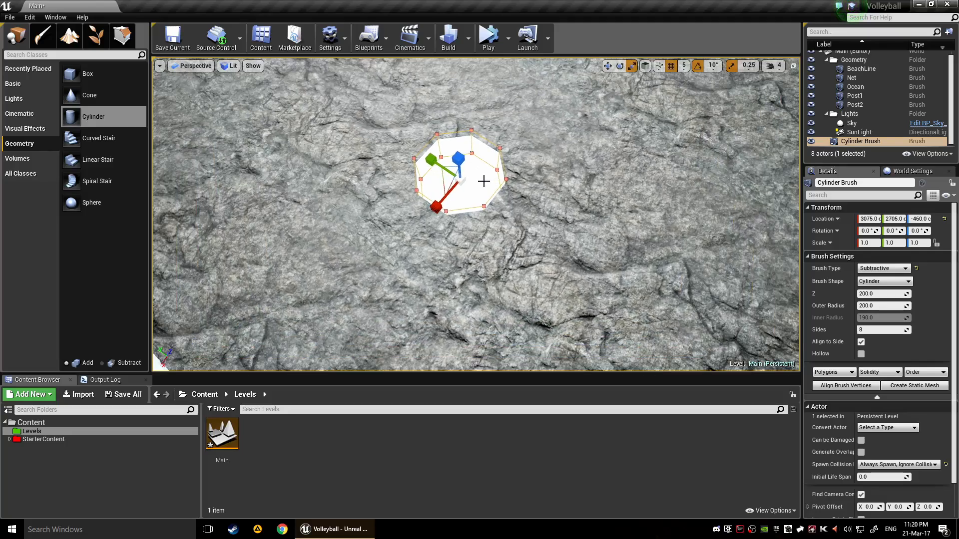
pyautogui.moveTo(435, 209); pyautogui.dragTo(467, 184)
pyautogui.scroll(-3, 467, 185)
pyautogui.moveTo(525, 245)
pyautogui.mouseDown(button='right')
pyautogui.moveTo(525, 264)
pyautogui.moveTo(549, 260)
pyautogui.moveTo(644, 205)
pyautogui.moveTo(337, 300)
pyautogui.mouseUp(button='right')
# Step: Try out an additive spiral stair brush near the hole in the basalt ground, and delete it
pyautogui.click(439, 327)
pyautogui.moveTo(439, 327); pyautogui.dragTo(367, 283, button='right')
pyautogui.moveTo(95, 181)
pyautogui.mouseDown()
pyautogui.moveTo(425, 265)
pyautogui.moveTo(342, 235)
pyautogui.moveTo(374, 202)
pyautogui.moveTo(393, 233)
pyautogui.mouseUp()
pyautogui.press('w')
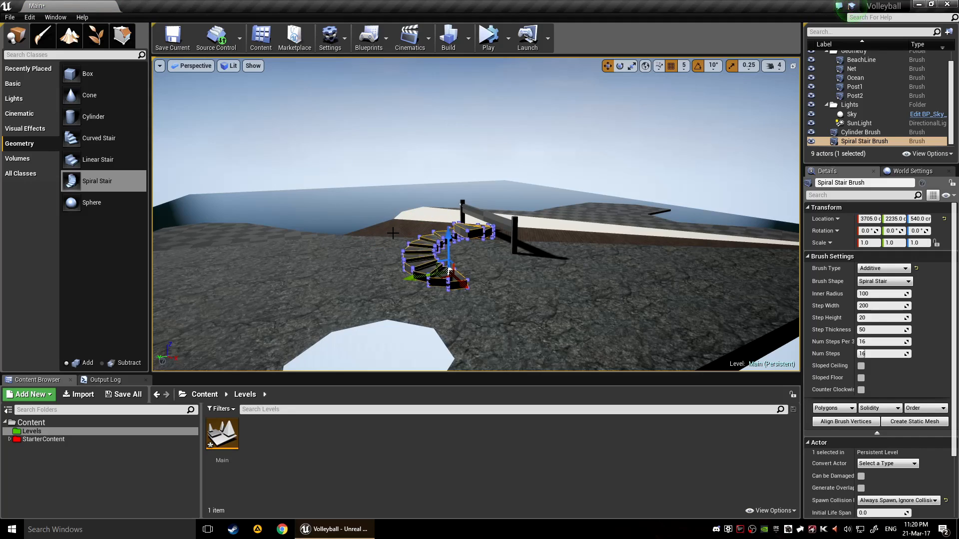
pyautogui.press('Delete')
pyautogui.scroll(-3, 406, 290)
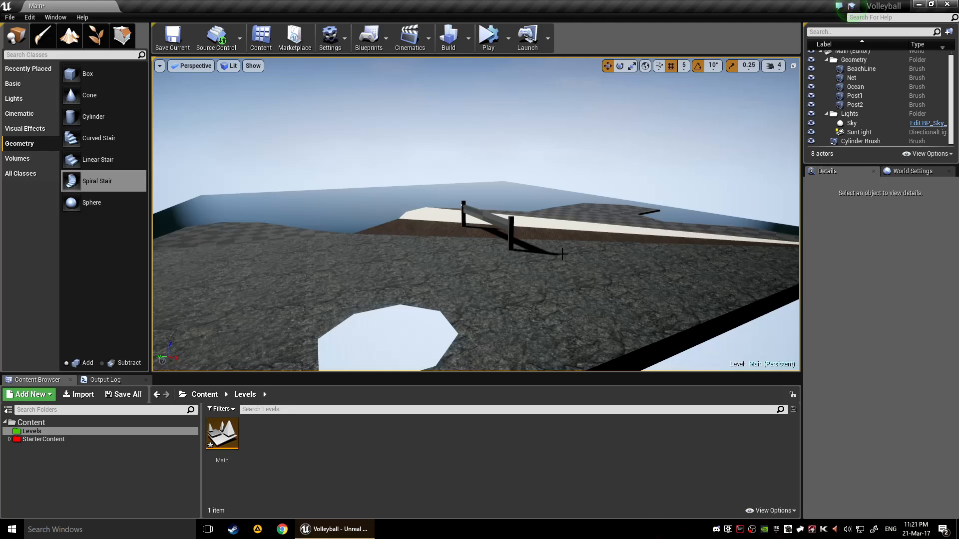
pyautogui.moveTo(551, 258); pyautogui.dragTo(490, 272, button='right')
pyautogui.press('d')
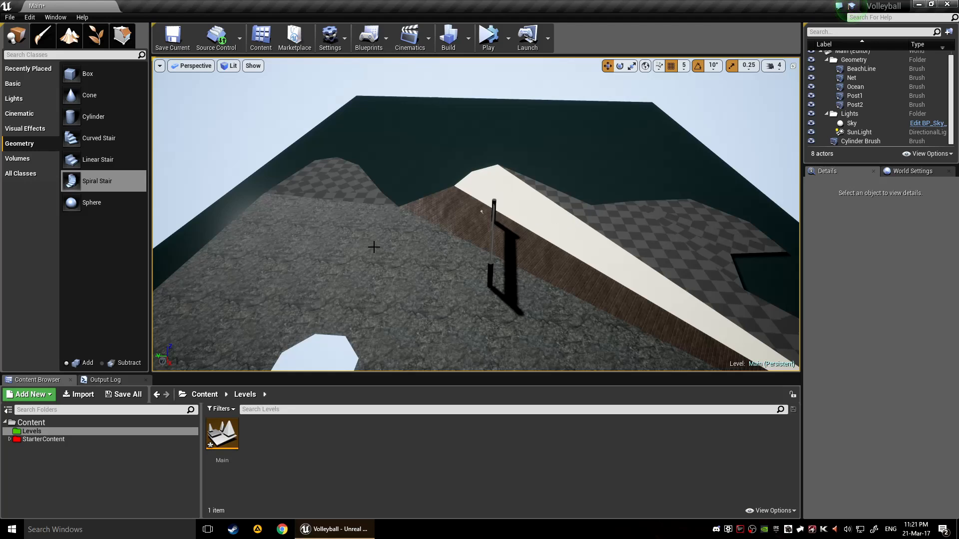
pyautogui.scroll(-2, 322, 292)
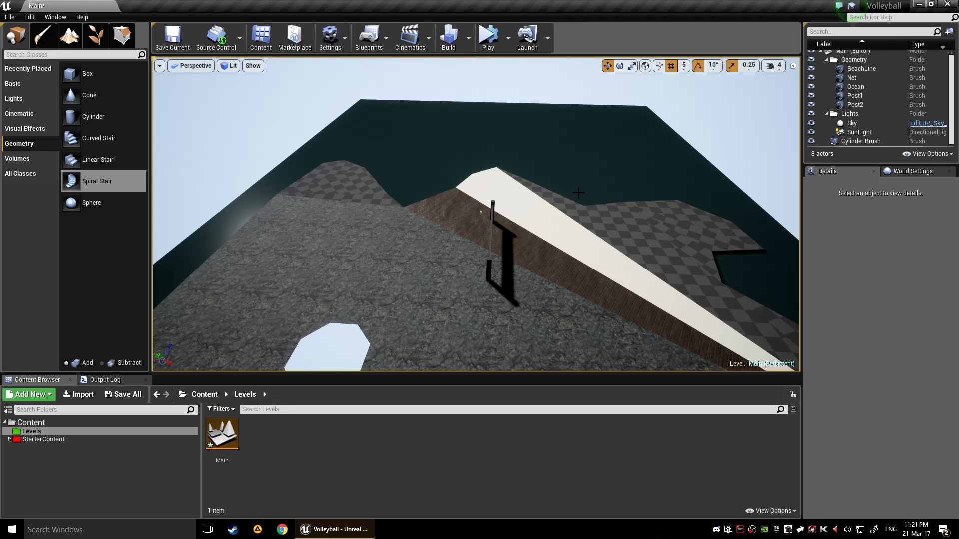
pyautogui.scroll(-3, 578, 193)
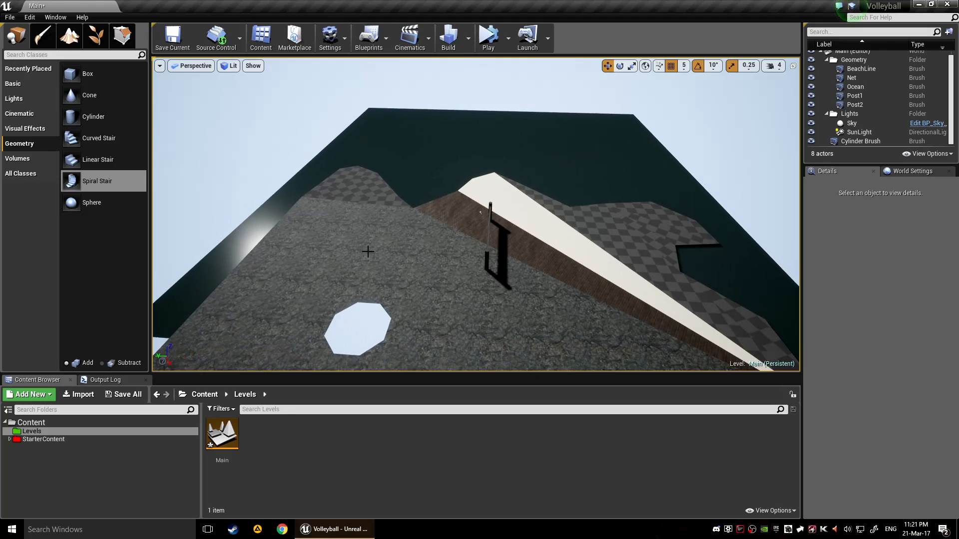